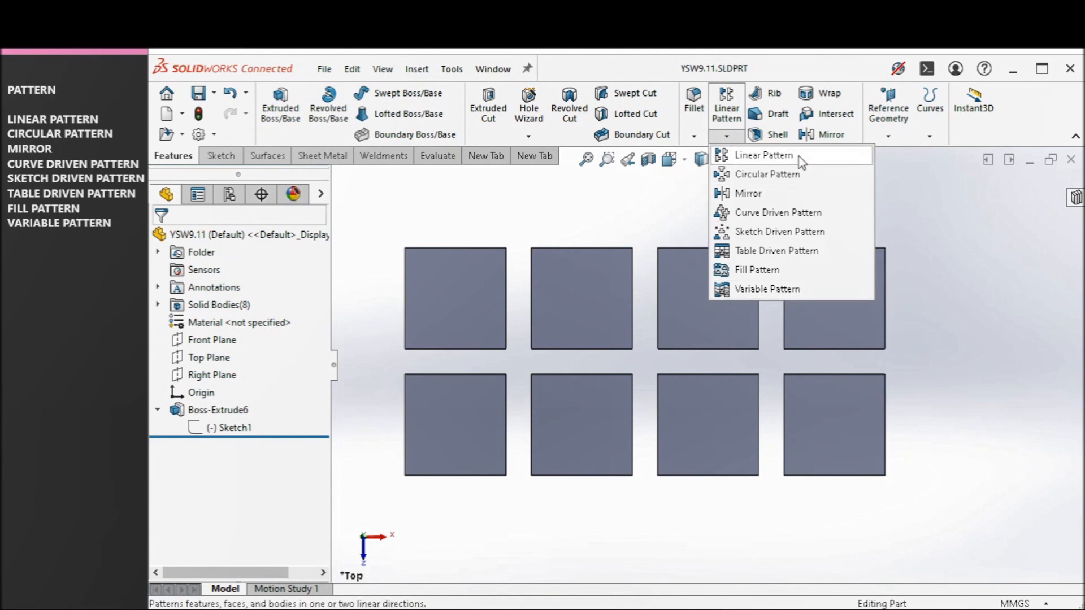
mouse_move(395, 434)
middle_down()
mouse_move(399, 346)
mouse_move(383, 305)
mouse_move(382, 399)
middle_up()
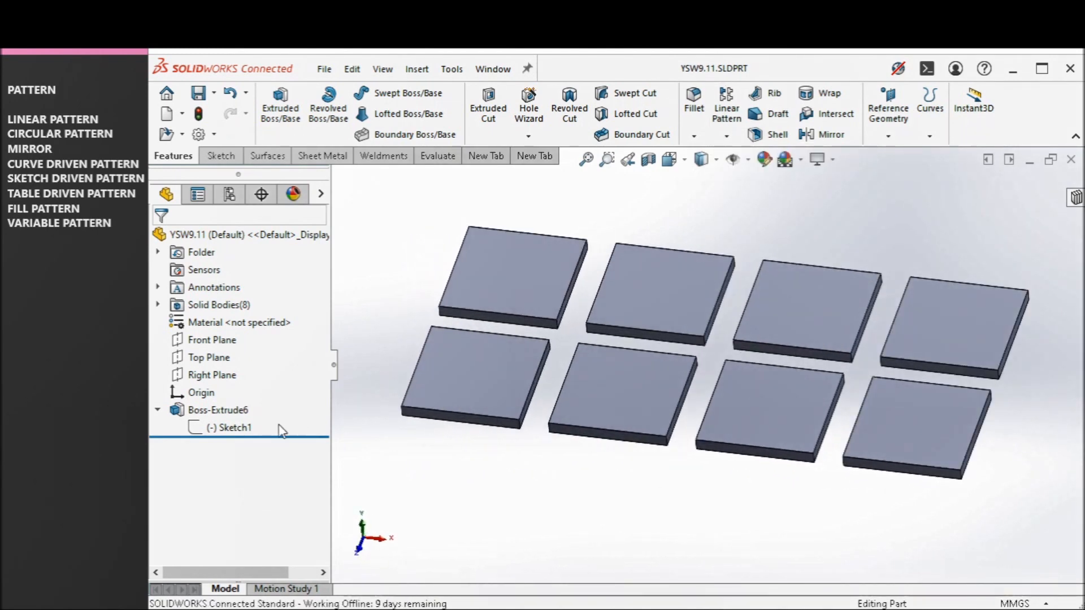
click(249, 429)
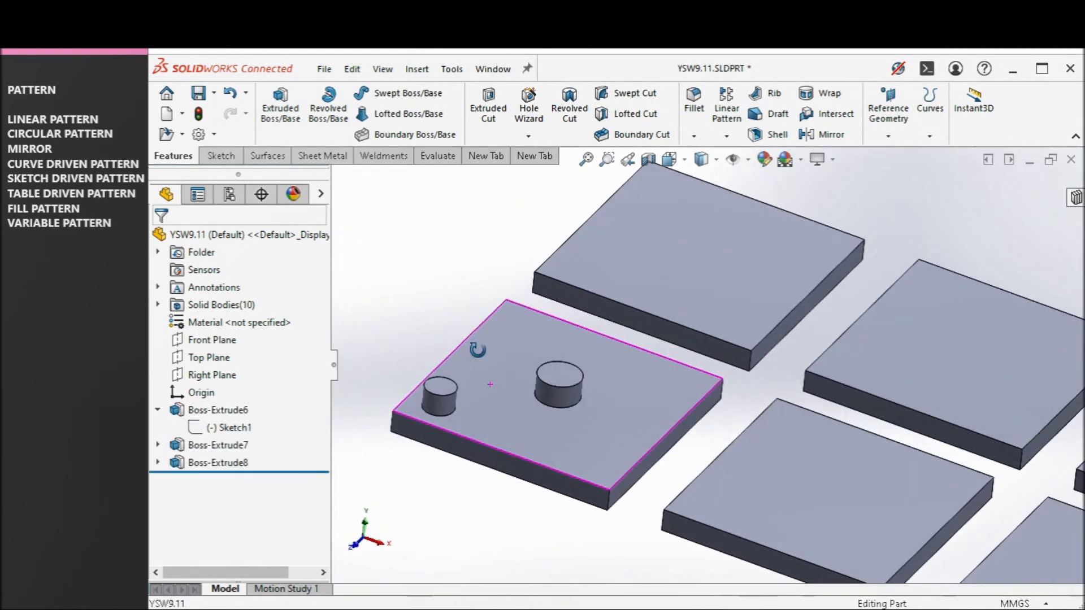
middle_drag(497, 443, 538, 436)
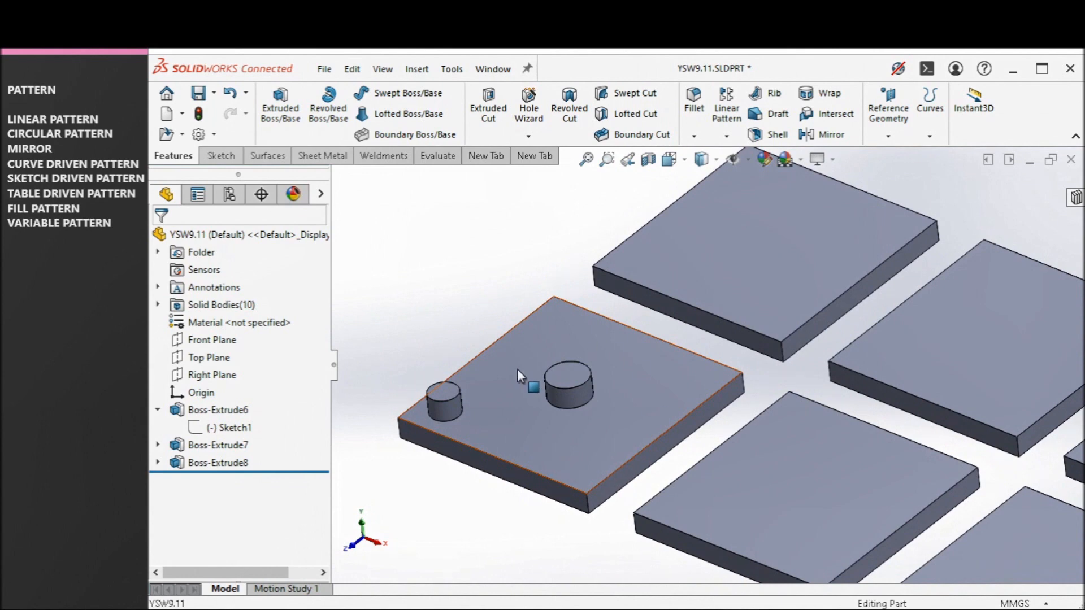
scroll(469, 402, down, 2)
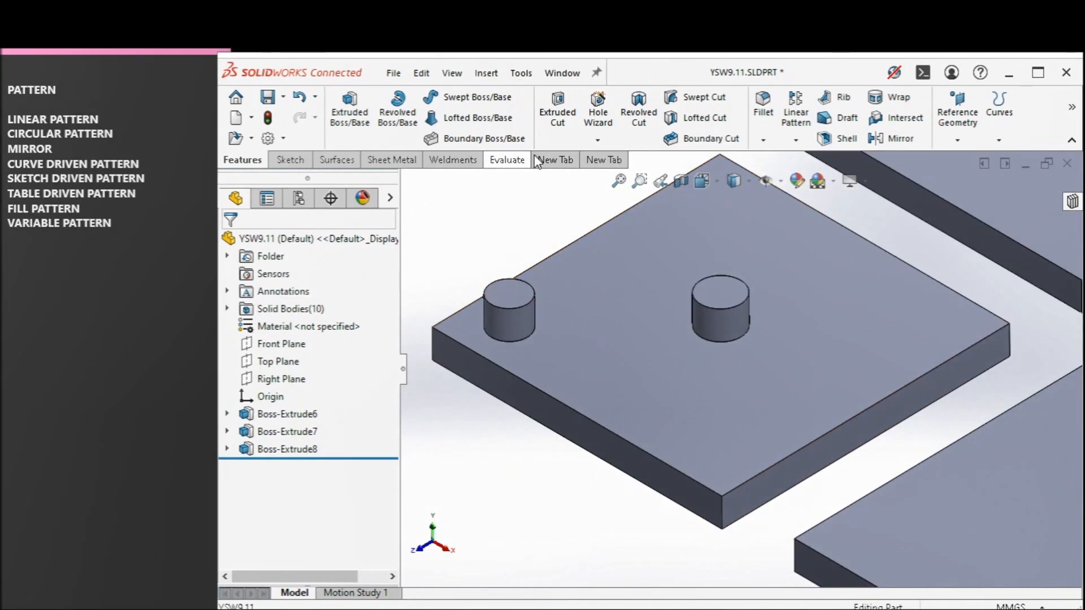
Step: Start a linear pattern along the plate's back-left edge with the centre cylinder, Boss-Extrude8, as the feature to pattern
click(795, 110)
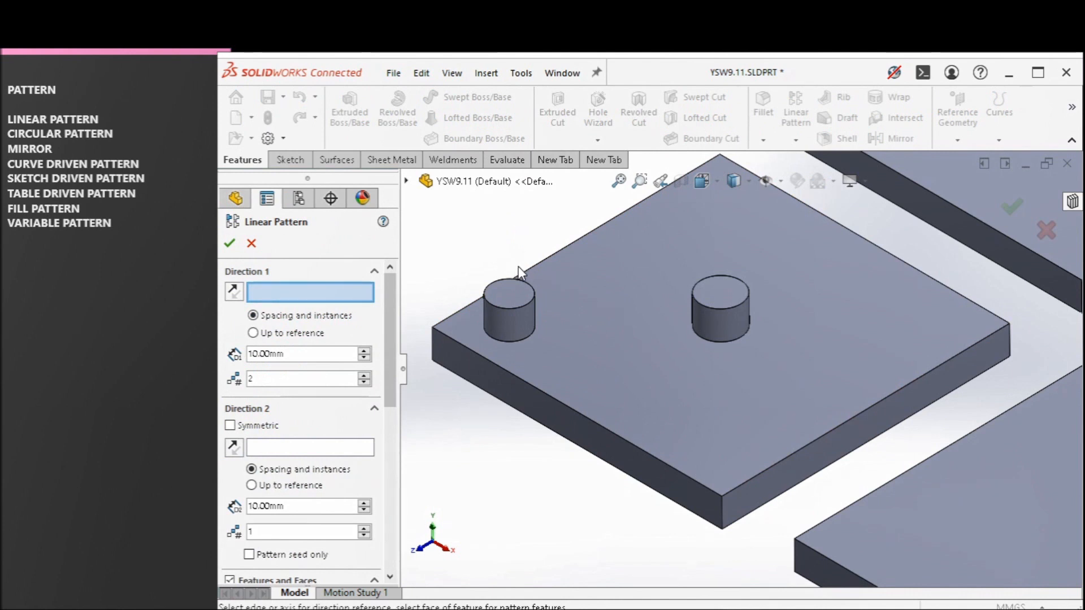
click(437, 326)
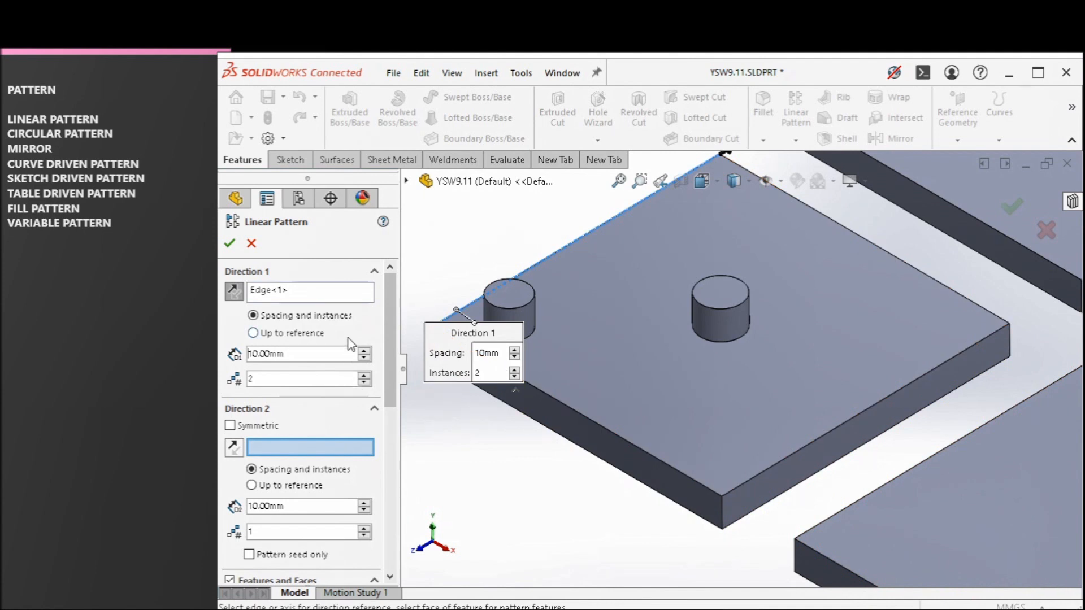
scroll(300, 322, down, 5)
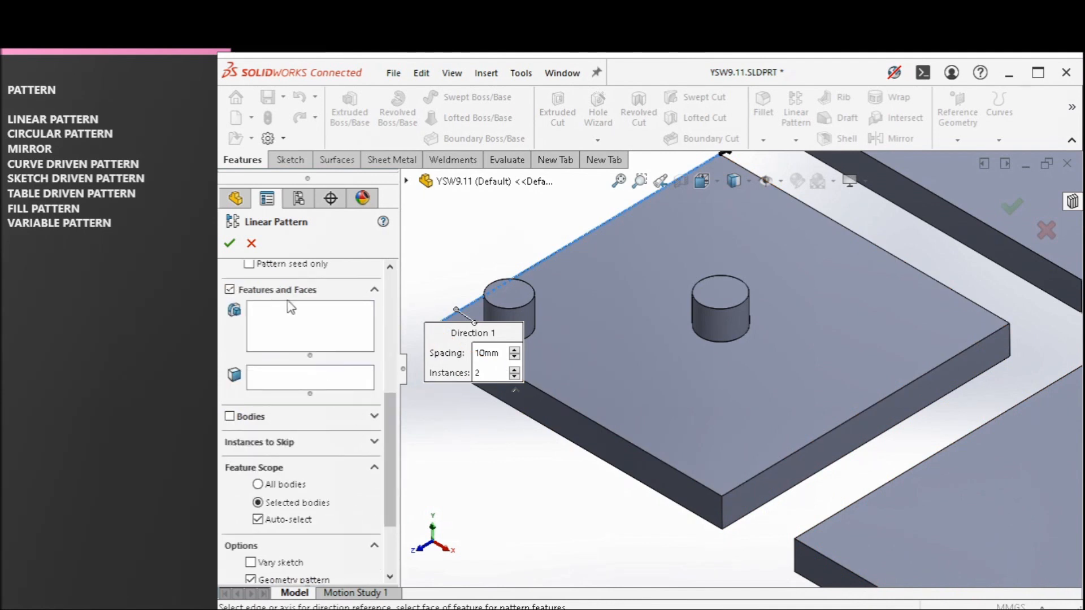
click(277, 332)
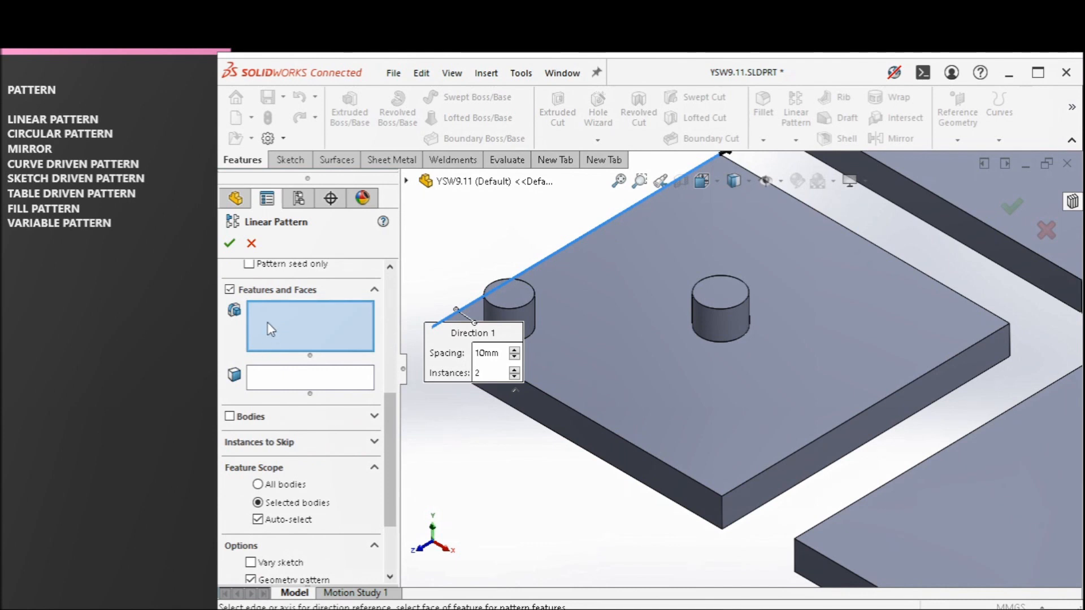
click(406, 181)
click(494, 393)
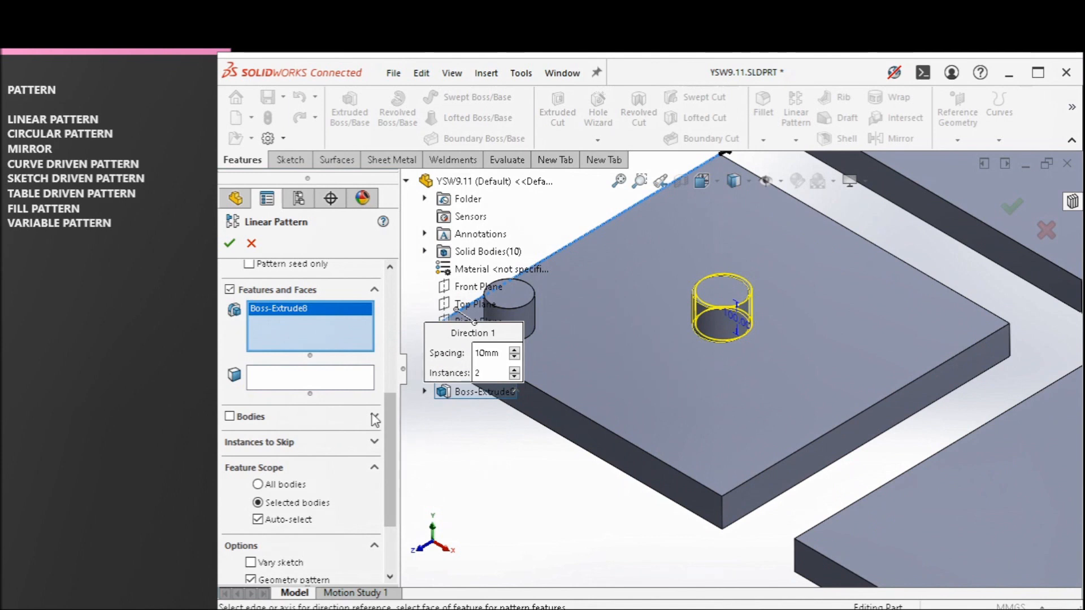
Step: Set the Direction 1 spacing of the centre cylinder's linear pattern to 250 mm
scroll(380, 387, up, 5)
double_click(346, 353)
text(250)
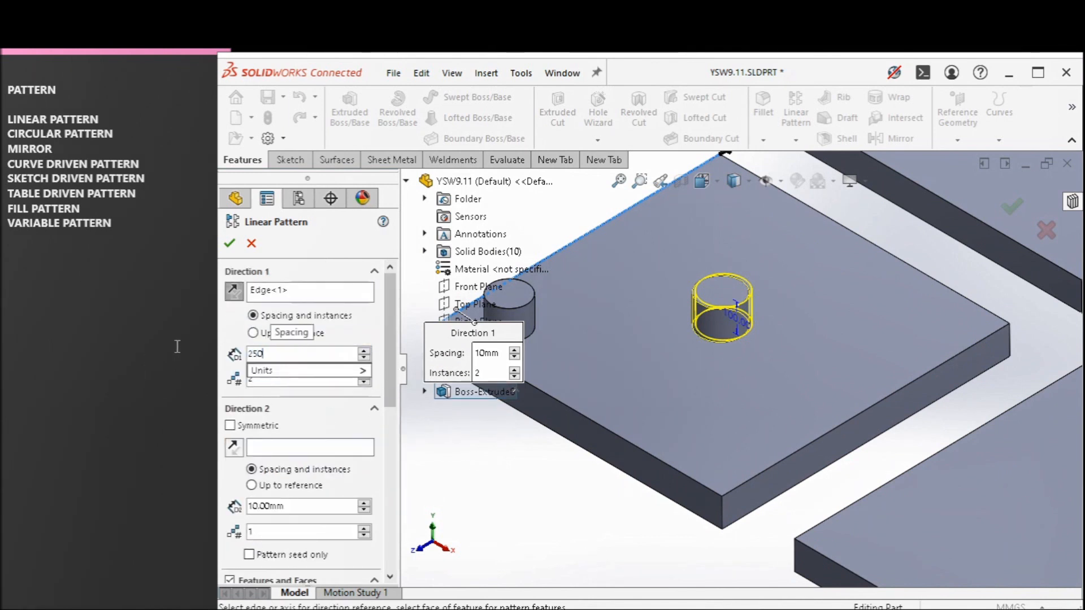
key(Return)
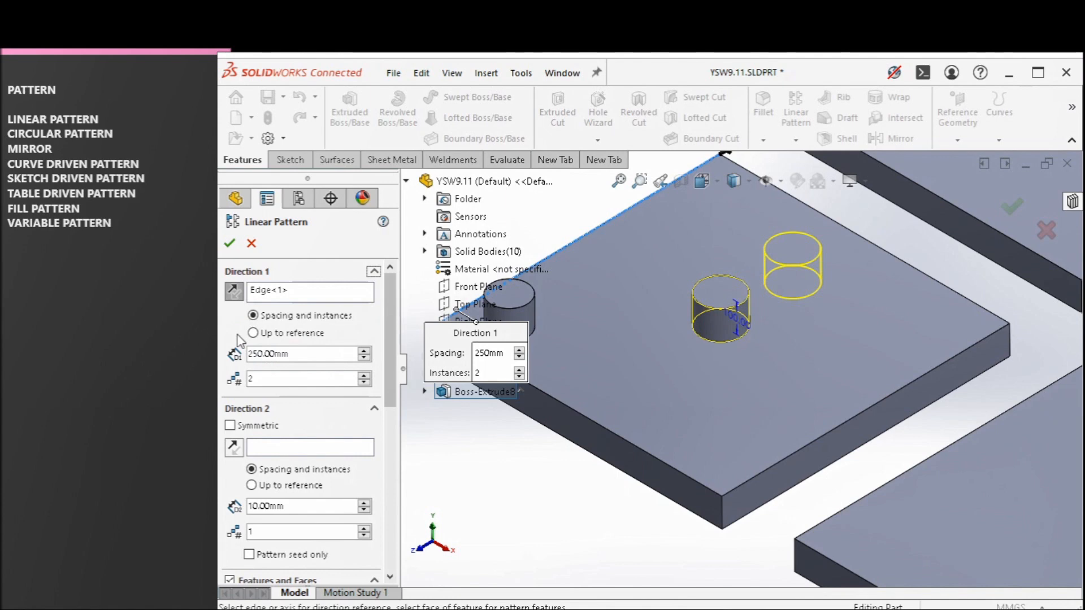
Step: Try three and four instances of the centre cylinder, settle on two, and complete the linear pattern
click(365, 376)
middle_drag(927, 350, 940, 325)
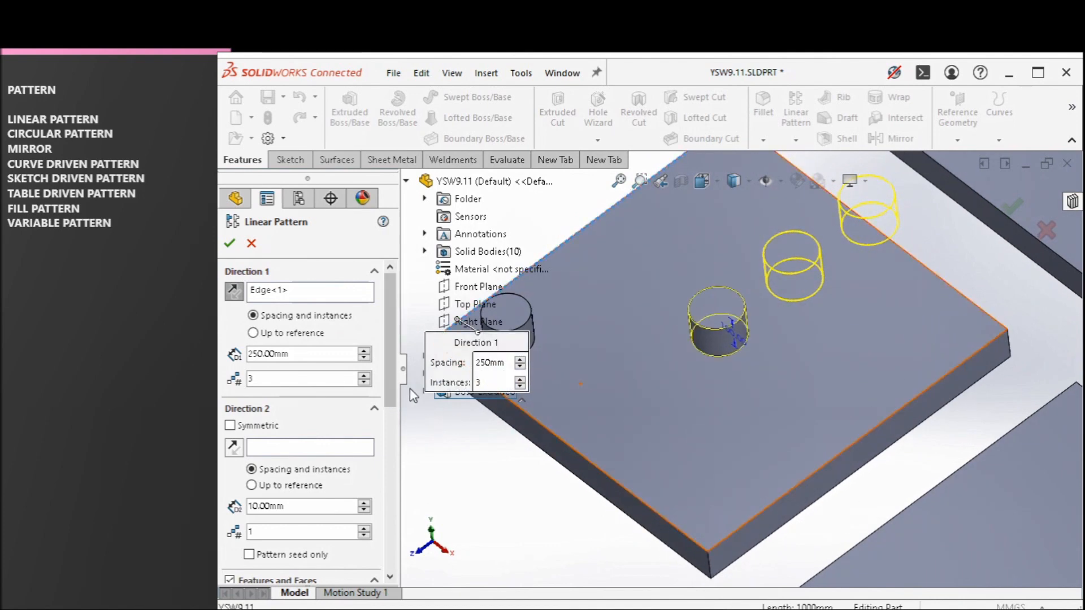
middle_drag(761, 306, 758, 278)
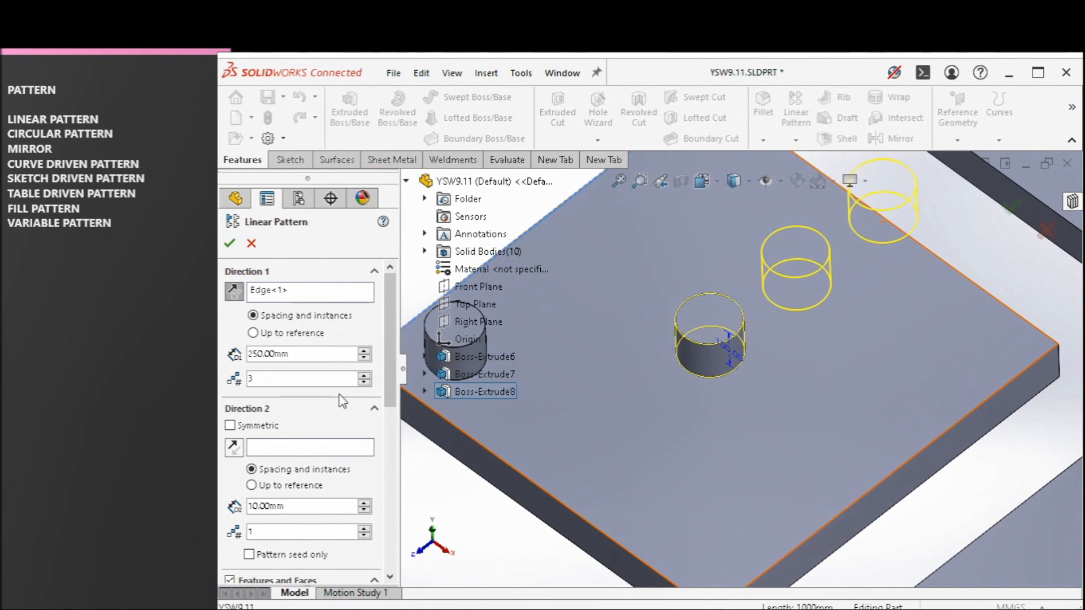
click(364, 375)
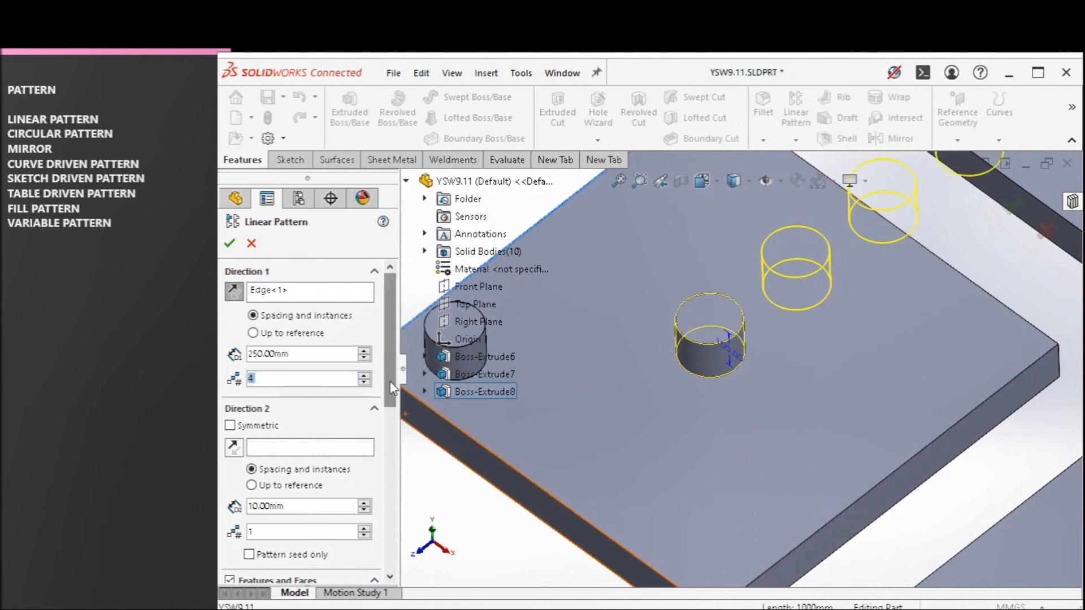
click(364, 383)
click(365, 382)
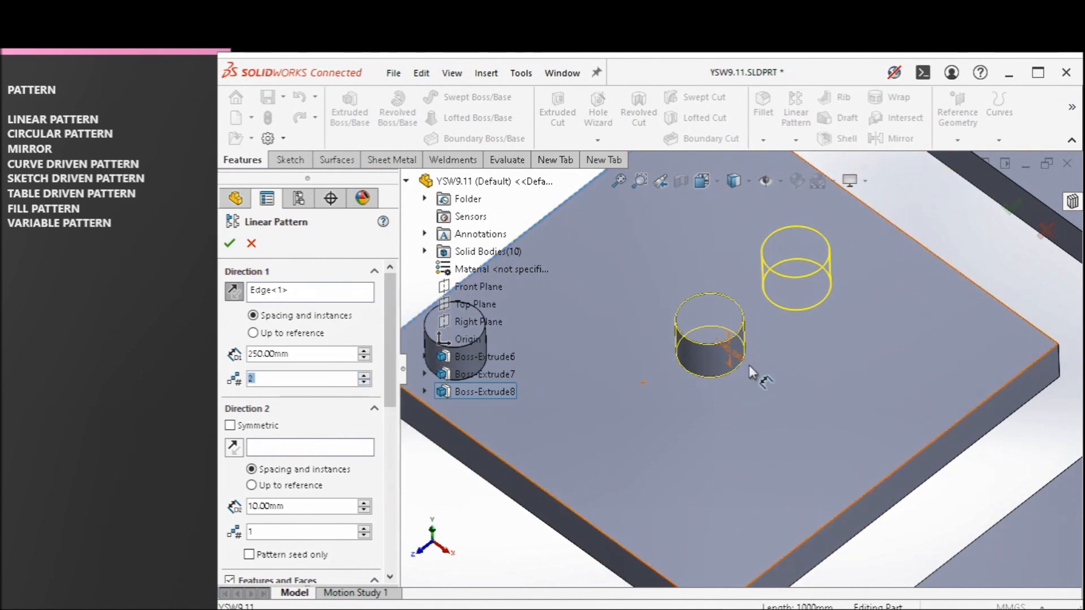
scroll(653, 423, up, 1)
scroll(650, 402, down, 1)
scroll(585, 395, up, 1)
click(226, 242)
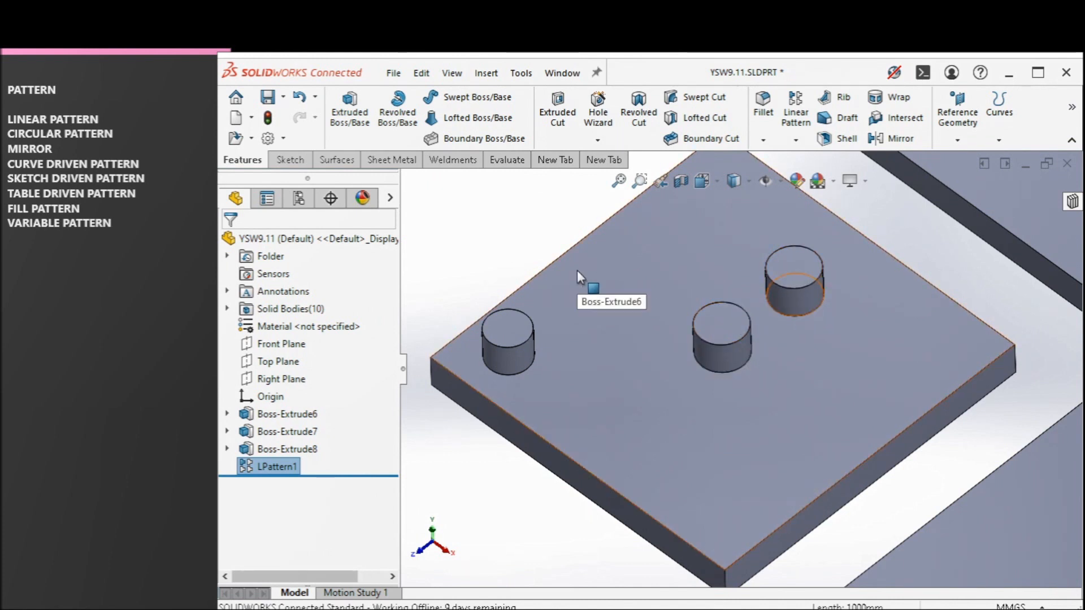
Step: Start another linear pattern along the plate's front-left edge, using the corner cylinder, Boss-Extrude7, as the body to pattern
click(796, 305)
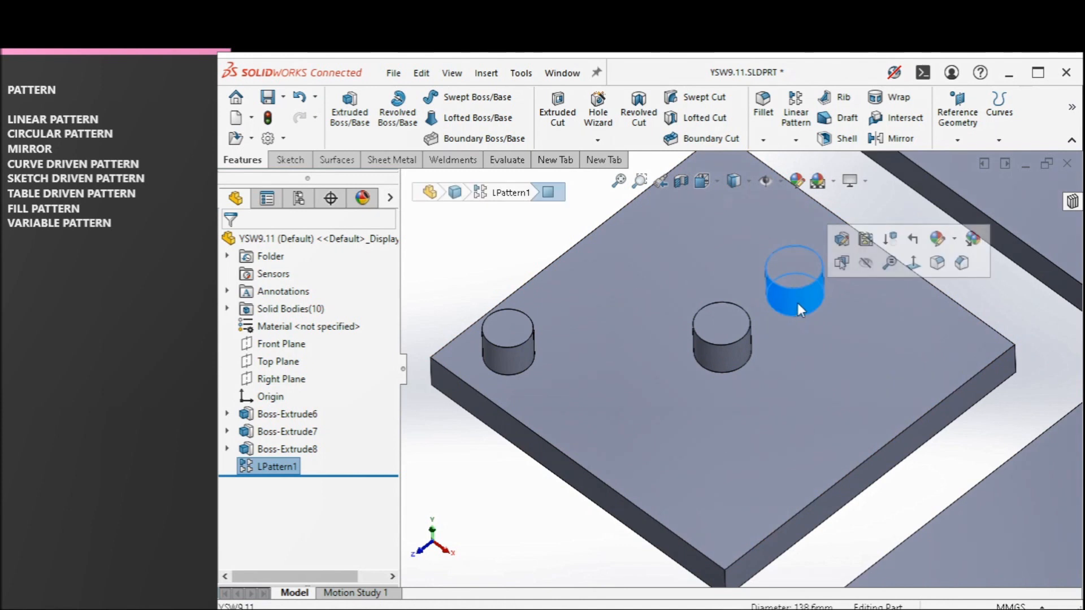
click(477, 237)
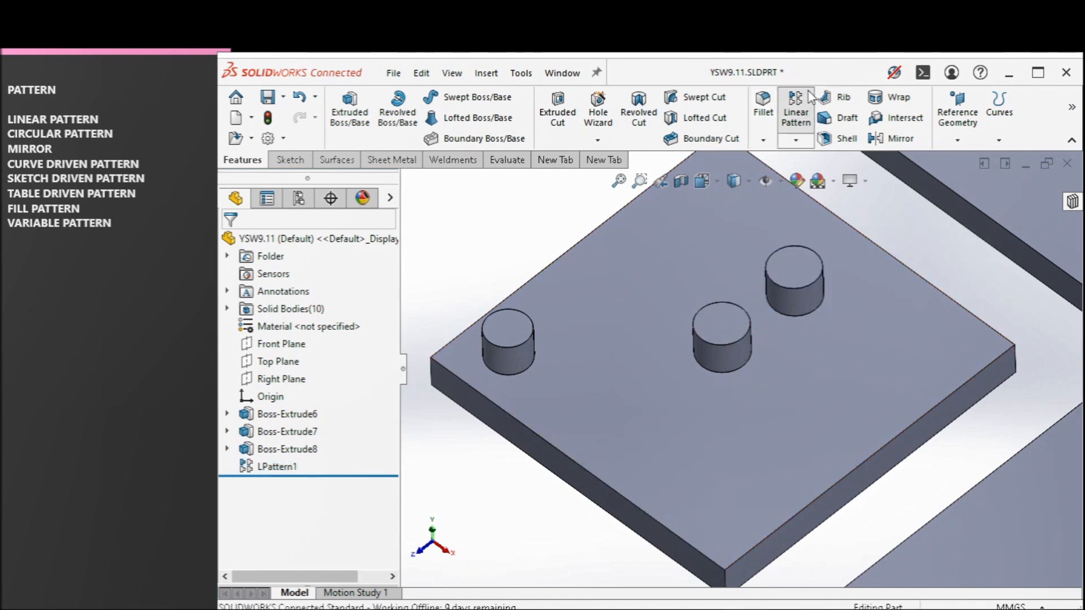
click(582, 466)
scroll(582, 466, up, 2)
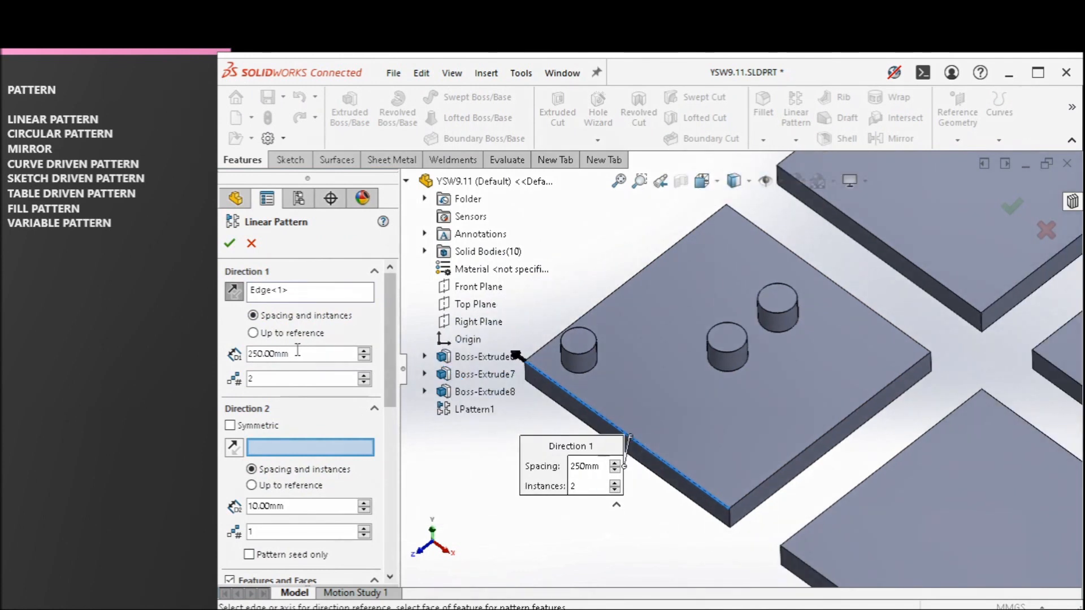
click(389, 469)
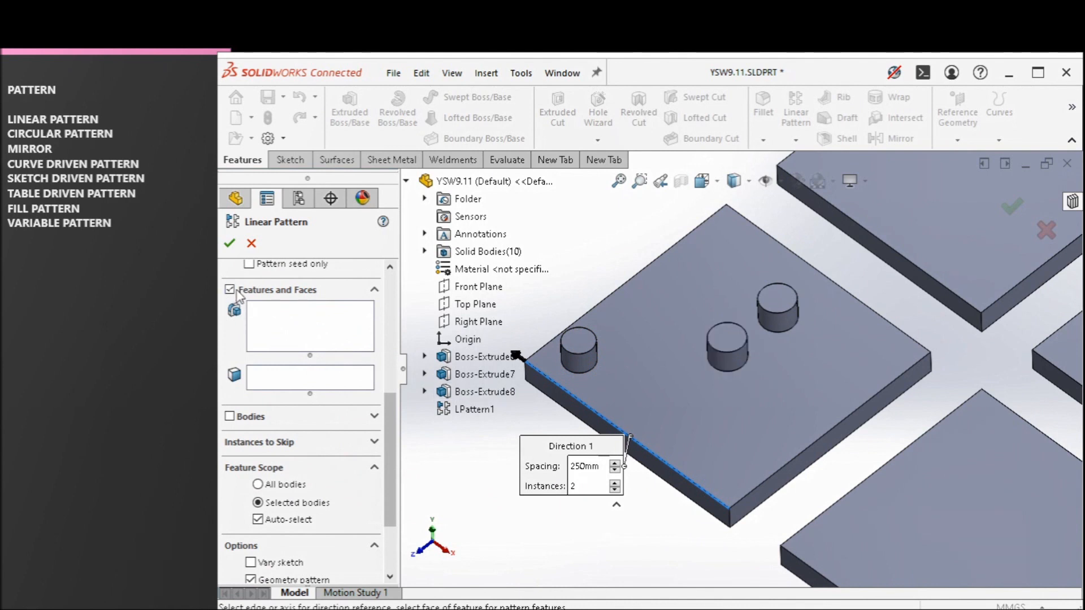
click(230, 417)
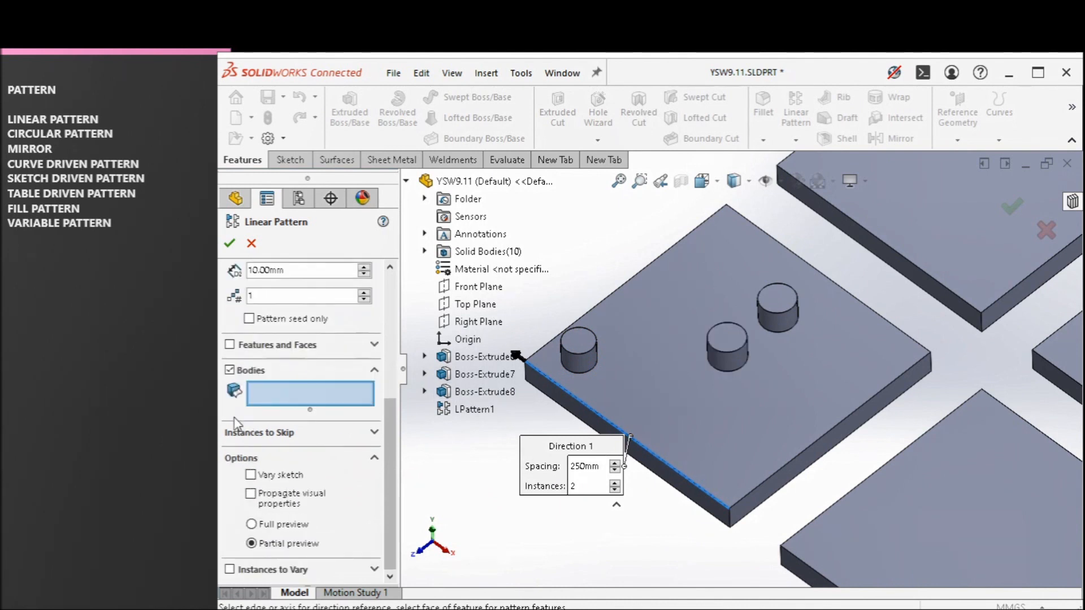
scroll(578, 336, up, 3)
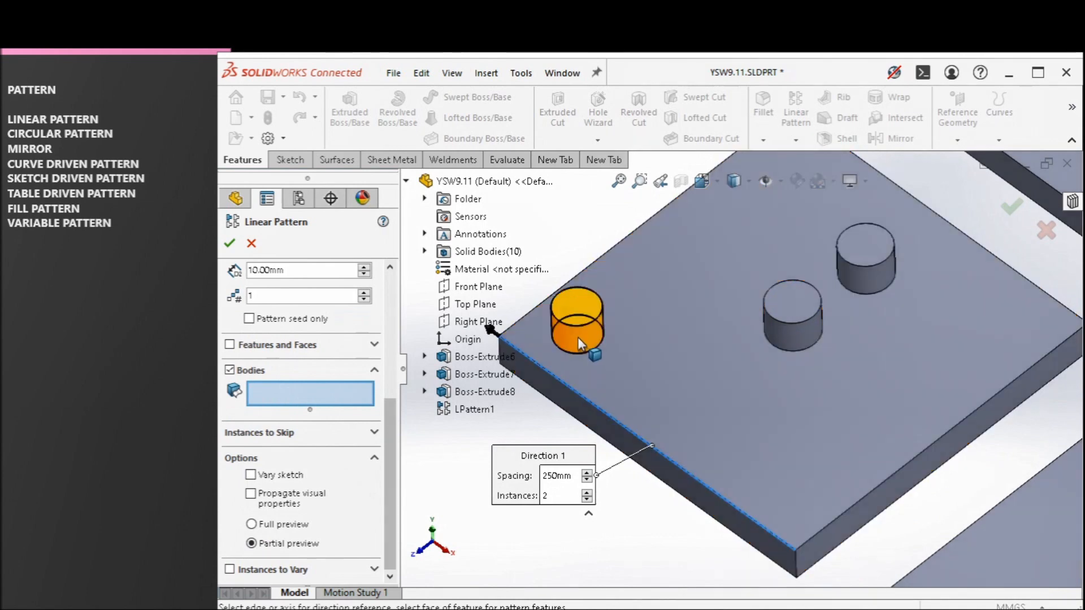
click(576, 334)
scroll(633, 341, down, 2)
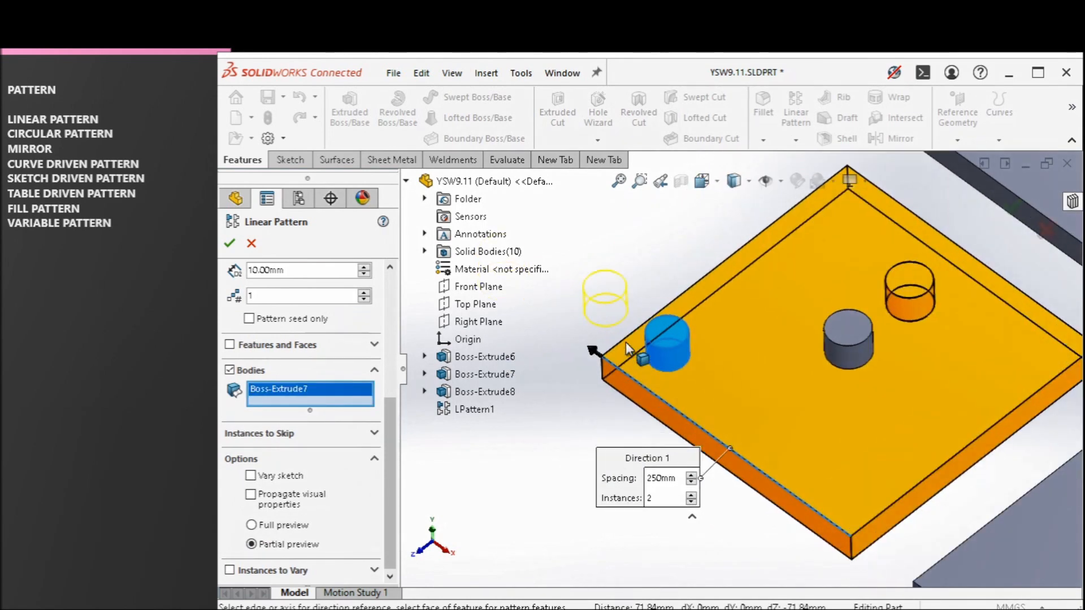
Step: Set the Direction 1 spacing of the corner cylinder's pattern to 180 mm
scroll(392, 321, up, 5)
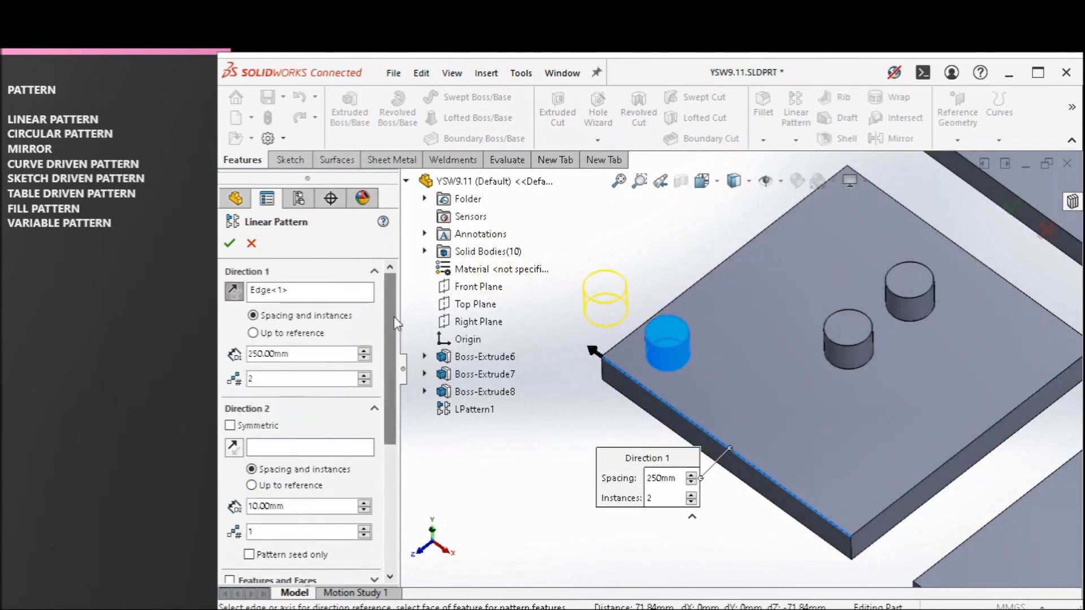
click(363, 352)
click(363, 358)
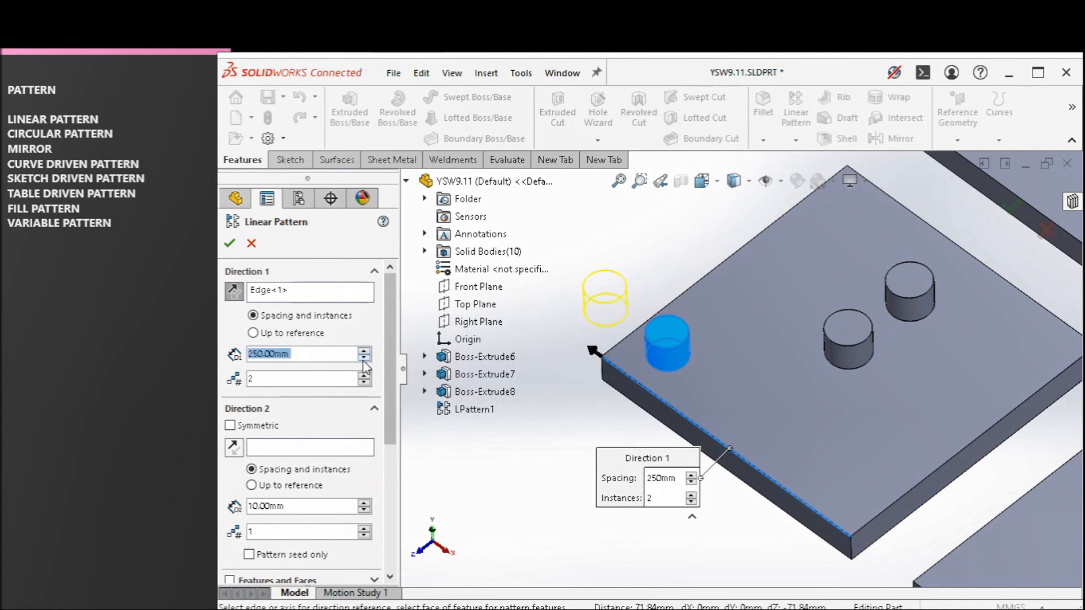
click(363, 358)
click(363, 358)
click(363, 358)
click(364, 359)
click(364, 358)
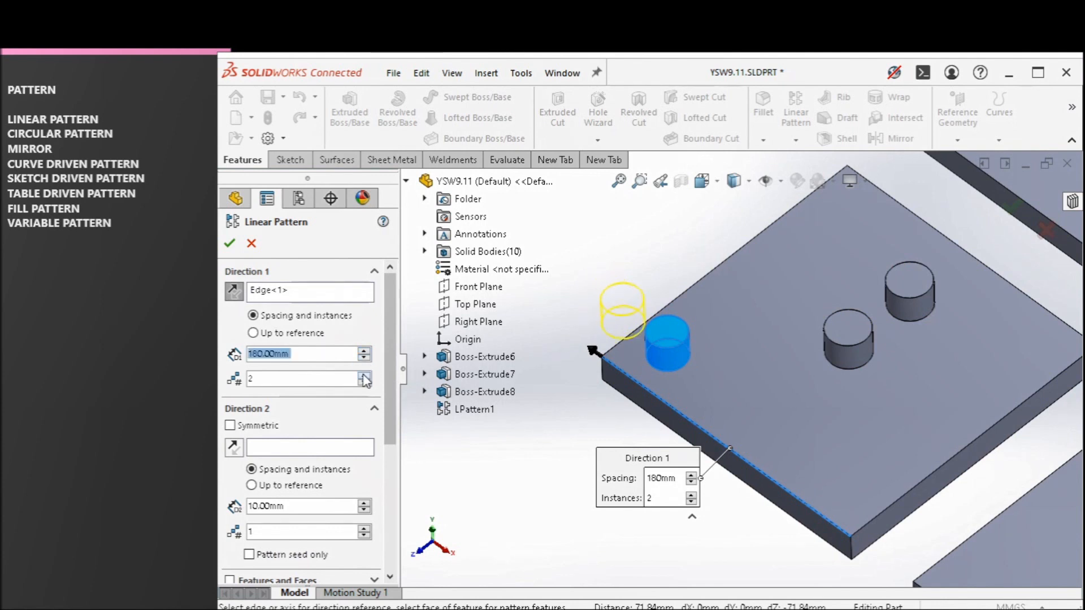
Step: Complete the corner cylinder's pattern with five instances, reversing the direction so the copies run across the plate
click(363, 375)
click(364, 375)
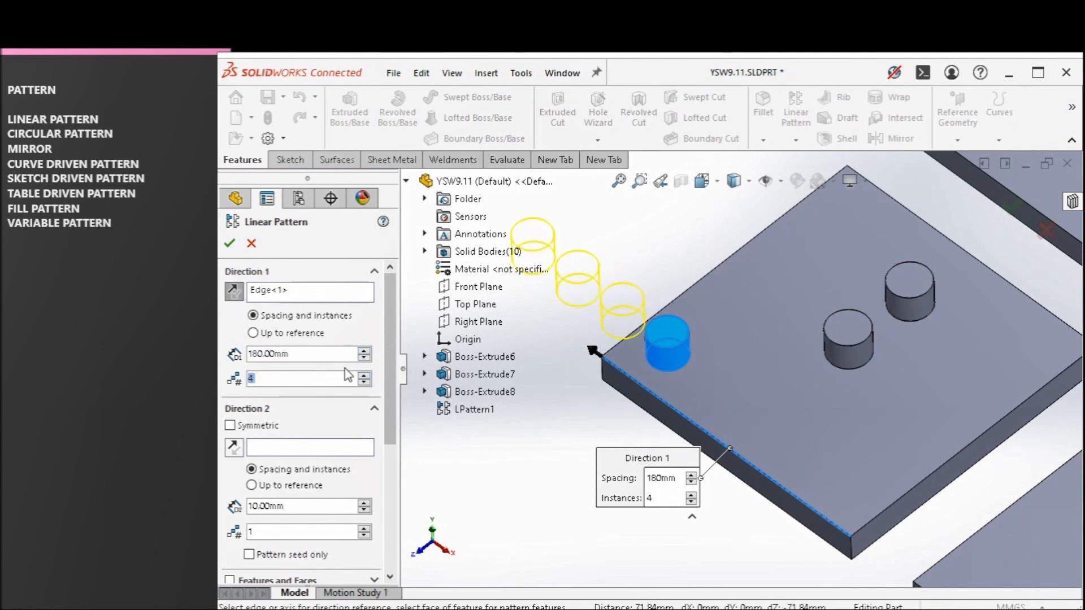
click(240, 292)
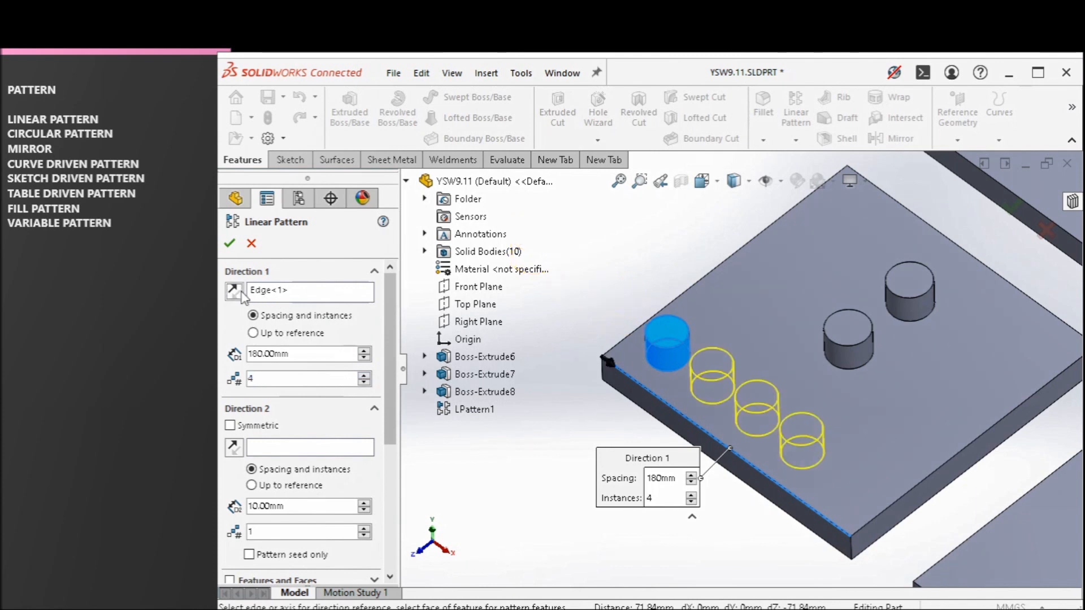
click(364, 375)
click(363, 376)
click(364, 383)
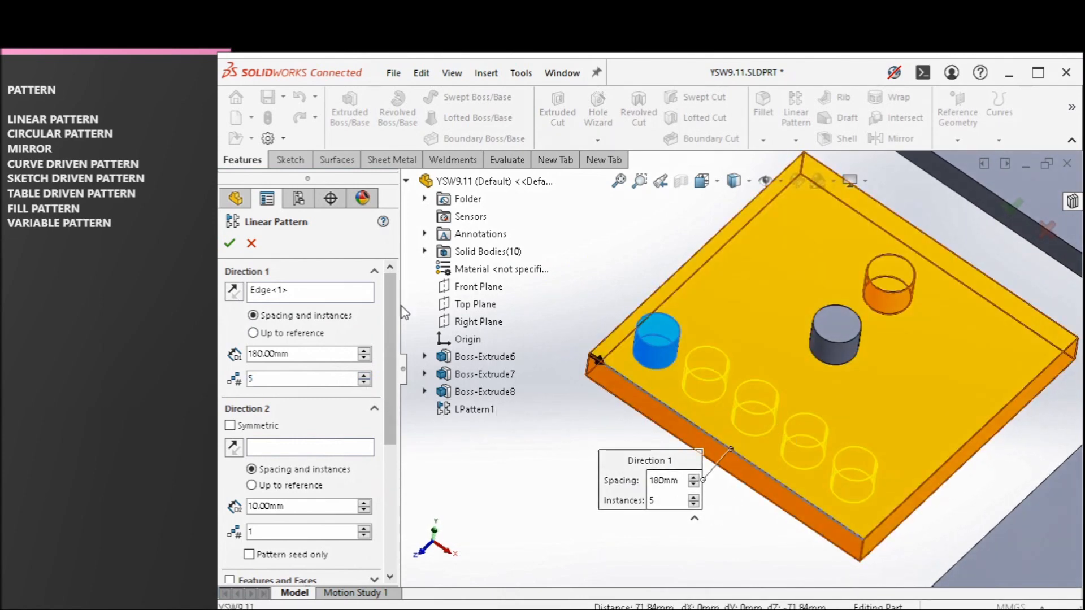
click(228, 242)
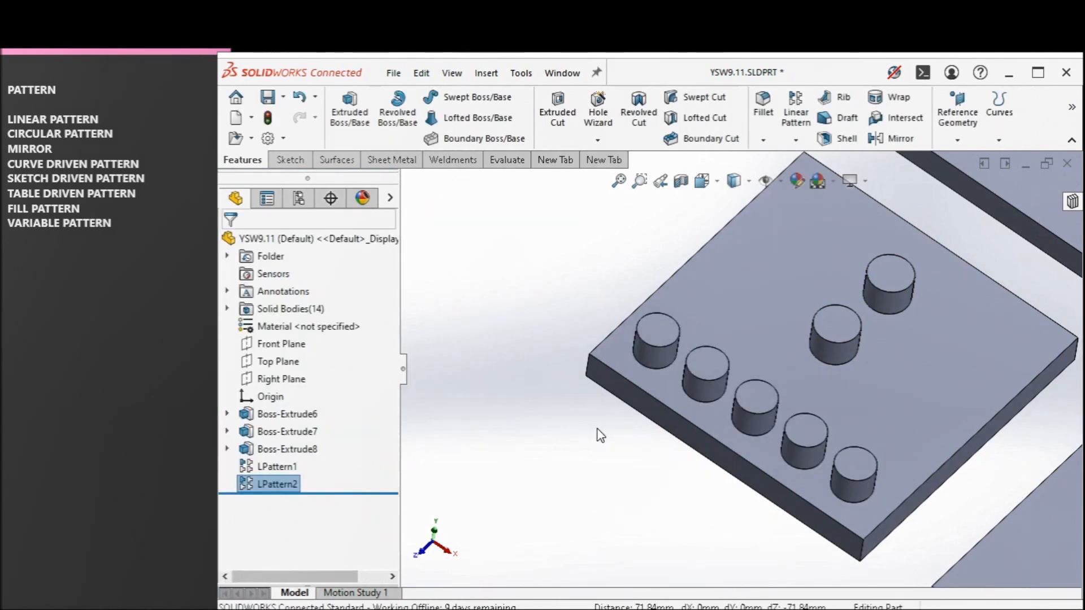
click(598, 429)
middle_drag(663, 339, 659, 334)
scroll(659, 334, down, 1)
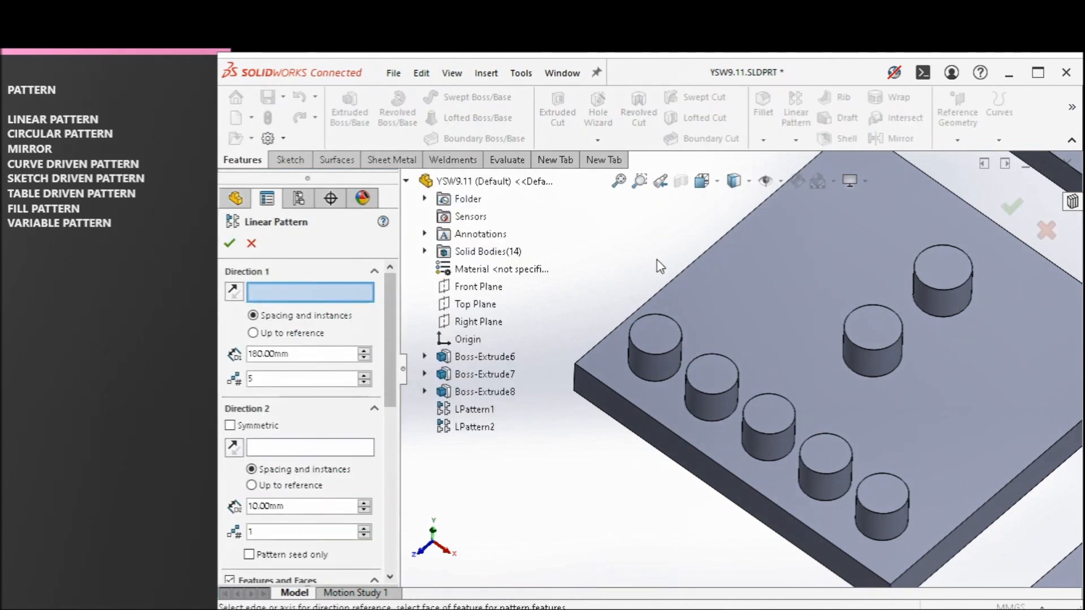
click(251, 244)
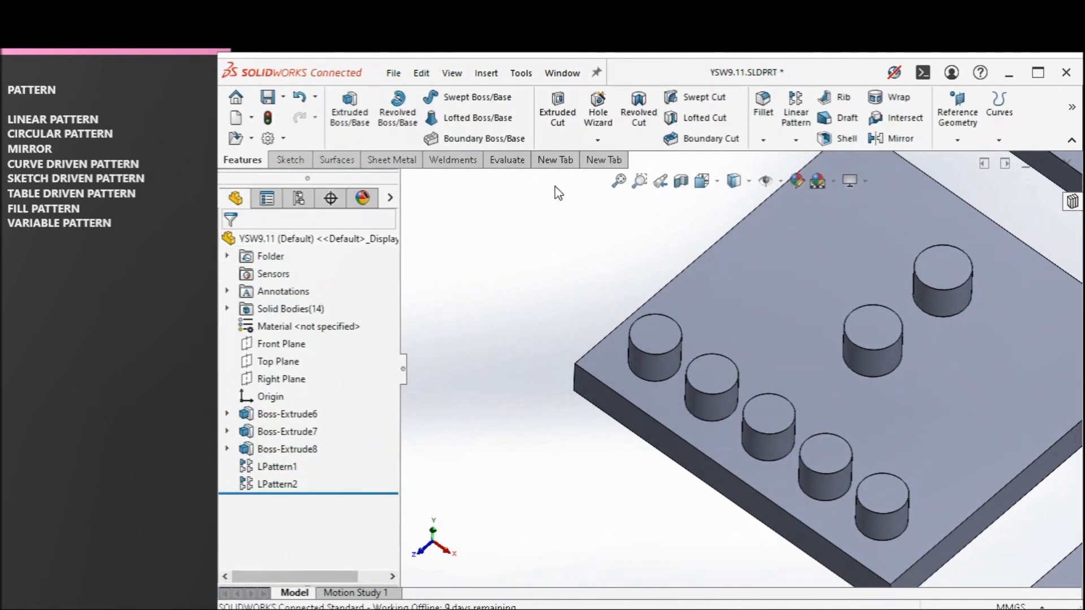
Step: Start another linear pattern along the plate's back-left edge and set its Direction 1 spacing to 200 mm
click(791, 116)
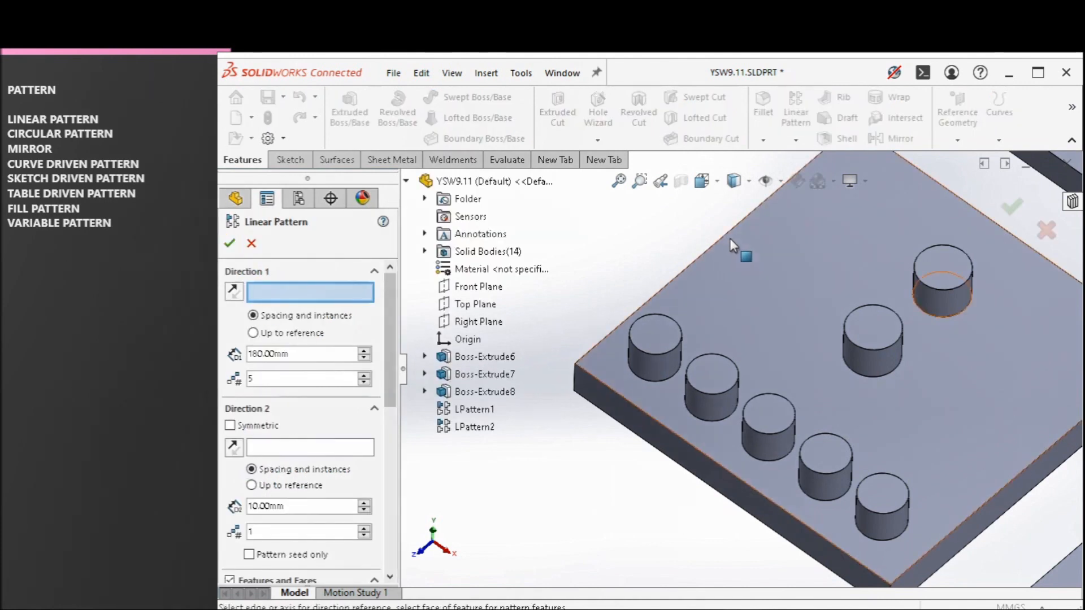
click(725, 236)
scroll(620, 323, up, 2)
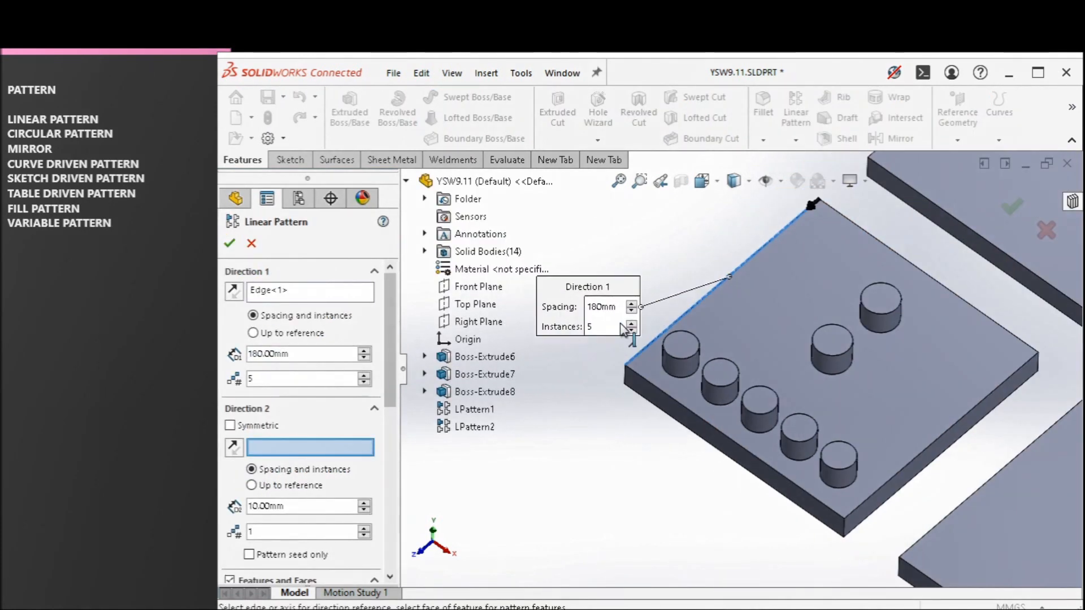
double_click(311, 354)
text(200)
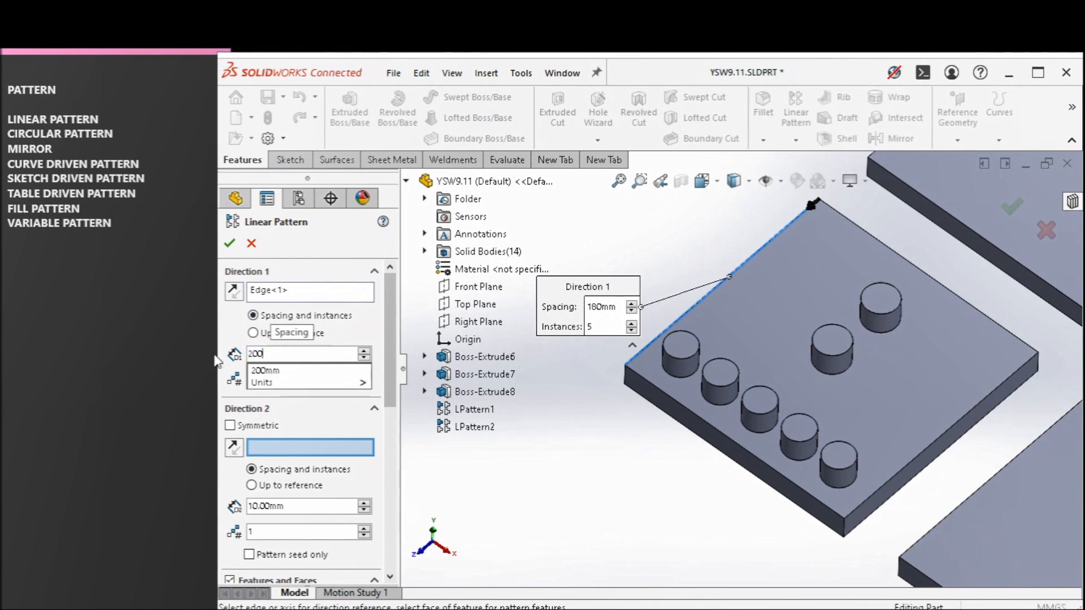
key(Return)
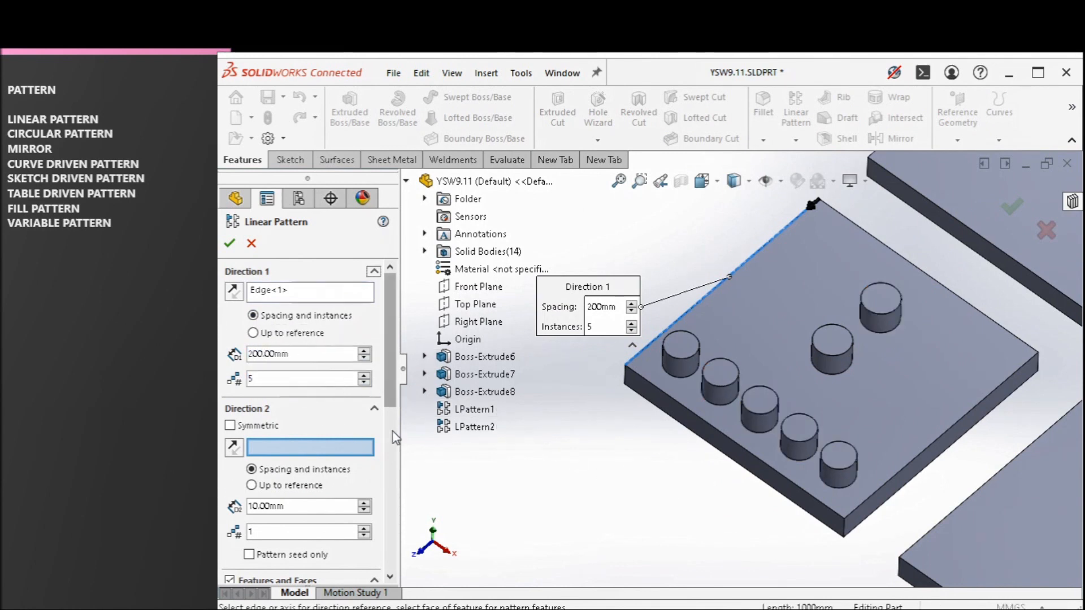
Step: Use the centre cylinder, Boss-Extrude8, as the body to pattern and set Direction 1 to two instances
scroll(862, 394, down, 1)
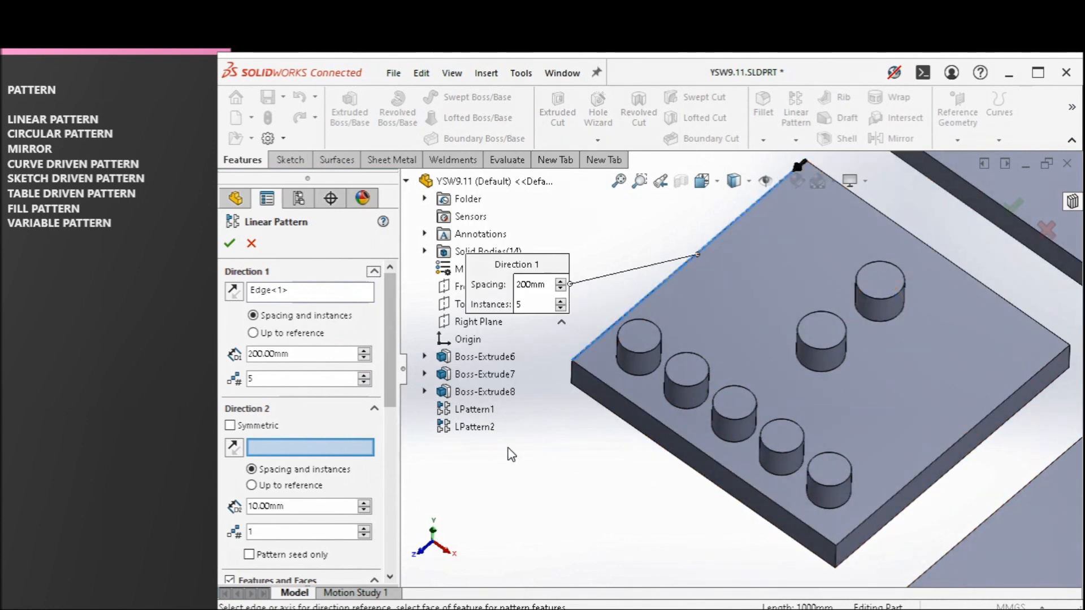
click(387, 447)
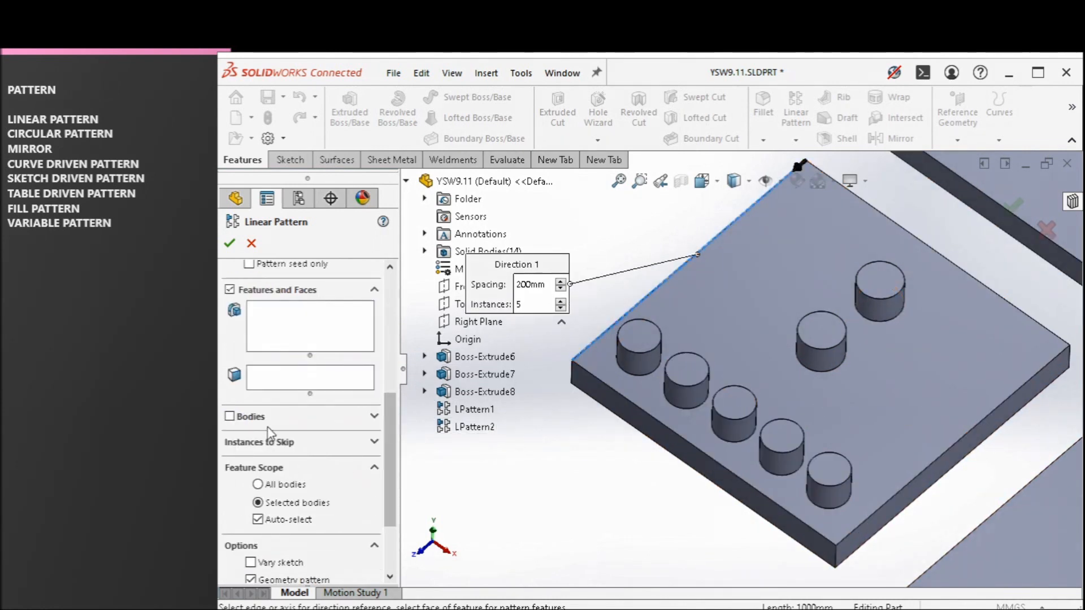
click(250, 418)
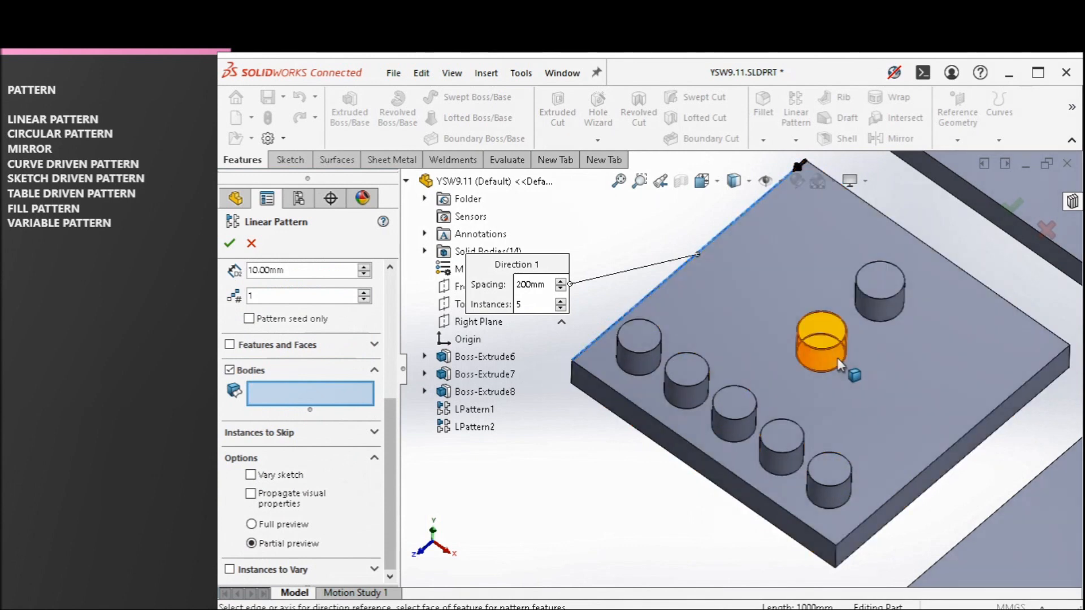
click(835, 362)
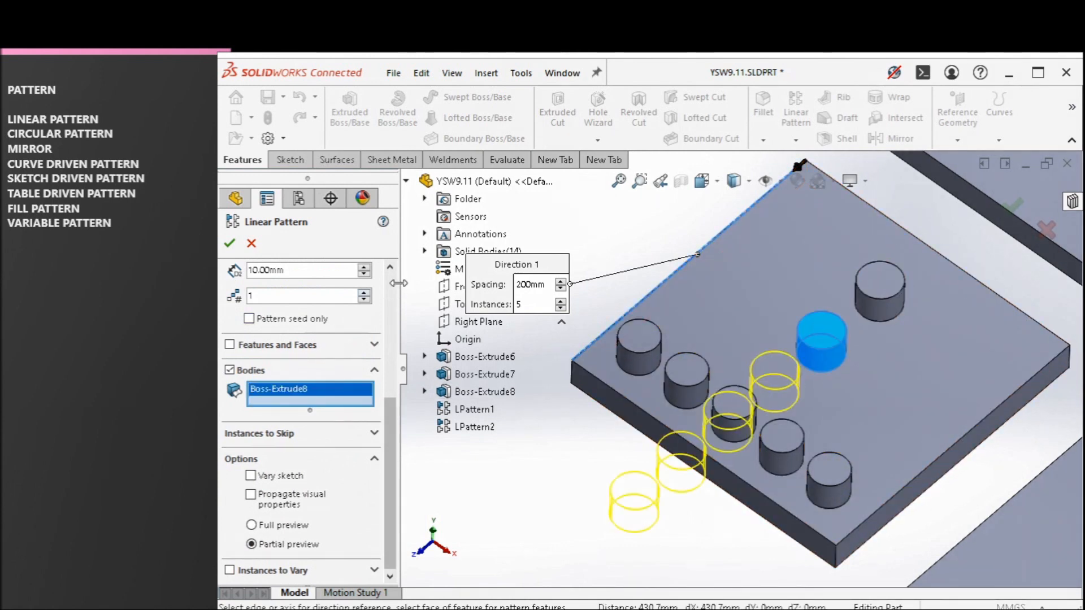
scroll(347, 354, up, 5)
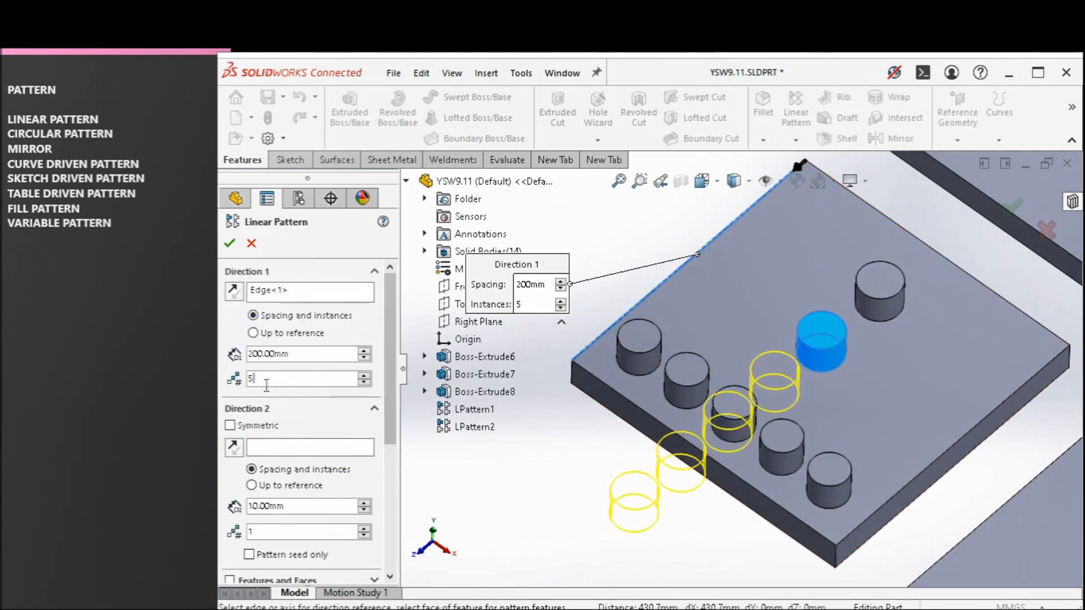
text(2)
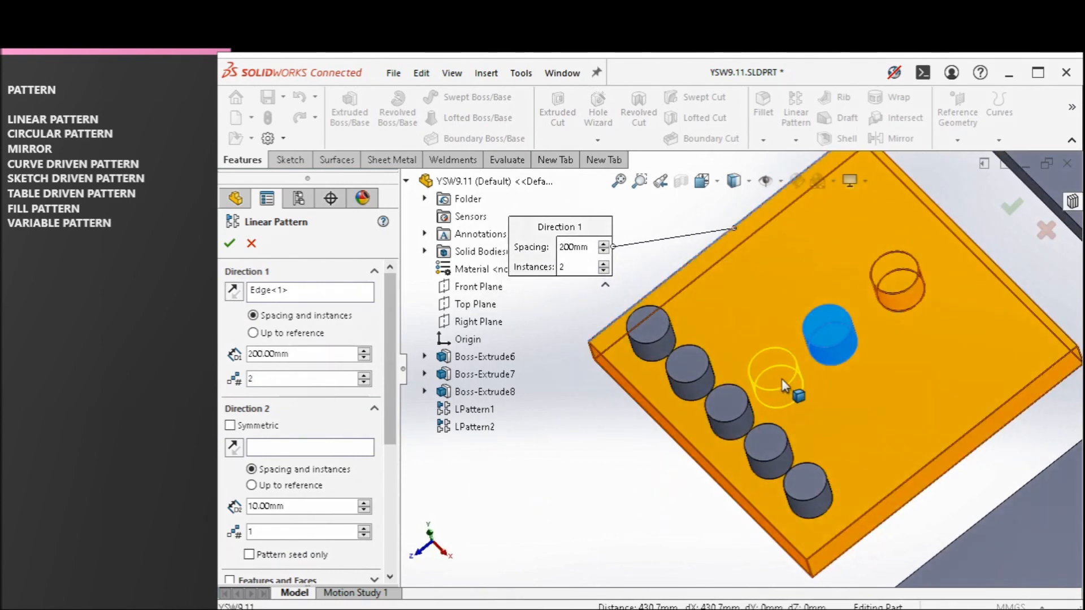
middle_drag(782, 378, 821, 345)
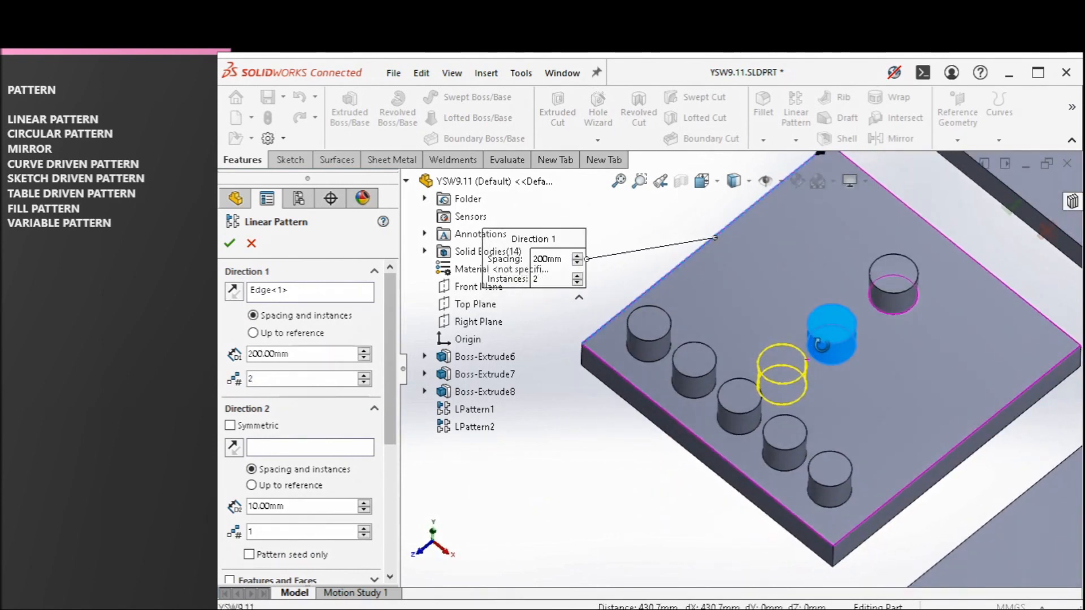
Step: Add the plate's front-left edge as Direction 2 with two instances spaced 200 mm apart
click(281, 448)
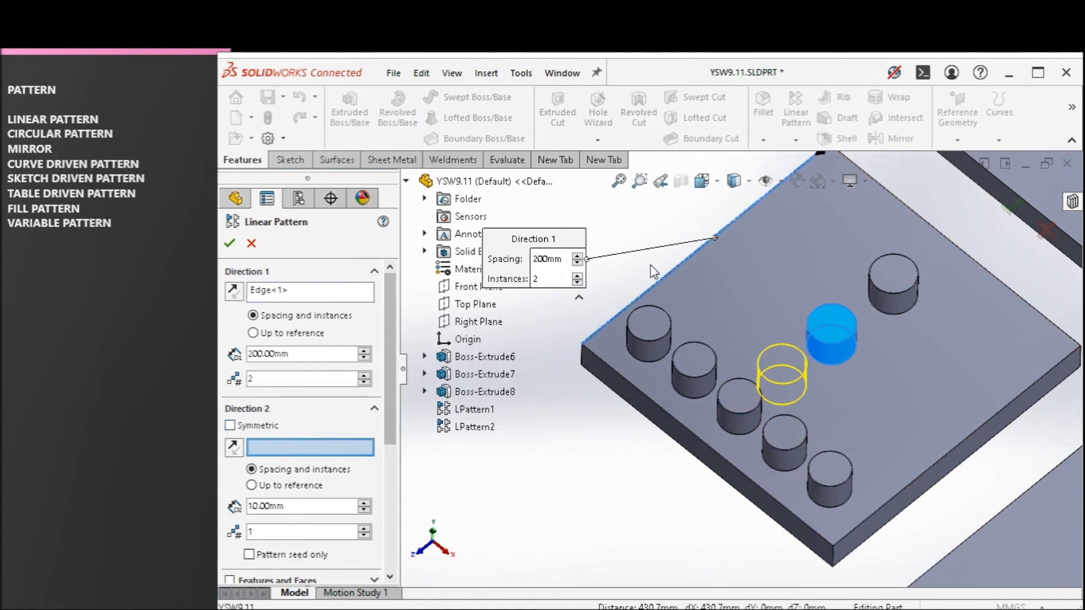
click(674, 420)
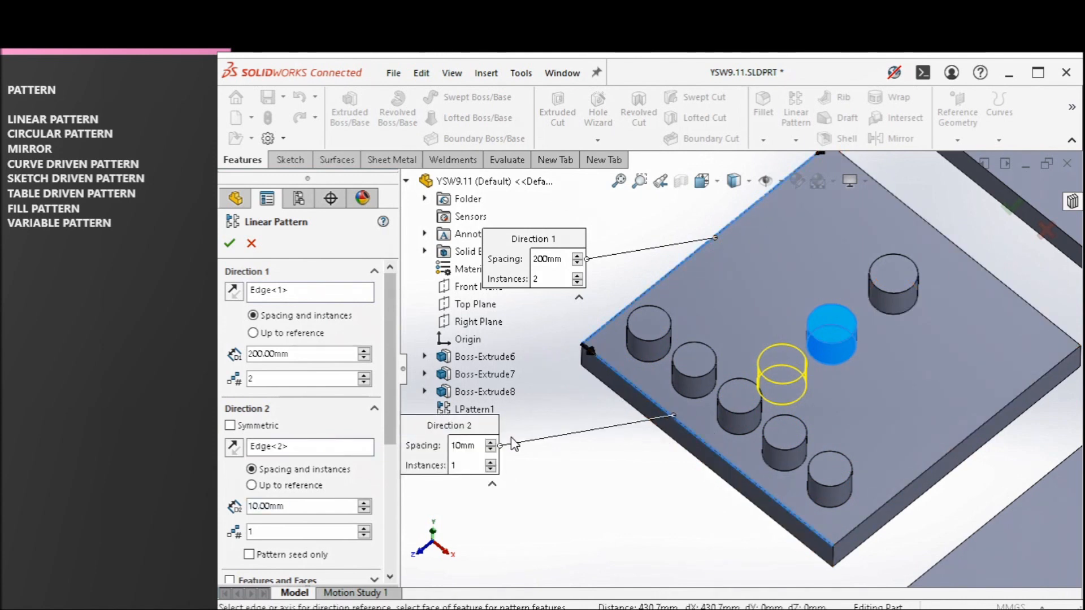
click(364, 529)
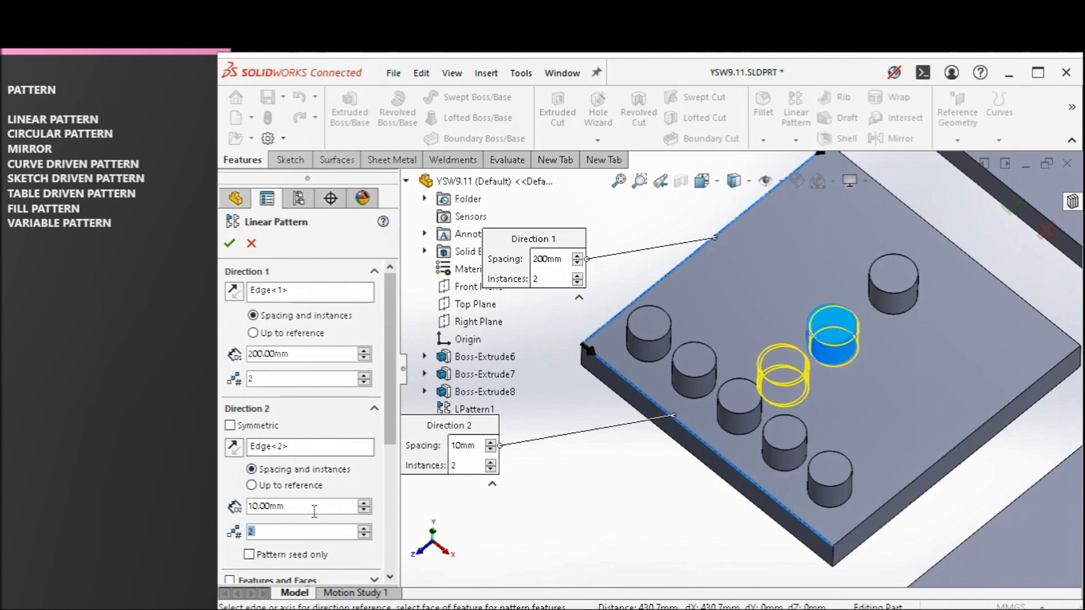
drag(314, 510, 94, 477)
text(200)
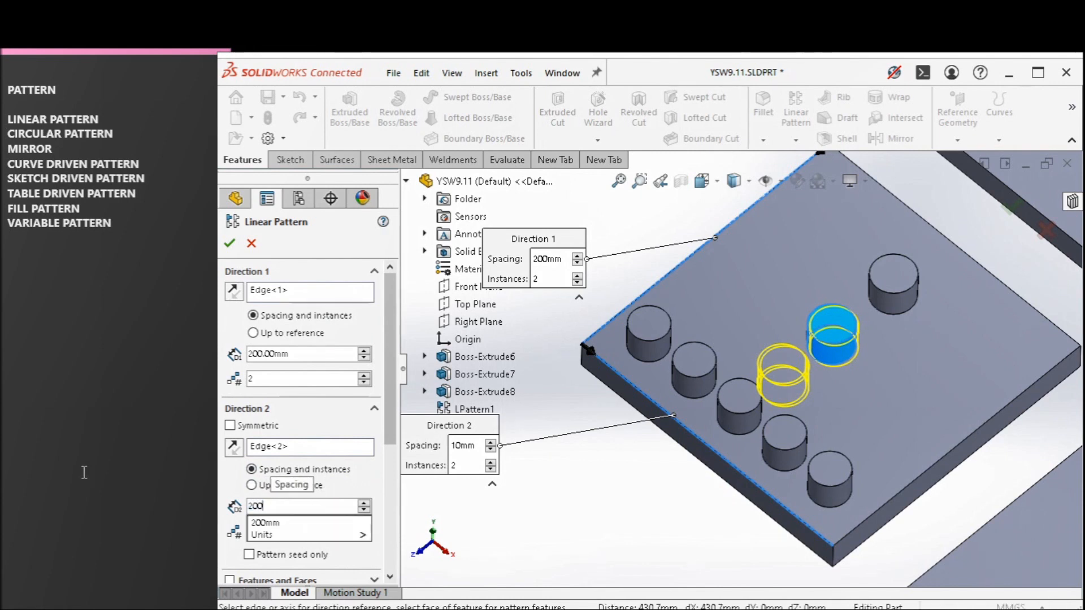
click(345, 410)
Step: Examine the two-direction pattern preview around the centre cylinder, including the copies along each edge and the diagonal one
mouse_move(780, 389)
middle_down()
mouse_move(806, 397)
mouse_move(801, 414)
mouse_move(788, 406)
middle_up()
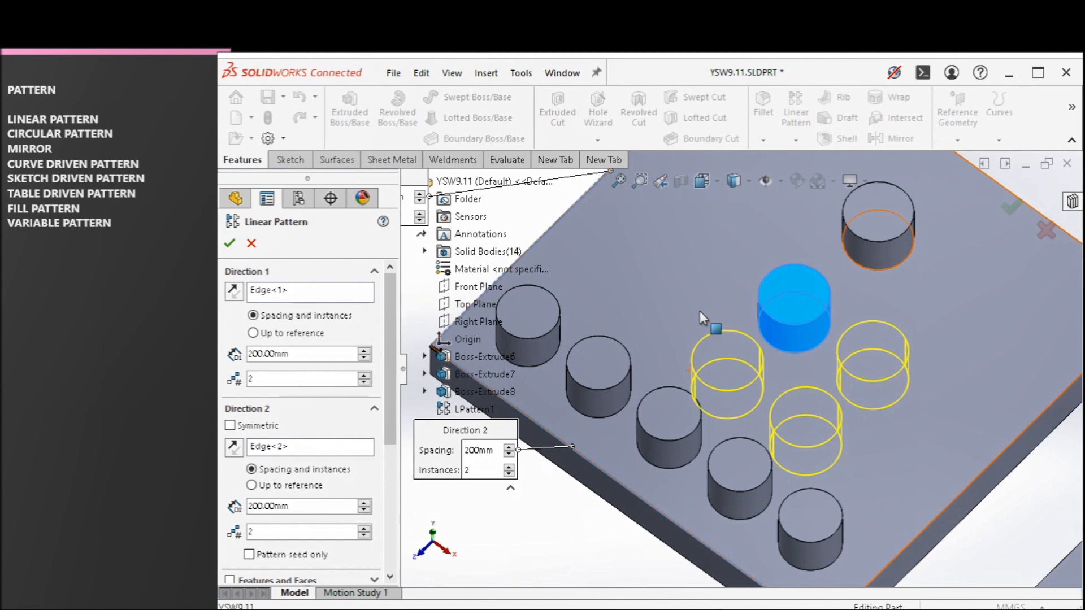
middle_drag(746, 338, 740, 335)
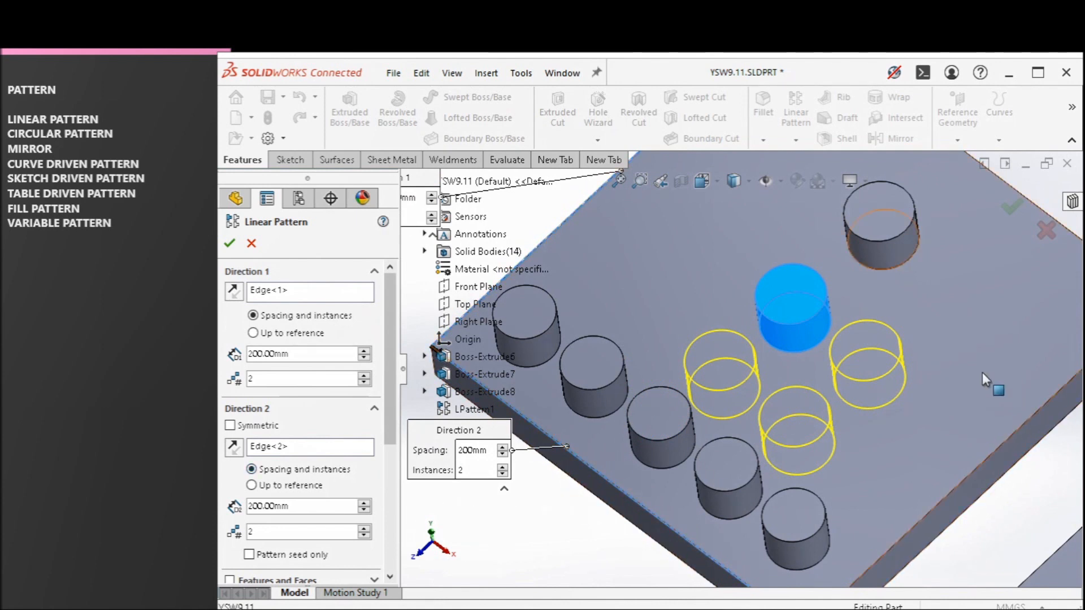
scroll(880, 460, up, 1)
scroll(849, 462, down, 1)
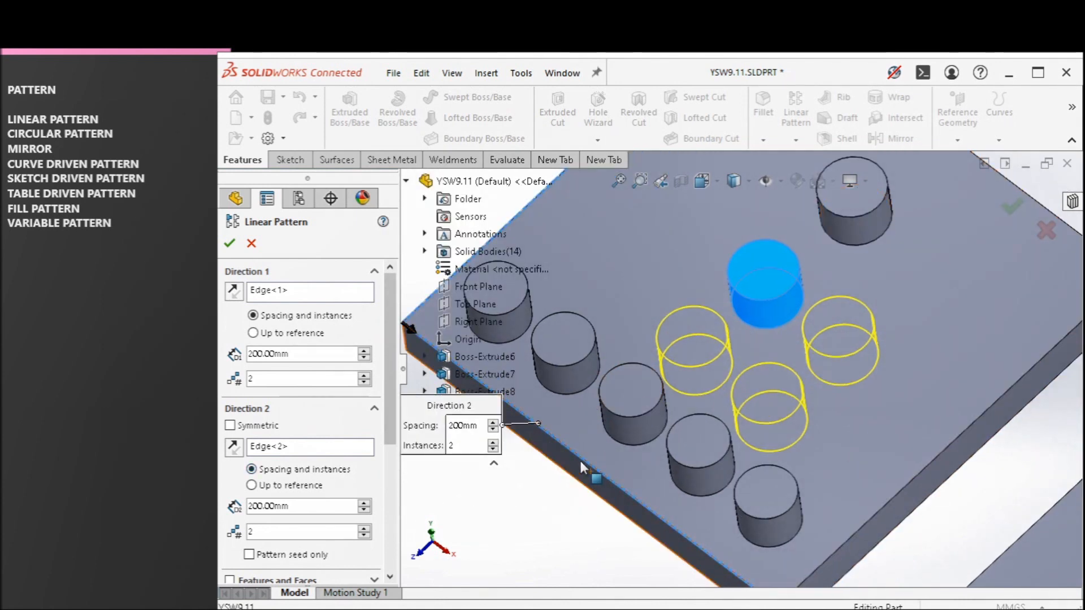
scroll(813, 282, down, 1)
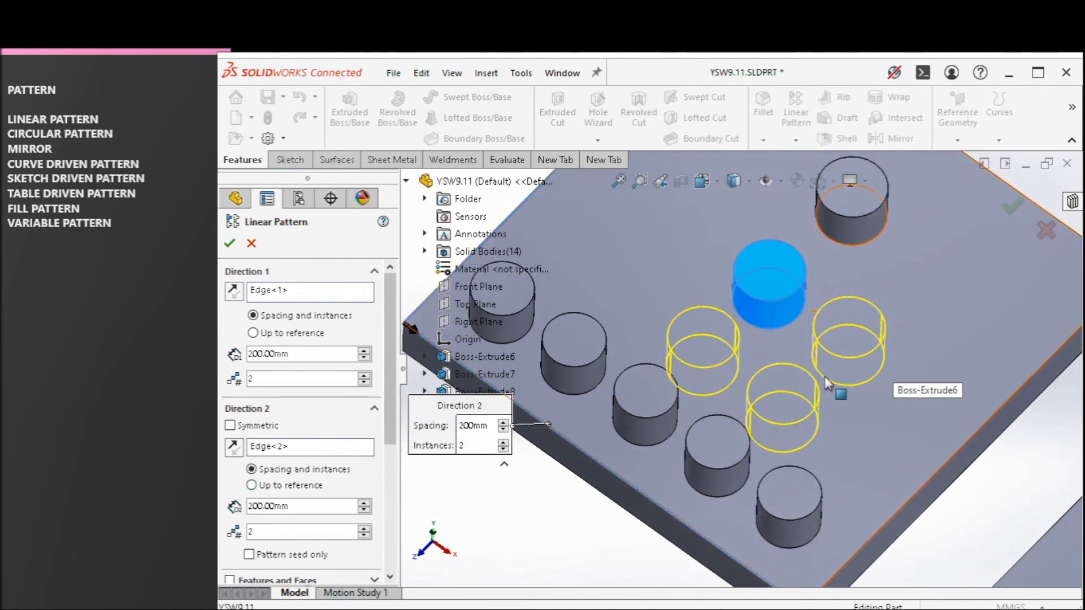
scroll(825, 377, down, 1)
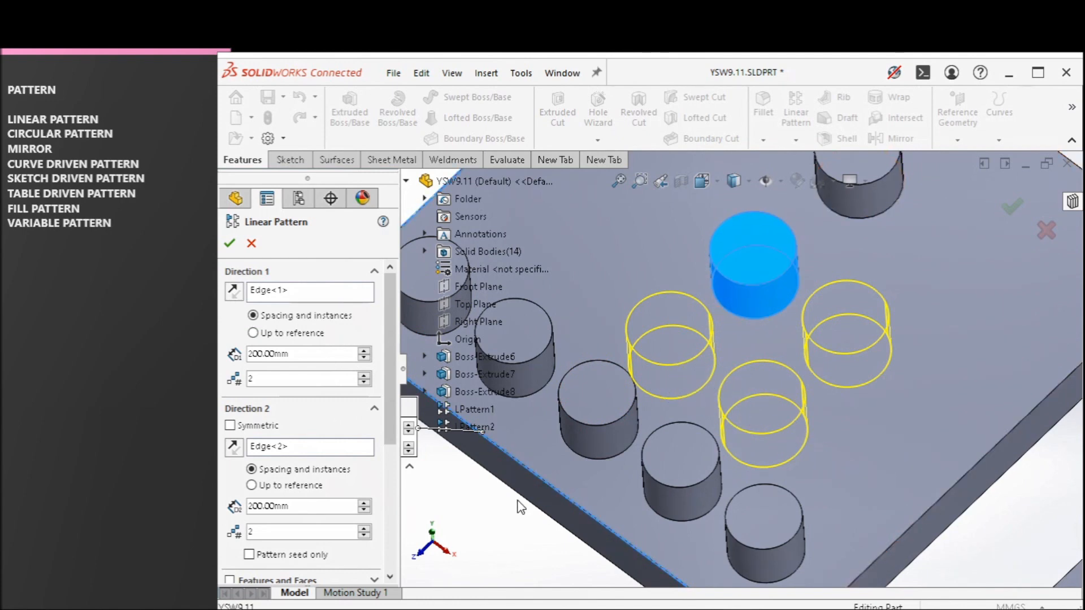
mouse_move(700, 413)
middle_down()
mouse_move(687, 417)
mouse_move(708, 425)
middle_up()
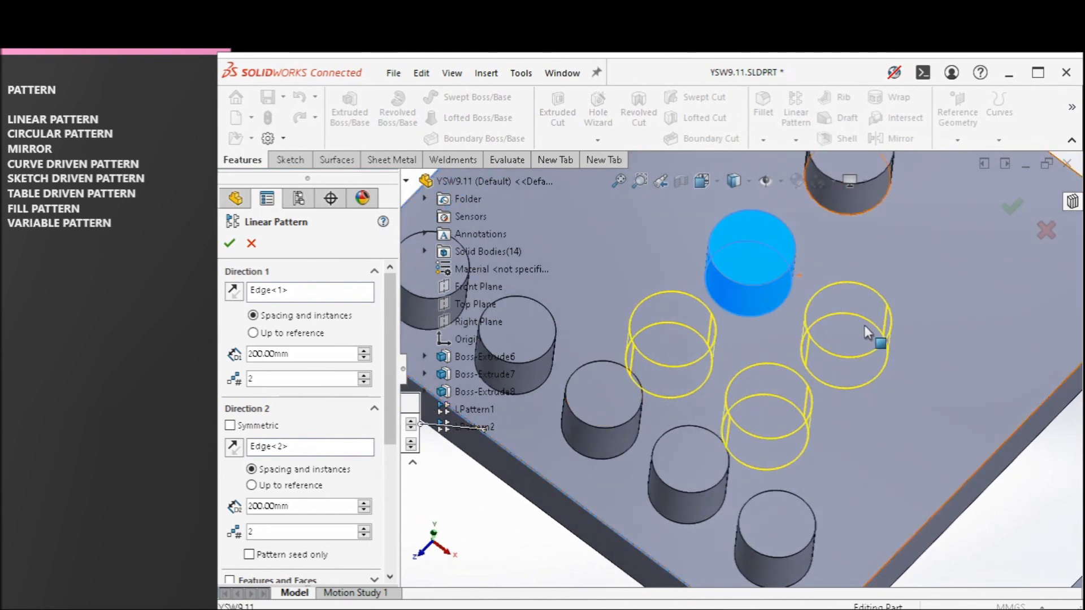
scroll(583, 412, up, 2)
scroll(673, 409, down, 1)
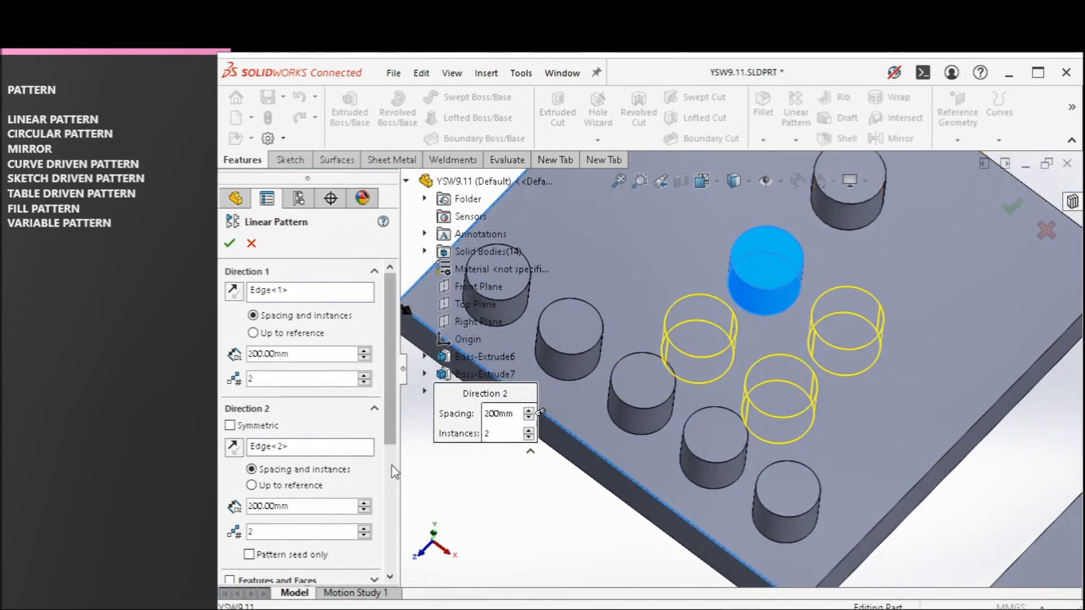
Step: Try limiting Direction 2 to the seed body only, and switch Pattern seed only back off
click(290, 558)
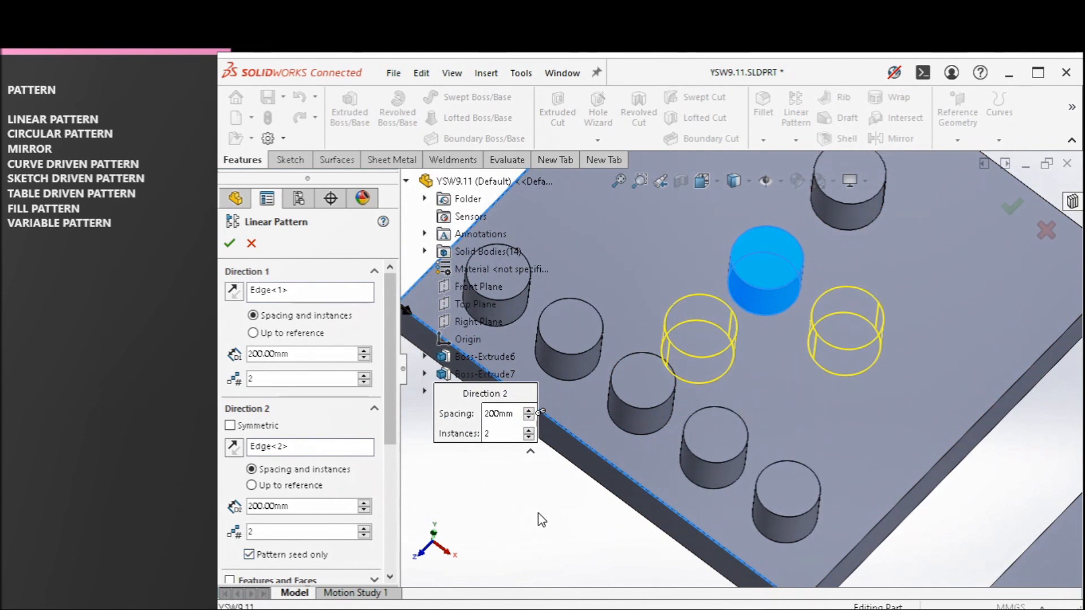
middle_drag(538, 513, 531, 509)
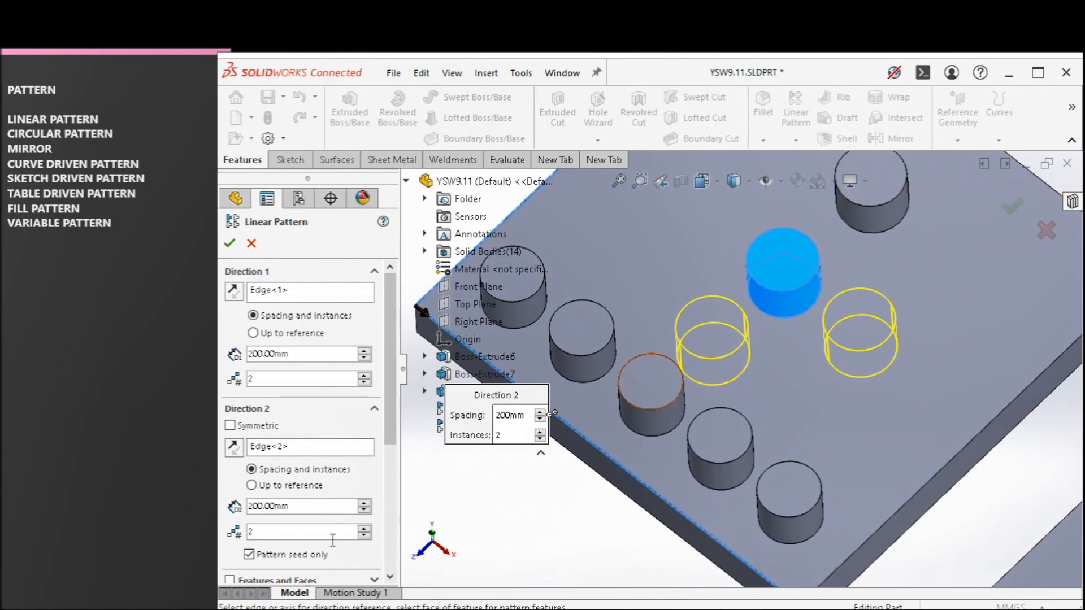
click(310, 556)
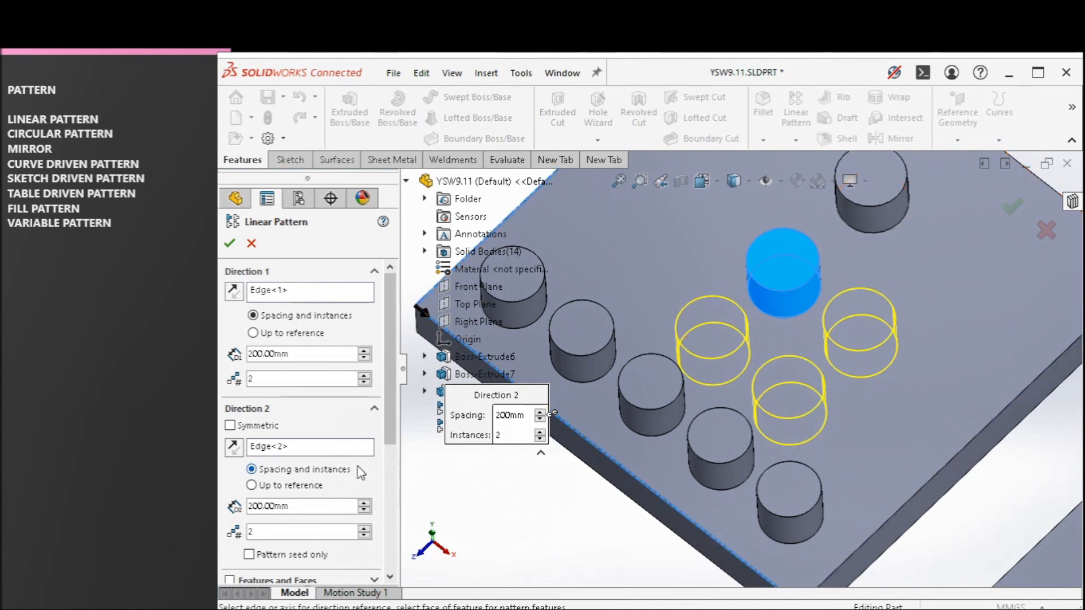
Step: Try the Symmetric option for Direction 2 and inspect the preview on both sides of the centre cylinder
click(230, 426)
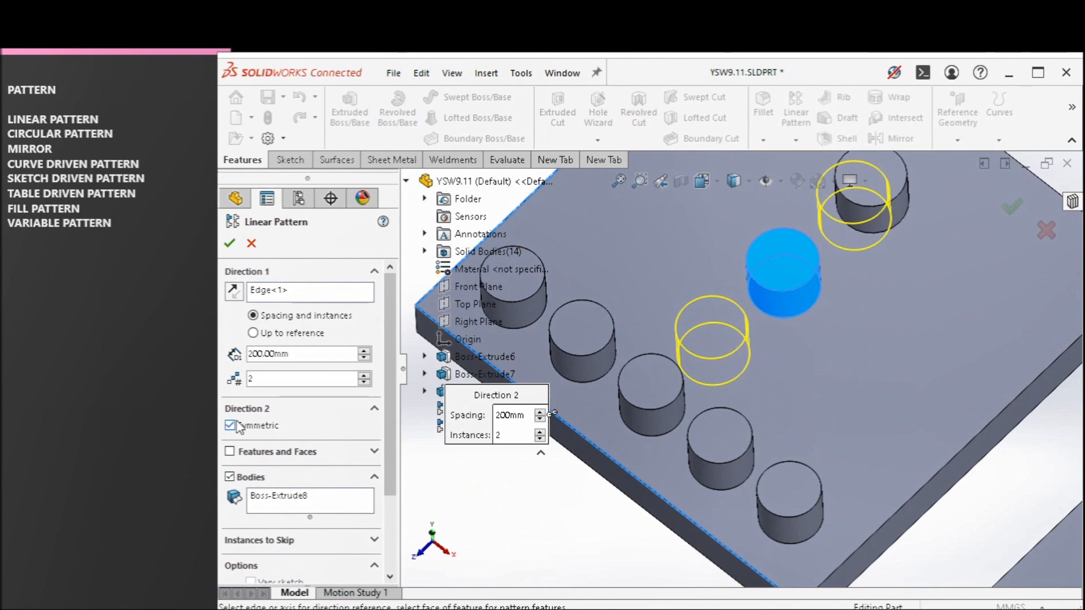
click(371, 409)
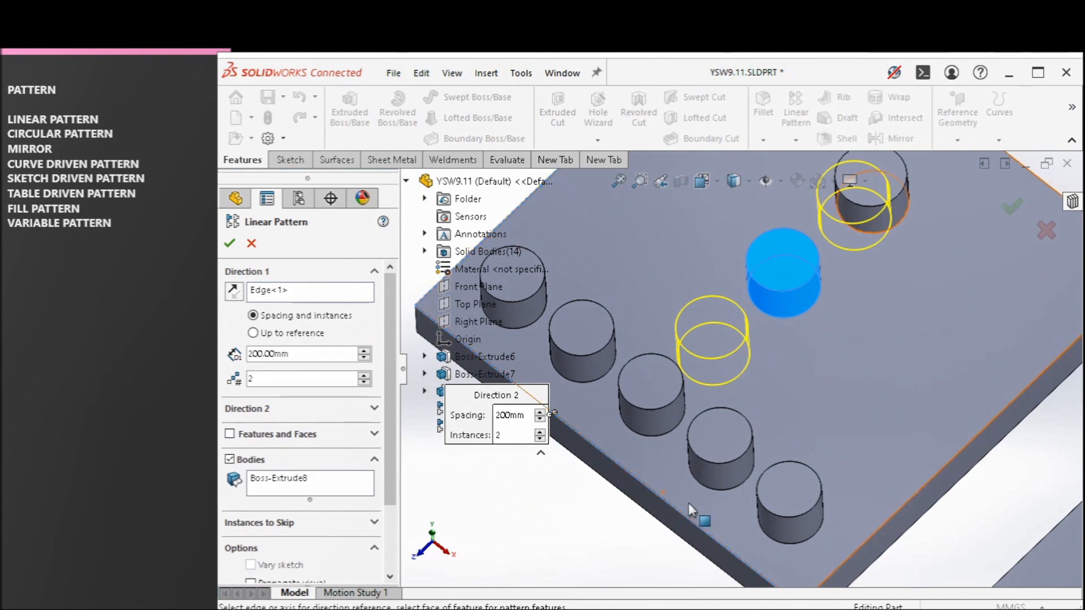
scroll(656, 407, up, 2)
scroll(647, 384, down, 2)
click(301, 409)
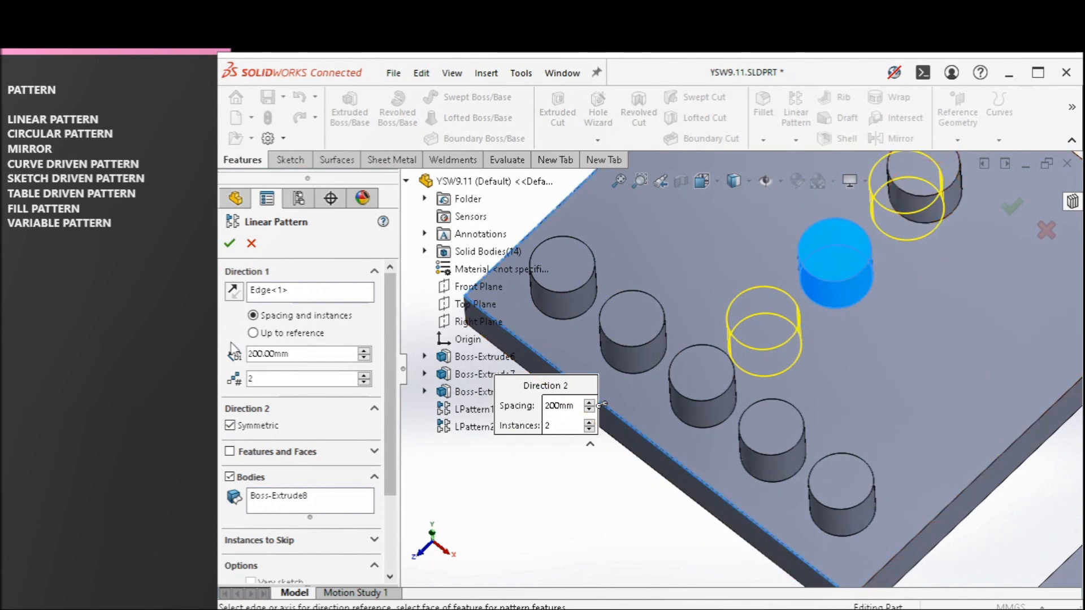
scroll(887, 294, up, 1)
scroll(862, 283, down, 2)
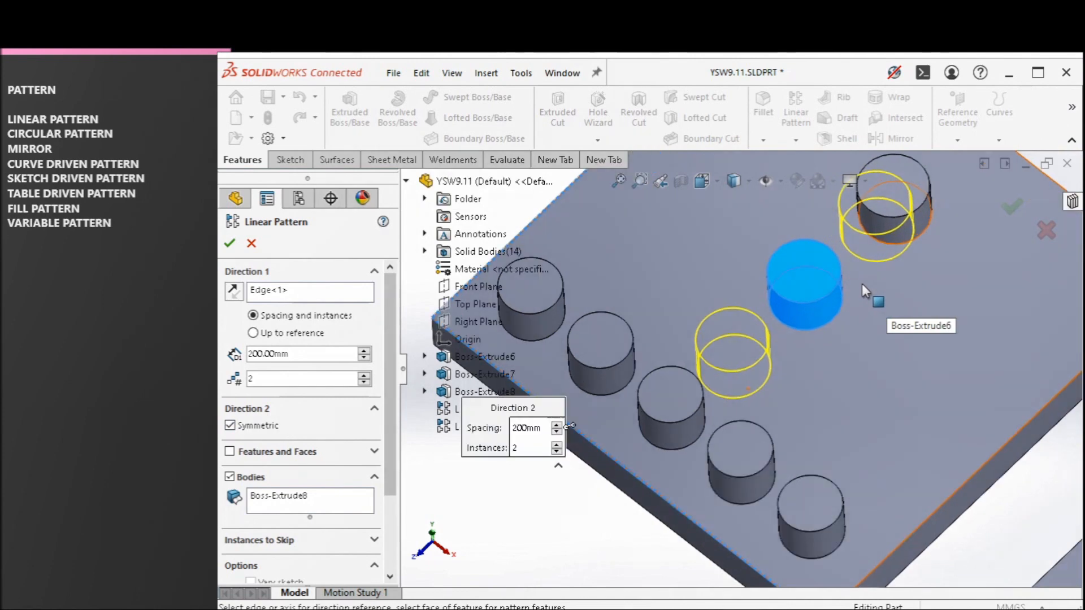
Step: Set Direction 1 to three instances and replace the Symmetric option with the plate's front-left edge as Direction 2
click(364, 375)
scroll(737, 368, up, 2)
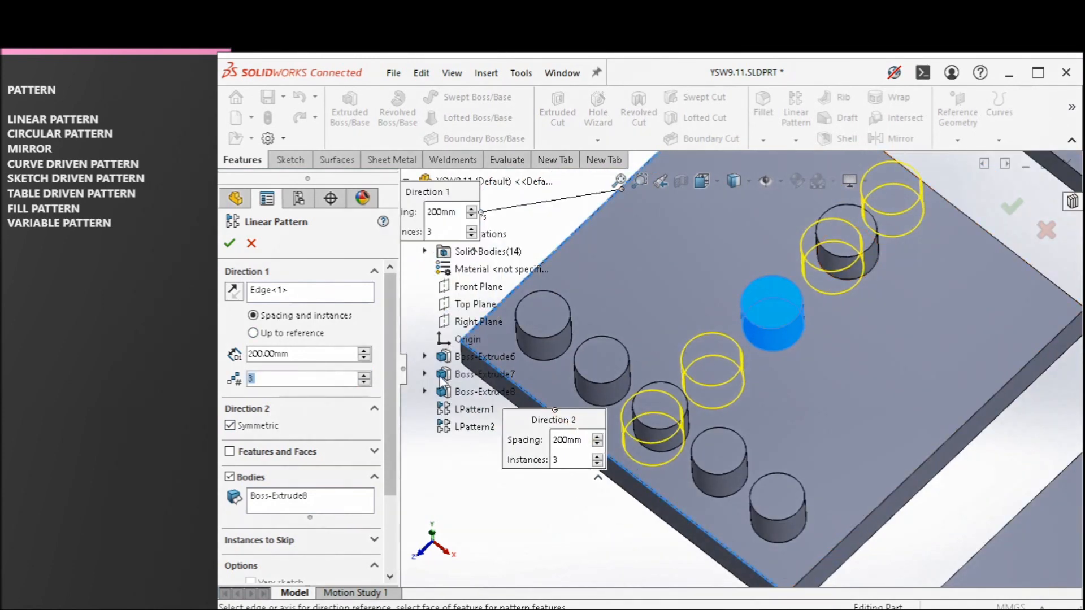
click(254, 430)
scroll(643, 361, down, 2)
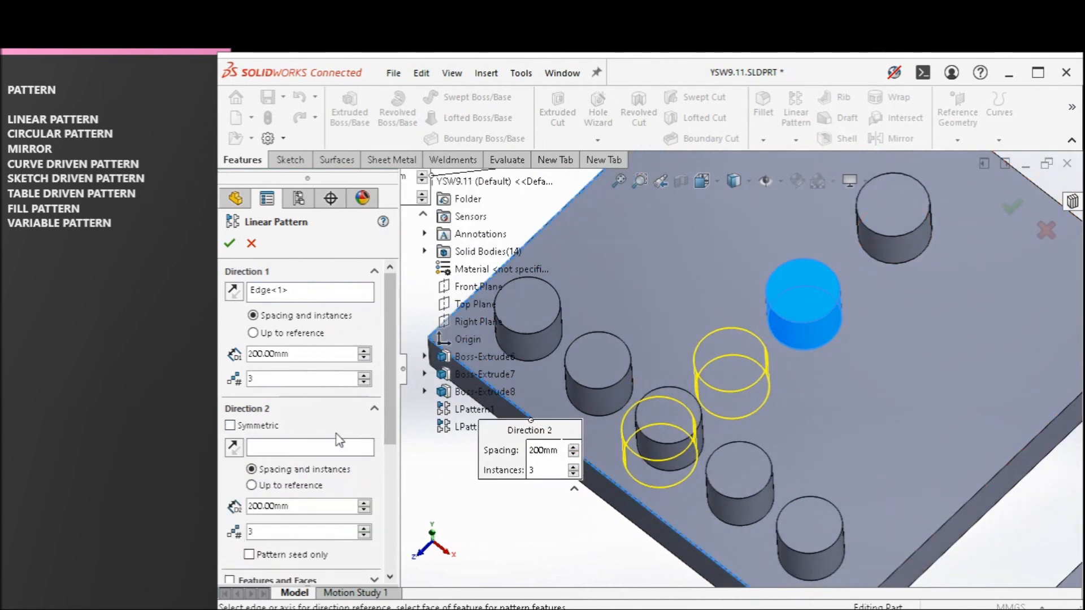
click(618, 487)
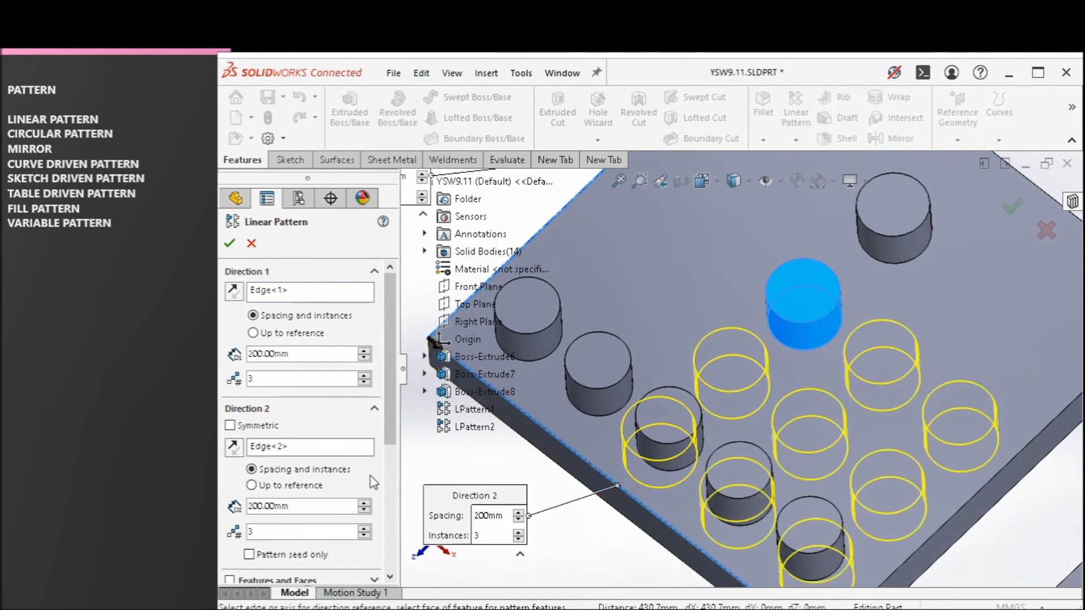
Step: Finish the linear pattern with Pattern seed only enabled for Direction 2 and instances (2, 1) and (1, 2) skipped
click(295, 556)
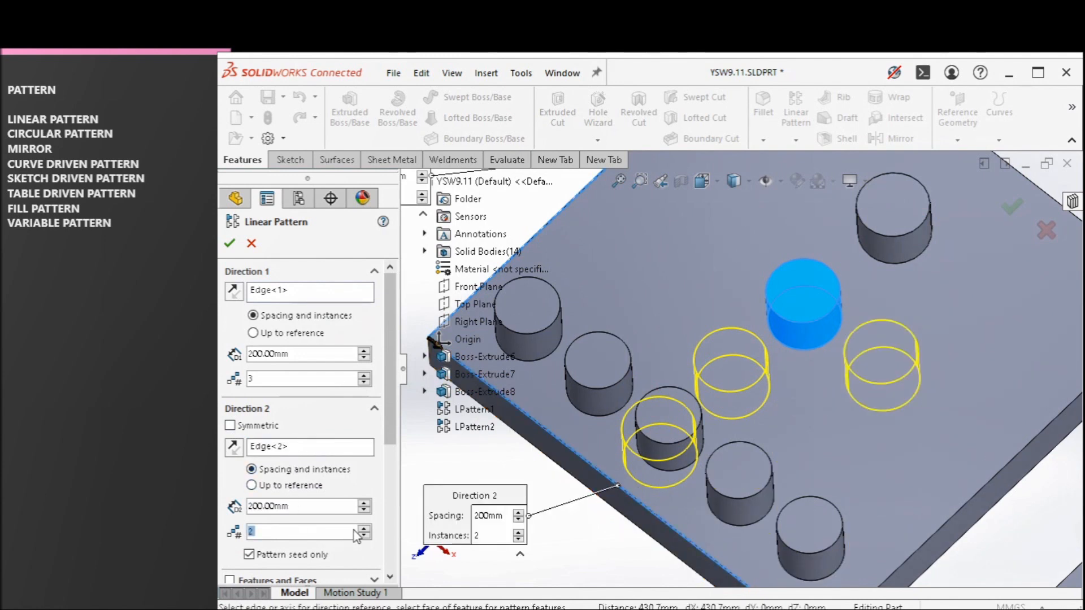
scroll(380, 491, down, 5)
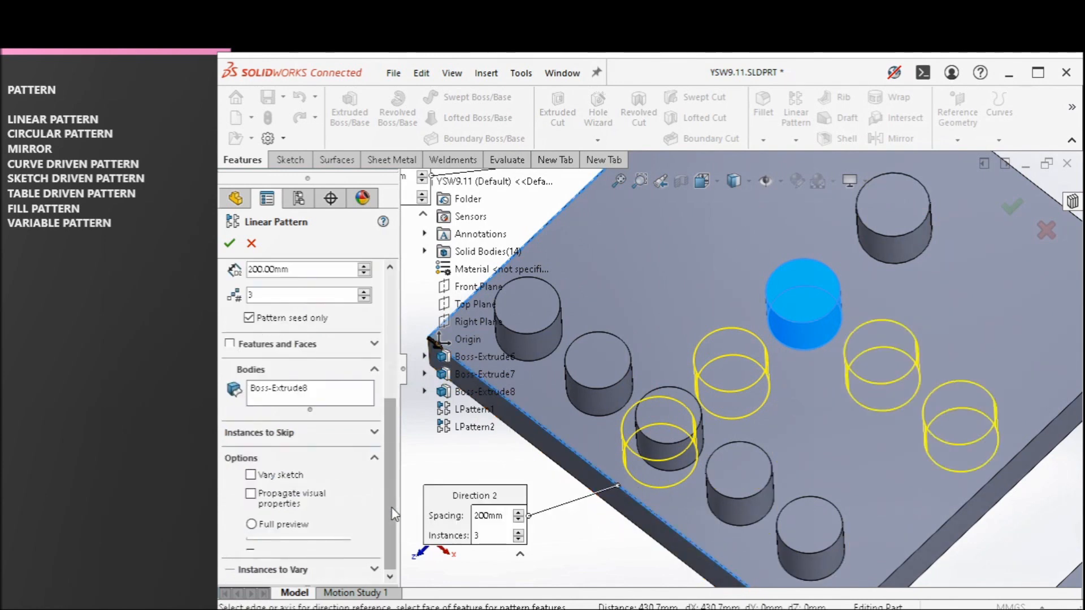
click(321, 441)
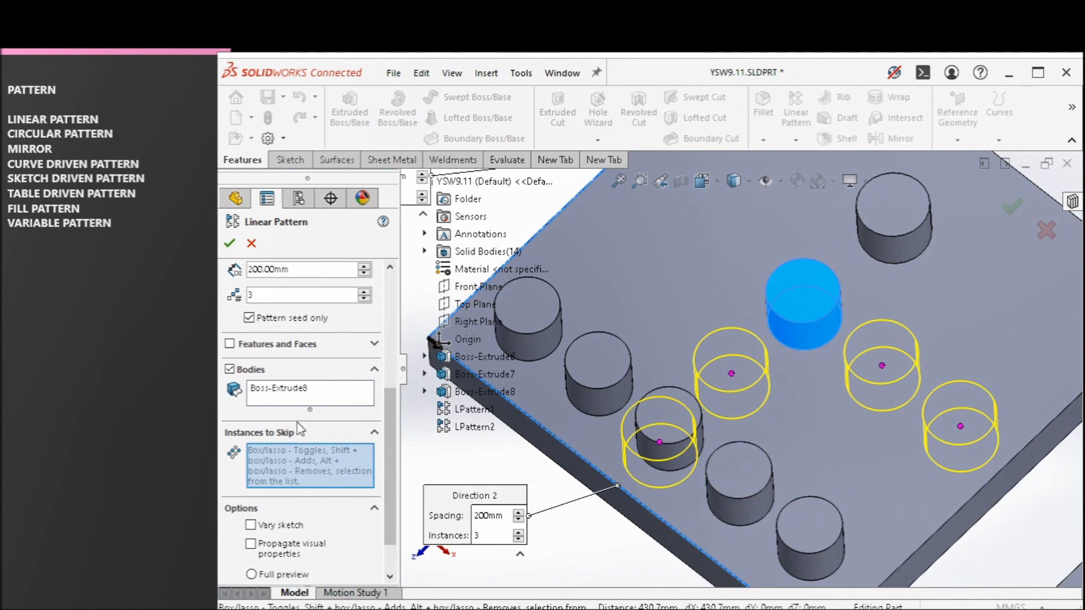
click(732, 374)
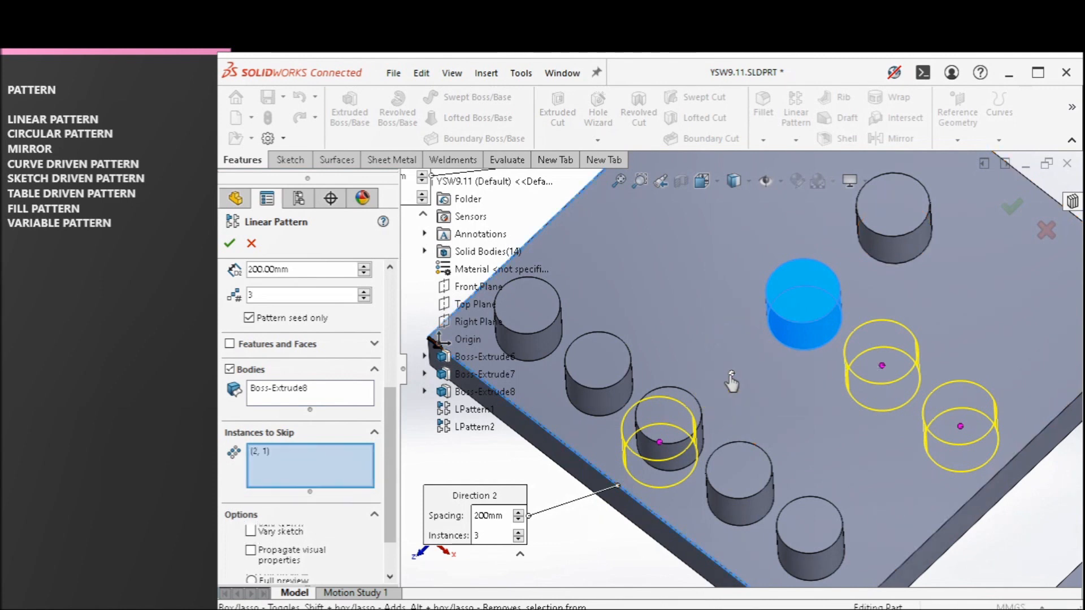
click(882, 366)
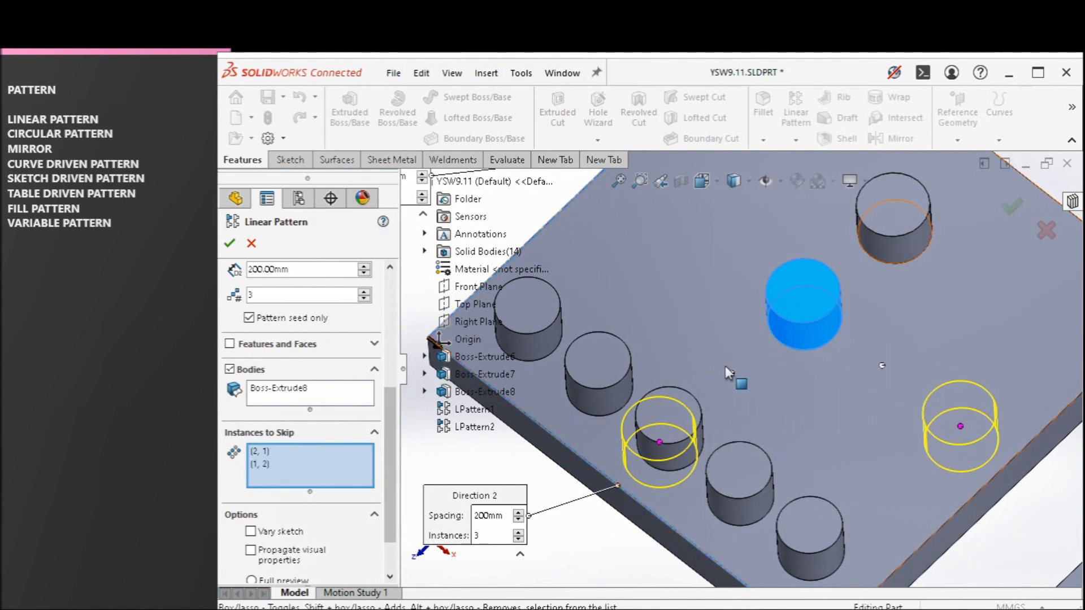
click(230, 243)
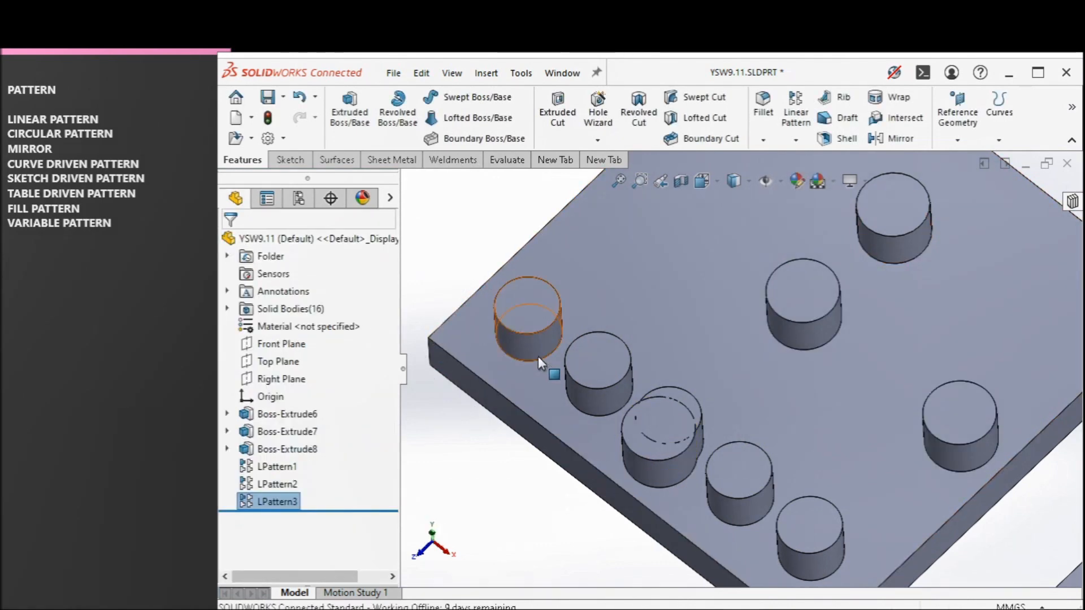
Step: Start a circular pattern on the two-cylinder plate, using Axis1 through the centre cylinder as the rotation axis
scroll(800, 243, up, 4)
scroll(801, 243, down, 3)
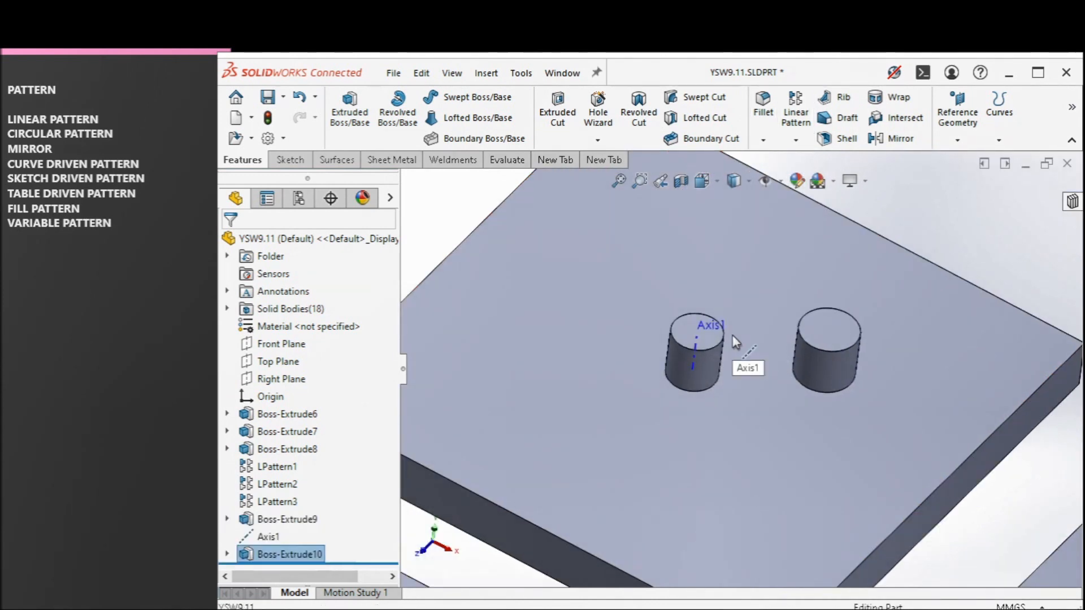
middle_drag(700, 342, 682, 345)
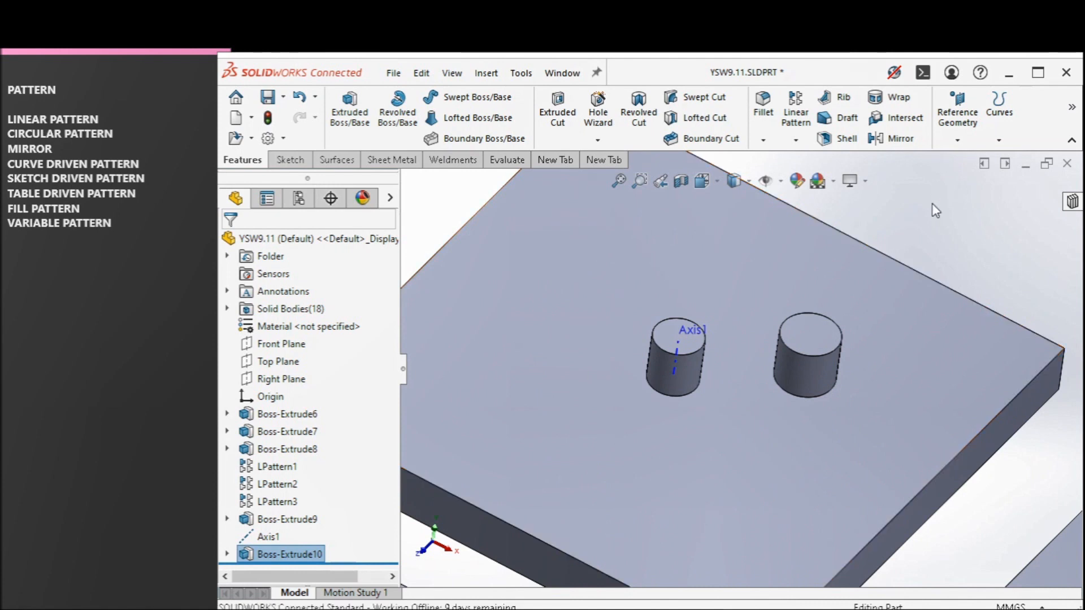
click(796, 141)
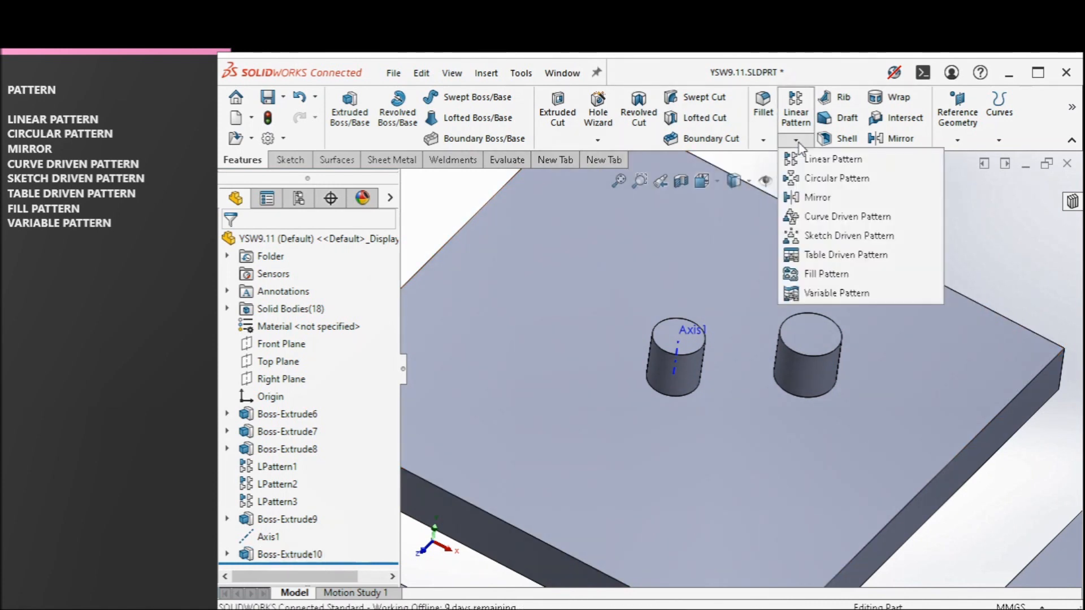
click(814, 178)
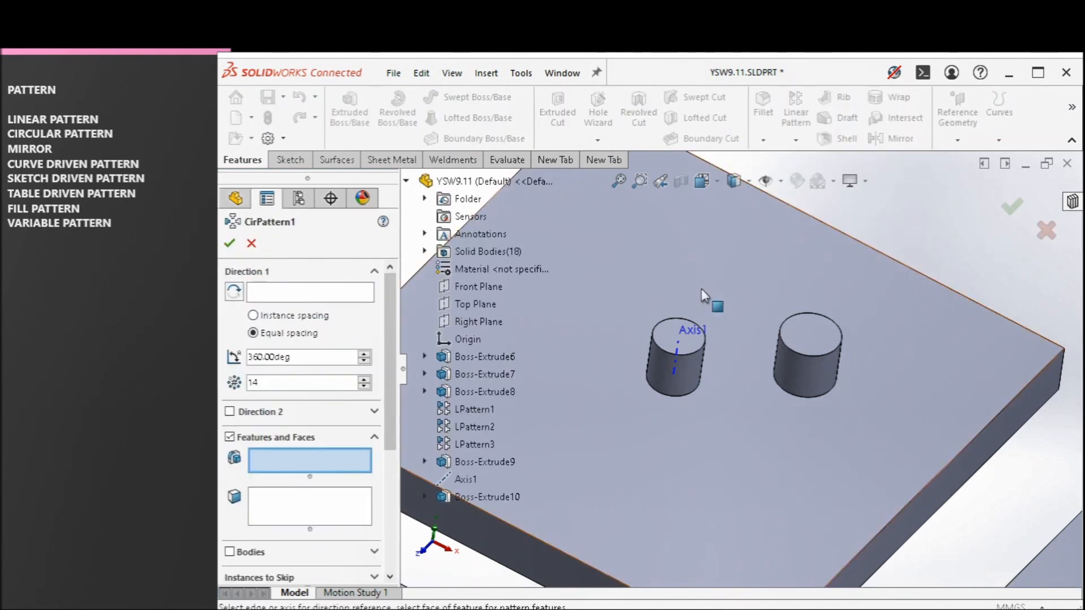
click(362, 293)
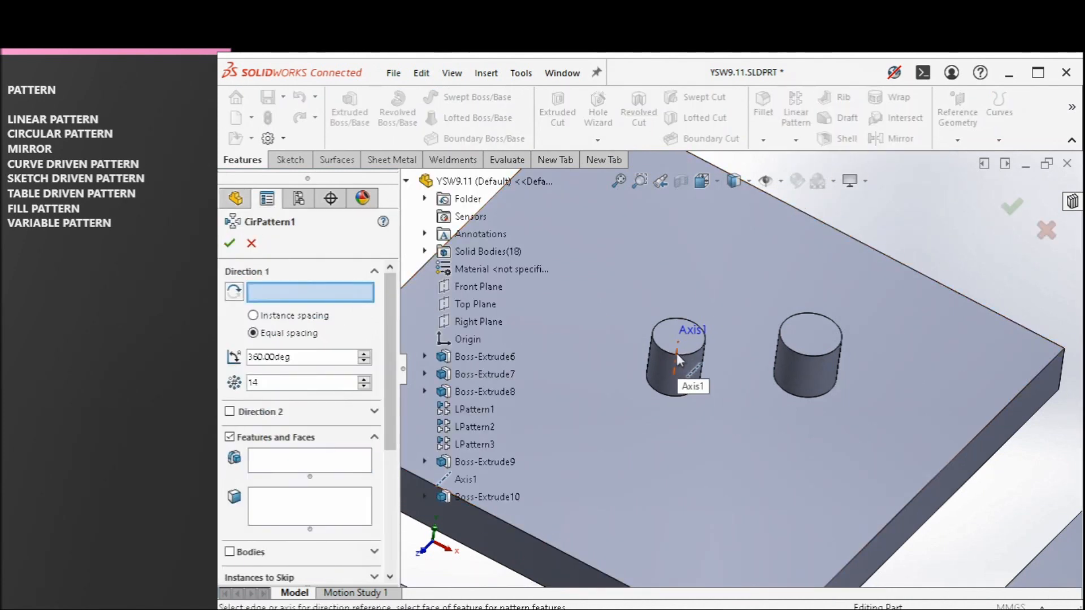
click(677, 354)
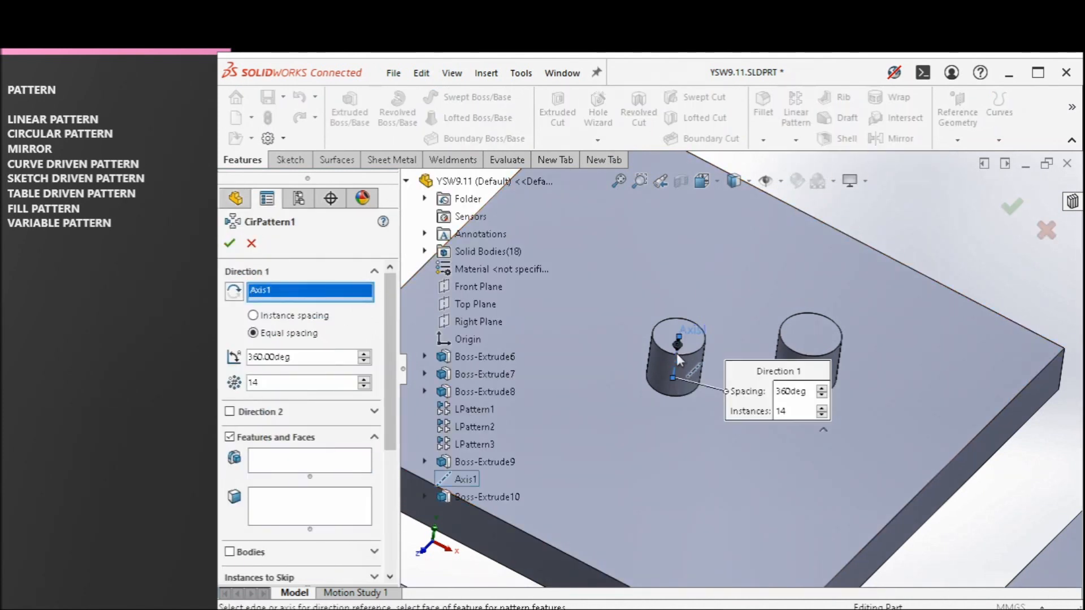
click(283, 457)
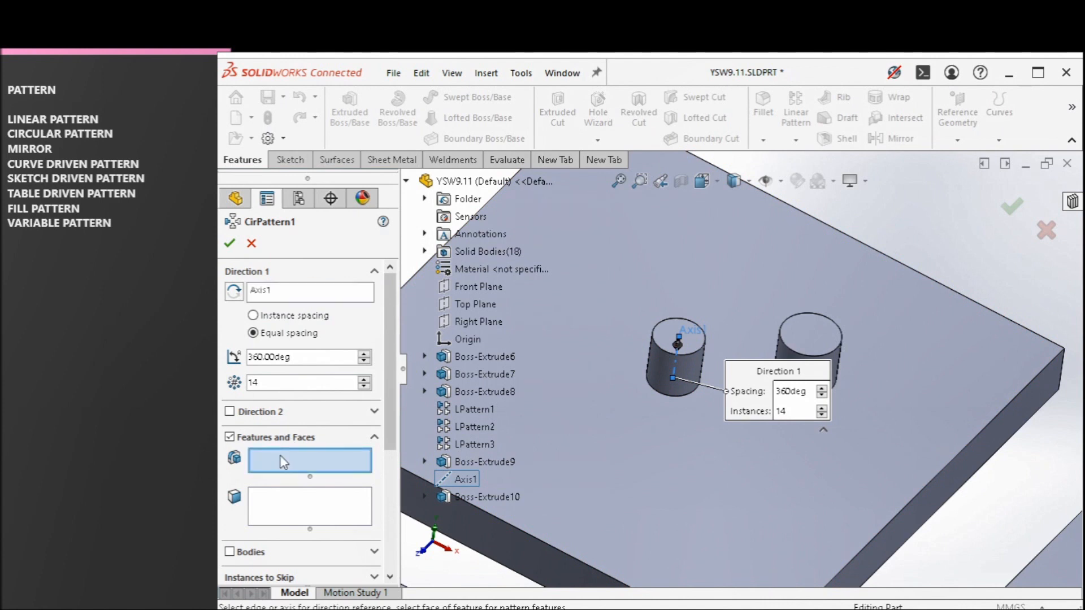
click(469, 498)
right_click(317, 459)
click(346, 466)
Step: Choose bodies as the items to pattern and select the outer cylinder, Boss-Extrude10, as the seed
click(246, 554)
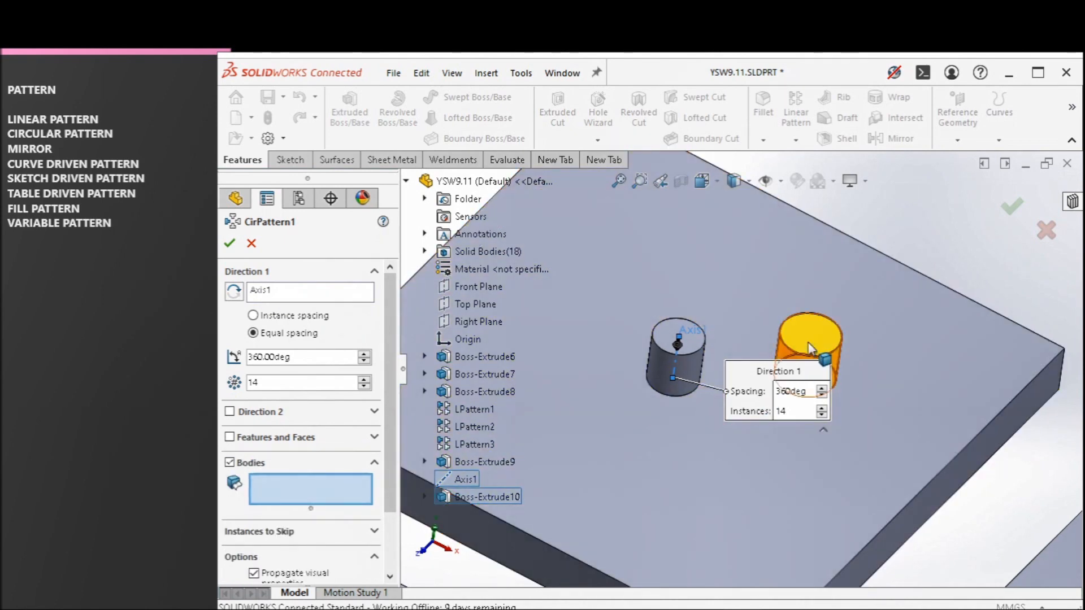
click(812, 347)
scroll(808, 345, up, 3)
middle_drag(735, 335, 691, 364)
scroll(662, 370, down, 2)
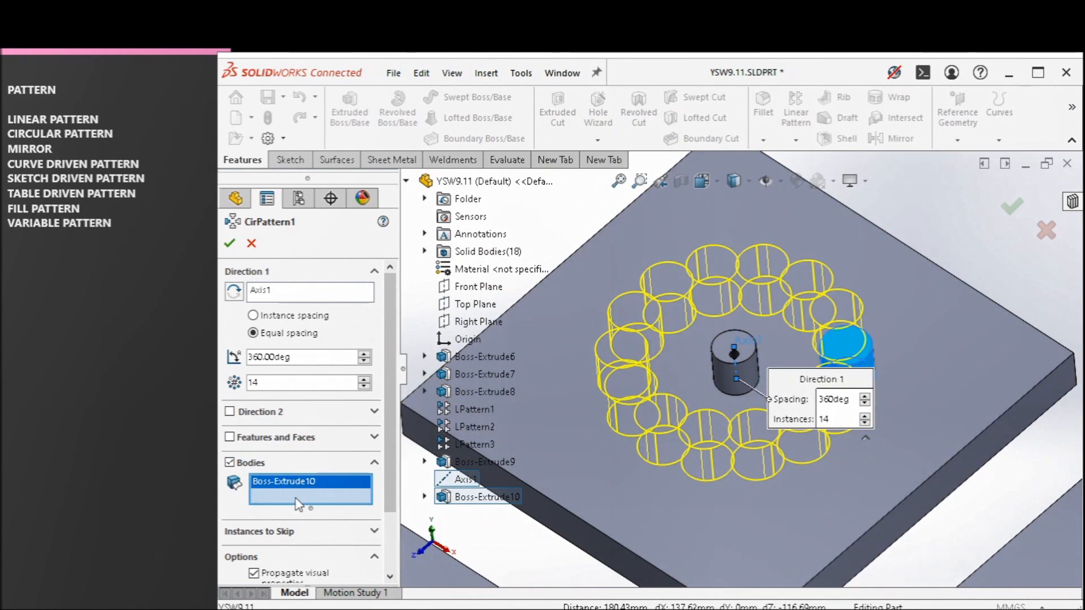
Step: Examine the circular pattern preview from several angles, checking how the copies are spaced around the centre cylinder
scroll(650, 377, up, 2)
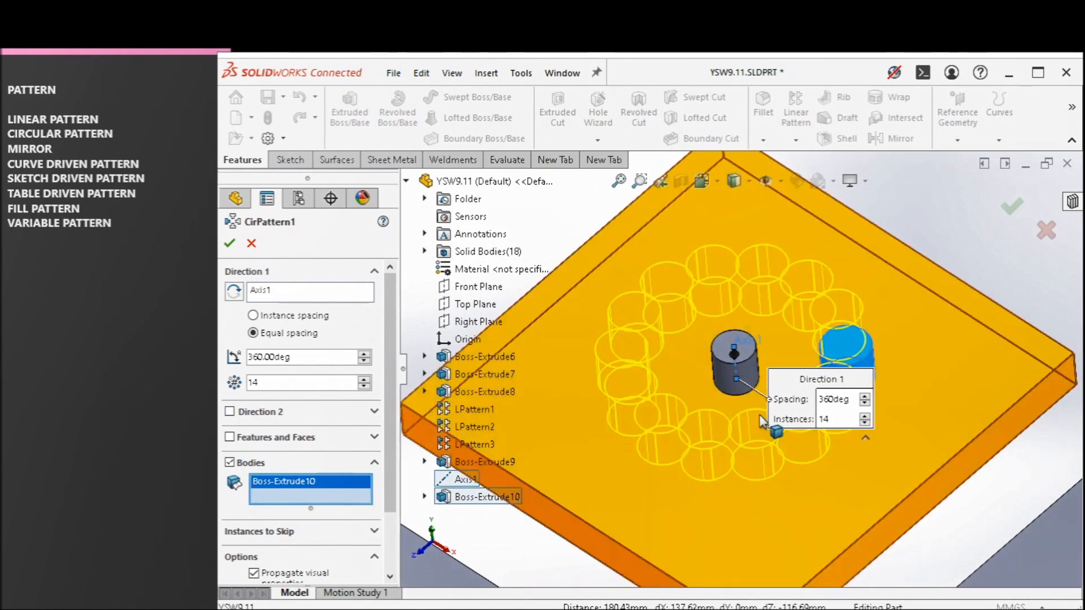
scroll(650, 377, down, 2)
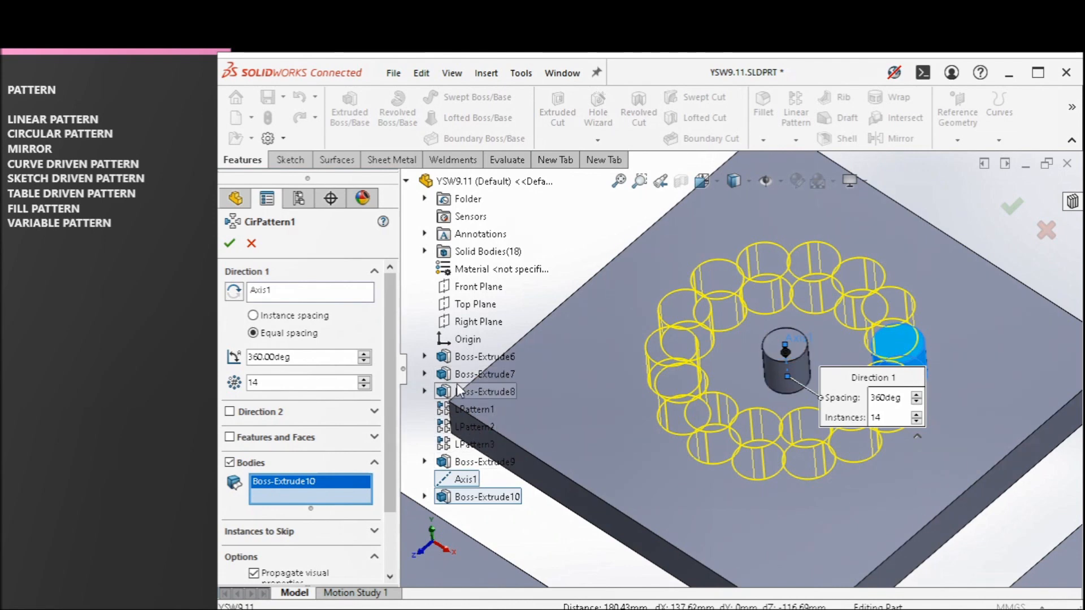
scroll(546, 421, up, 2)
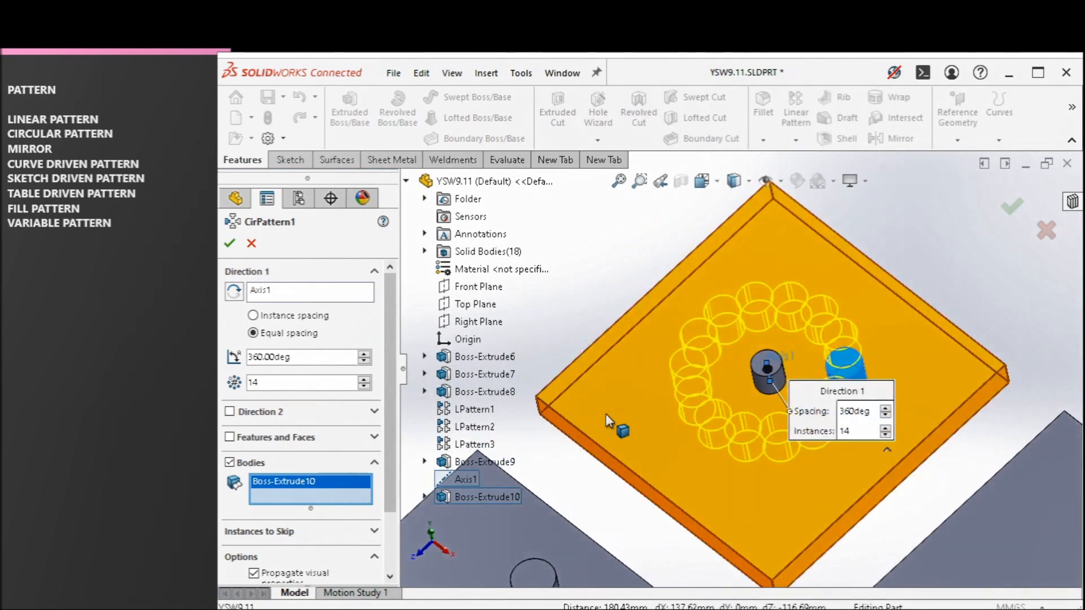
scroll(825, 368, down, 2)
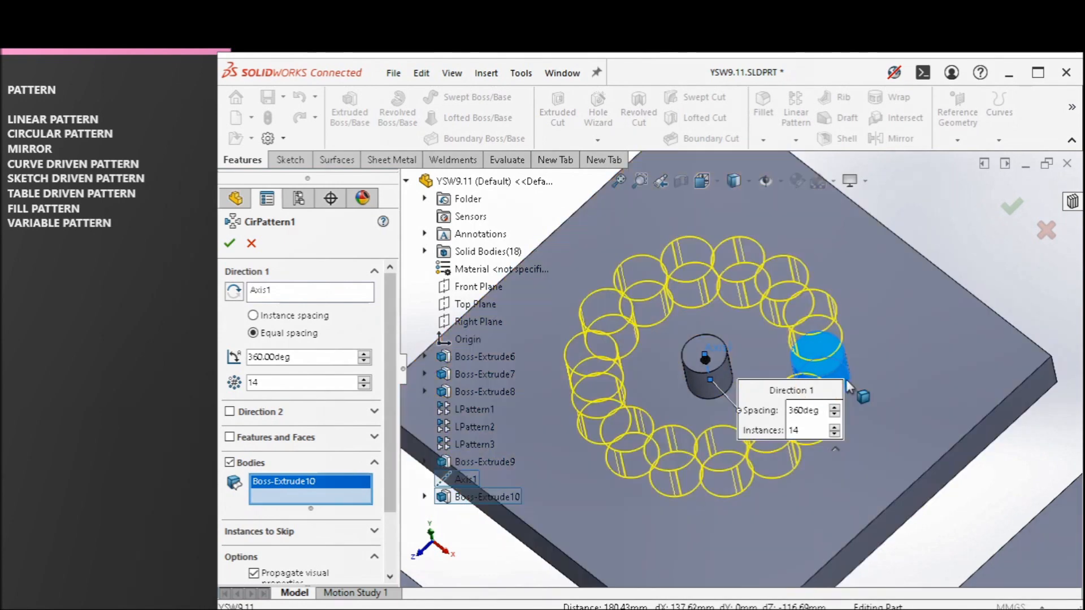
mouse_move(900, 361)
middle_down()
mouse_move(910, 359)
mouse_move(894, 359)
middle_up()
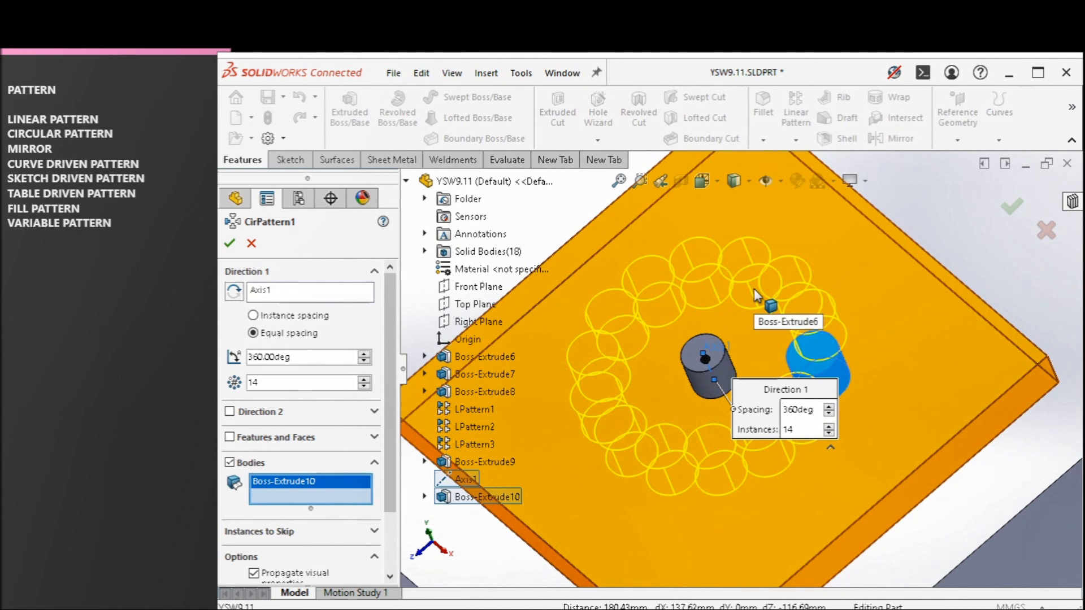
middle_drag(756, 295, 791, 346)
scroll(914, 367, down, 2)
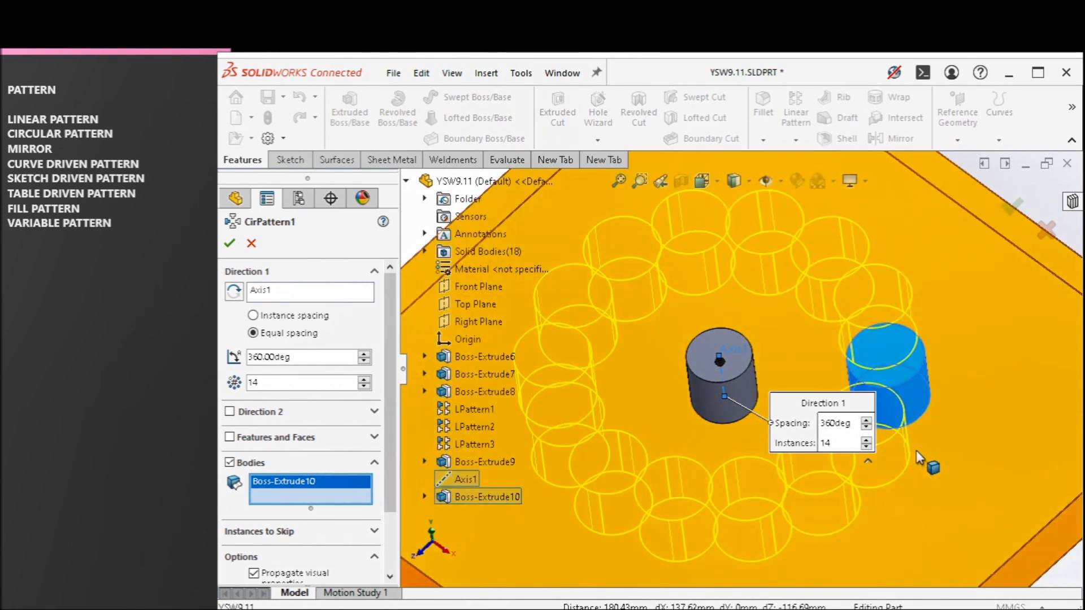
scroll(920, 452, up, 1)
scroll(634, 331, up, 1)
scroll(648, 326, down, 1)
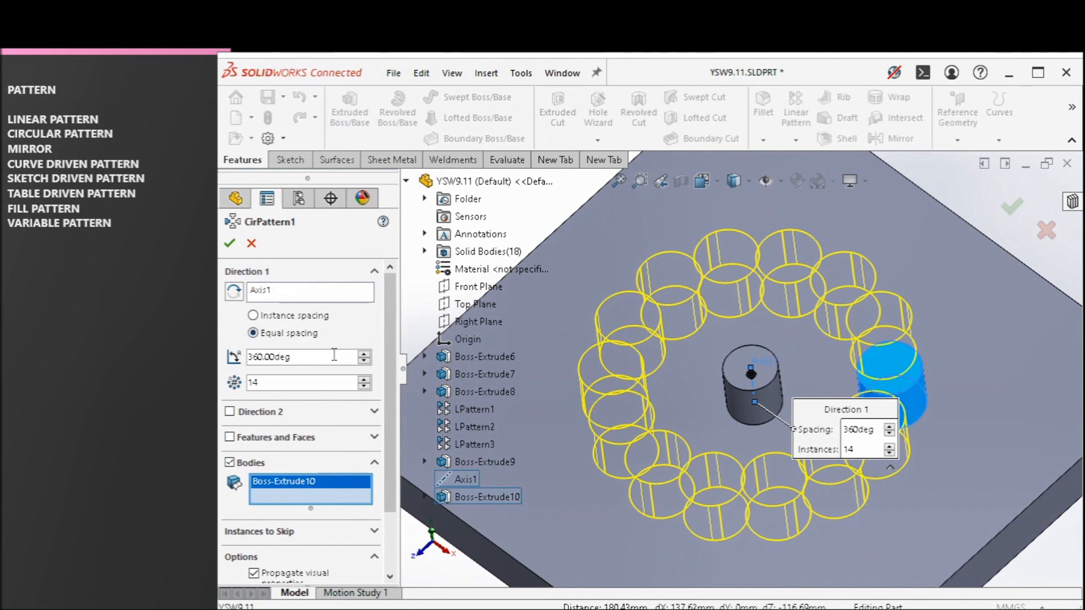
Step: Set the circular pattern to 10 equally spaced instances
click(365, 388)
click(365, 388)
click(364, 388)
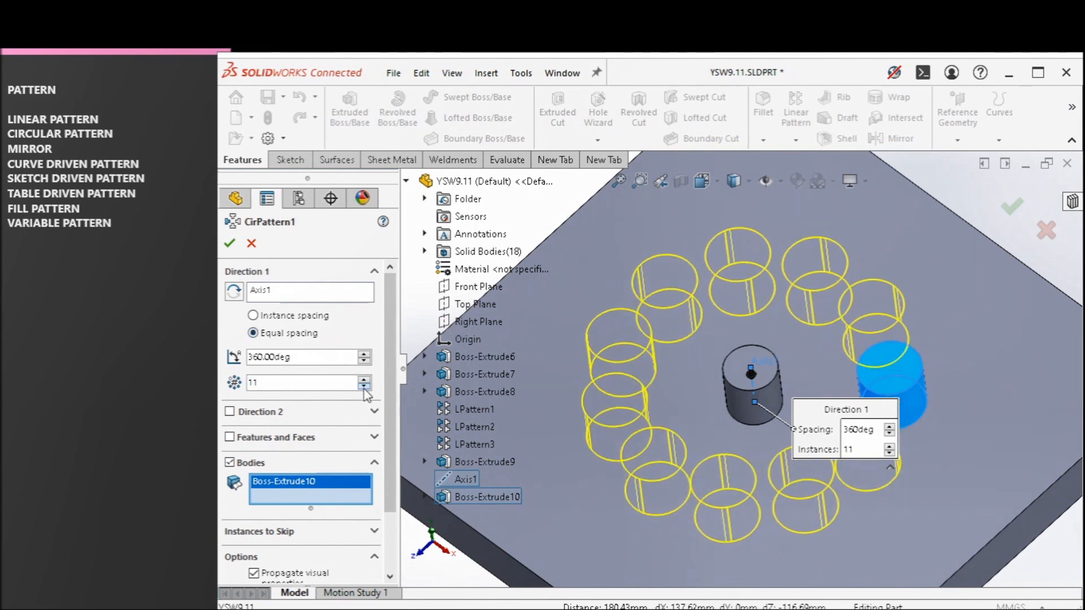
click(365, 388)
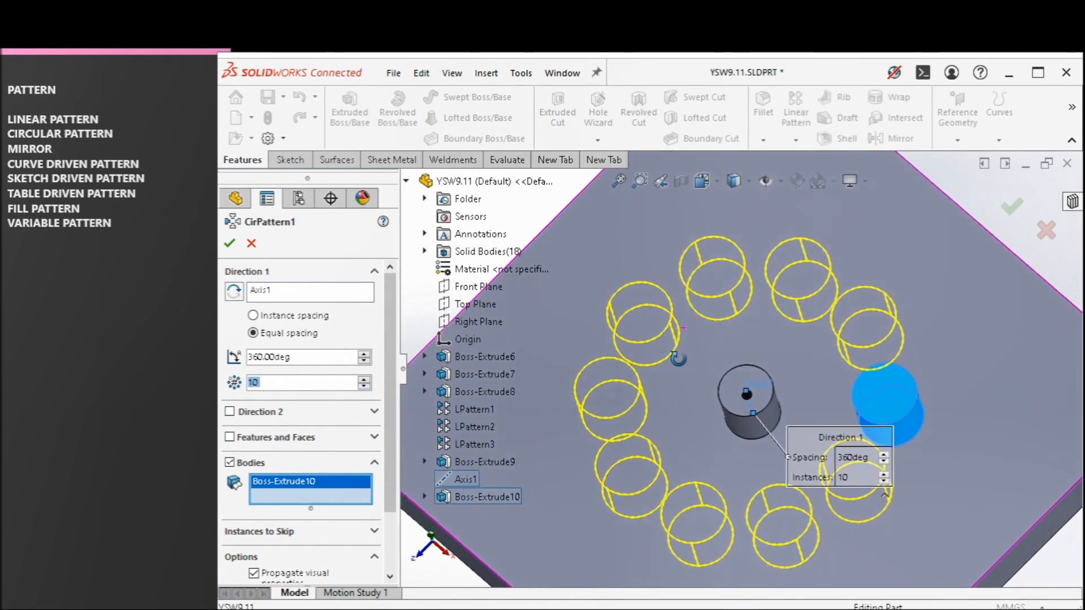
middle_drag(681, 339, 734, 373)
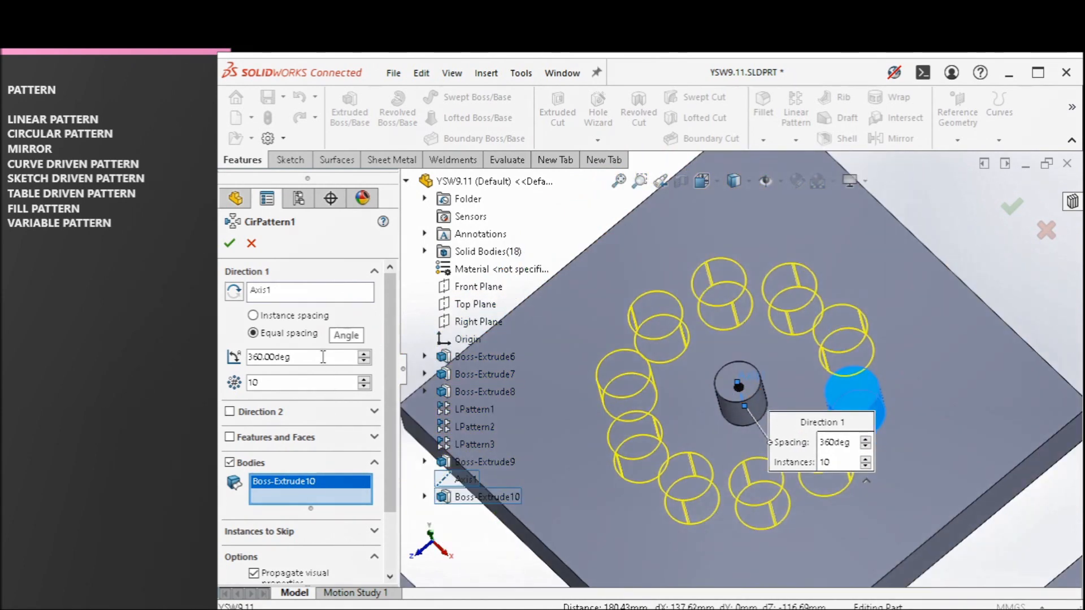
click(311, 383)
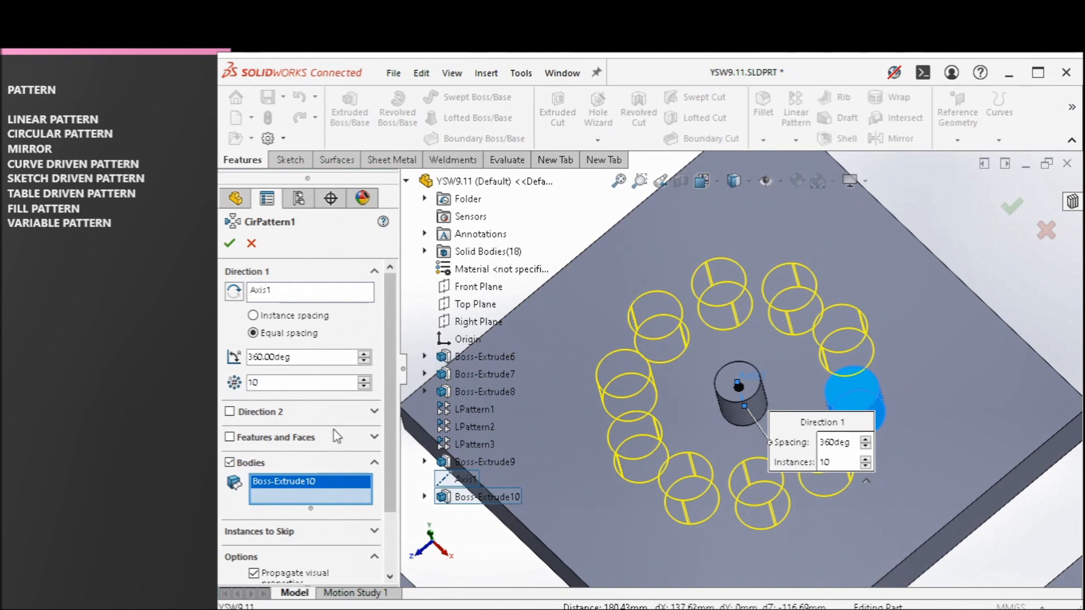
Step: Activate the selection of instances to skip and show the circular pattern's plate from the Top view
click(374, 530)
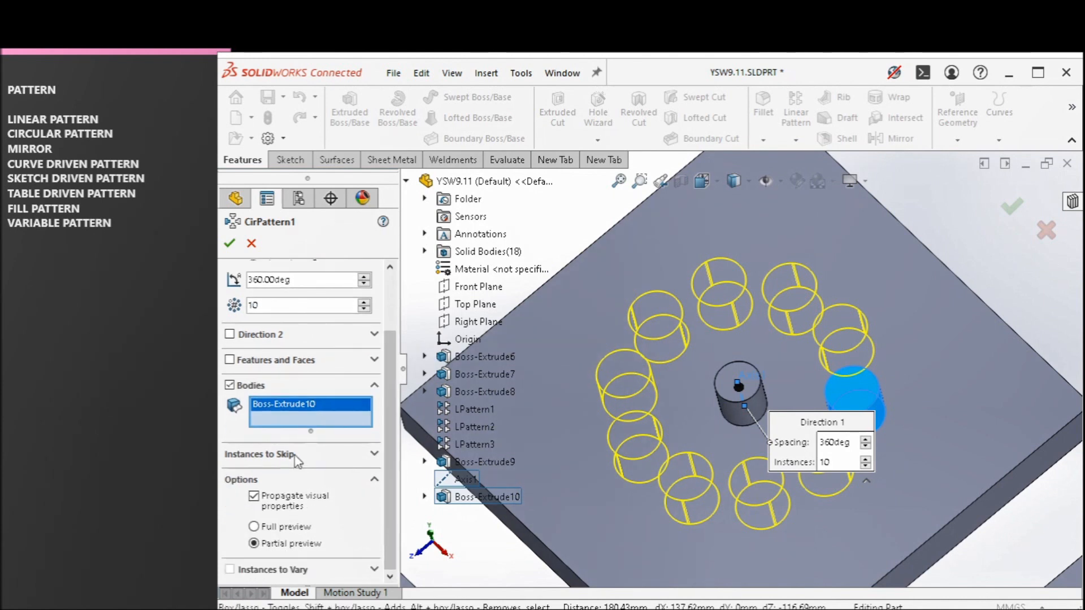
click(291, 472)
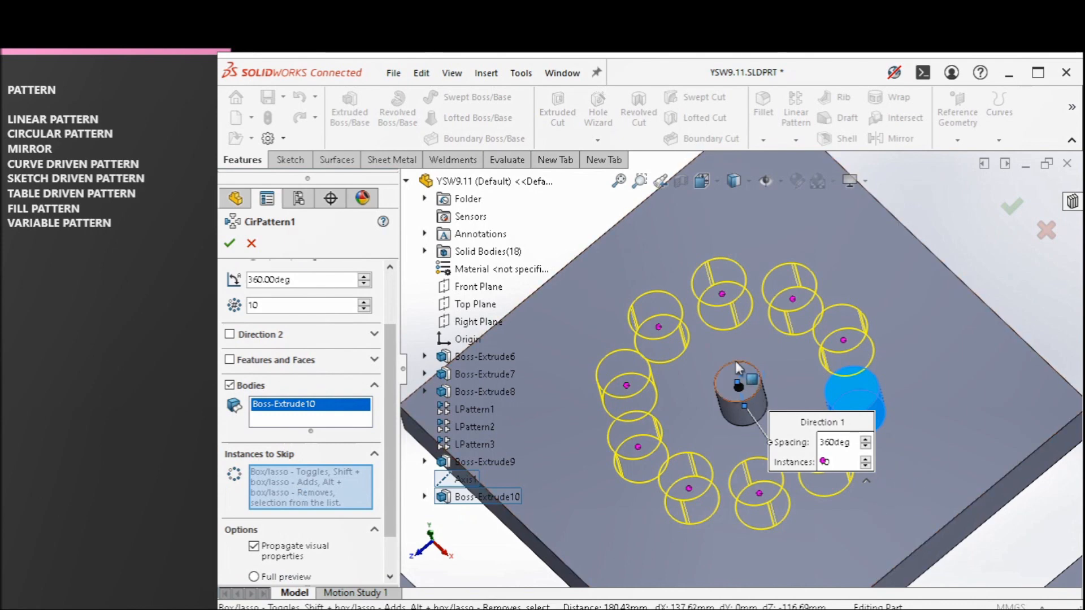
middle_drag(802, 331, 839, 282)
click(703, 181)
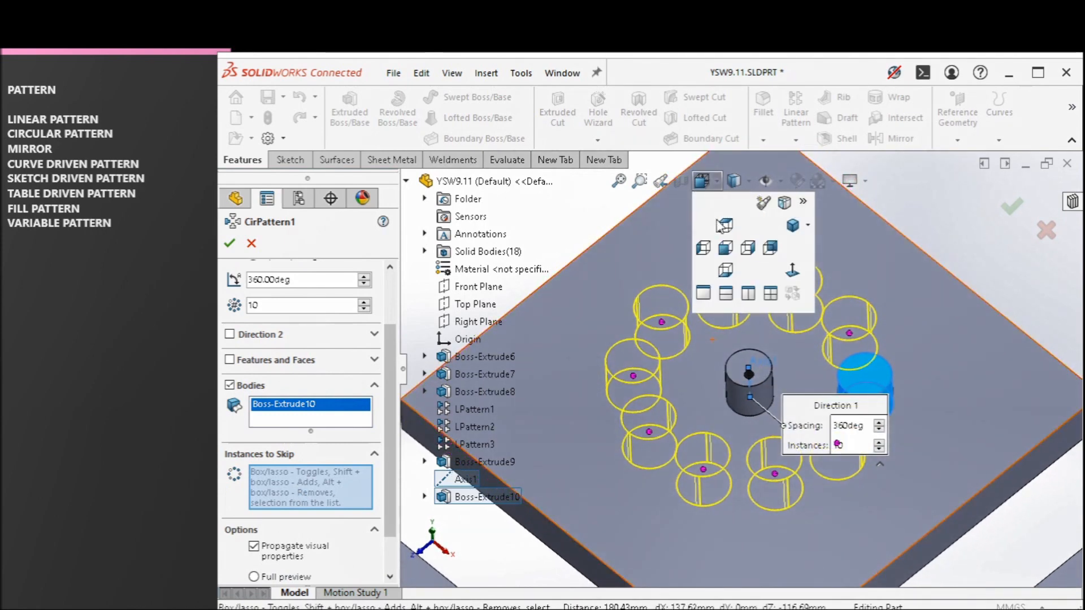
click(725, 227)
scroll(554, 317, down, 3)
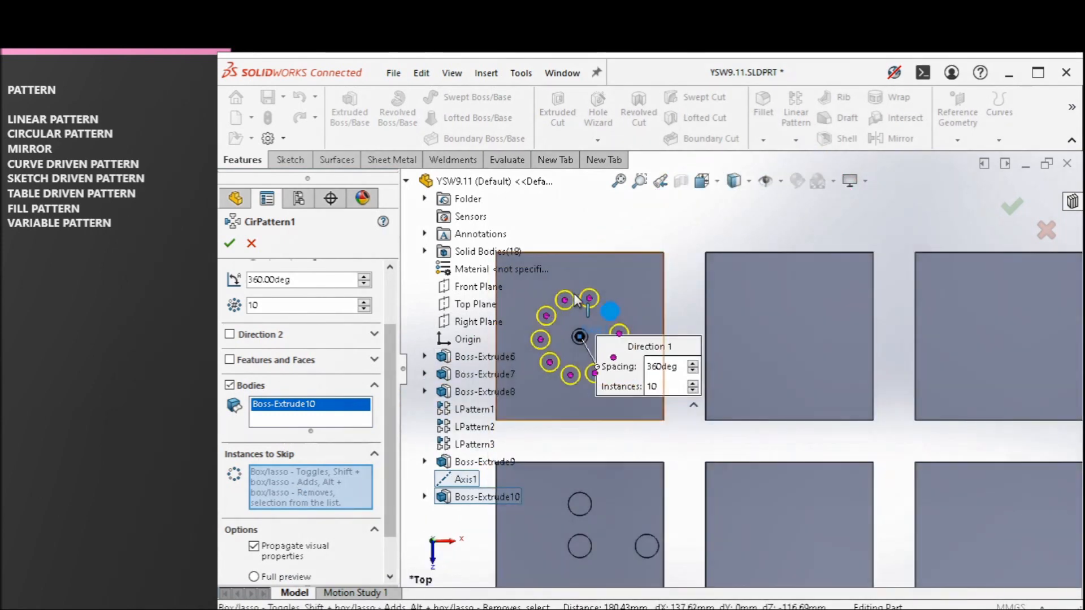
scroll(576, 358, up, 2)
scroll(609, 364, down, 3)
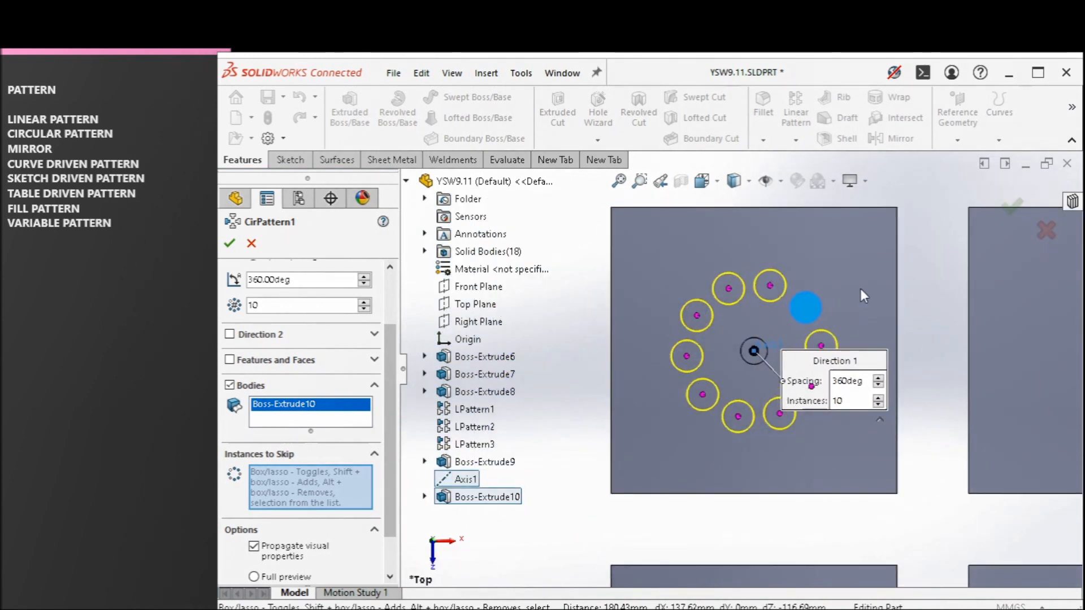
Step: Skip every other copy in the circular pattern, namely instances 10, 8, 6, 4 and 2 of Direction 1
click(770, 286)
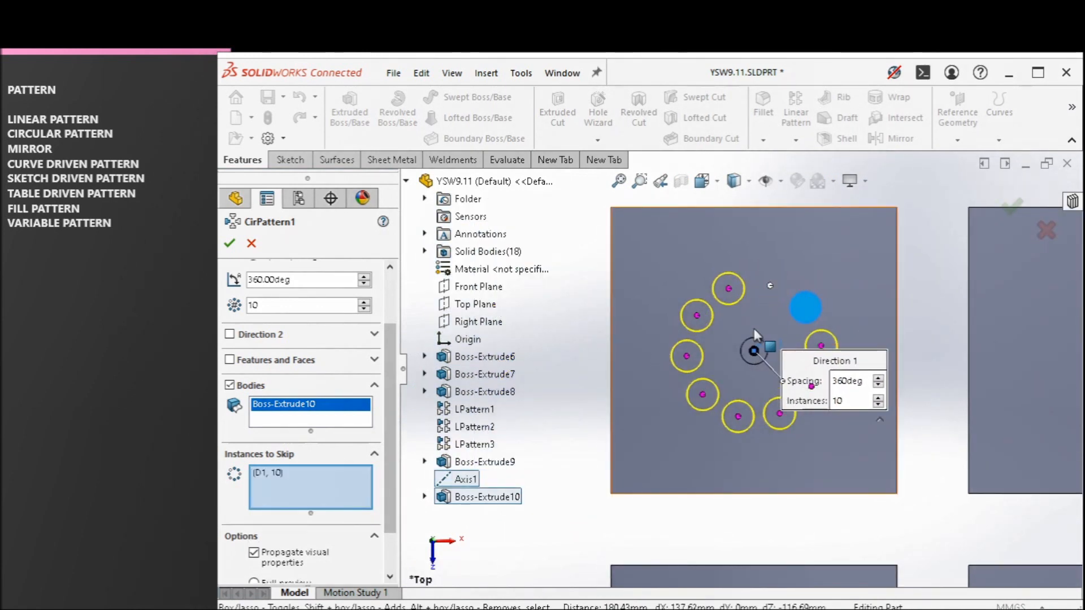
click(697, 316)
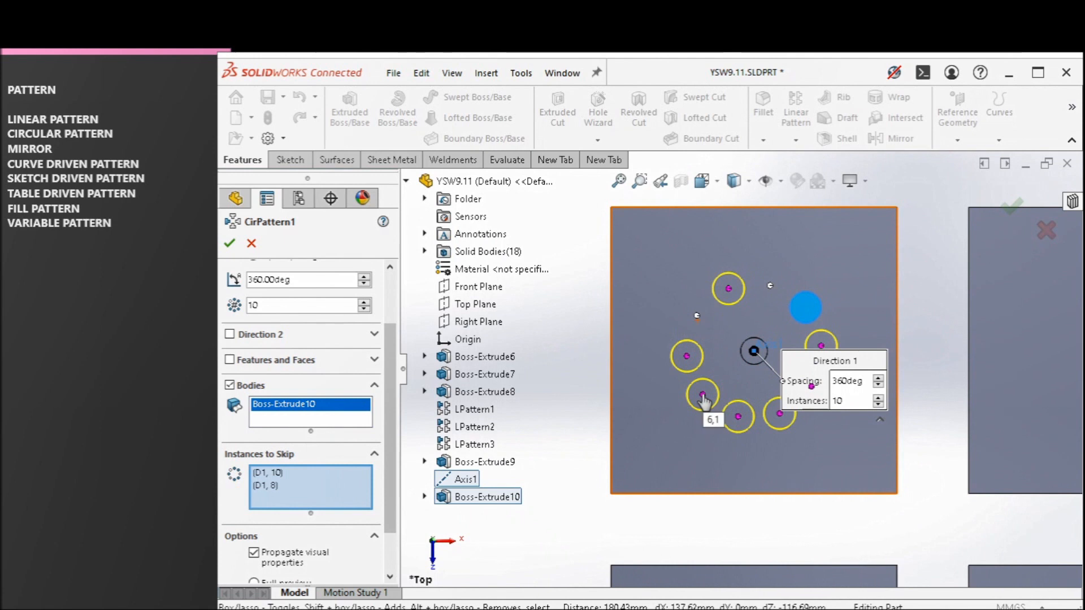
click(703, 395)
click(780, 414)
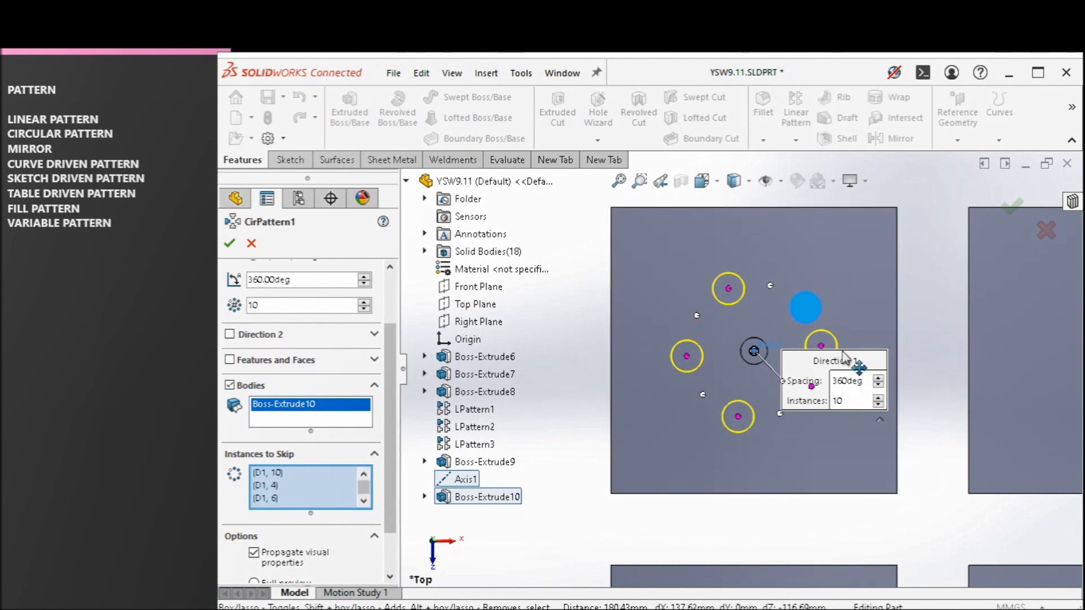
click(822, 347)
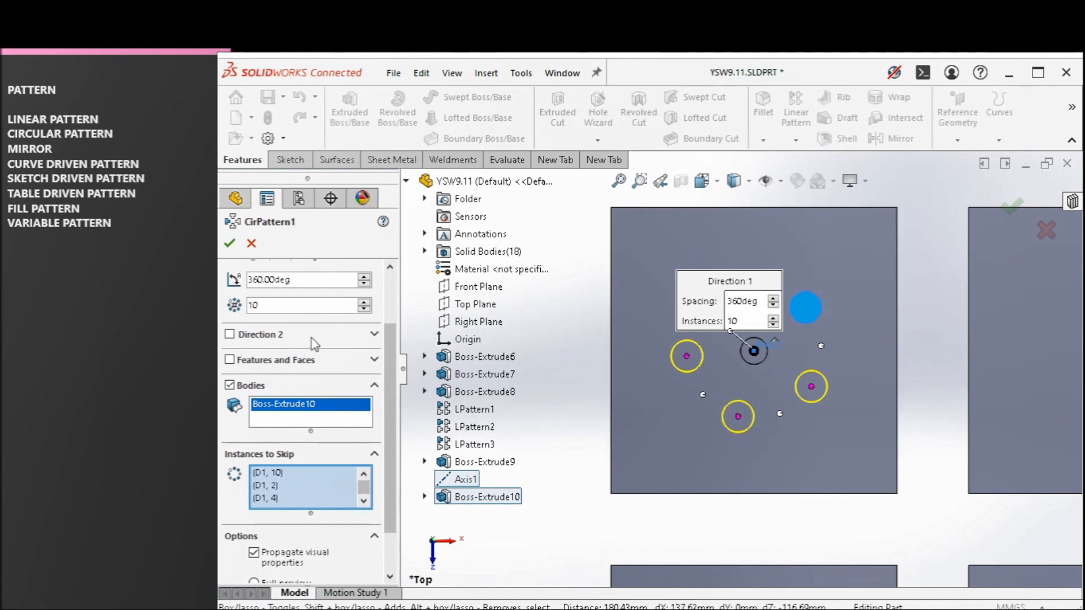
Step: Clear all instances to skip from the circular pattern
right_click(298, 495)
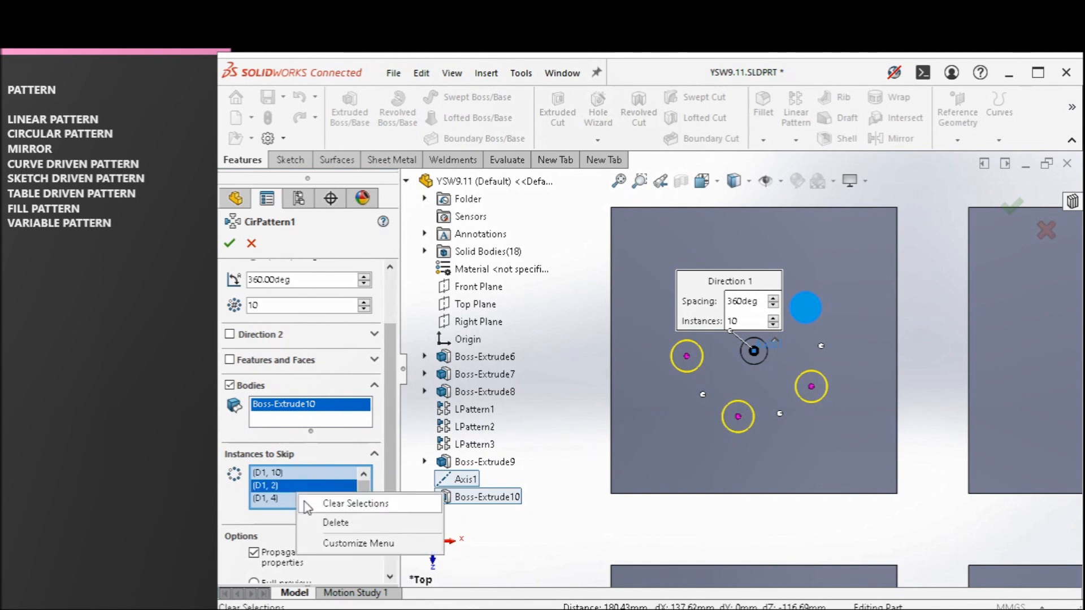
click(339, 503)
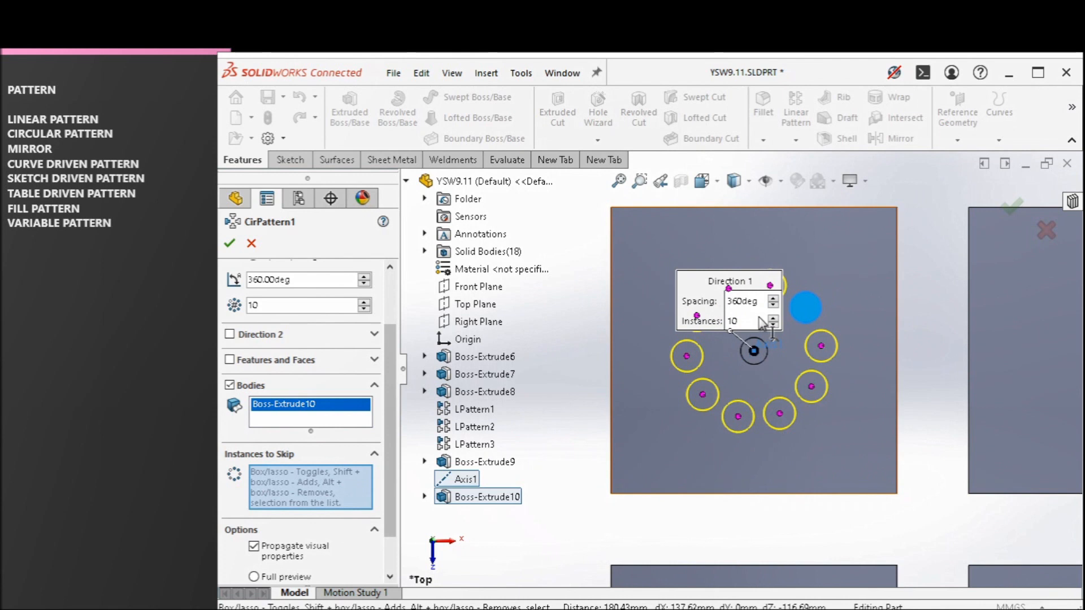
scroll(777, 309, down, 2)
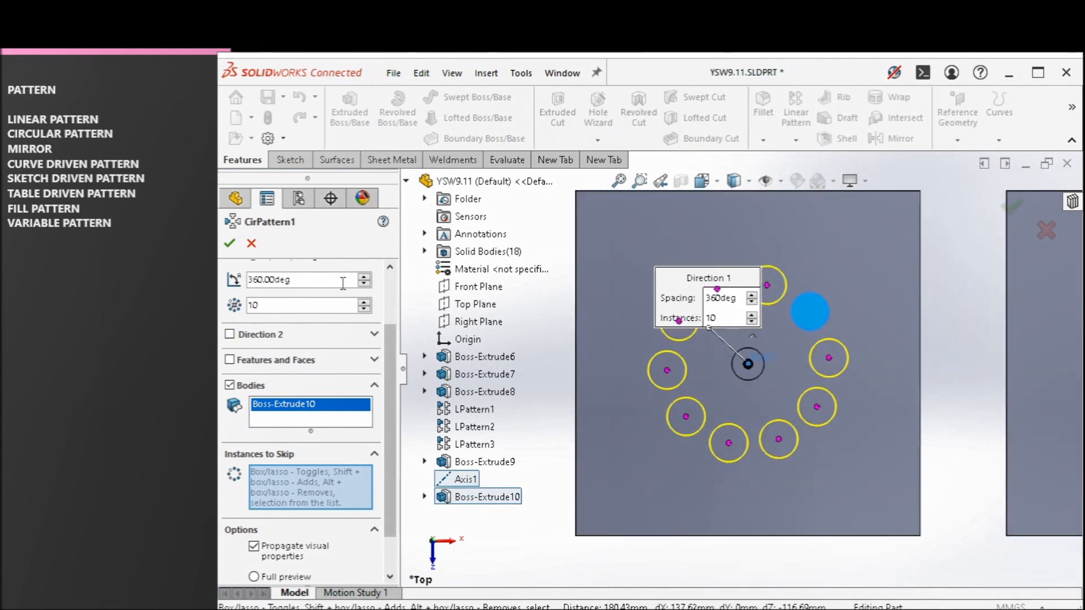
Step: Switch the circular pattern's Direction 1 to instance spacing and set the angle to 23 degrees
scroll(343, 283, up, 2)
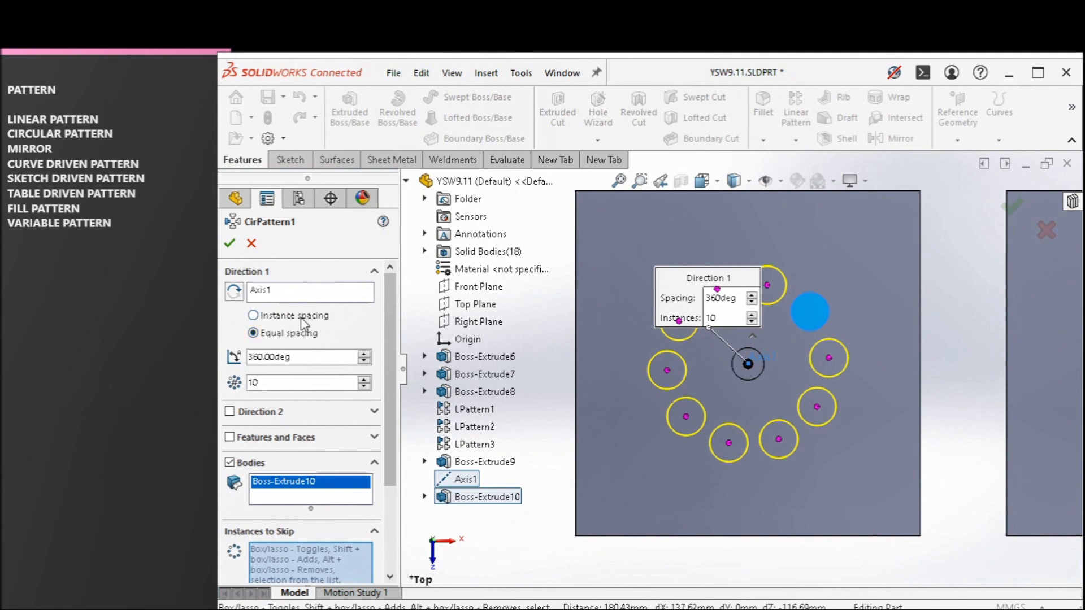
click(253, 315)
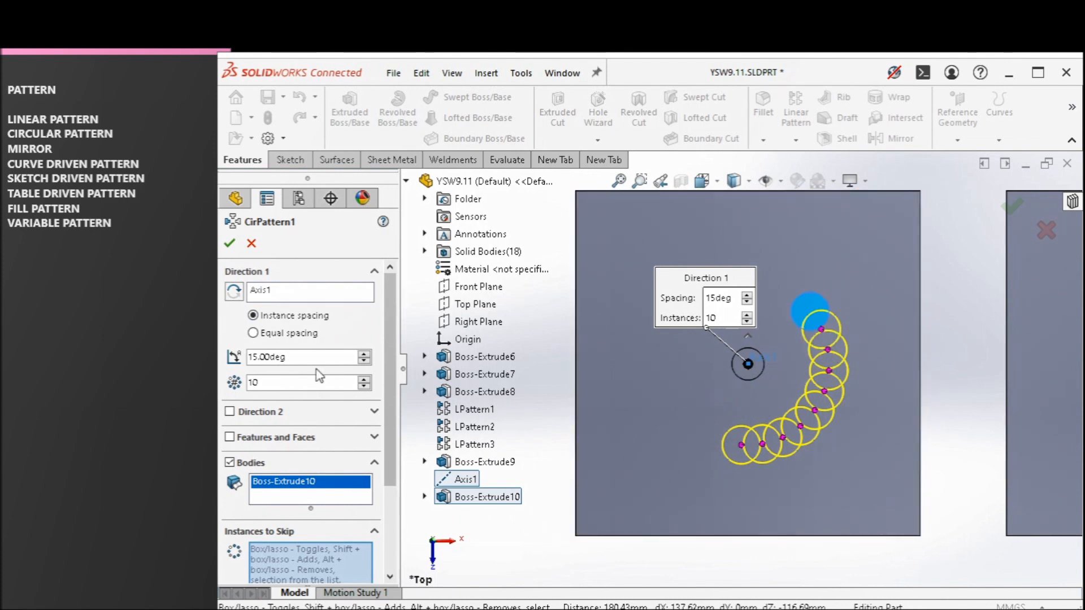
click(364, 354)
click(365, 353)
click(365, 354)
click(364, 354)
click(365, 354)
click(365, 354)
click(364, 354)
click(365, 353)
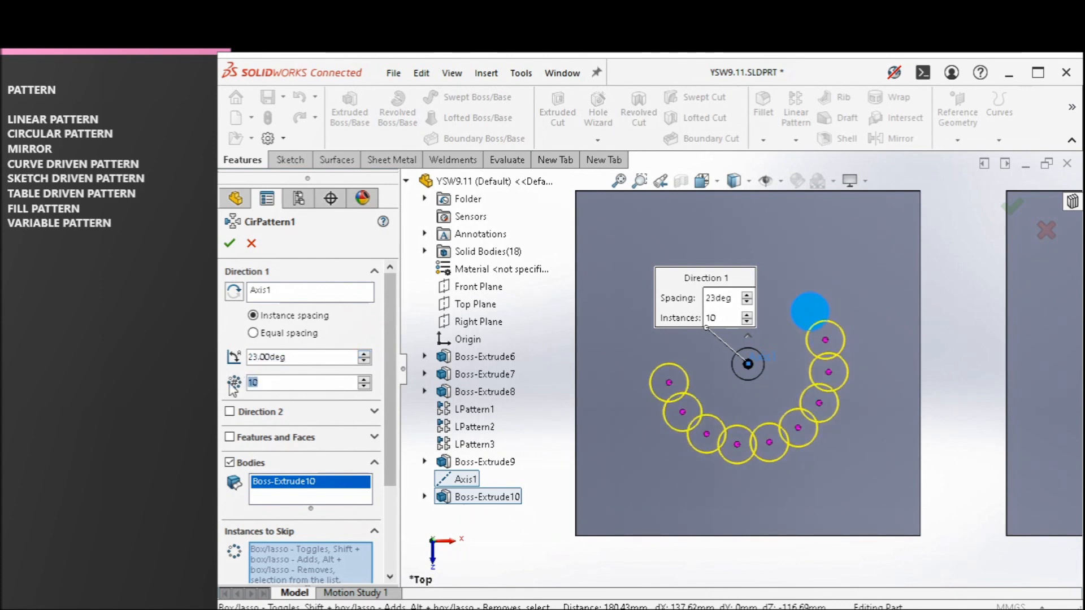
Step: Set Direction 1 of the circular pattern to 4 instances spaced 30 degrees apart
text(4)
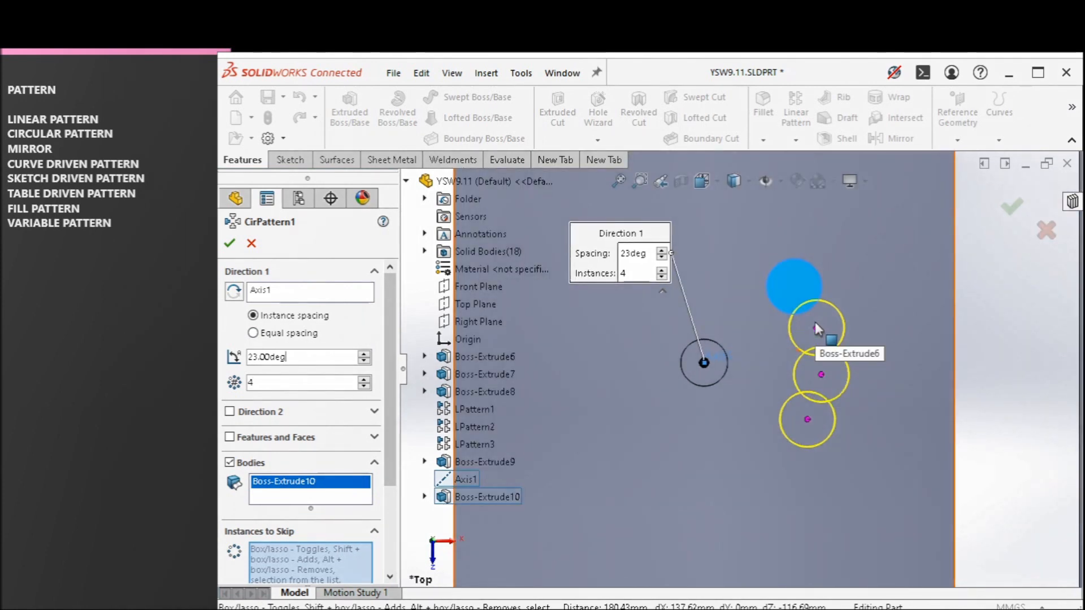
click(364, 355)
click(364, 354)
click(364, 355)
click(364, 355)
click(365, 354)
click(365, 354)
click(364, 354)
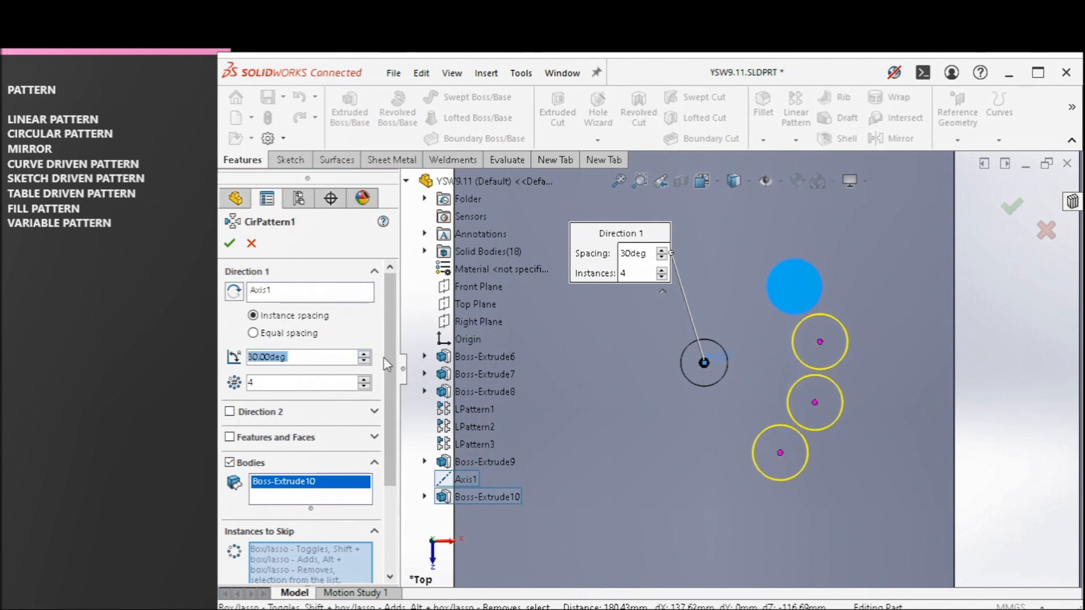
click(386, 370)
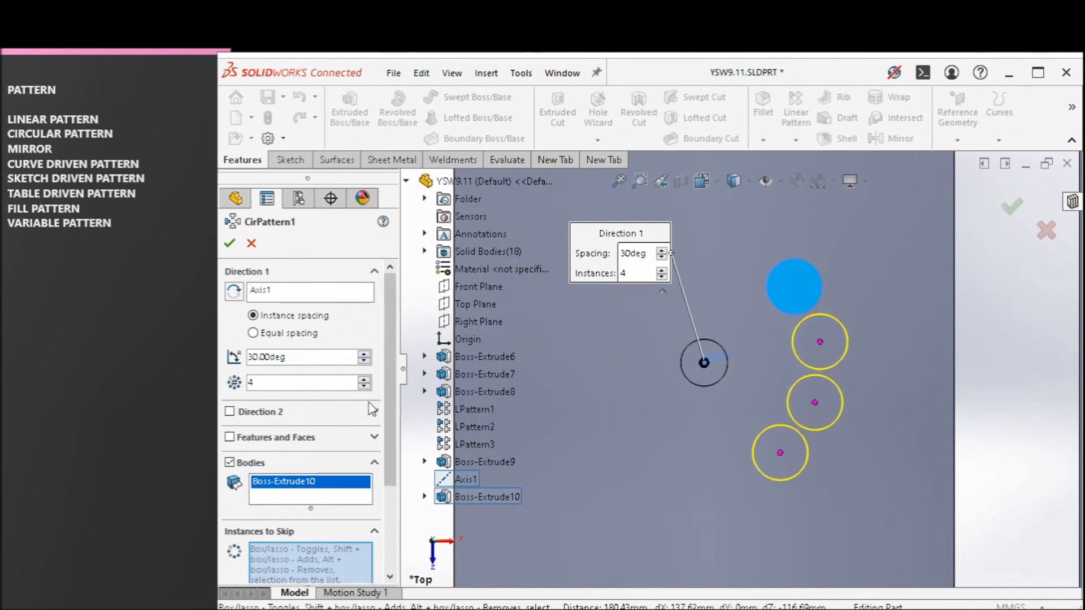
Step: Enable Direction 2 of the circular pattern, trying the Symmetric option and leaving it off
click(230, 413)
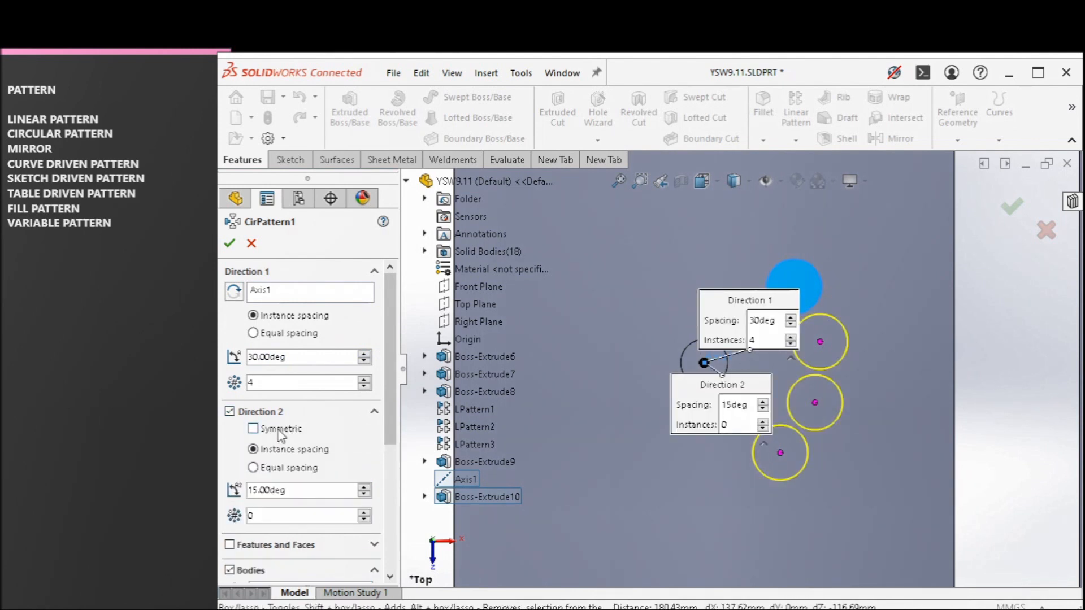
click(278, 430)
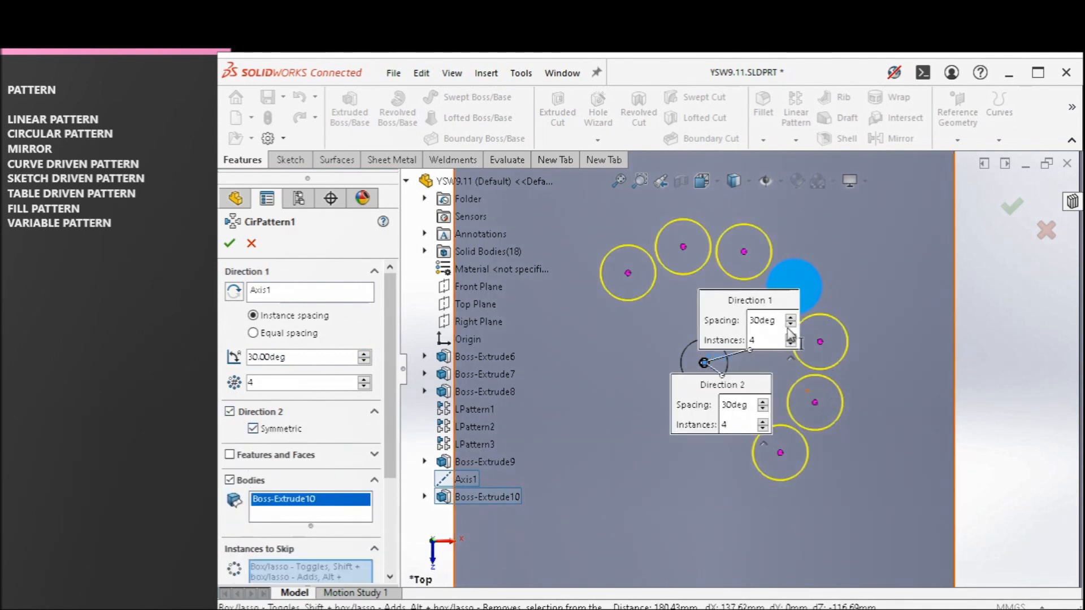
click(275, 431)
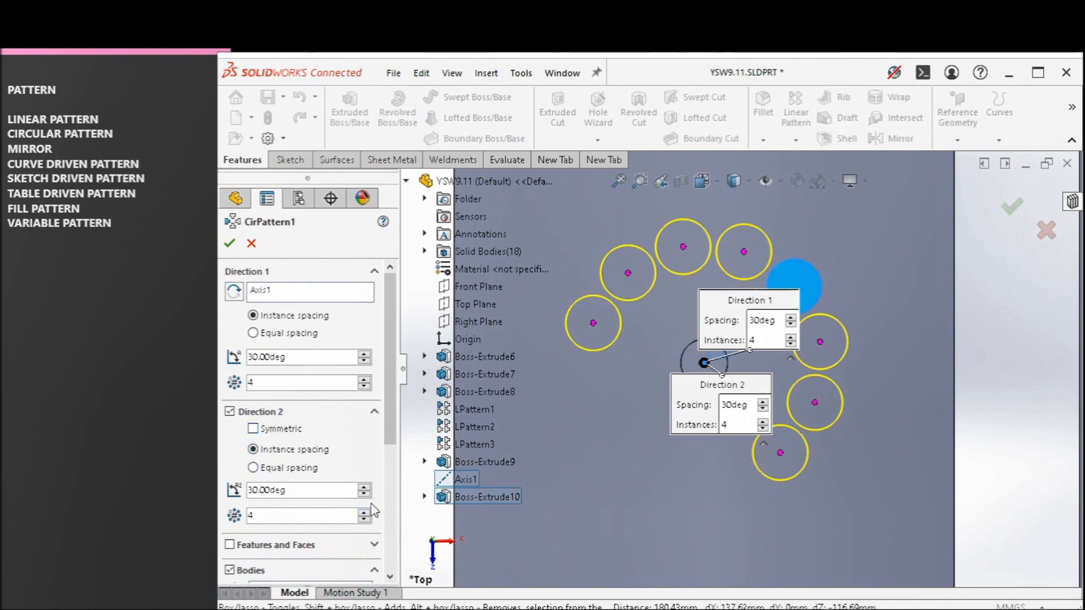
Step: Set Direction 2 to 5 instances spaced 43 degrees apart and accept the circular pattern
click(369, 487)
click(368, 487)
click(368, 487)
click(369, 487)
click(367, 489)
click(367, 488)
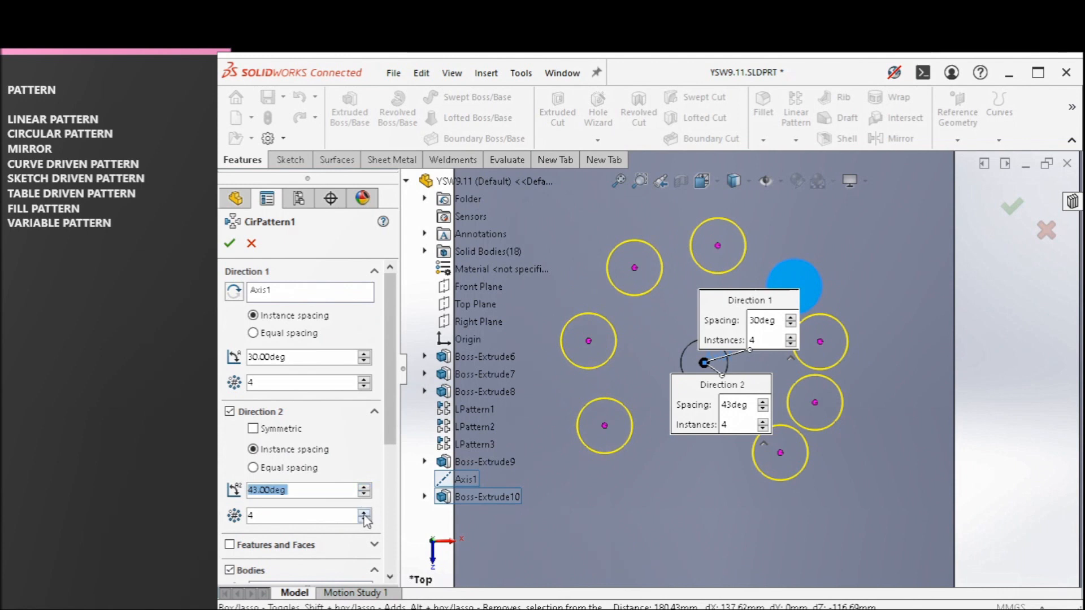
click(364, 512)
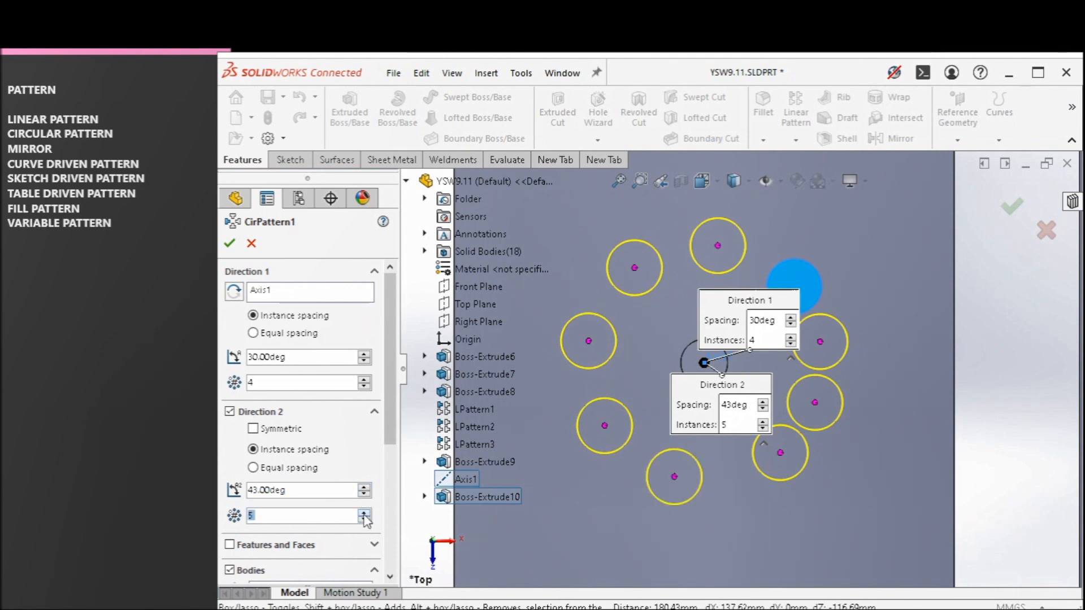
click(229, 243)
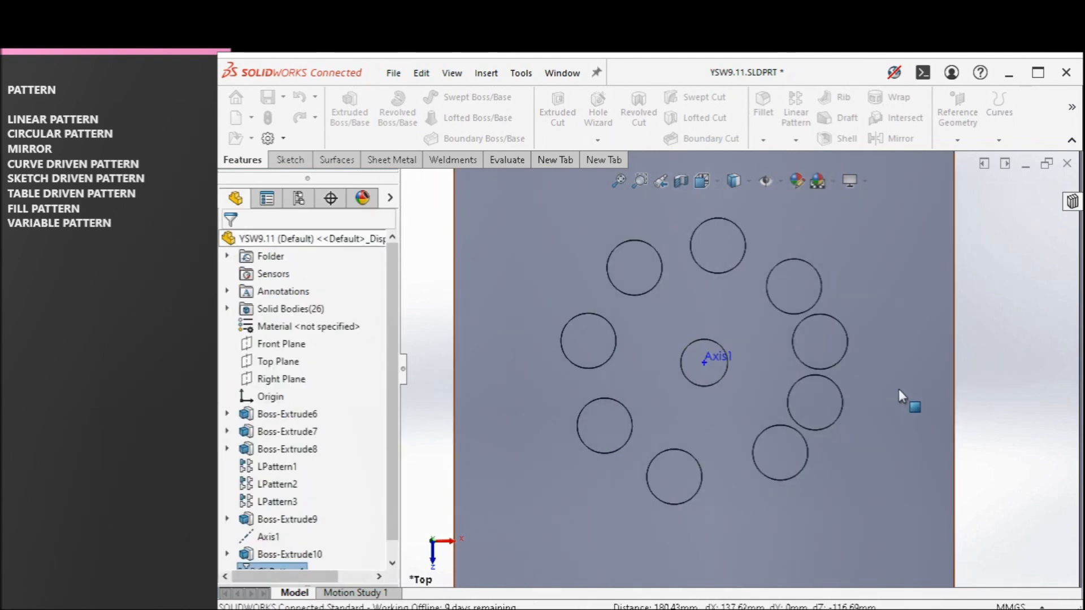
click(995, 342)
Step: Start a sketch on the top face of the empty plate beside the circular-pattern plate
scroll(802, 213, up, 3)
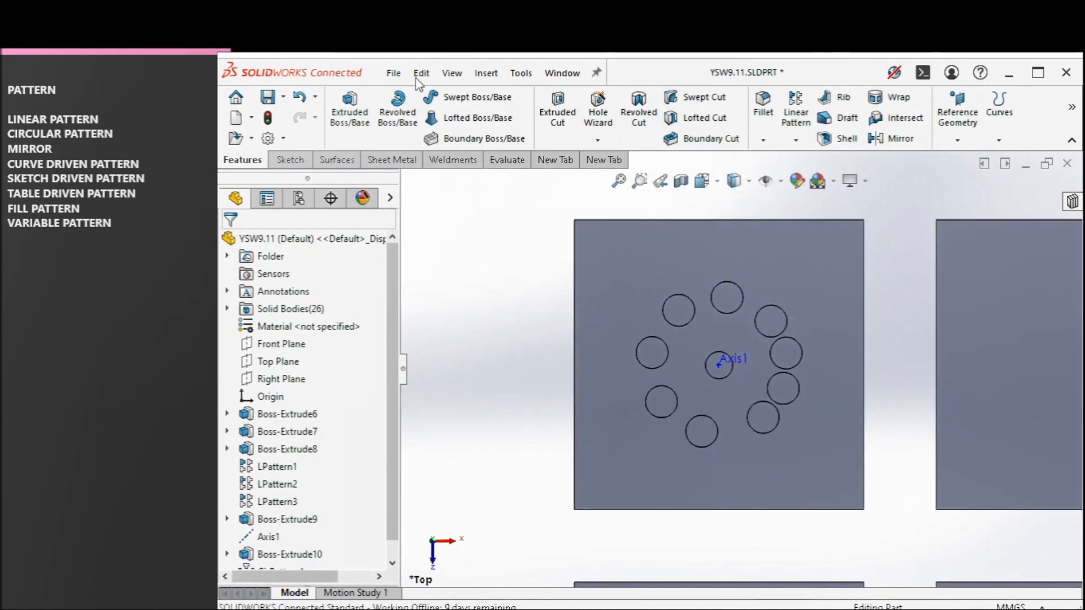
scroll(774, 266, up, 2)
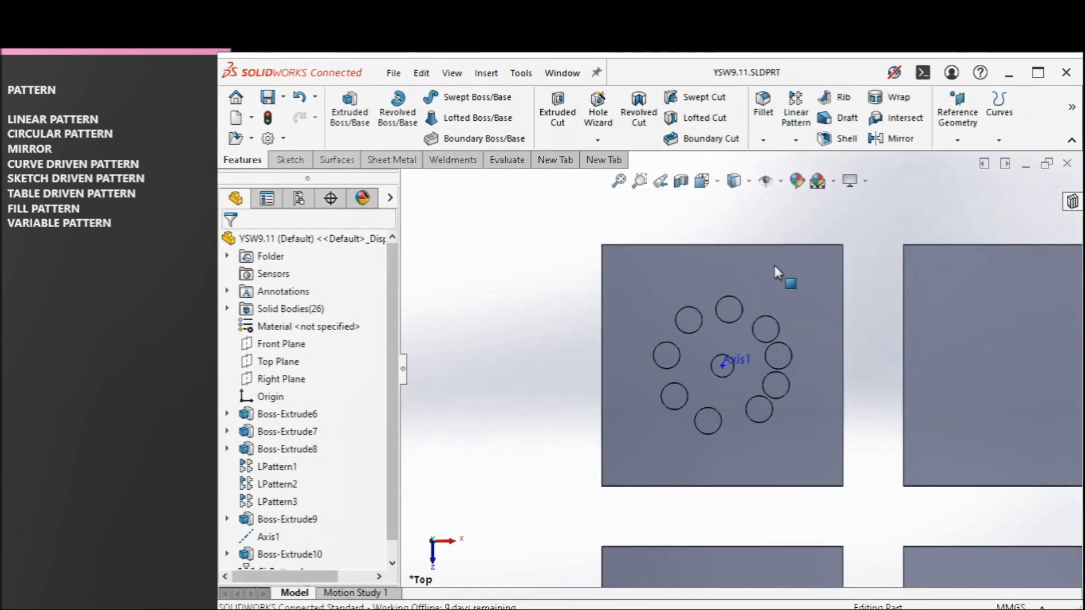
scroll(1015, 334, up, 3)
scroll(1056, 342, down, 3)
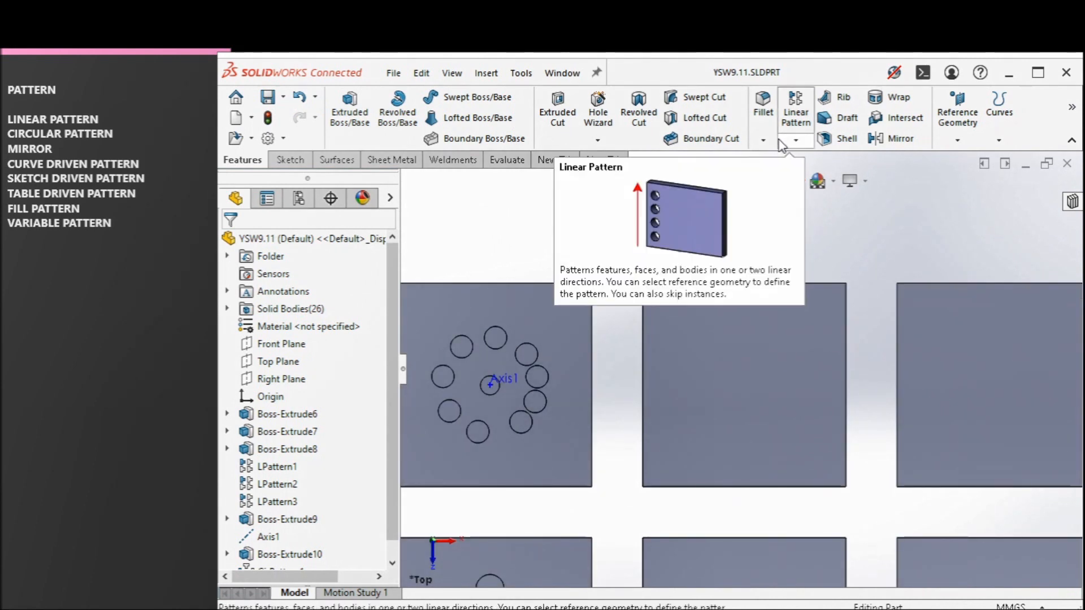
click(796, 140)
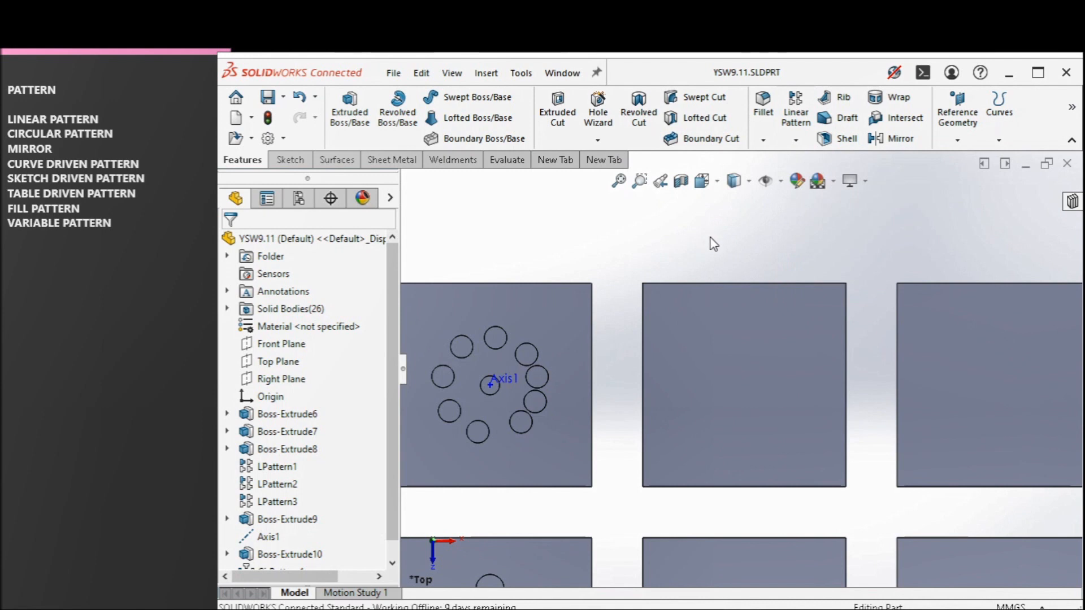
middle_drag(705, 283, 780, 405)
click(775, 347)
click(828, 301)
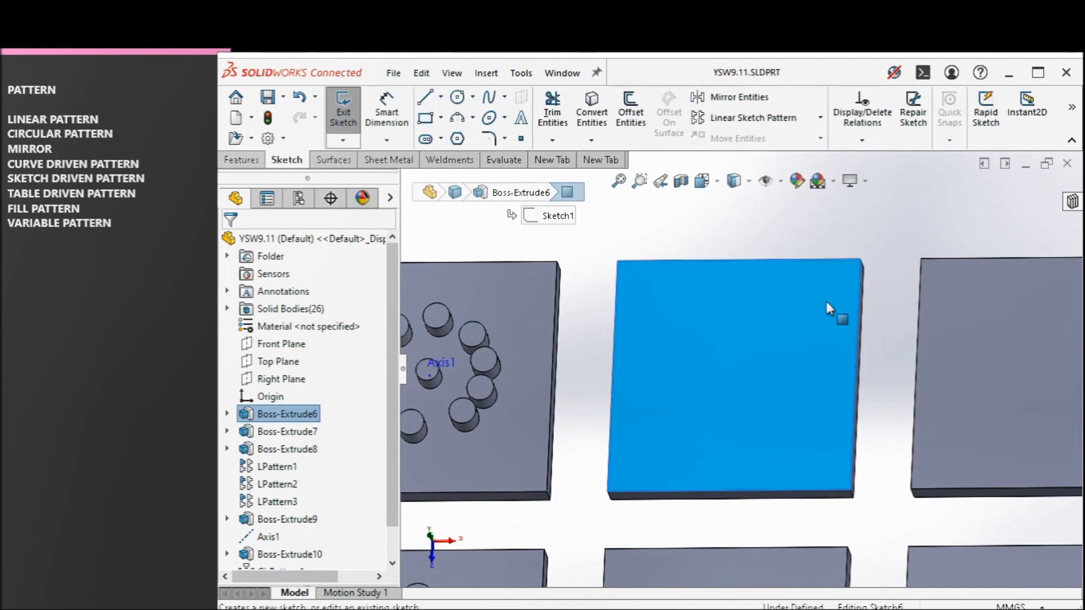
scroll(681, 347, down, 2)
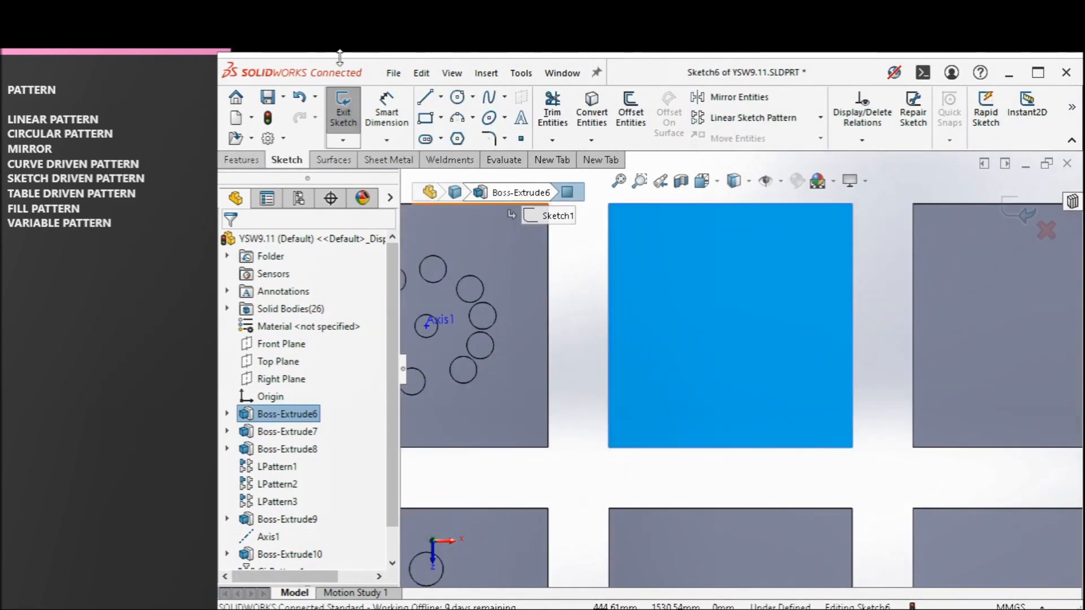
Step: Sketch a small hexagon near the front-left corner of the plate with the Polygon tool
click(459, 98)
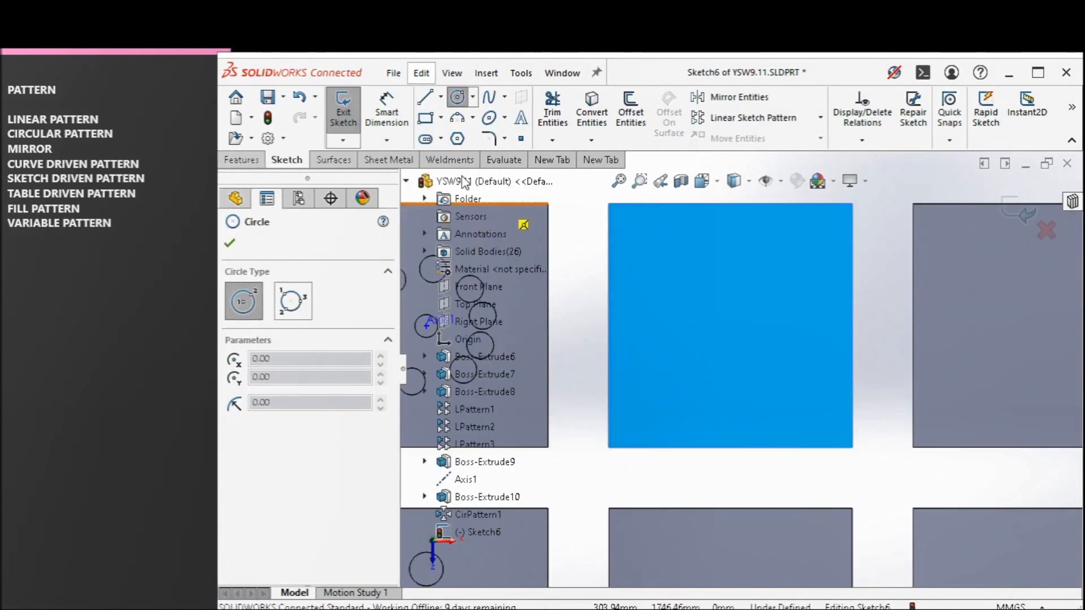
click(458, 138)
drag(645, 419, 656, 399)
Step: Extrude the hexagon 100 mm as a separate body, with Merge result off
click(251, 161)
click(350, 110)
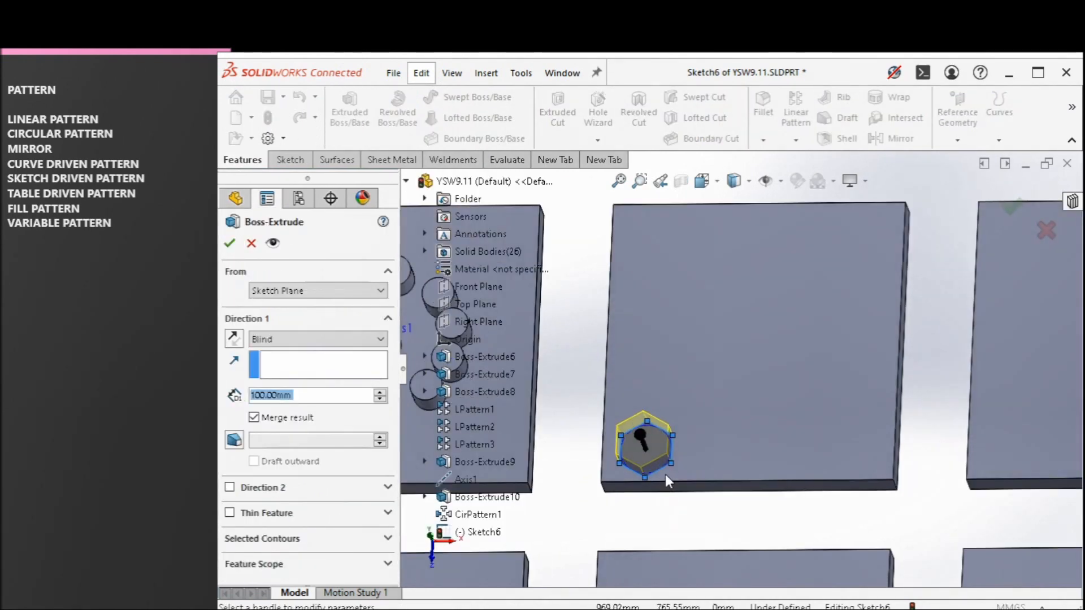
click(273, 421)
click(230, 244)
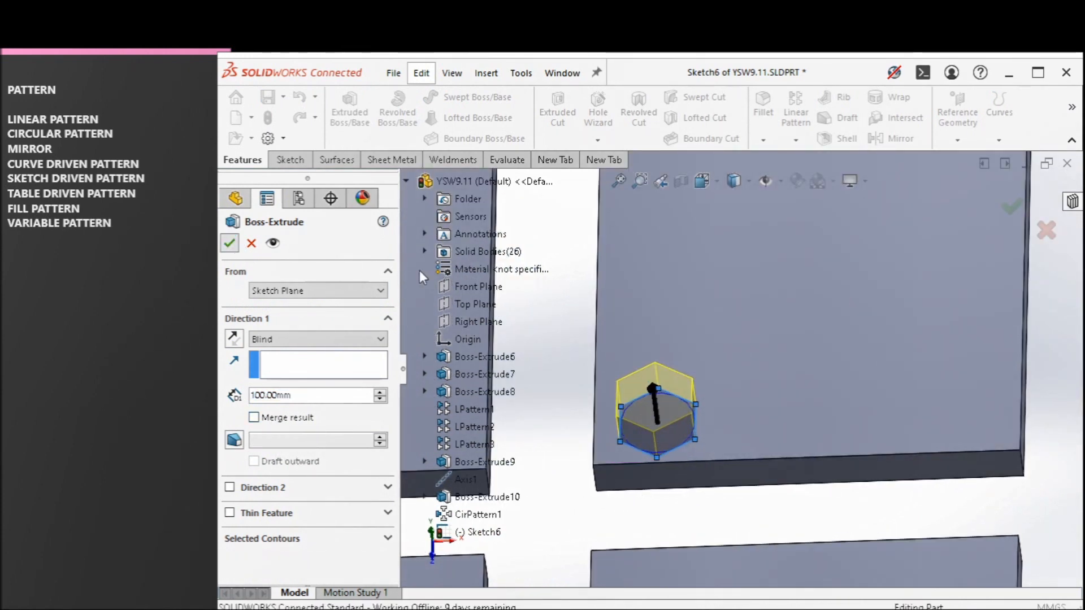
mouse_move(640, 290)
middle_down()
mouse_move(673, 296)
mouse_move(656, 294)
middle_up()
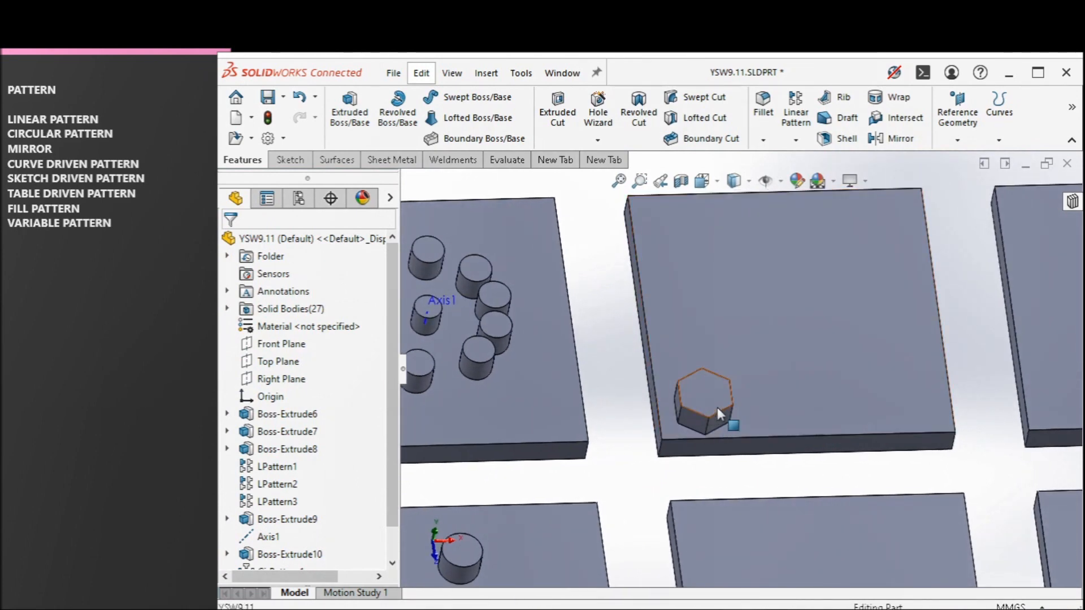
middle_drag(937, 371, 918, 368)
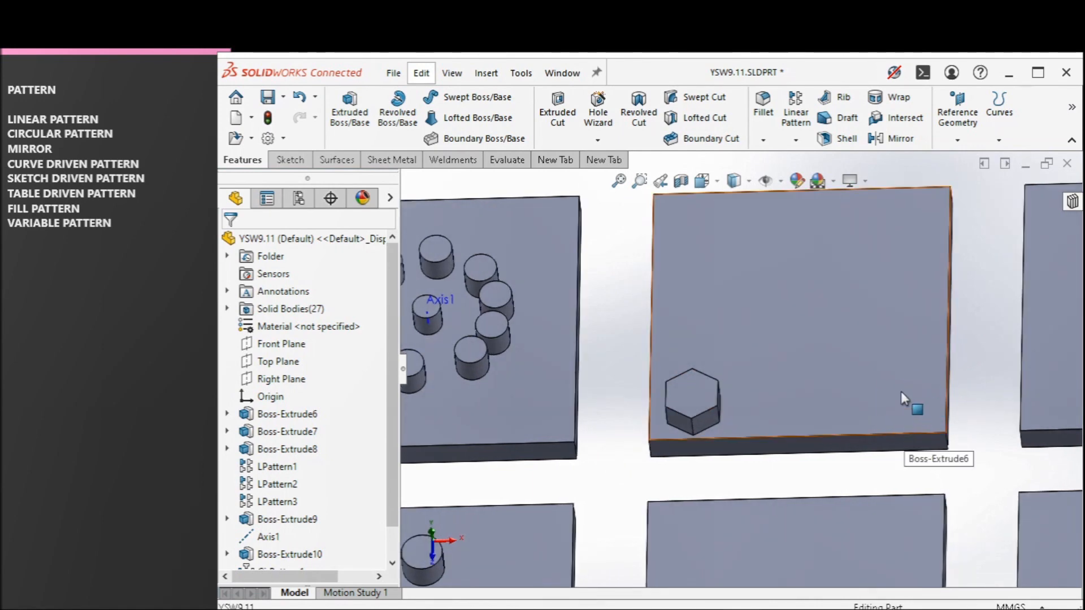
middle_drag(890, 395, 905, 379)
scroll(789, 441, down, 3)
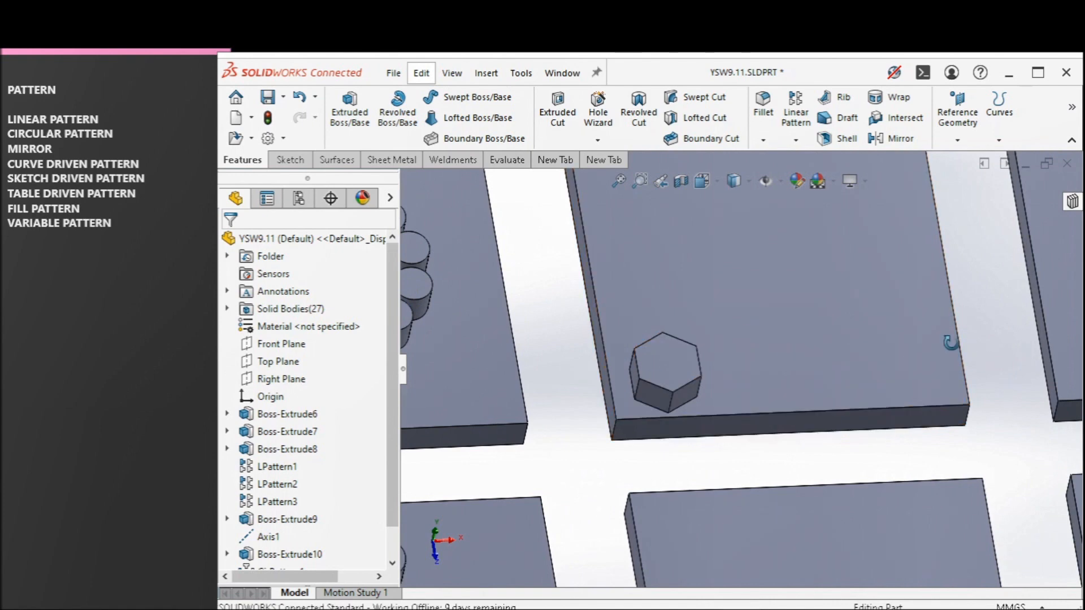
middle_drag(968, 347, 951, 351)
Step: Create a reference plane midway between the left and right side faces of the hexagon's plate
middle_drag(848, 330, 889, 322)
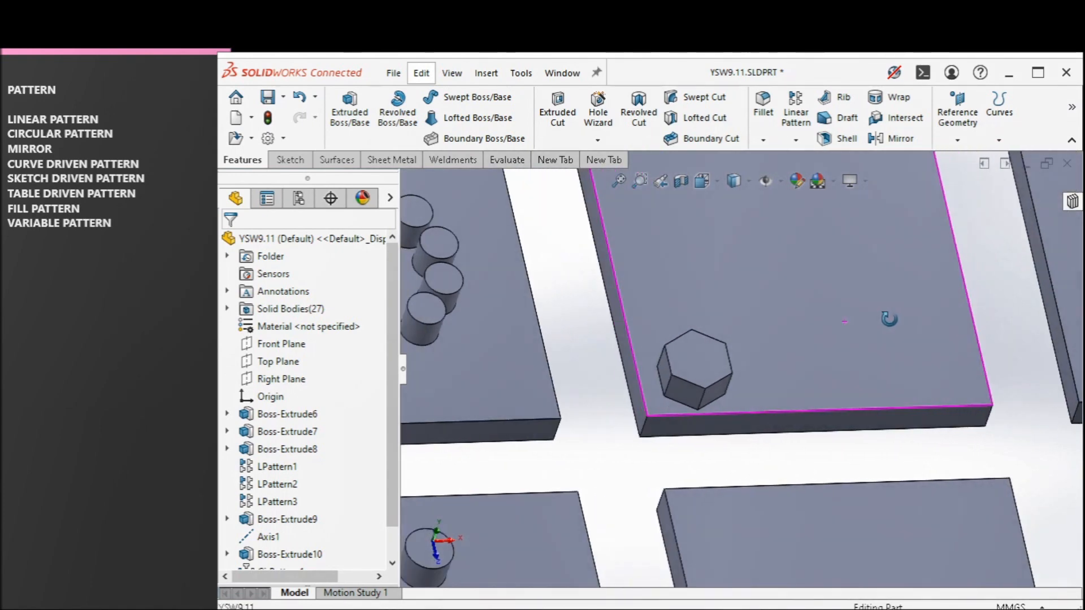
click(957, 140)
click(959, 161)
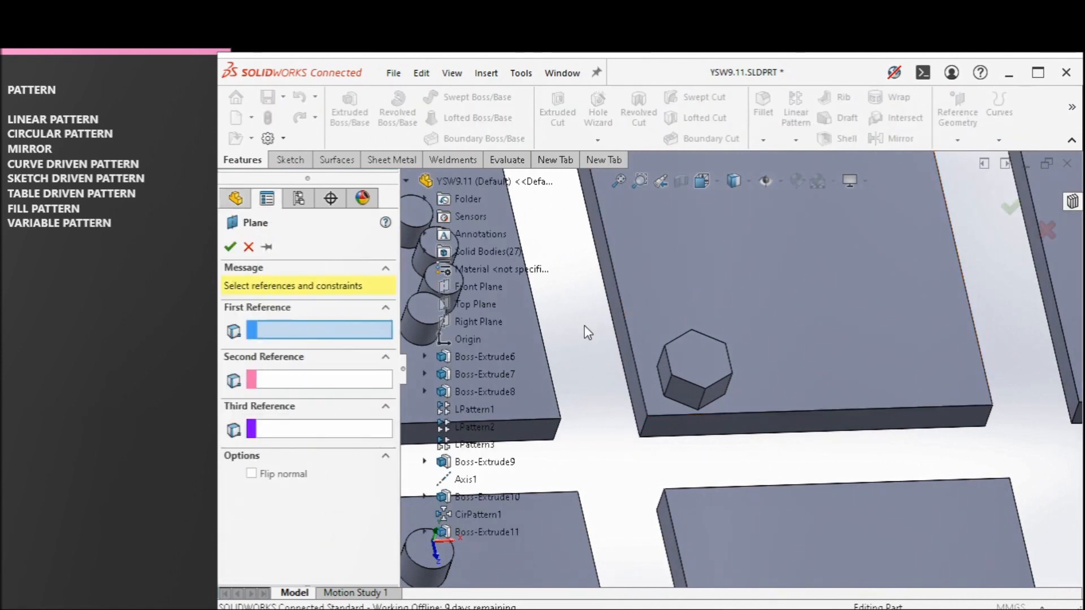
click(626, 367)
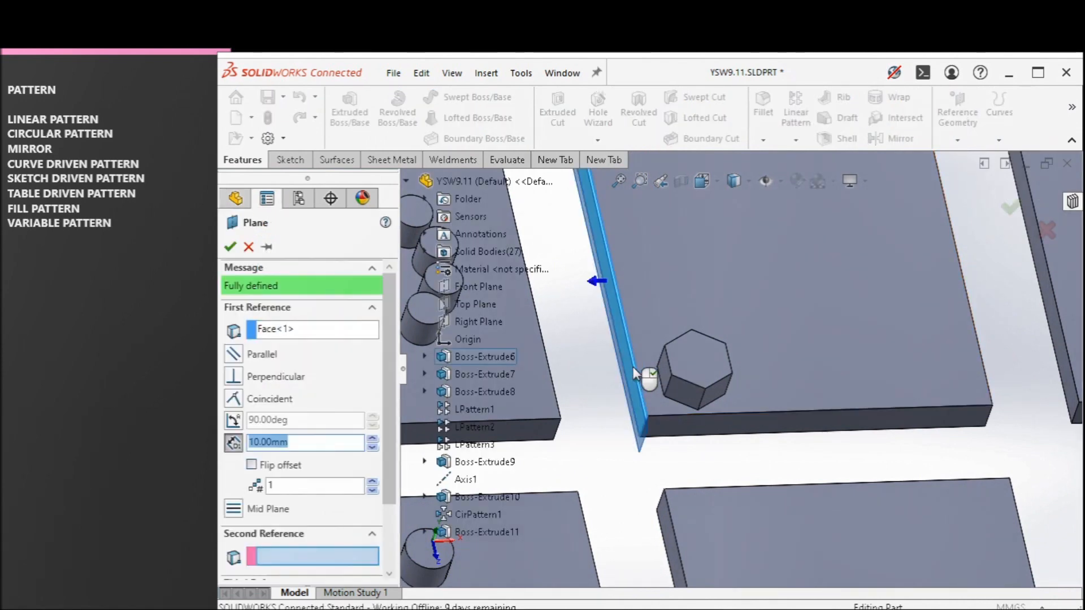
middle_drag(645, 376, 787, 395)
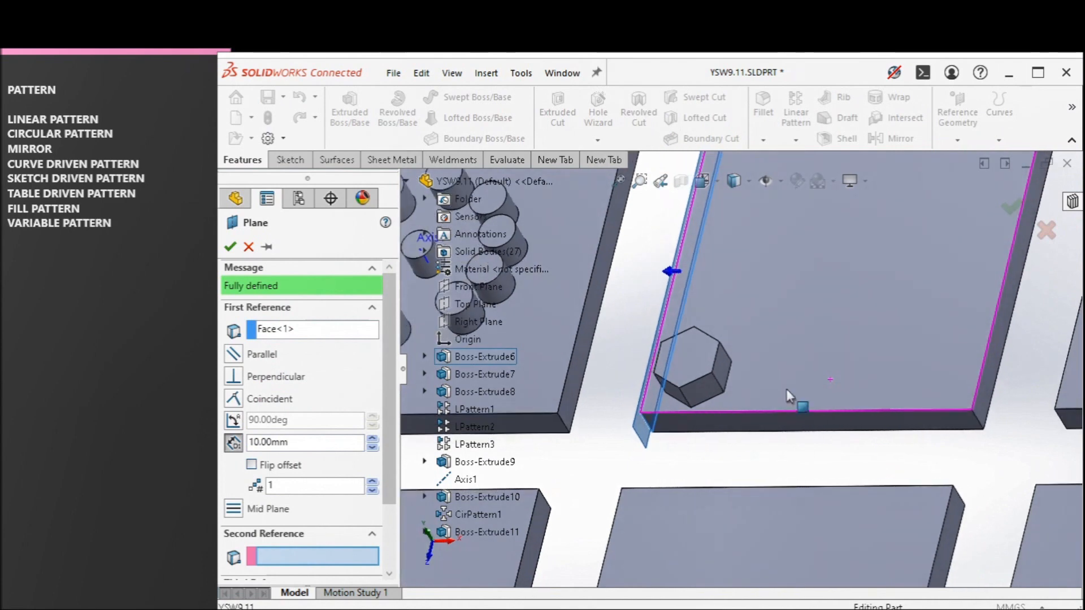
click(991, 369)
middle_drag(812, 373, 844, 358)
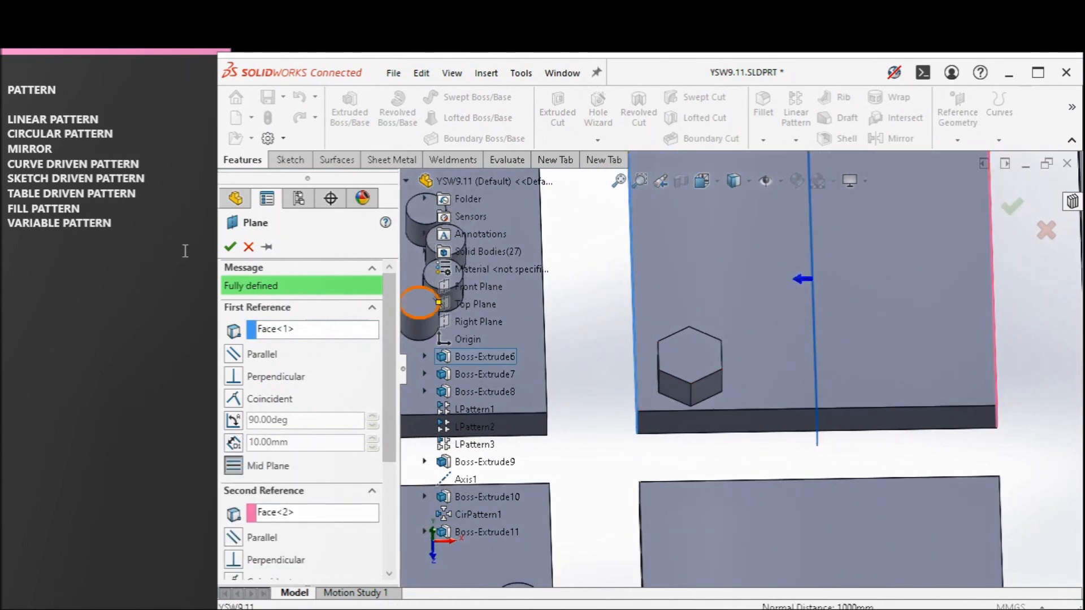
click(229, 247)
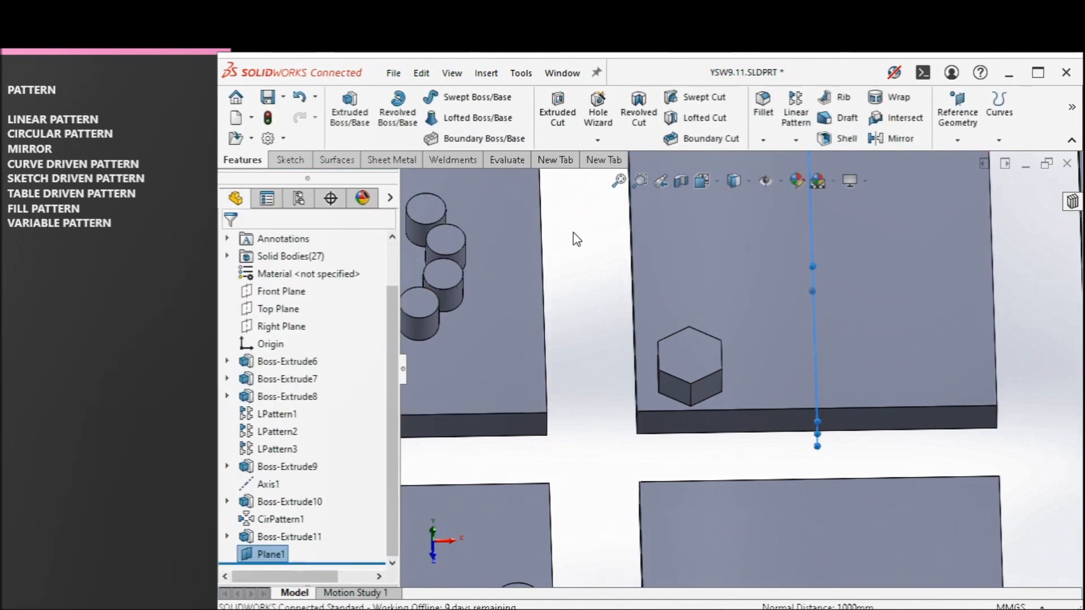
Step: Try to switch on the display of reference planes in the view
click(781, 181)
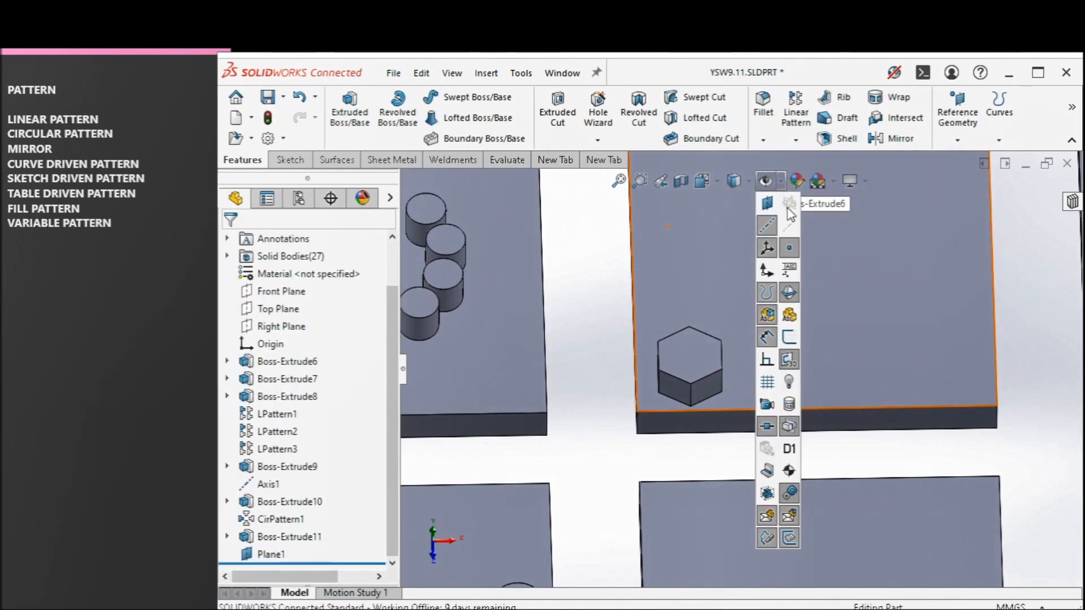
click(772, 206)
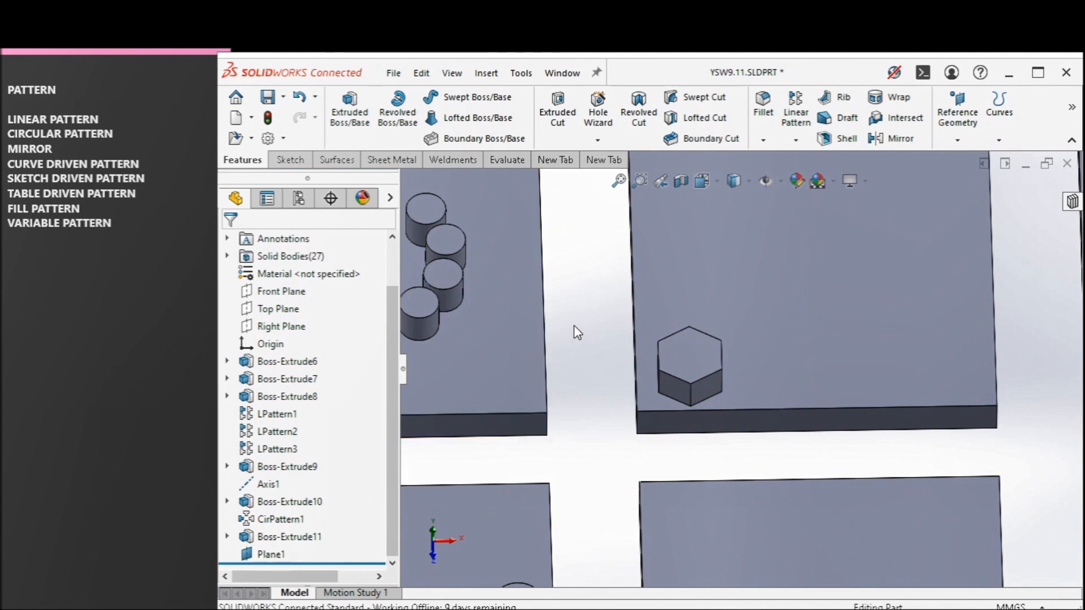
Step: Start a Mirror feature with Plane1, the plane across the middle of the hexagon's plate, as the mirror plane
click(796, 140)
click(814, 201)
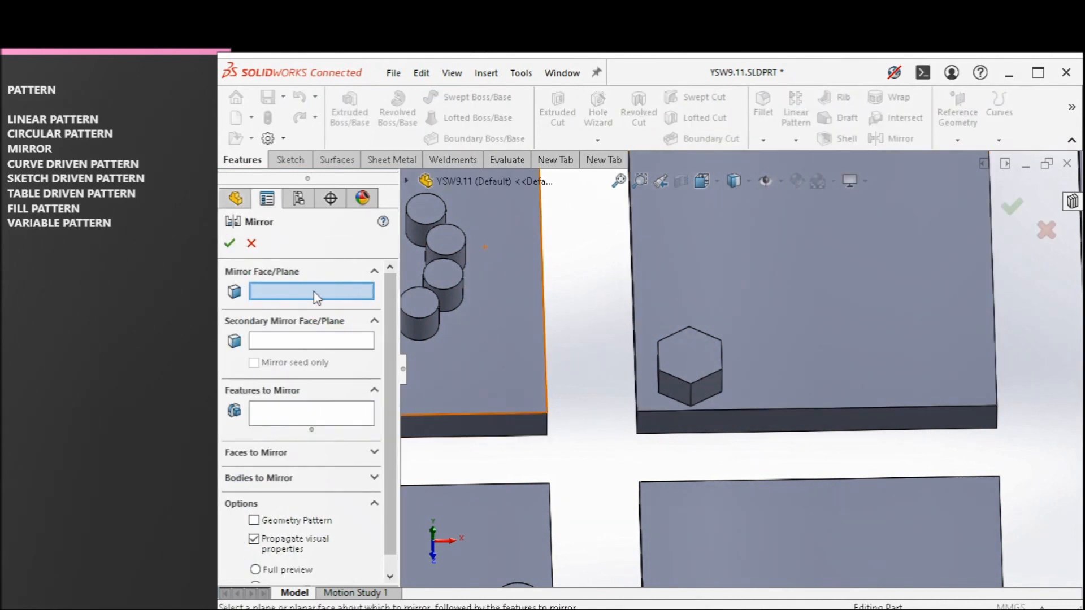
click(408, 182)
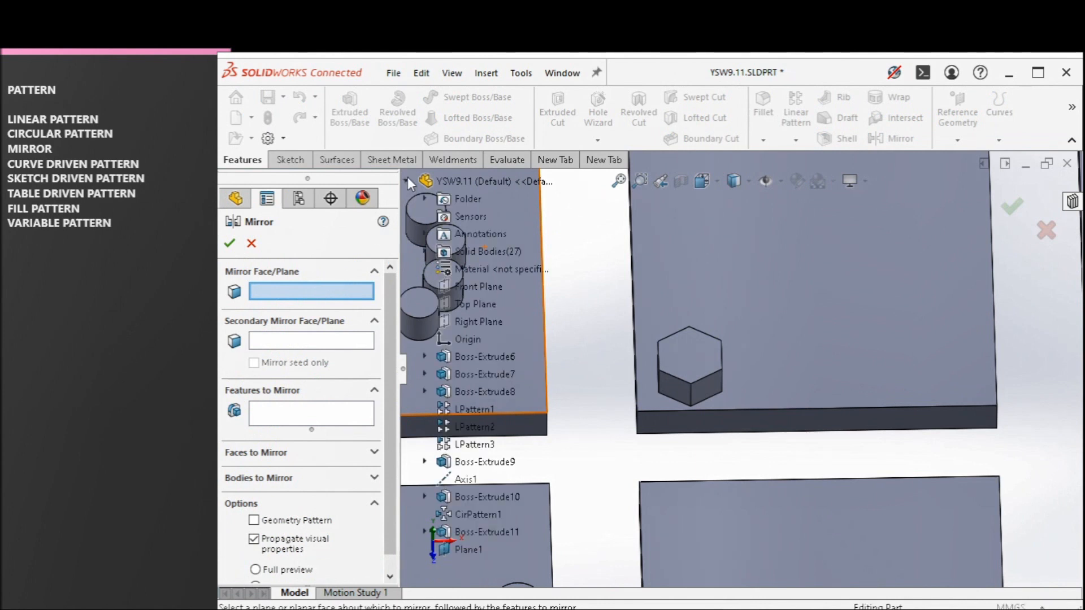
click(467, 550)
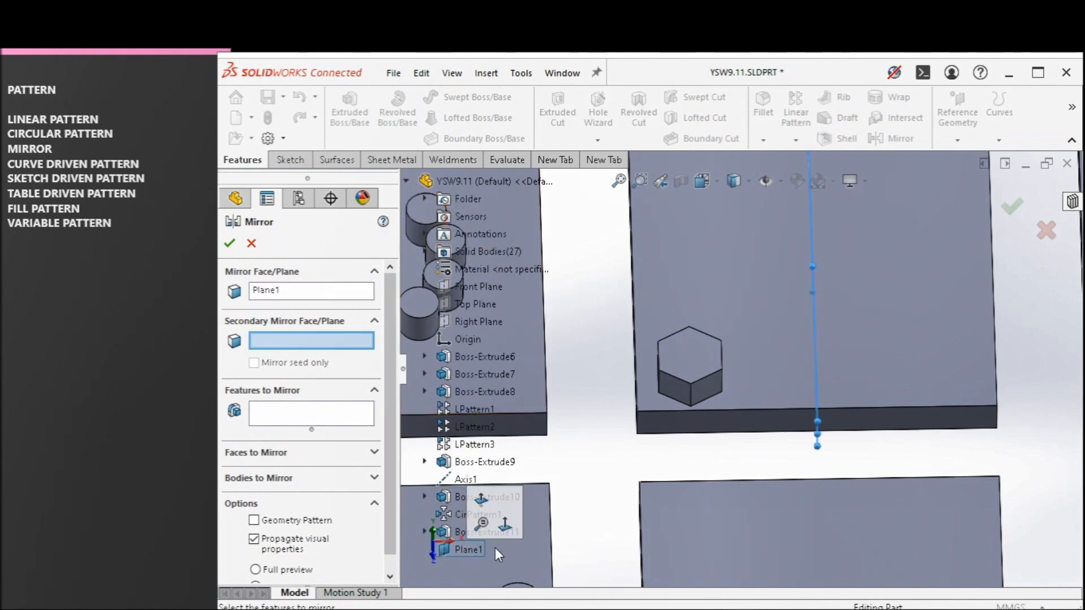
mouse_move(803, 398)
middle_down()
mouse_move(825, 392)
mouse_move(805, 406)
middle_up()
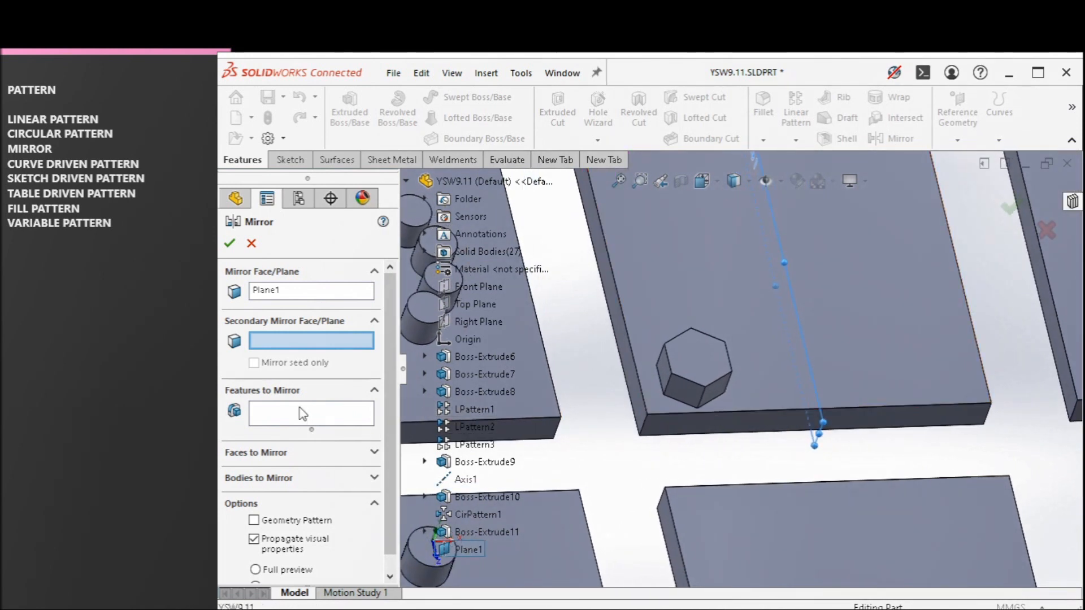
click(302, 413)
click(480, 530)
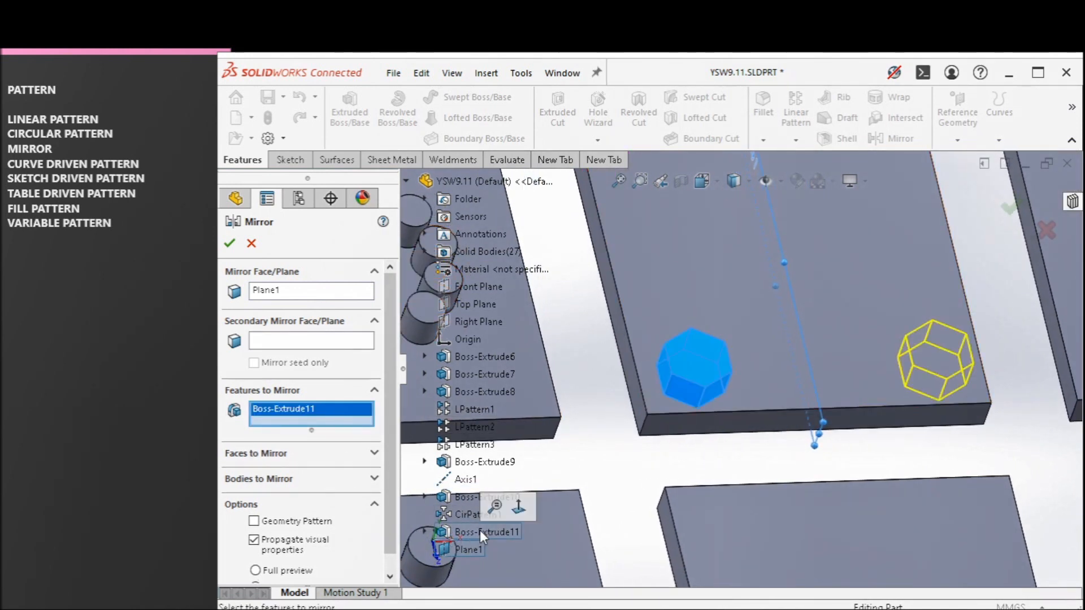
right_click(287, 428)
click(320, 425)
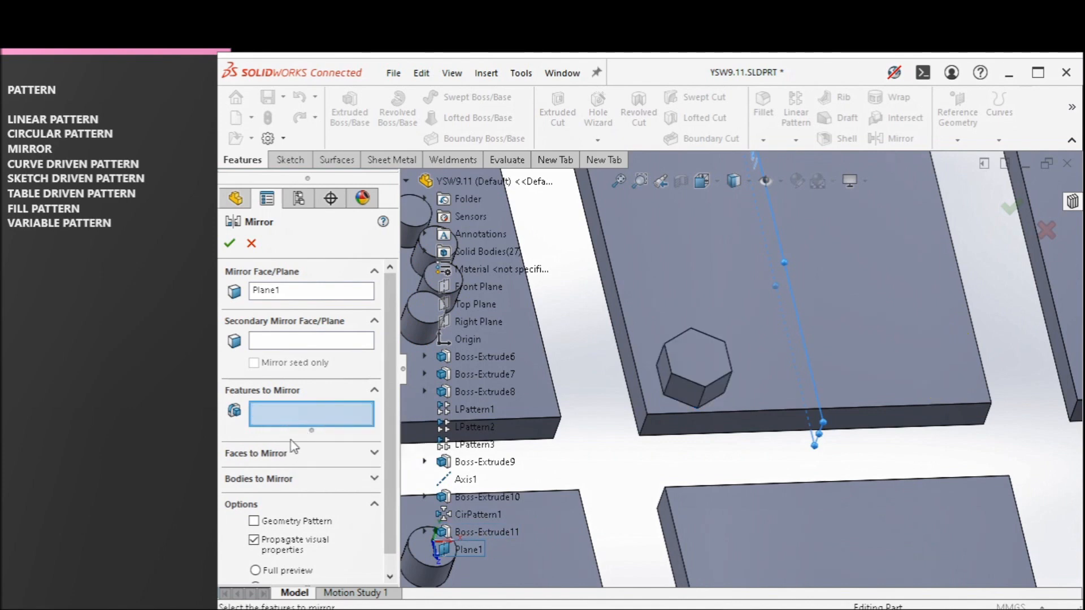
Step: Mirror the hexagon as a body about Plane1, with Merge solids off
click(285, 478)
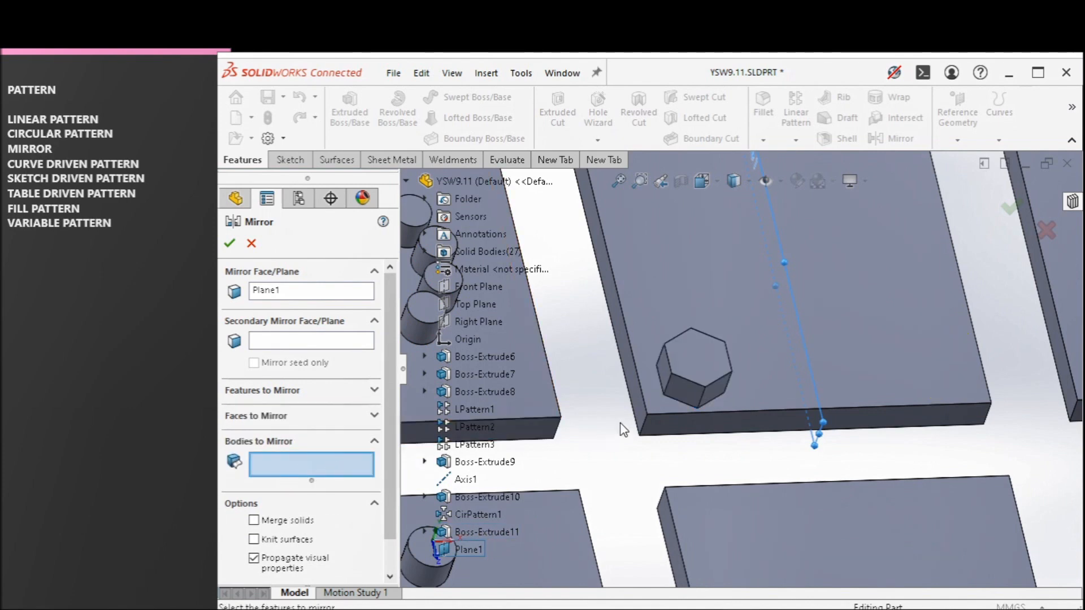
click(701, 366)
scroll(712, 266, down, 2)
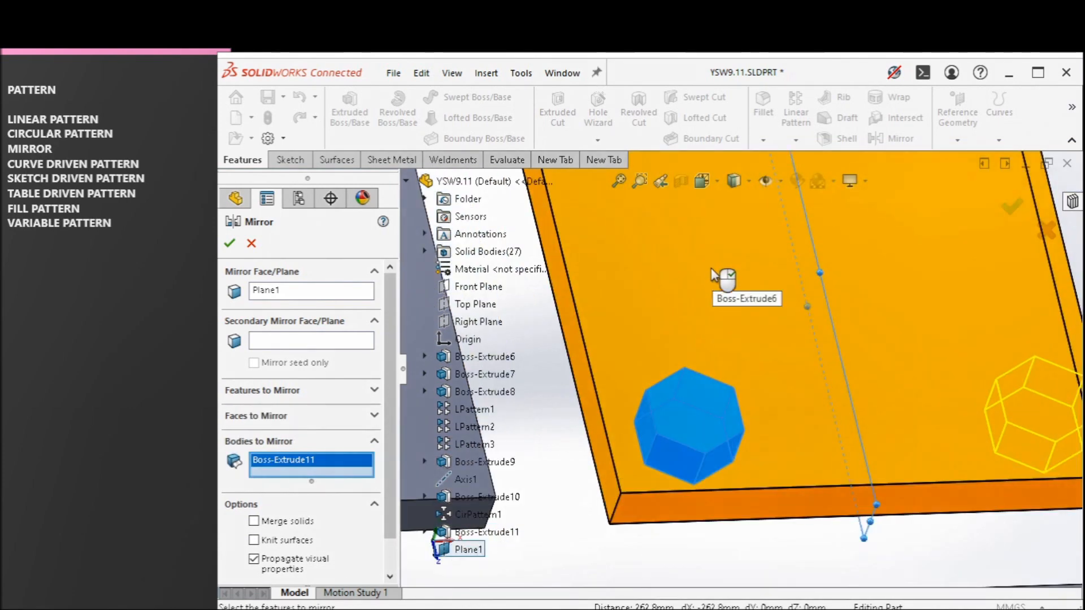
scroll(690, 288, up, 5)
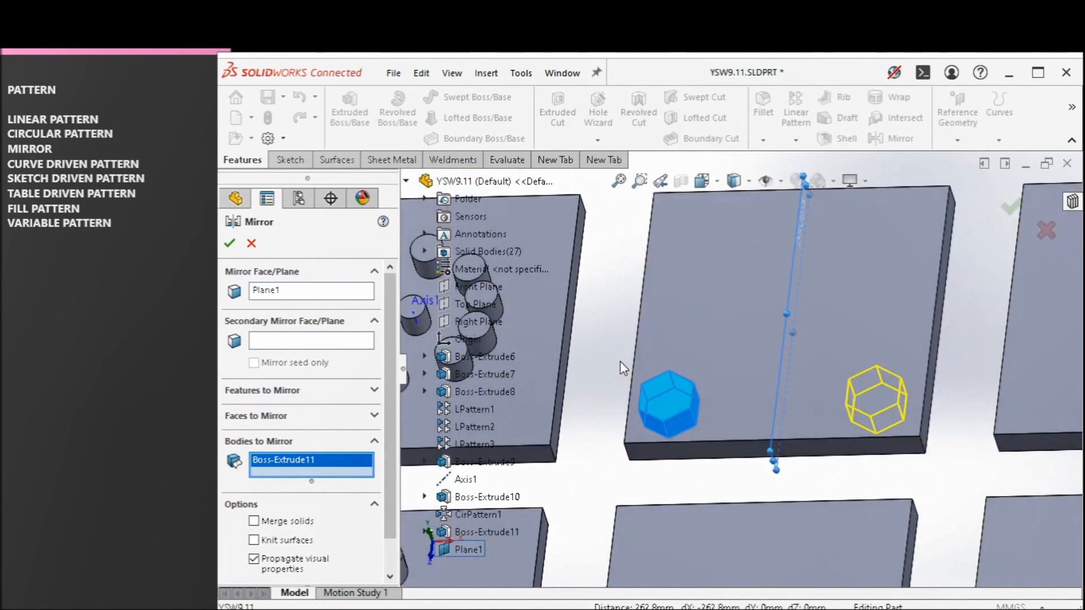
scroll(619, 364, down, 2)
click(230, 240)
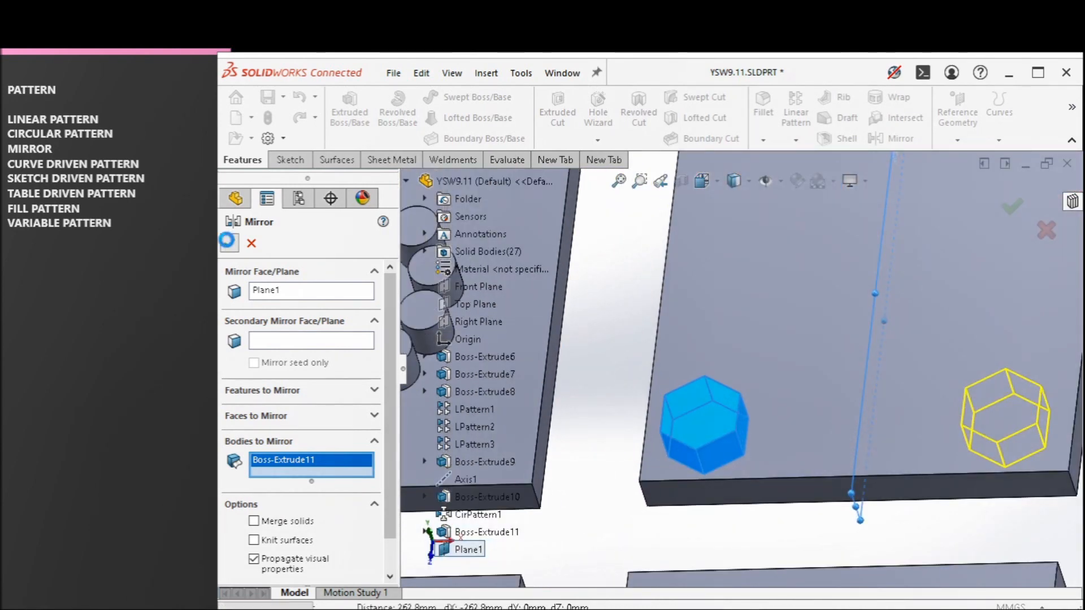
scroll(621, 362, up, 3)
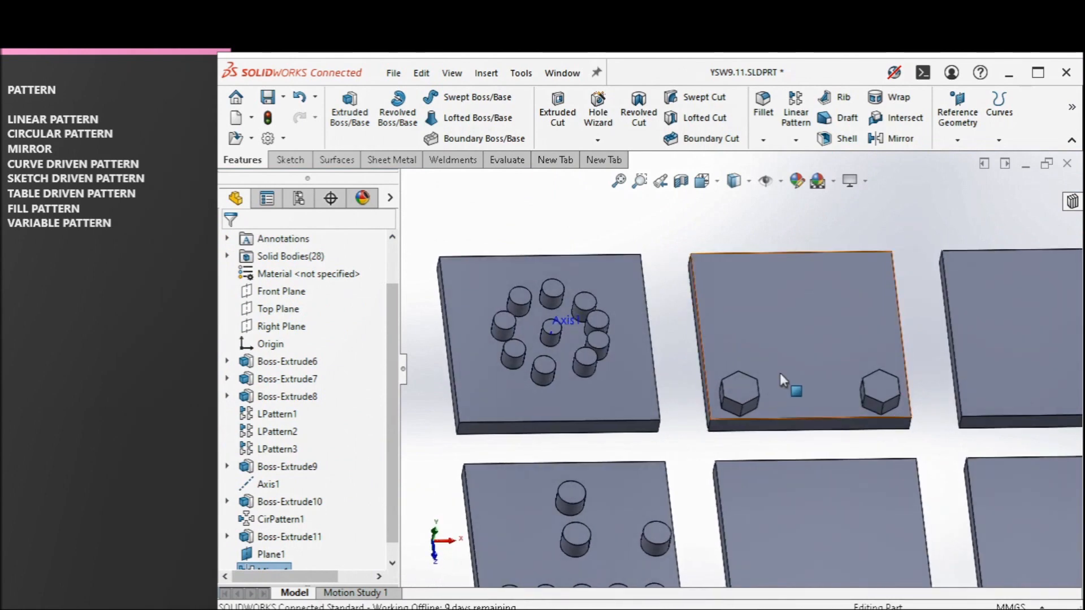
scroll(836, 396, down, 3)
mouse_move(787, 351)
middle_down()
mouse_move(749, 335)
mouse_move(750, 359)
mouse_move(627, 411)
middle_up()
click(765, 329)
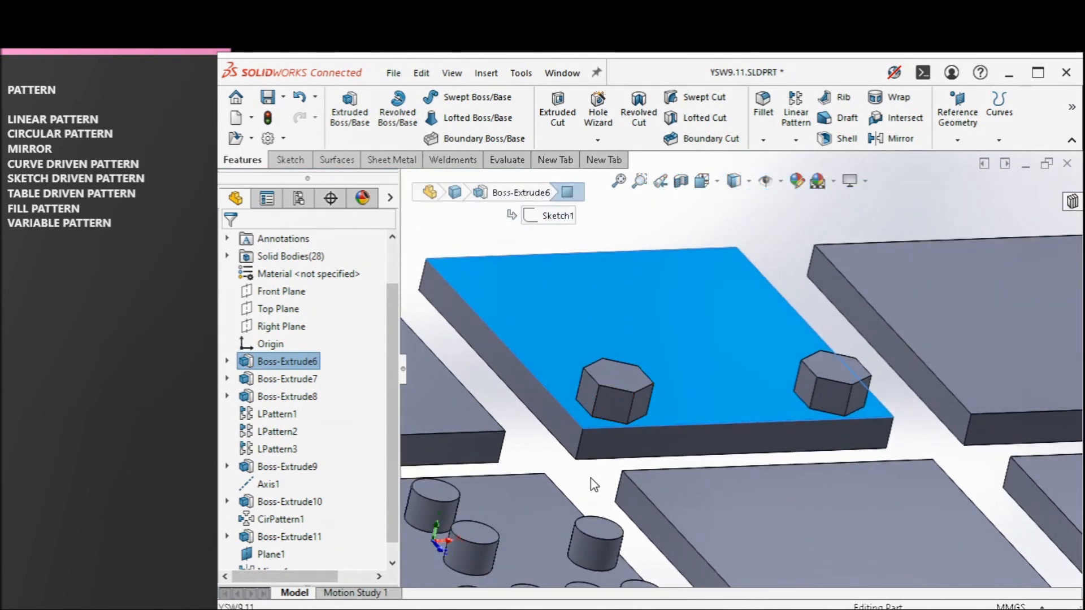
scroll(606, 469, down, 5)
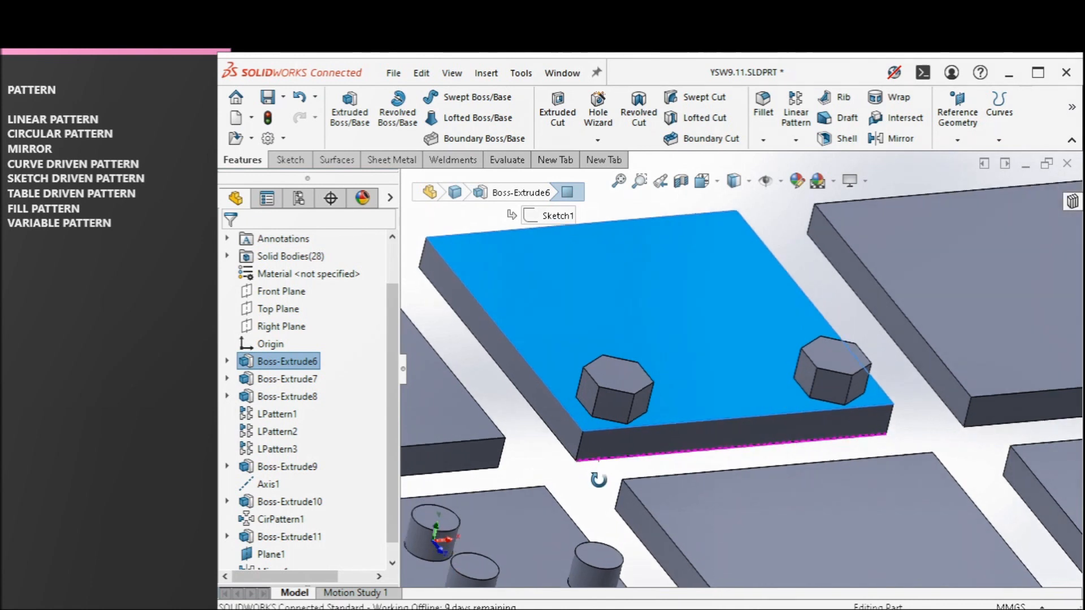
click(506, 428)
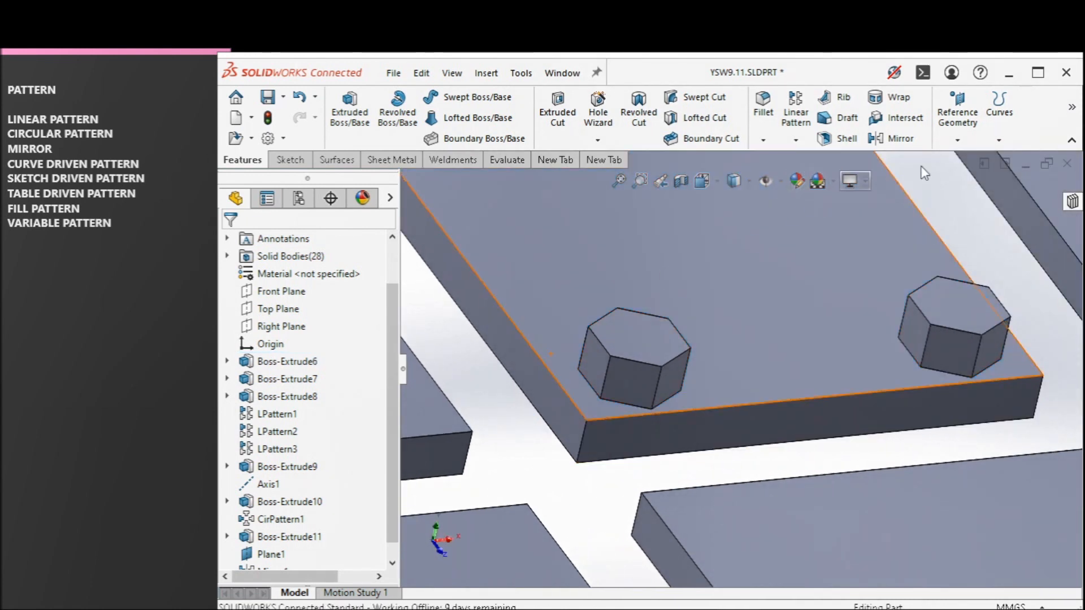
Step: Create a reference plane midway between the top and bottom faces of the plate carrying the hexagons
click(957, 116)
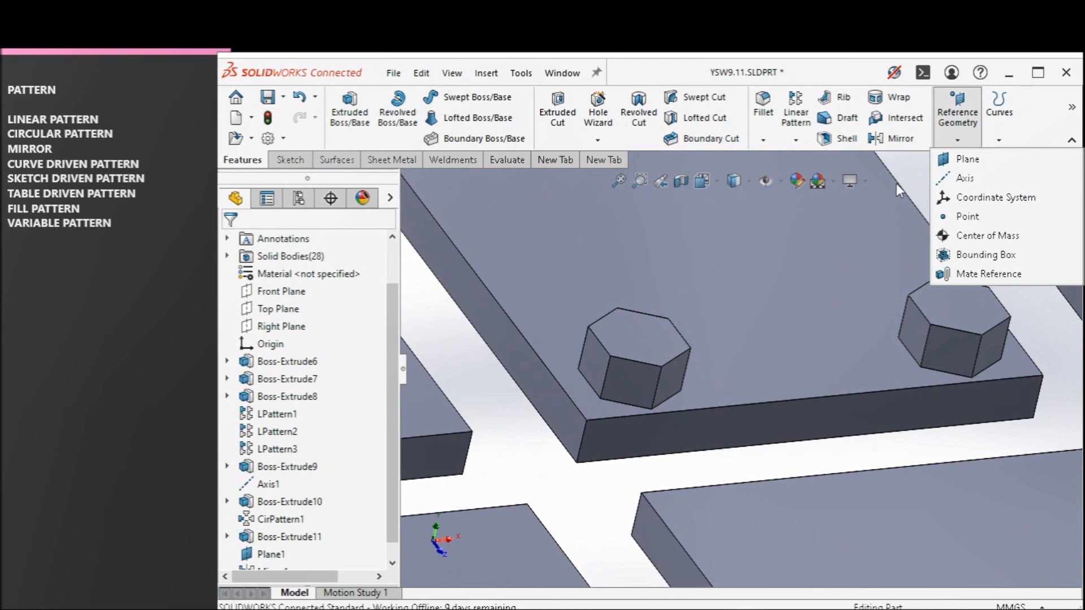
click(968, 159)
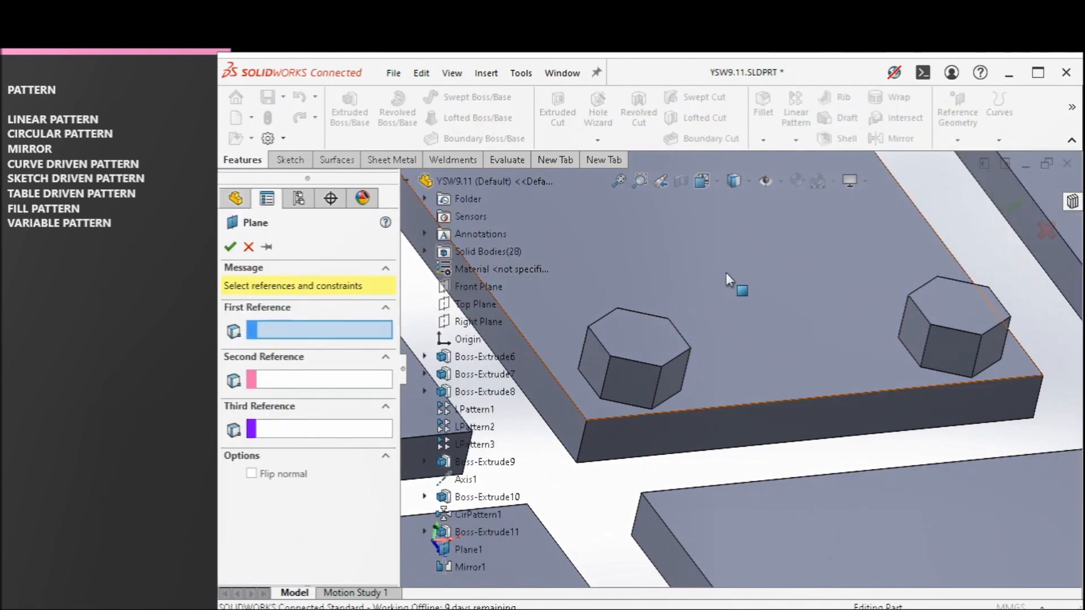
click(707, 341)
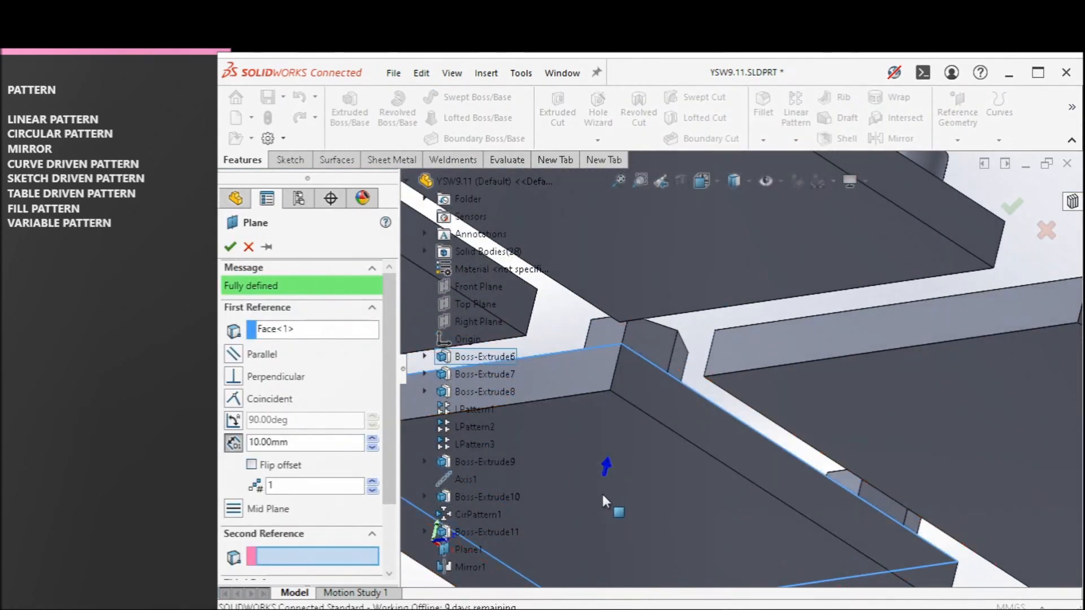
click(601, 492)
middle_drag(644, 334, 620, 465)
scroll(638, 353, down, 3)
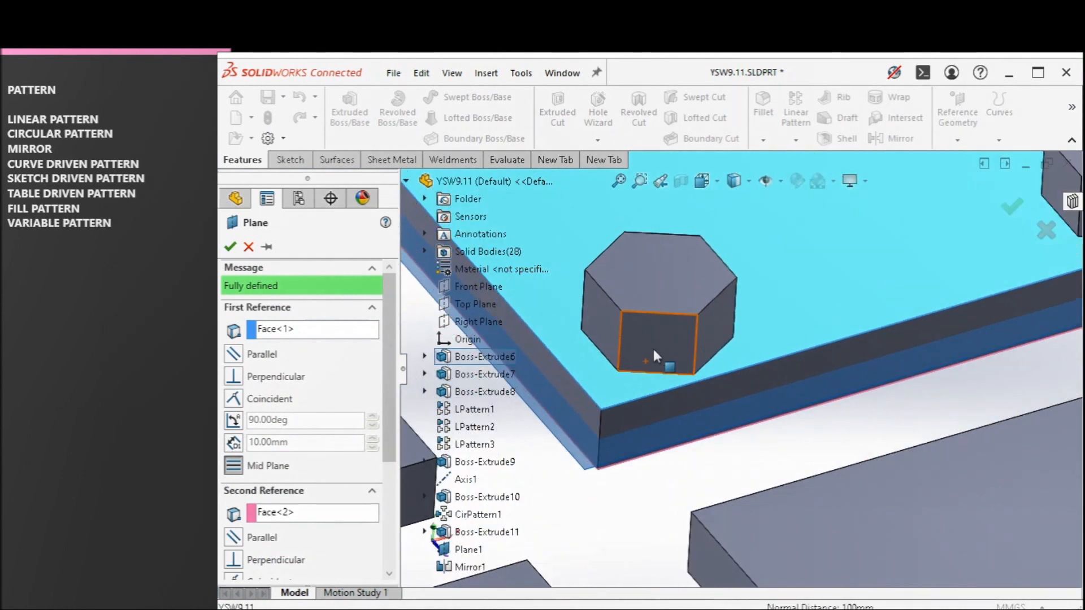
click(230, 247)
scroll(684, 355, up, 3)
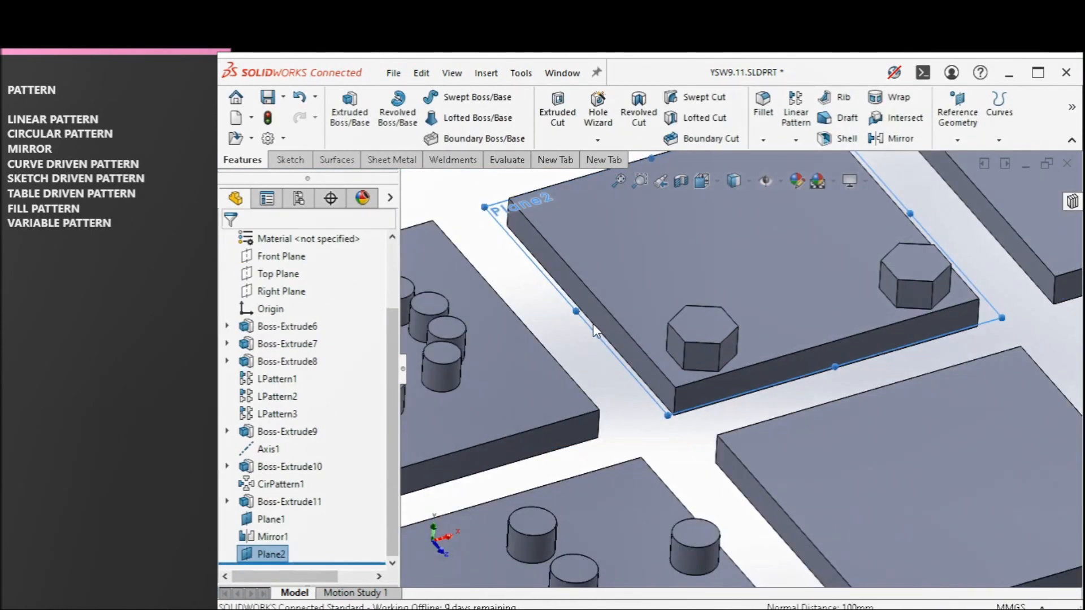
scroll(592, 323, down, 1)
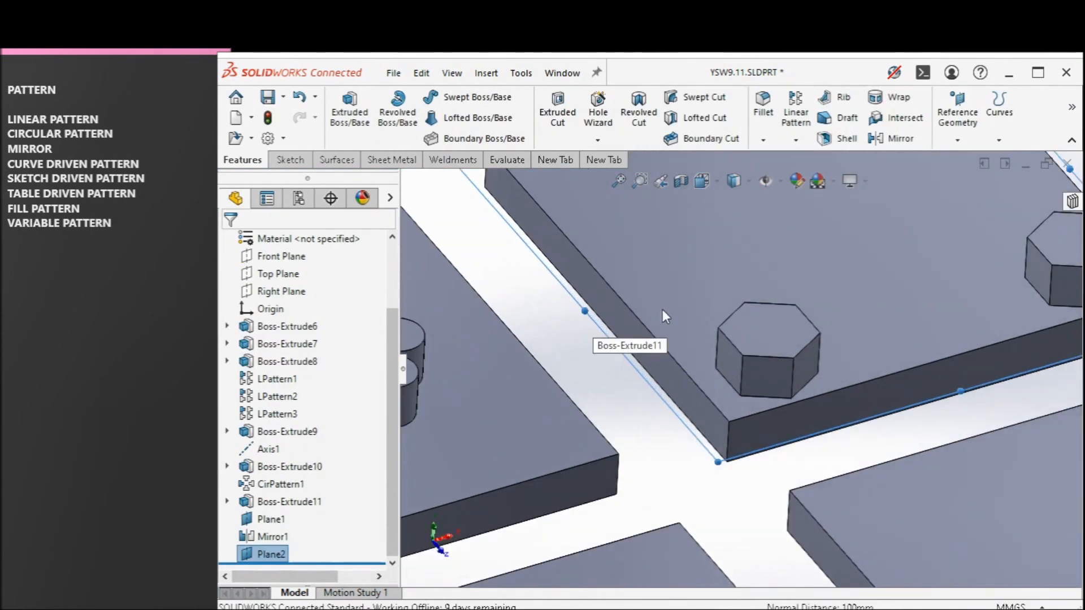
Step: Mirror only the original hexagon body about Plane2 to the underside of the plate, leaving the other hexagon out
click(795, 140)
click(813, 197)
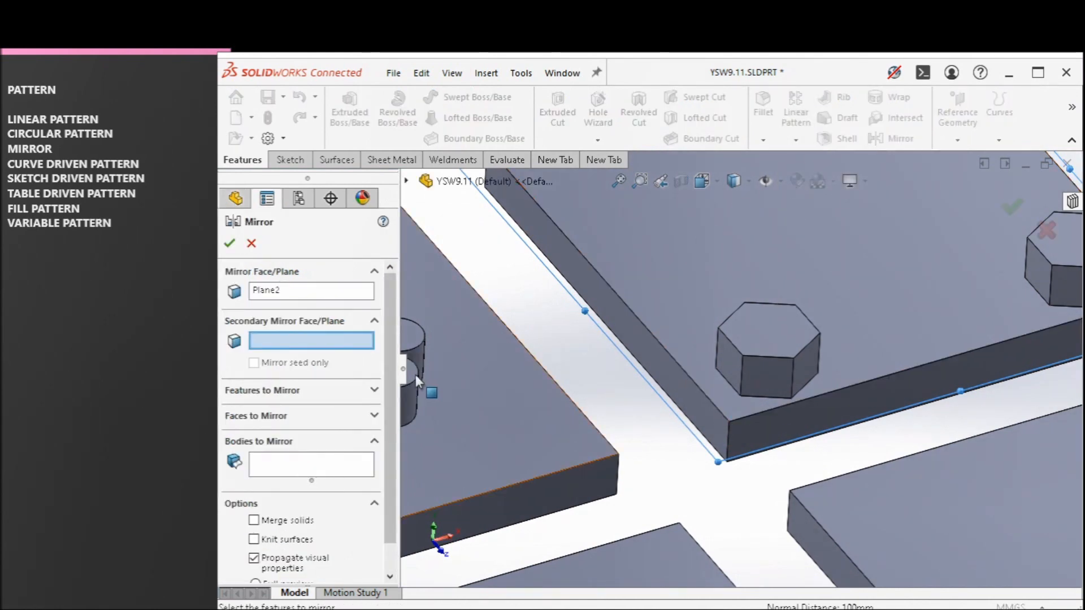
click(333, 465)
click(781, 361)
scroll(794, 357, up, 2)
scroll(955, 322, down, 3)
click(959, 319)
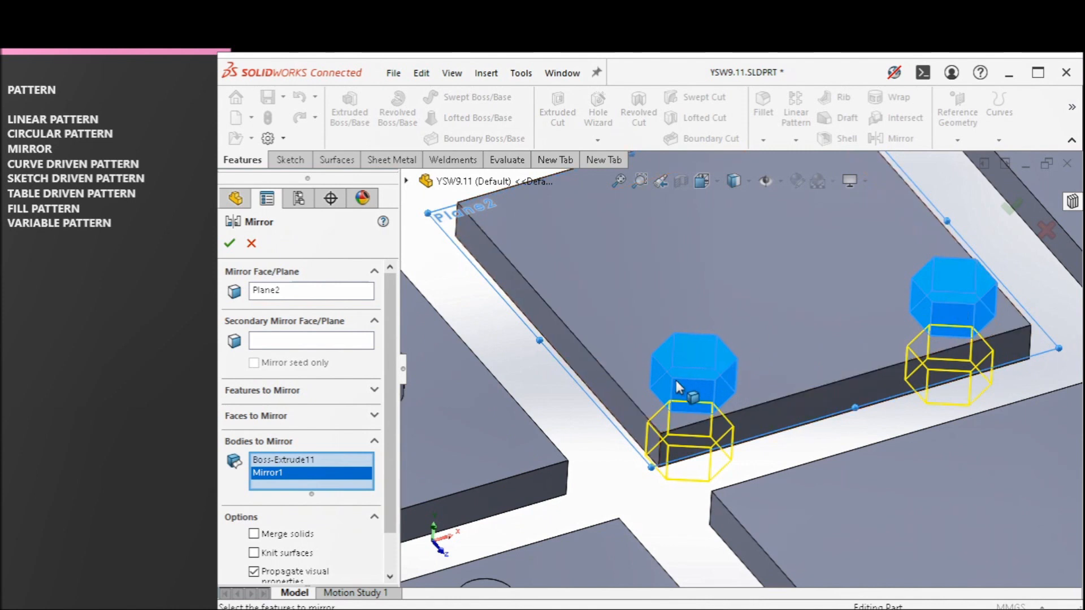
click(955, 303)
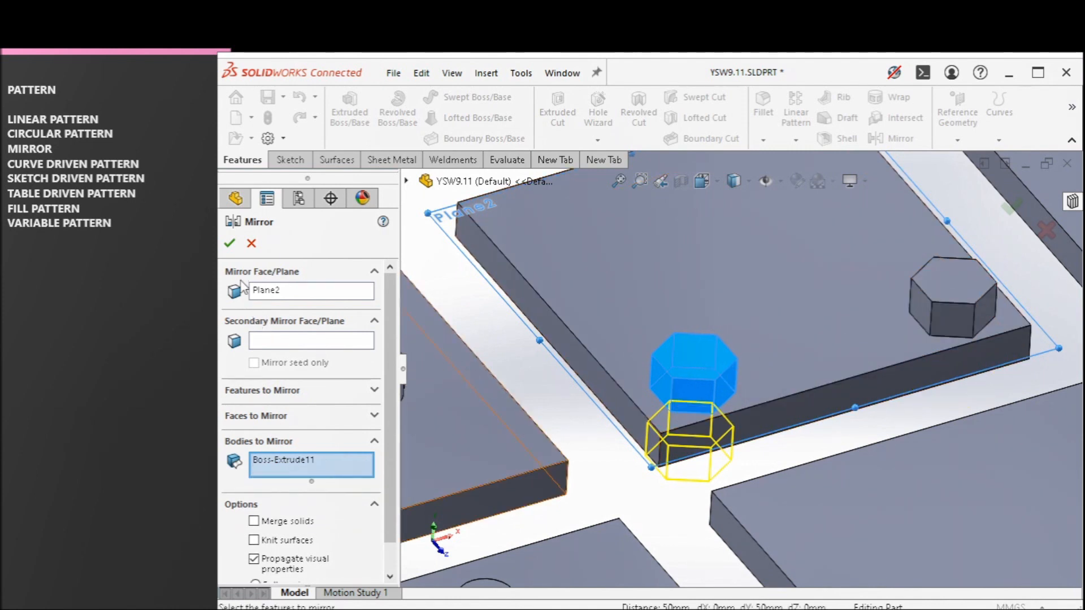
click(228, 243)
Step: Examine the hexagons above and below the plate from several angles
middle_drag(692, 419, 724, 375)
scroll(724, 375, up, 3)
scroll(764, 334, down, 2)
middle_drag(764, 334, 786, 352)
scroll(702, 311, up, 3)
scroll(695, 306, down, 2)
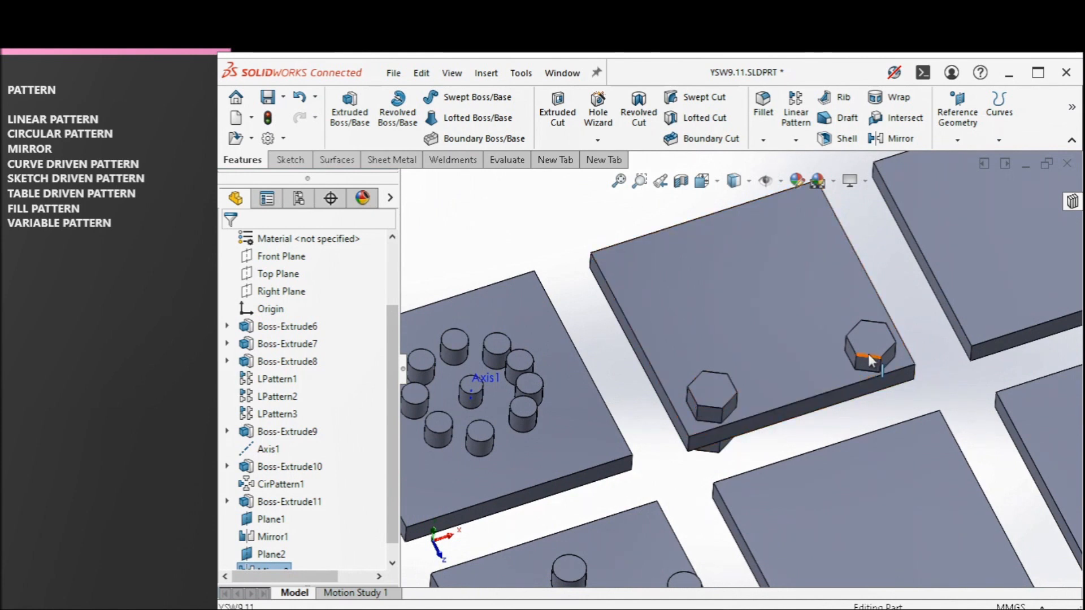
scroll(713, 385, down, 2)
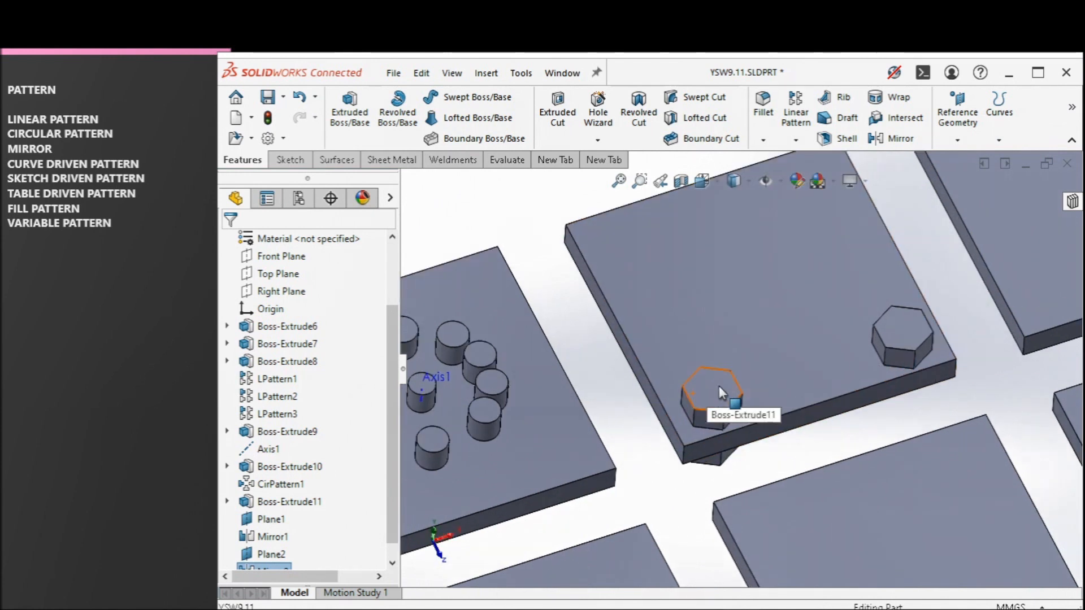
scroll(719, 385, up, 2)
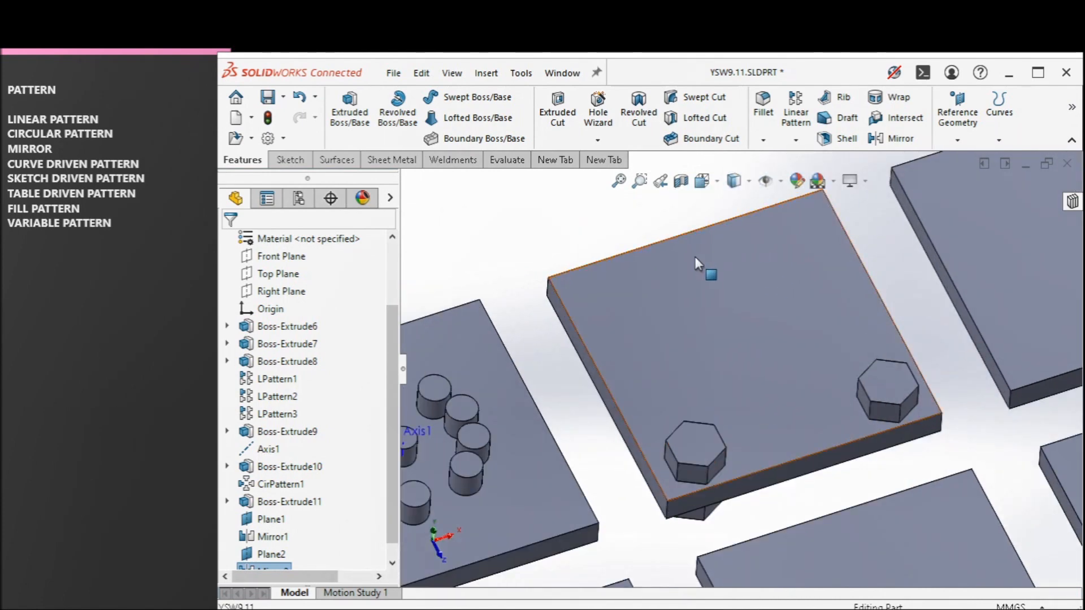
mouse_move(672, 292)
middle_down()
mouse_move(727, 388)
mouse_move(682, 284)
mouse_move(691, 287)
middle_up()
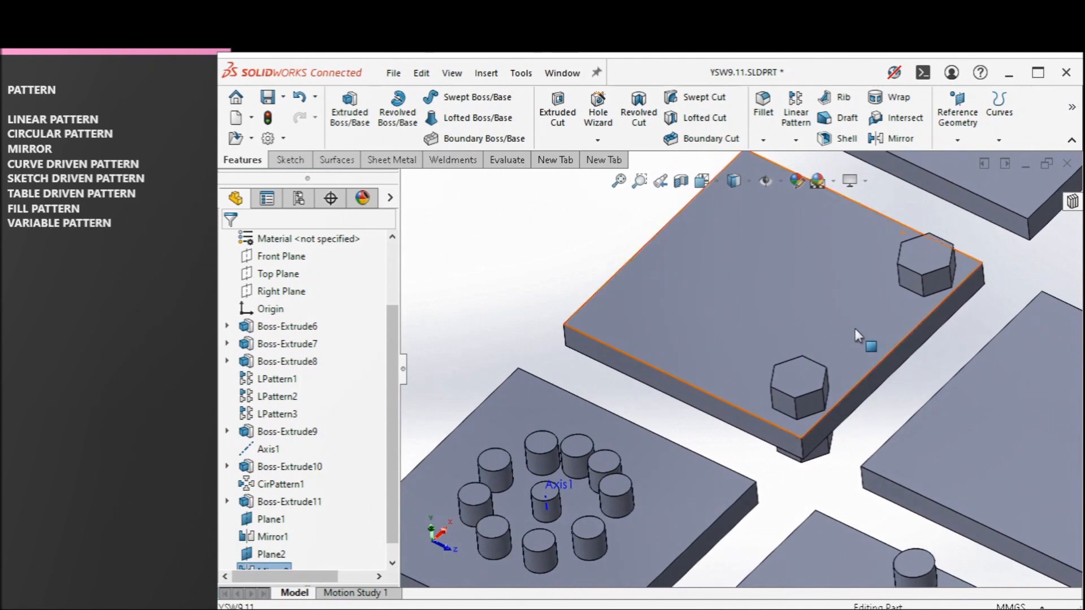
Step: Create a reference plane midway between the plate's rear side face and the front side face next to the hexagons
middle_drag(556, 288, 599, 300)
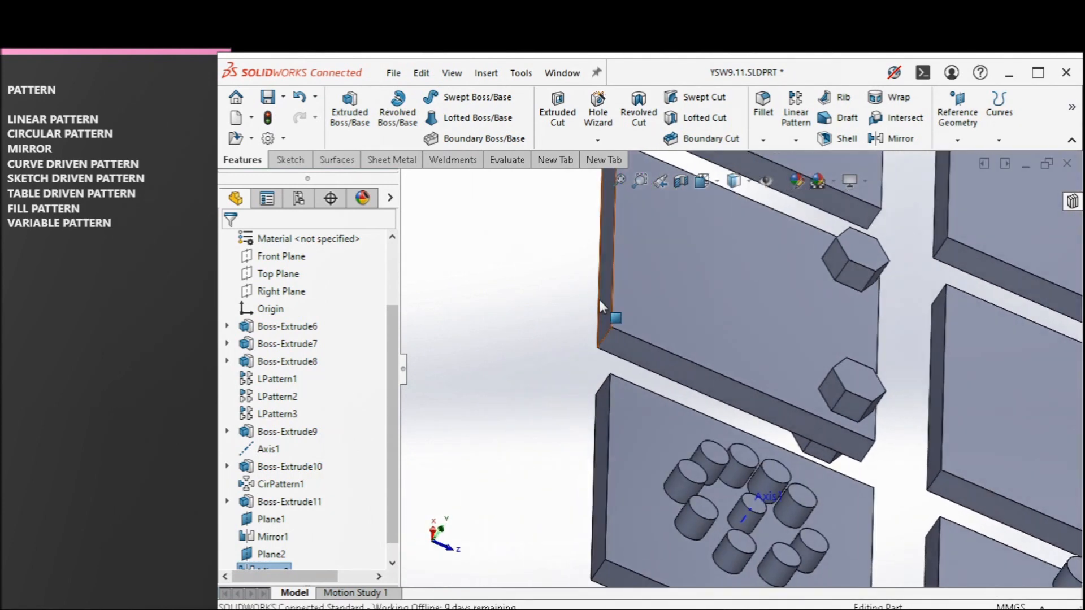
click(600, 303)
click(959, 142)
click(955, 159)
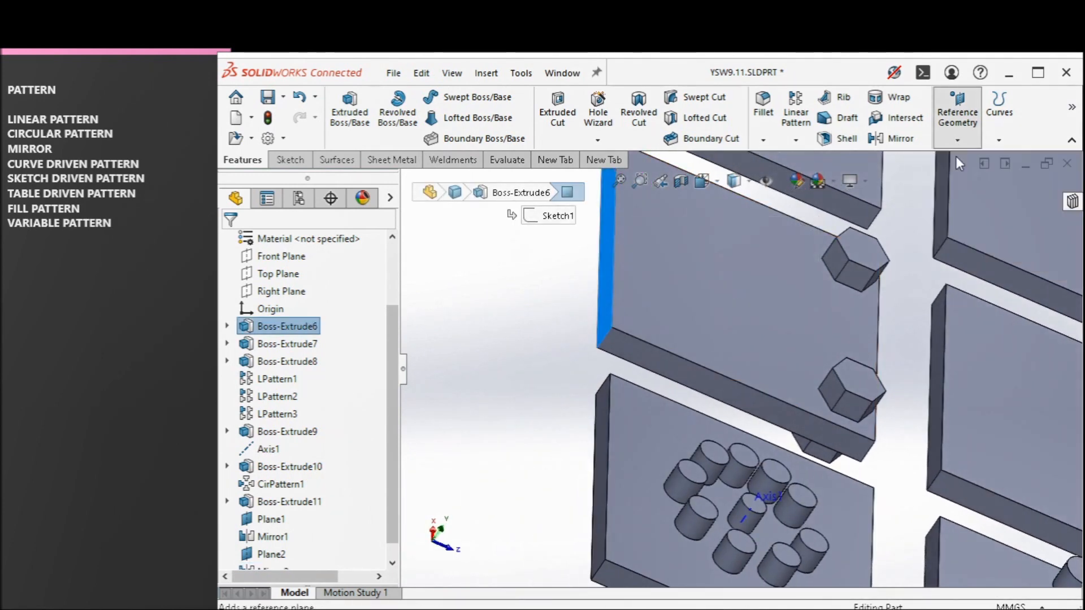
middle_drag(804, 299, 839, 343)
click(859, 372)
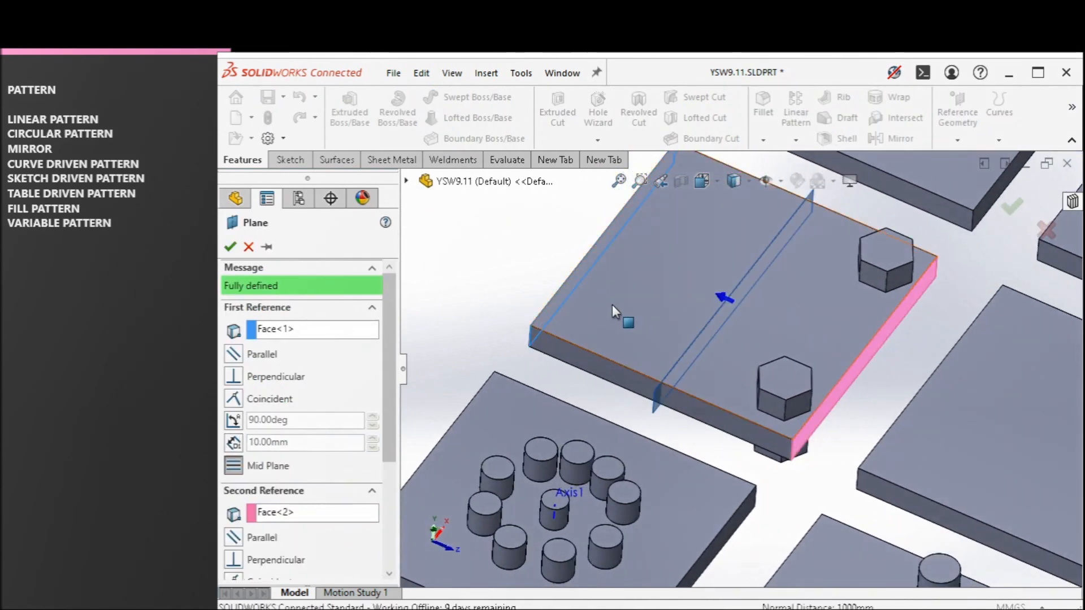
scroll(579, 270, down, 2)
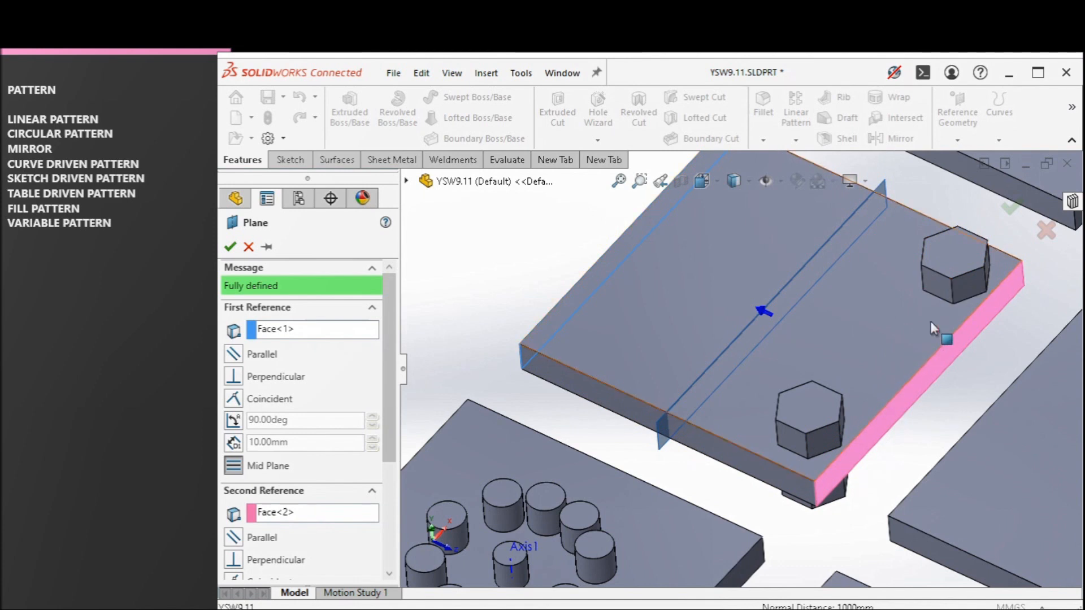
click(228, 248)
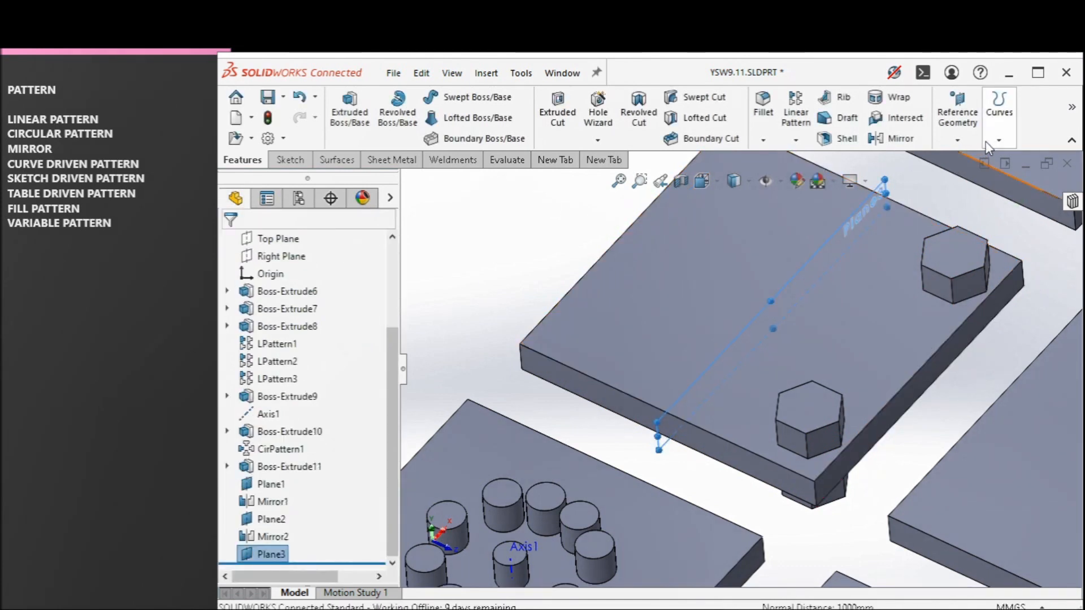
click(898, 139)
click(315, 460)
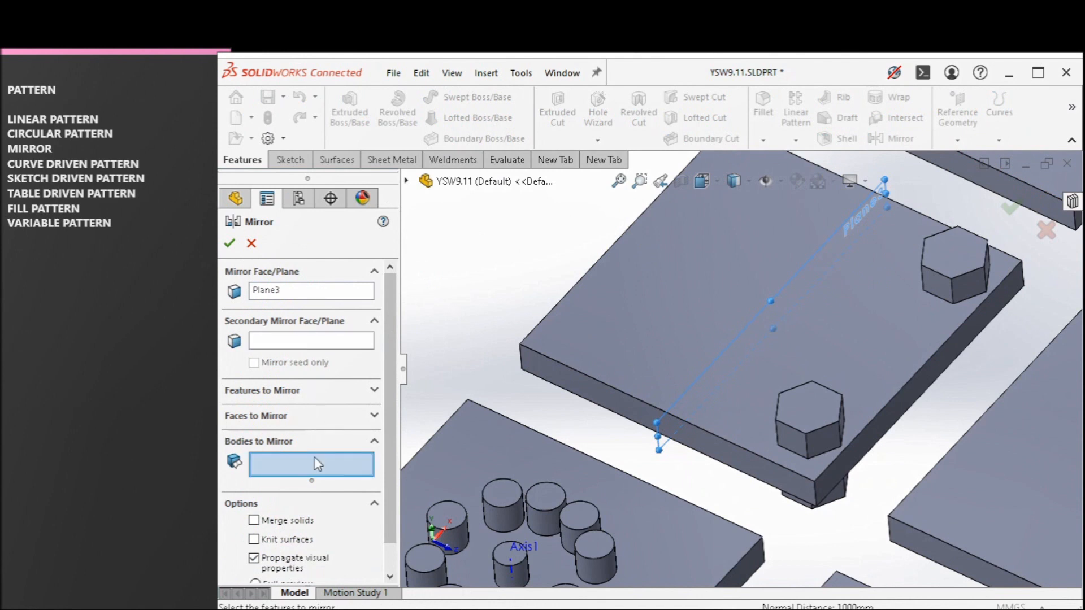
click(814, 431)
click(936, 268)
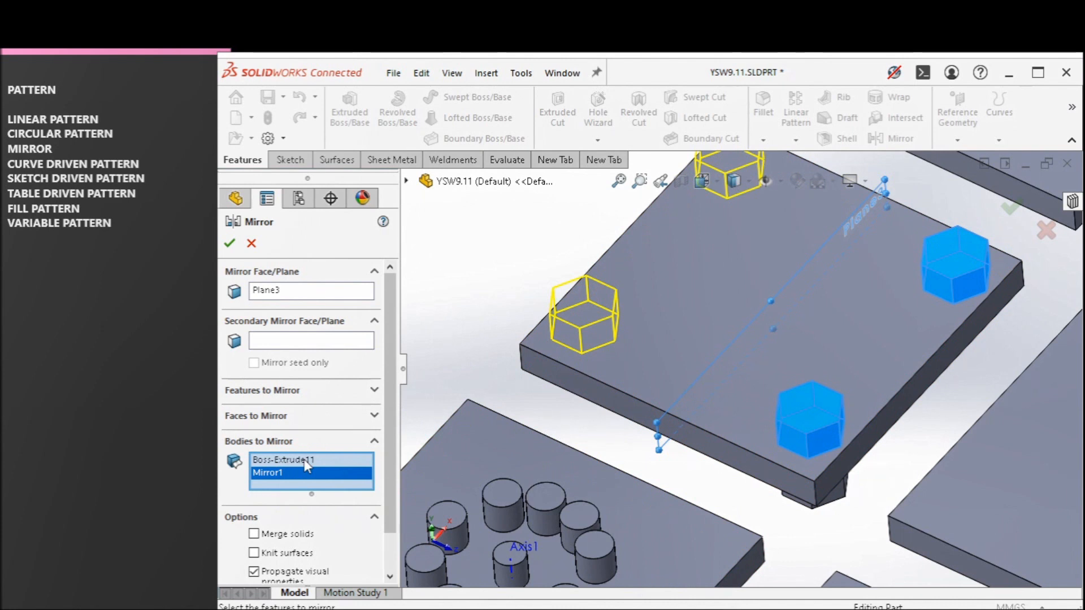
click(251, 243)
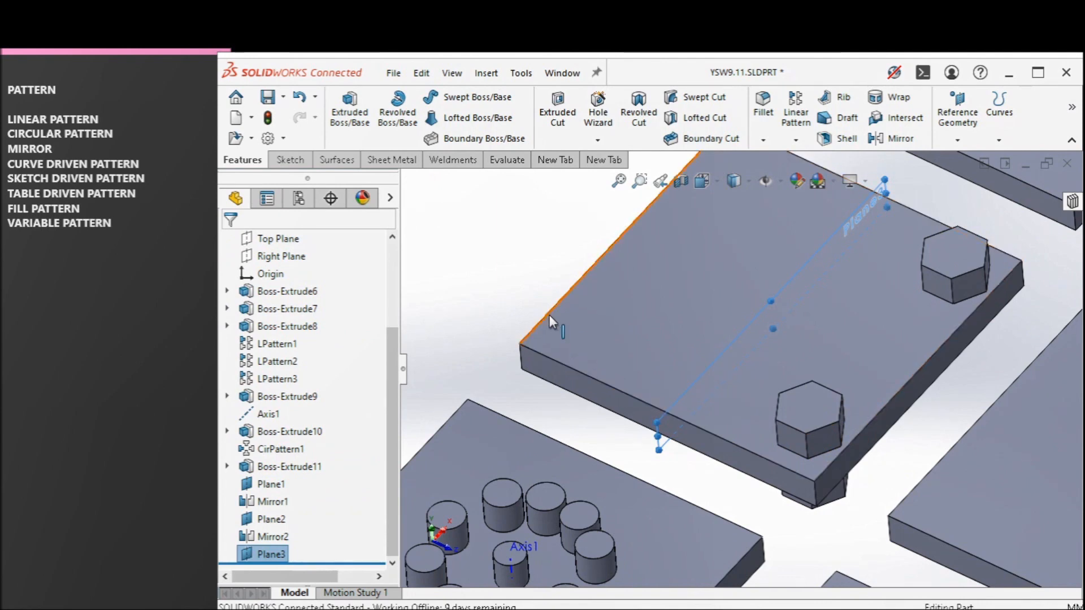
Step: Sketch a circle about 181 mm in diameter near an empty rear corner of the hexagon plate's top face
click(570, 337)
click(639, 297)
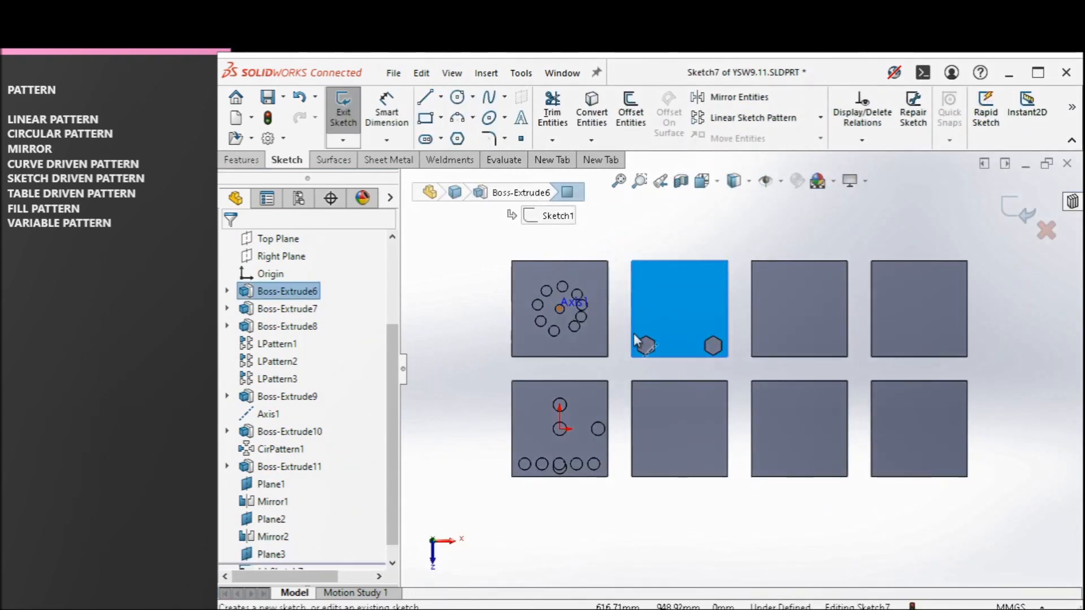
click(458, 97)
click(650, 238)
click(662, 250)
middle_drag(748, 302, 754, 222)
scroll(735, 266, up, 3)
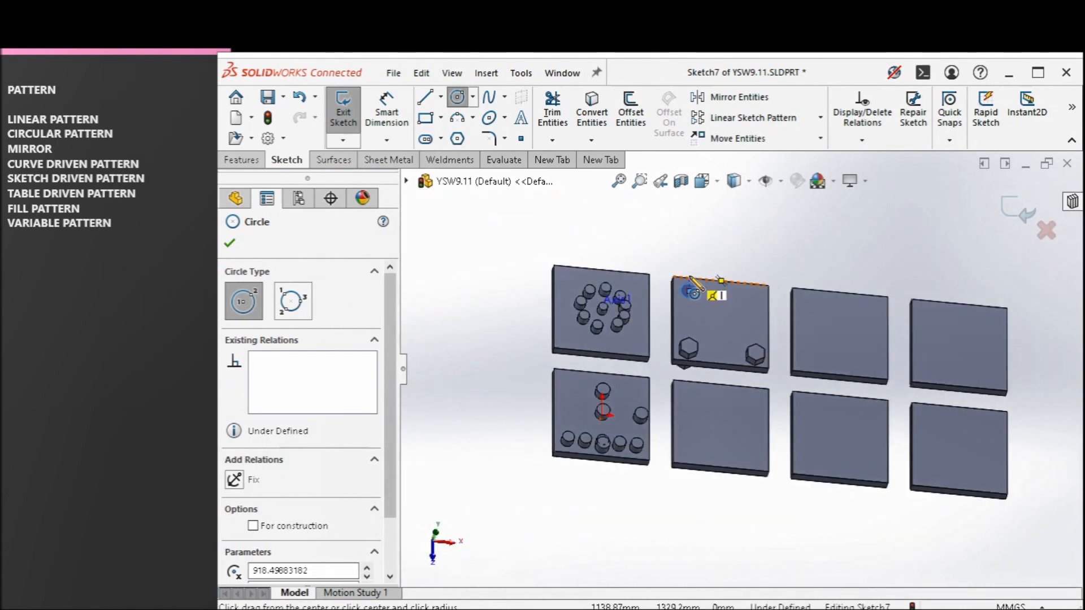
scroll(716, 288, down, 3)
Step: Extrude the circle 100 mm above the plate, merging the result with the plate body
click(247, 163)
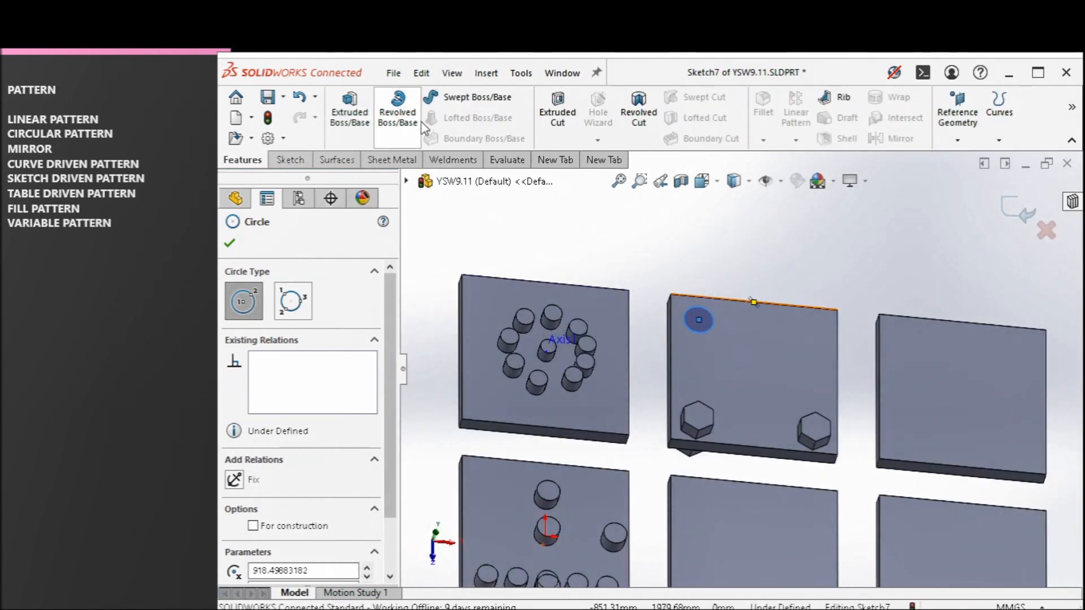
click(337, 108)
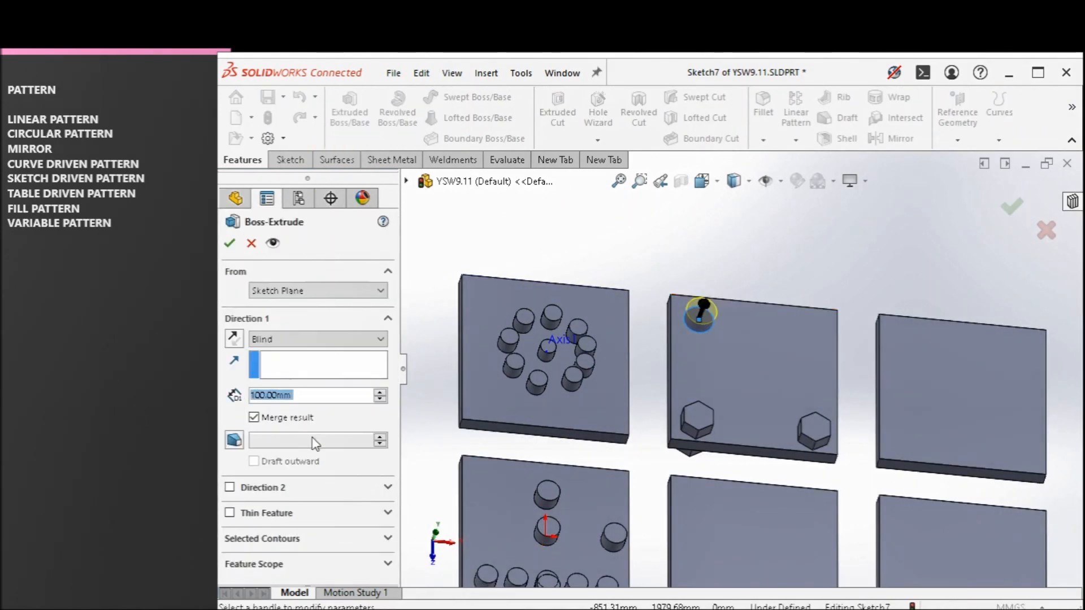
click(229, 243)
middle_drag(723, 358, 769, 267)
scroll(730, 362, down, 4)
scroll(686, 314, down, 3)
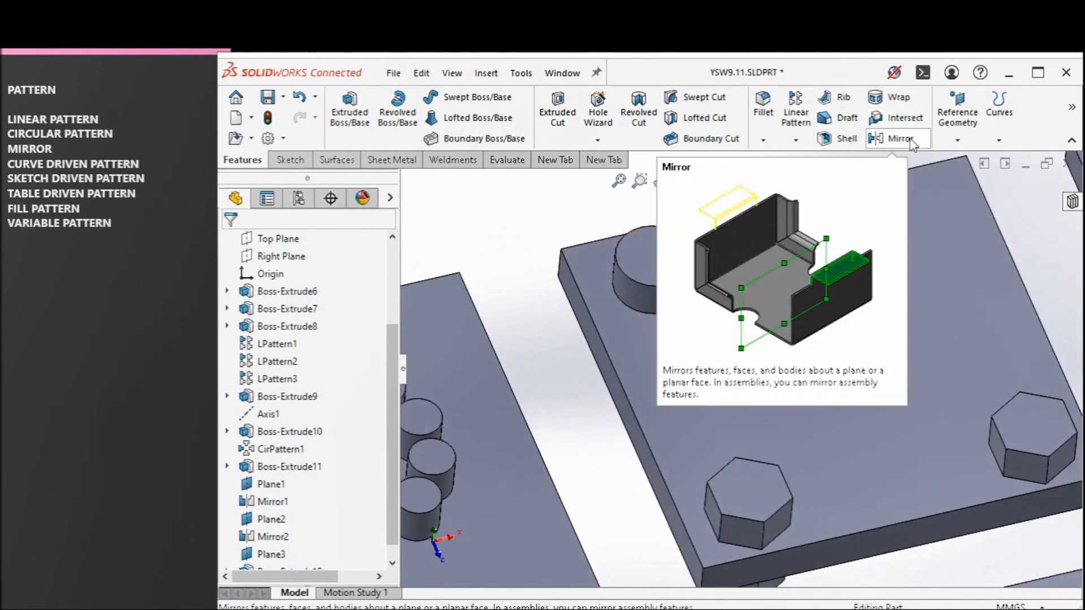
Step: Start a mirror about Plane1, try the plate with its merged cylinder as the body to mirror, and clear that body selection
scroll(735, 281, up, 4)
scroll(707, 283, down, 6)
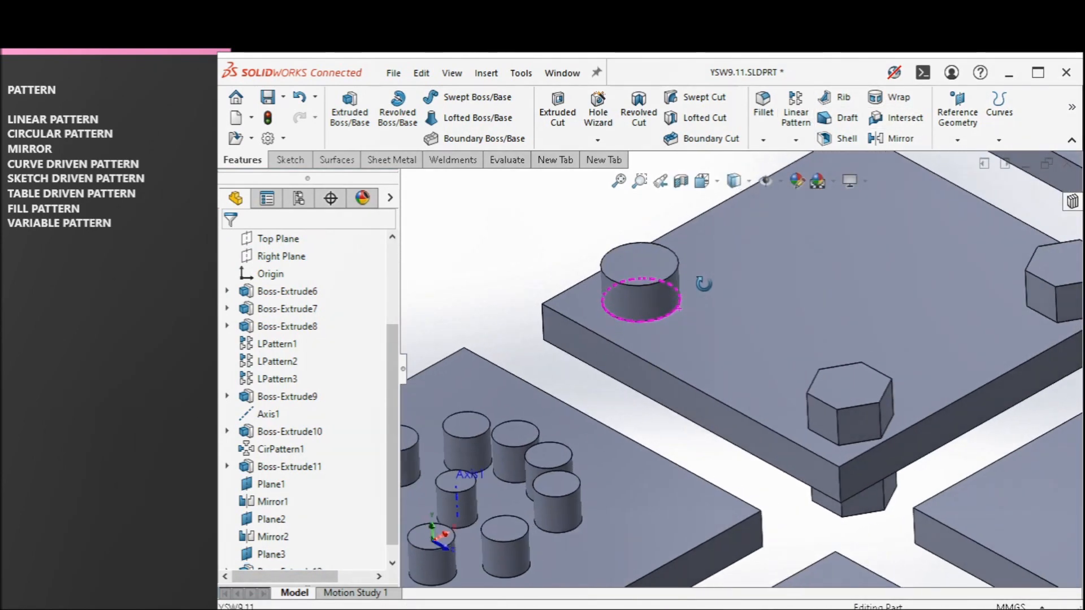
scroll(849, 328, up, 2)
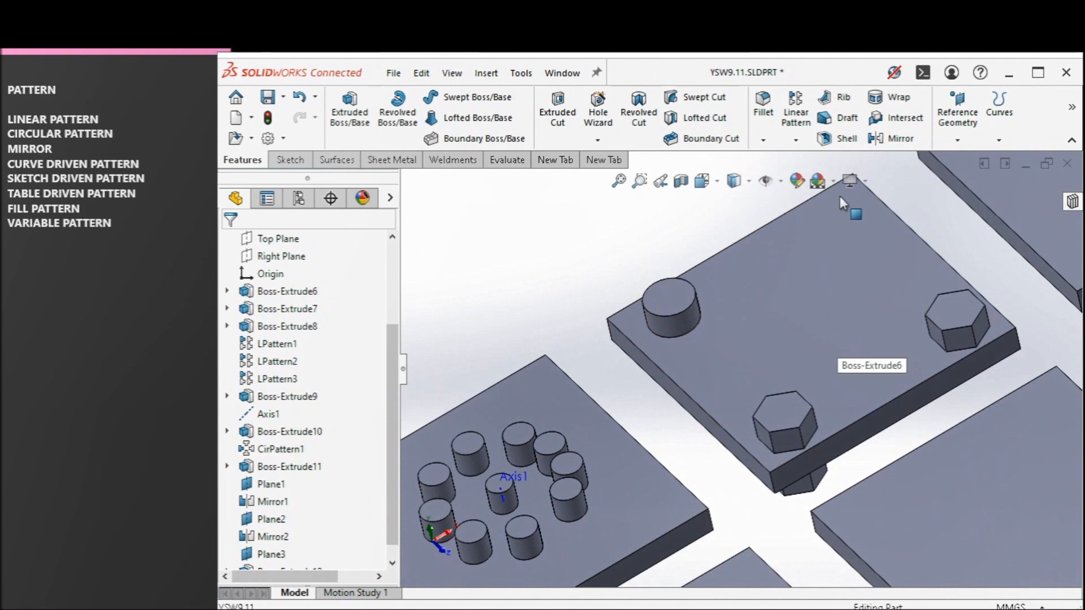
scroll(333, 497, down, 1)
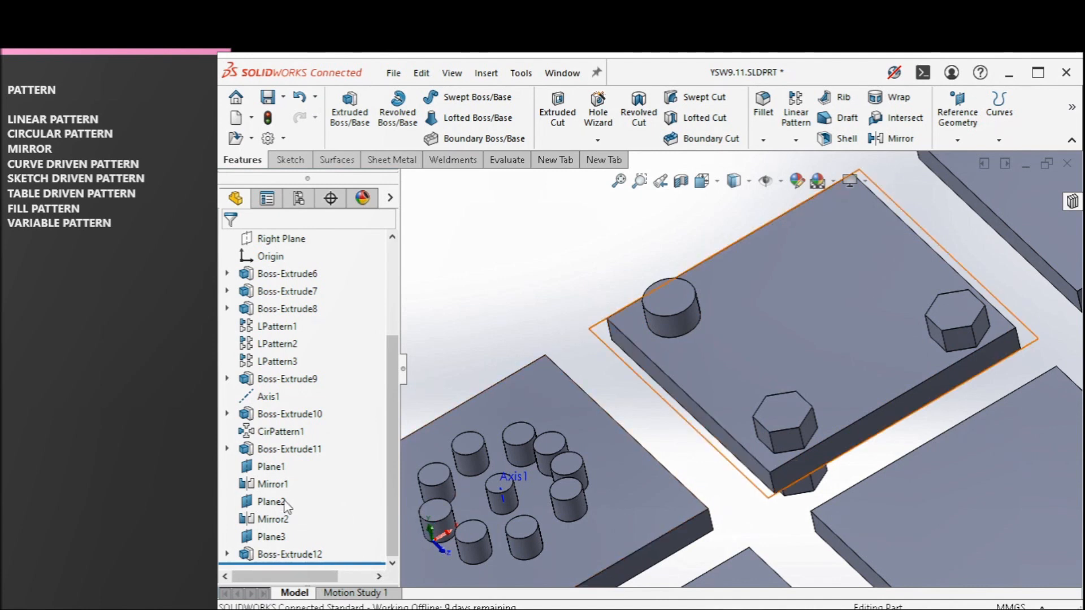
click(268, 467)
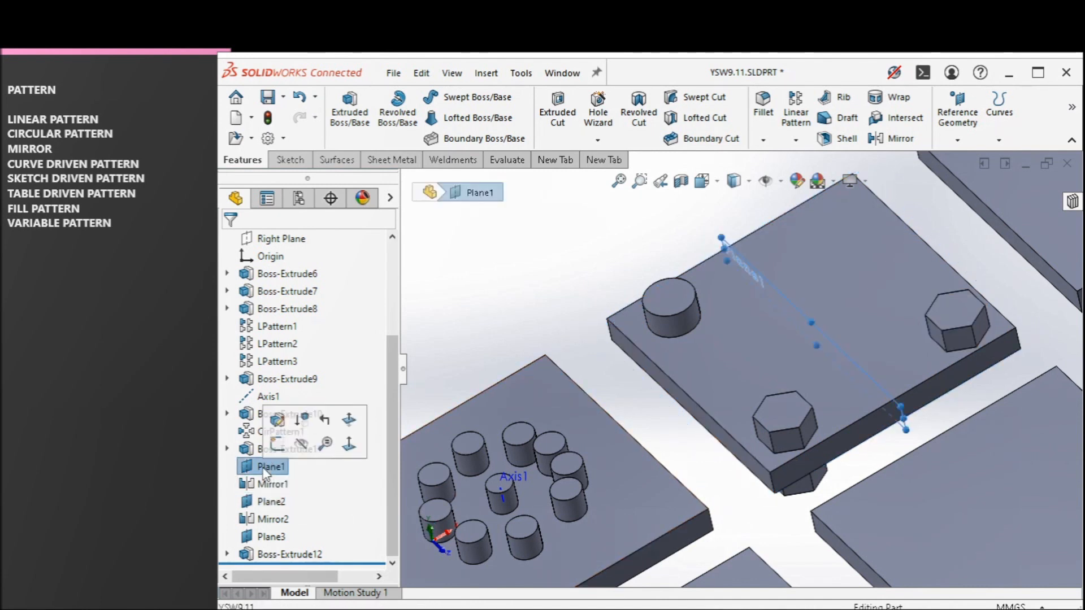
click(893, 138)
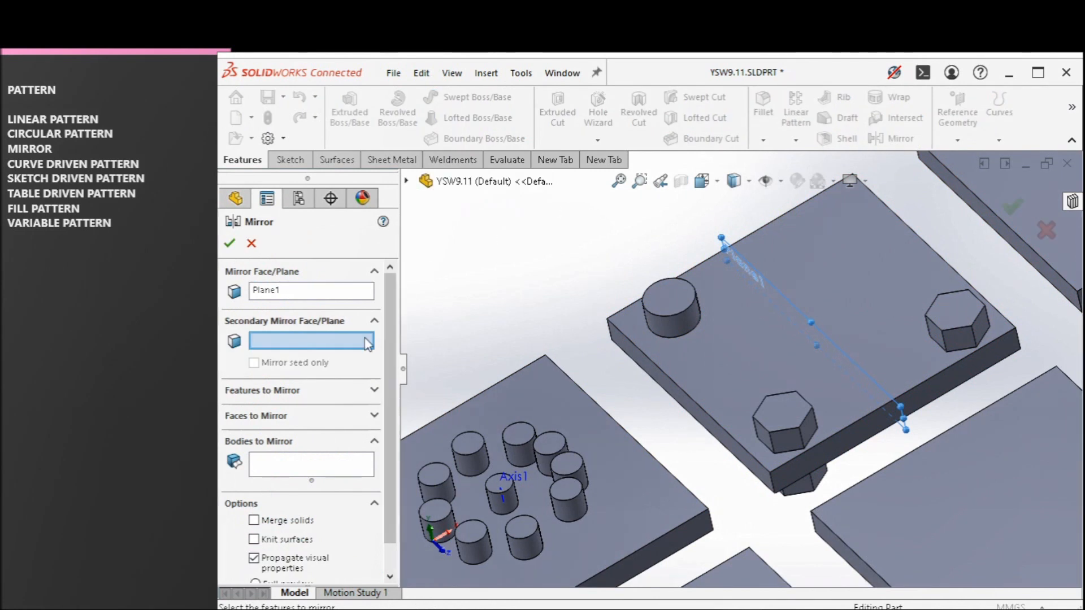
click(325, 472)
click(722, 316)
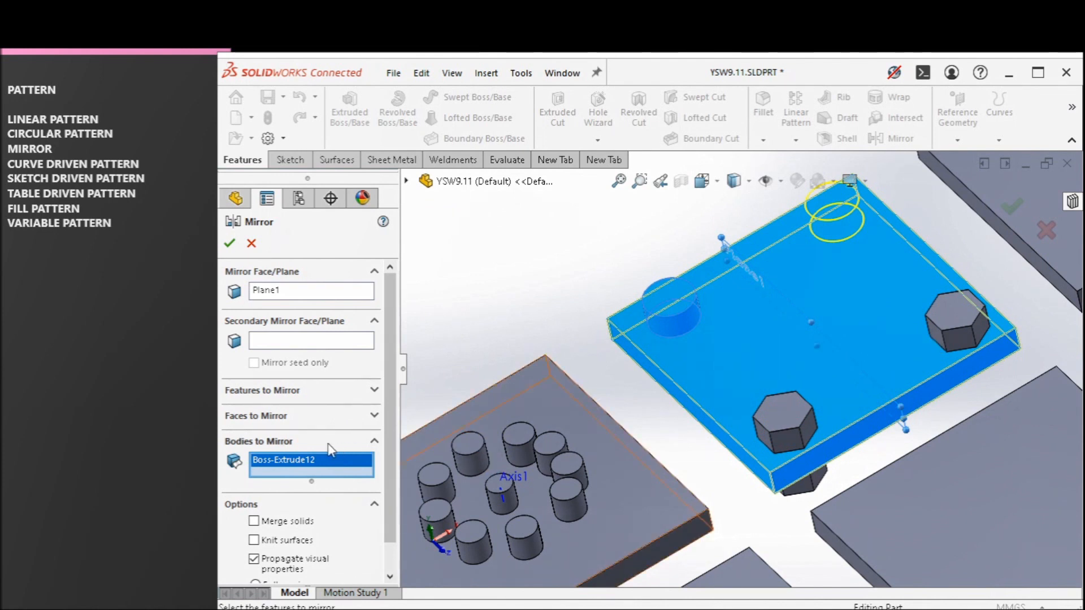
right_click(310, 470)
click(353, 476)
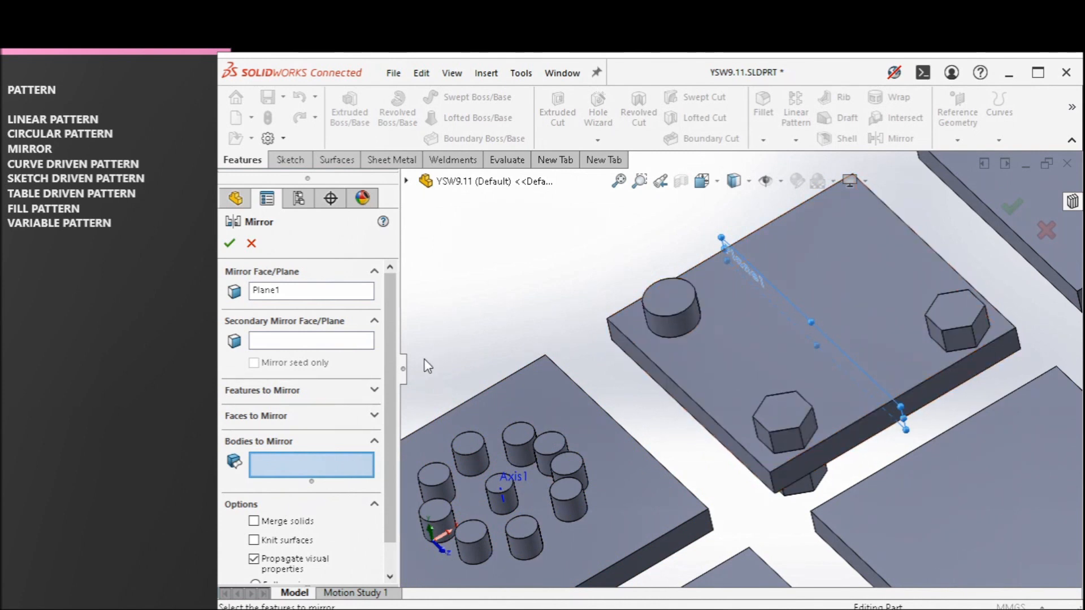
Step: Mirror the cylinder extrusion as a feature about Plane1 to the plate's other rear corner
click(310, 391)
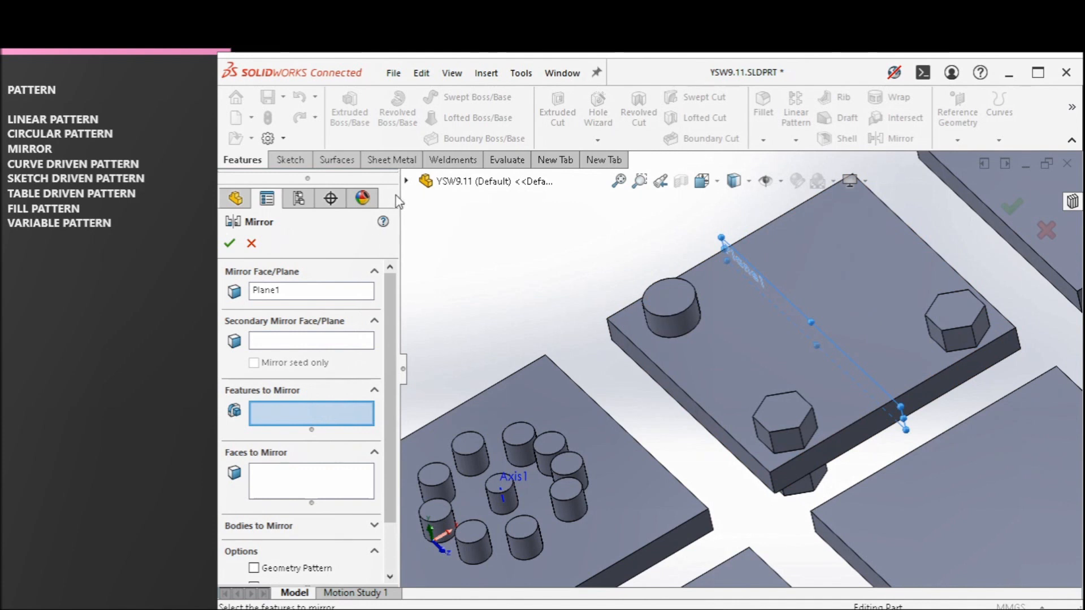
click(406, 181)
scroll(445, 490, down, 2)
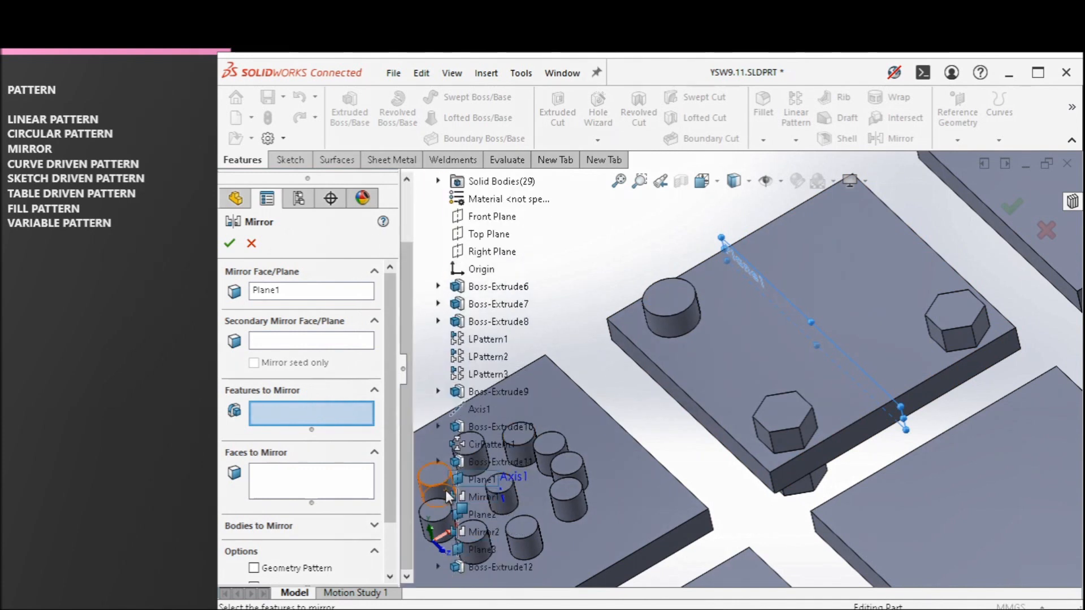
click(495, 571)
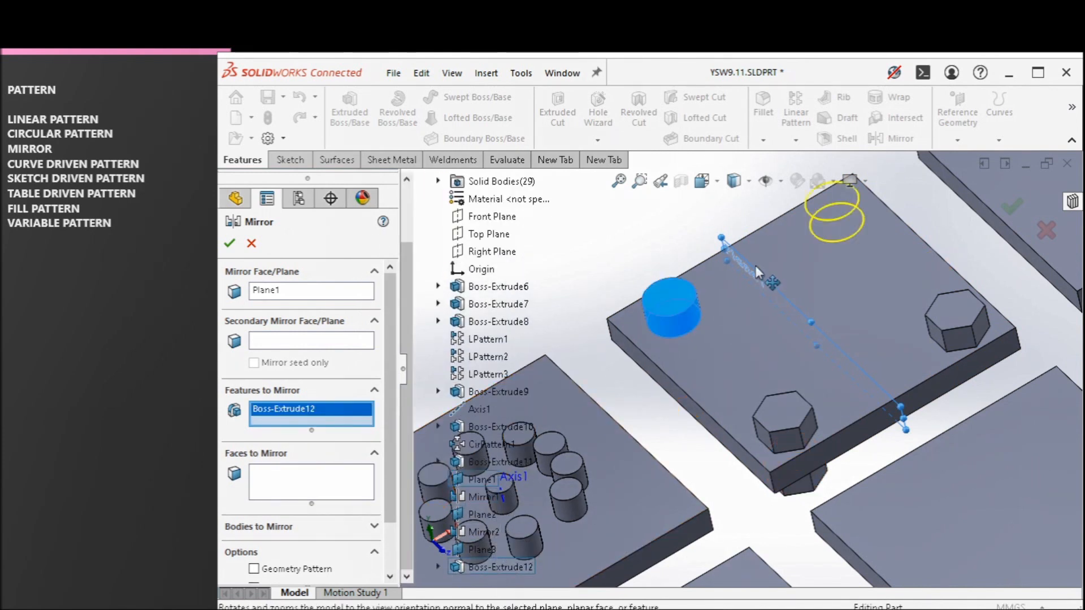
middle_drag(700, 229, 736, 223)
middle_drag(789, 261, 793, 275)
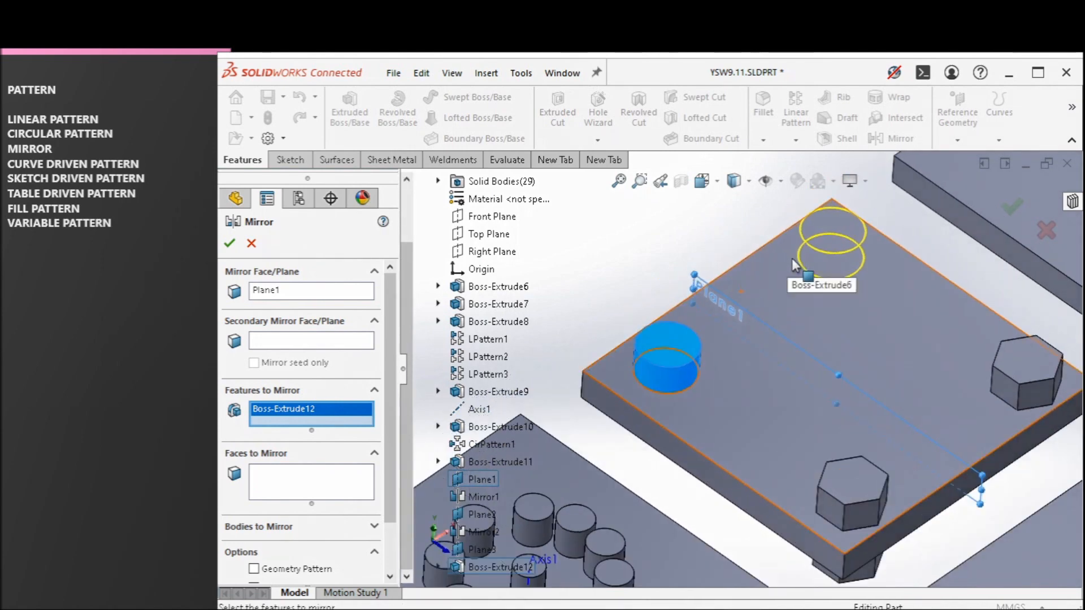
click(230, 243)
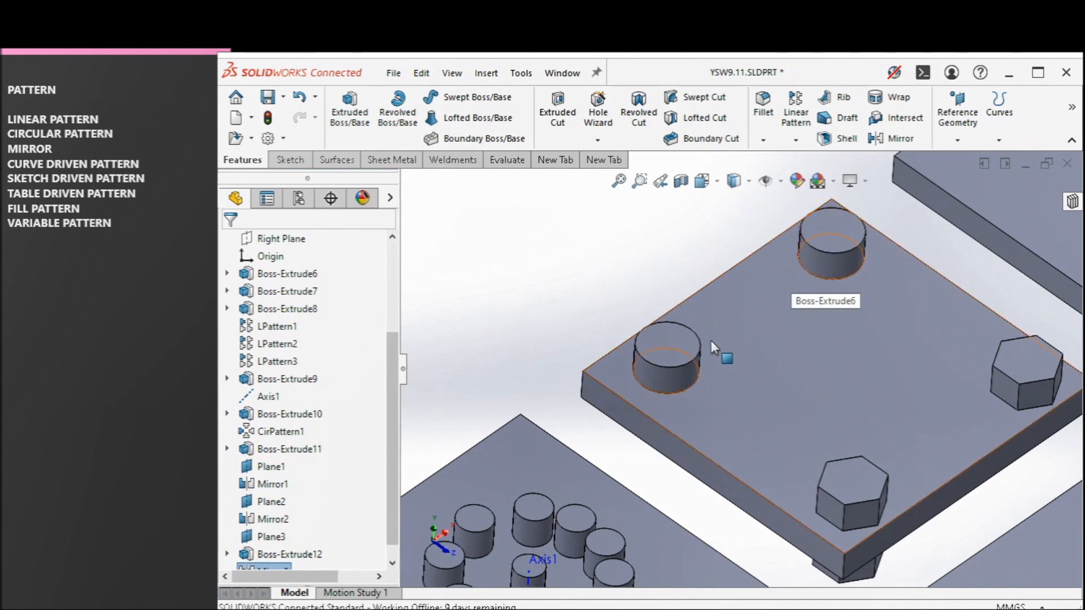
middle_drag(711, 340, 812, 415)
middle_drag(735, 269, 835, 355)
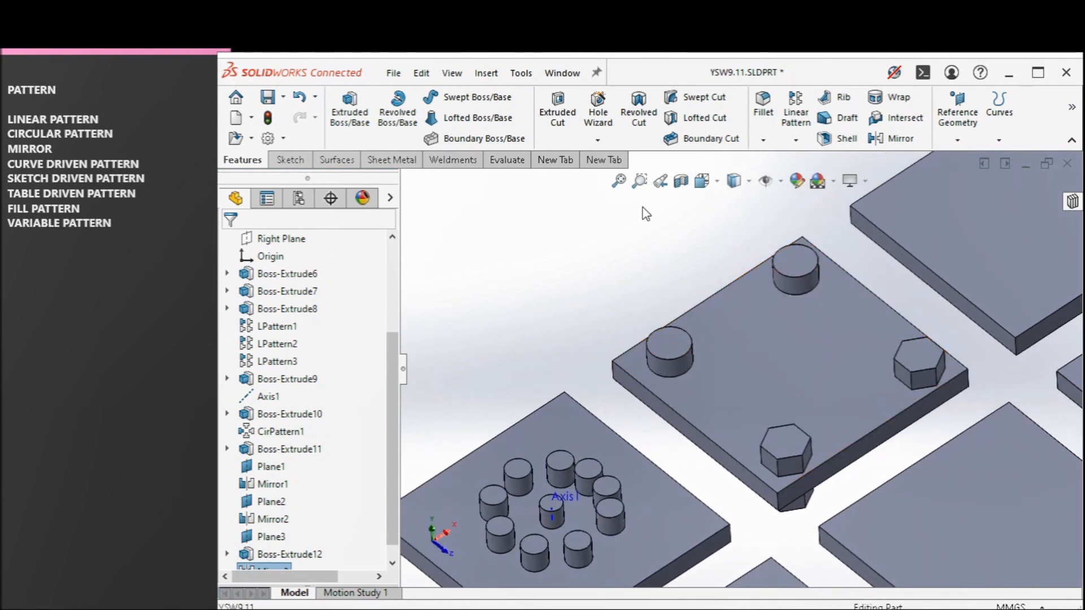
click(661, 215)
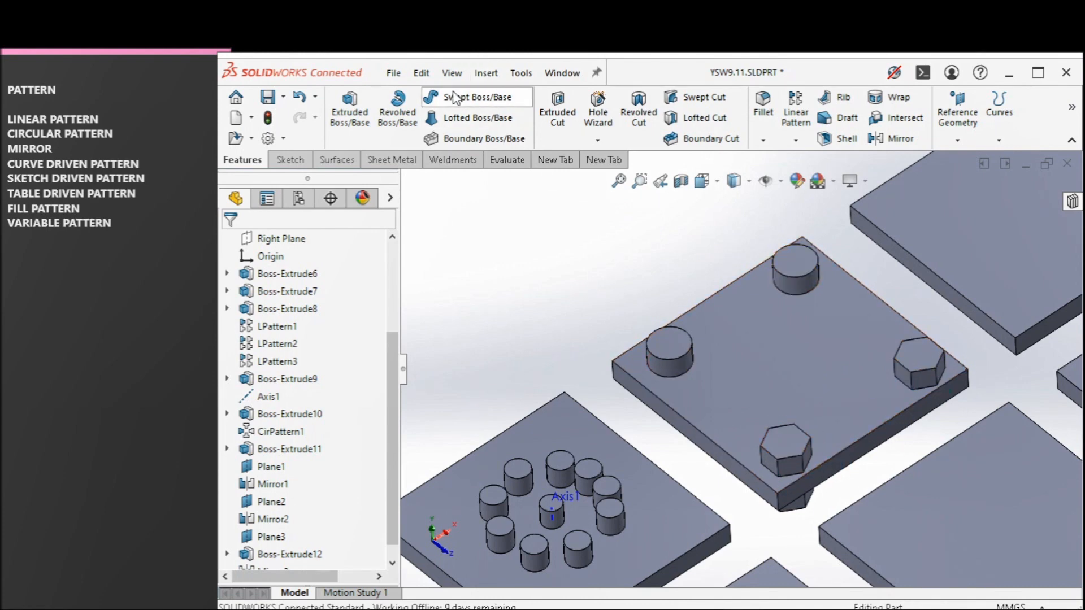
Step: Delete the three hexagonal bodies above and below the plate with Delete/Keep Body
click(486, 73)
mouse_move(491, 79)
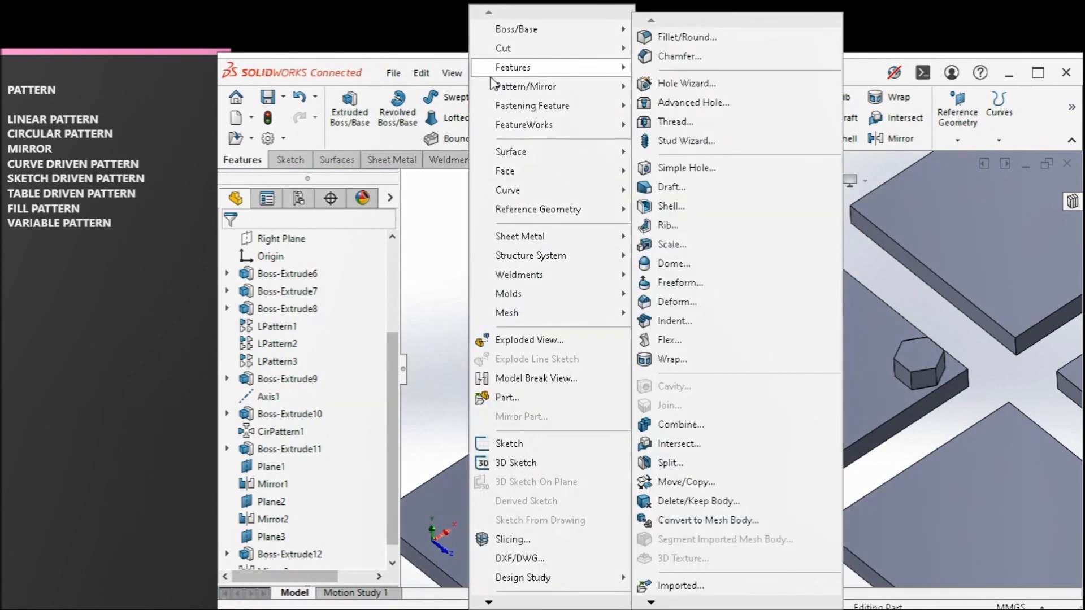
click(729, 501)
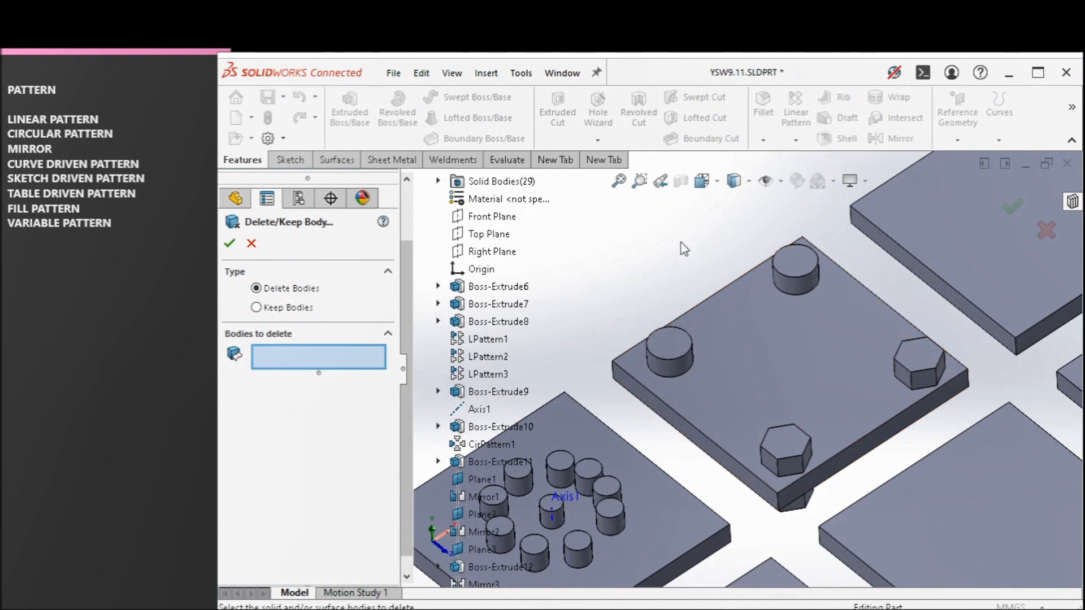
click(805, 282)
click(811, 287)
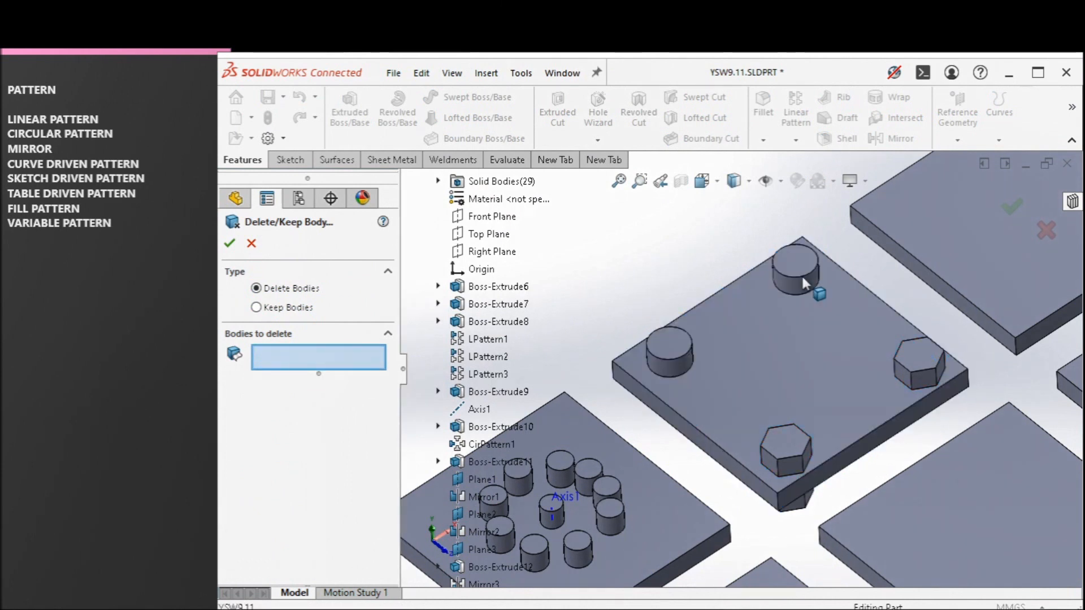
click(785, 449)
click(921, 376)
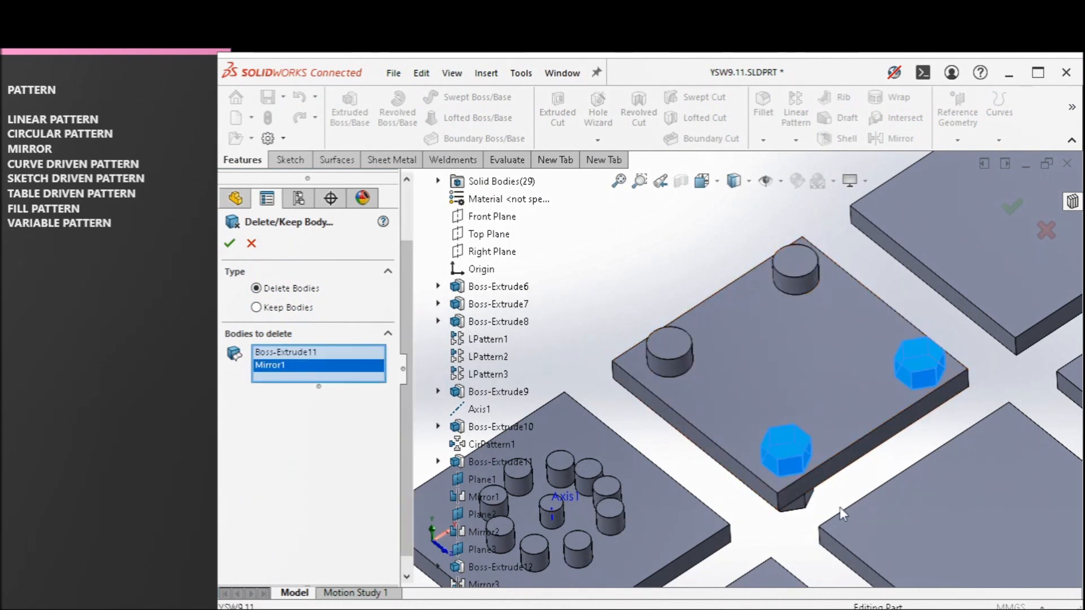
click(788, 486)
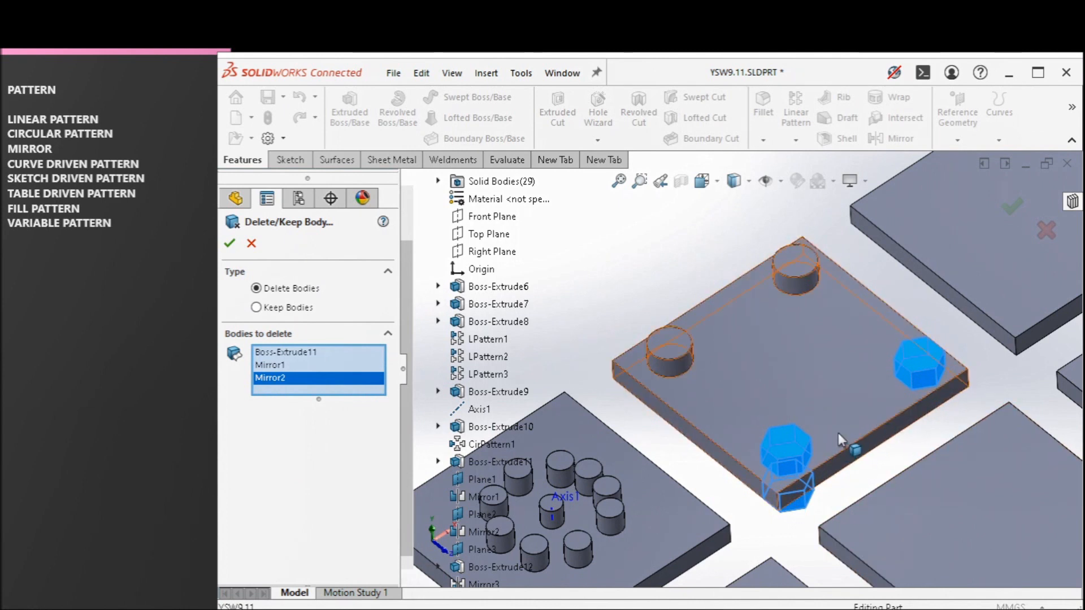
click(230, 243)
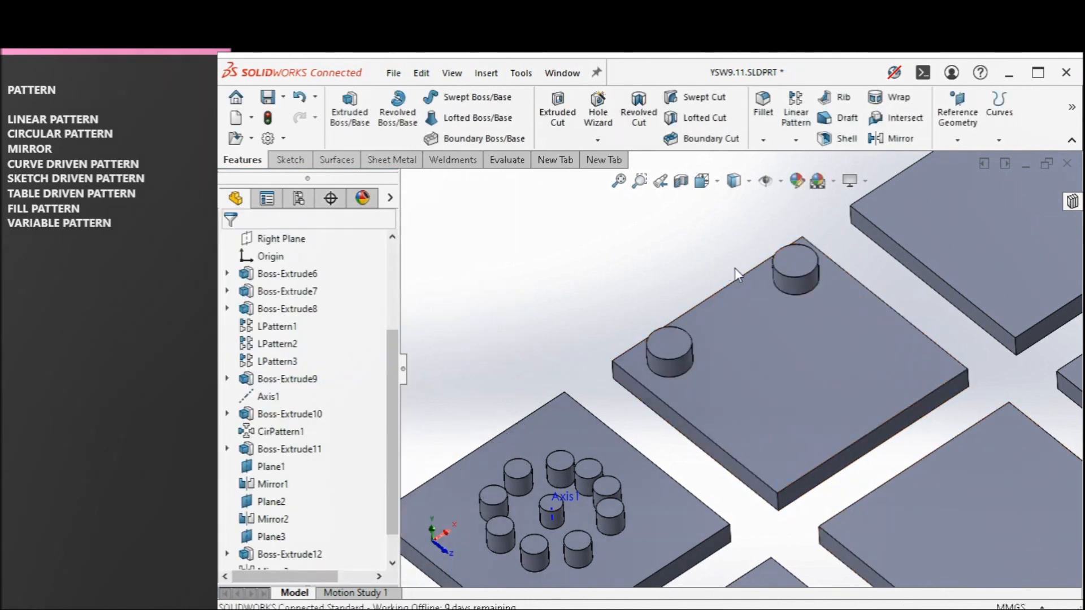
Step: Try adding the plate body with its merged cylinders to the existing body deletion, and undo that change
scroll(758, 297, down, 2)
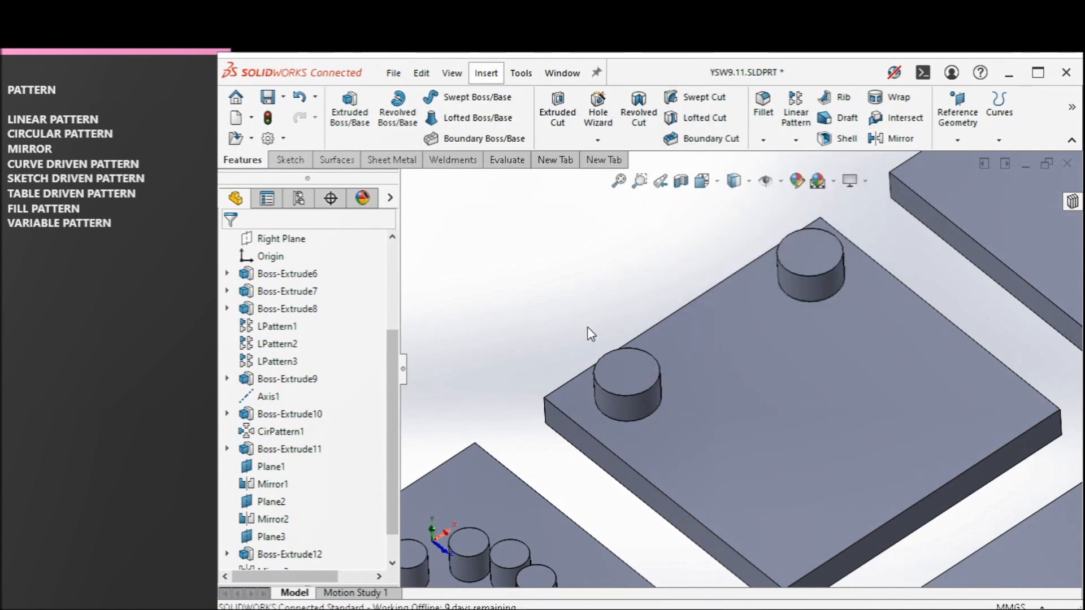
scroll(714, 356, up, 3)
scroll(840, 405, down, 2)
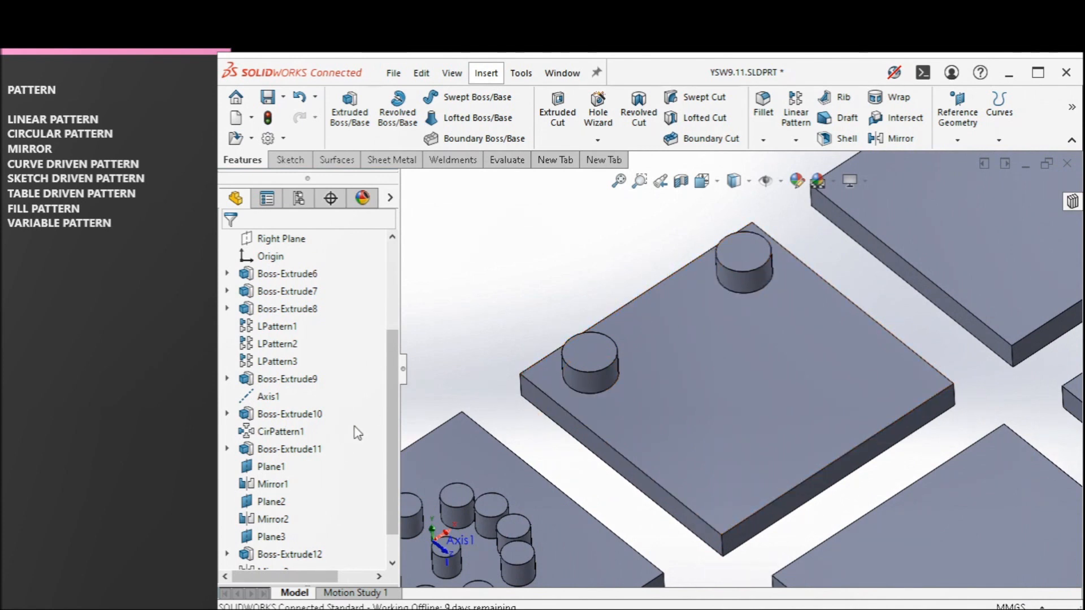
right_click(320, 557)
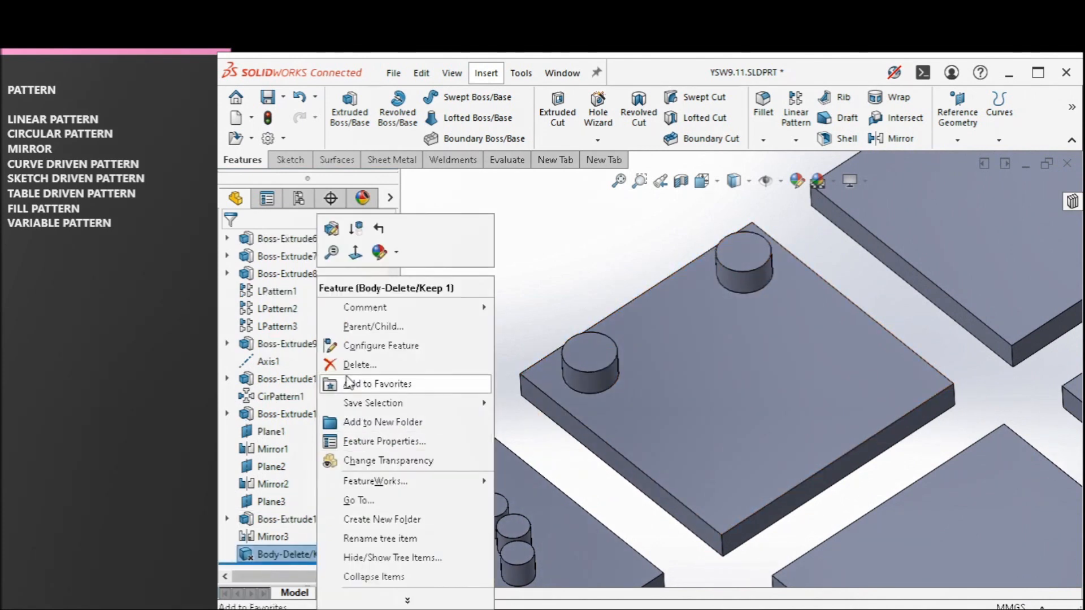
click(331, 229)
click(754, 289)
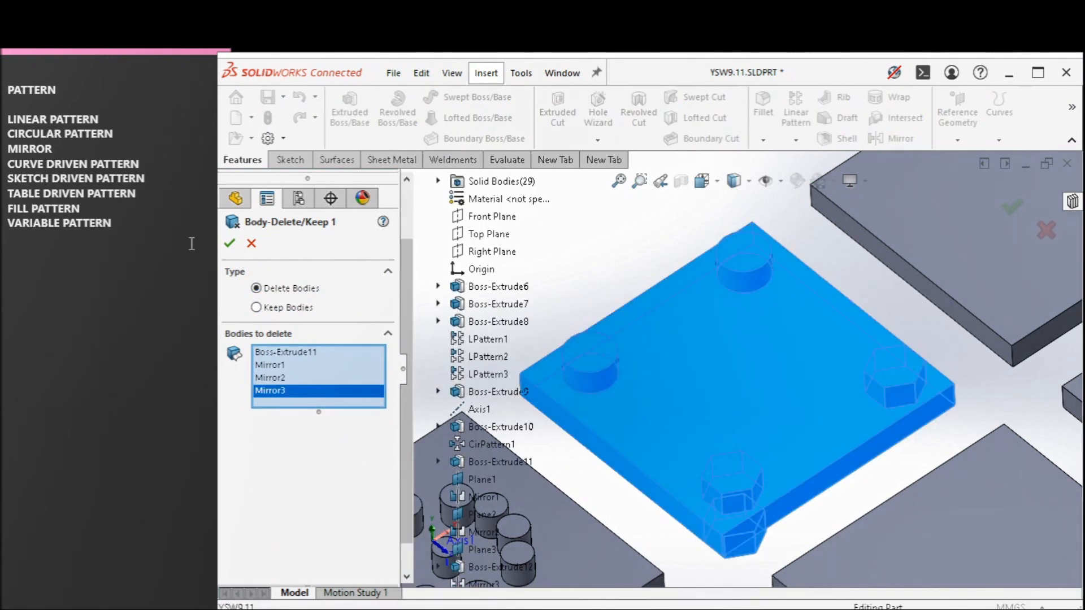
click(228, 244)
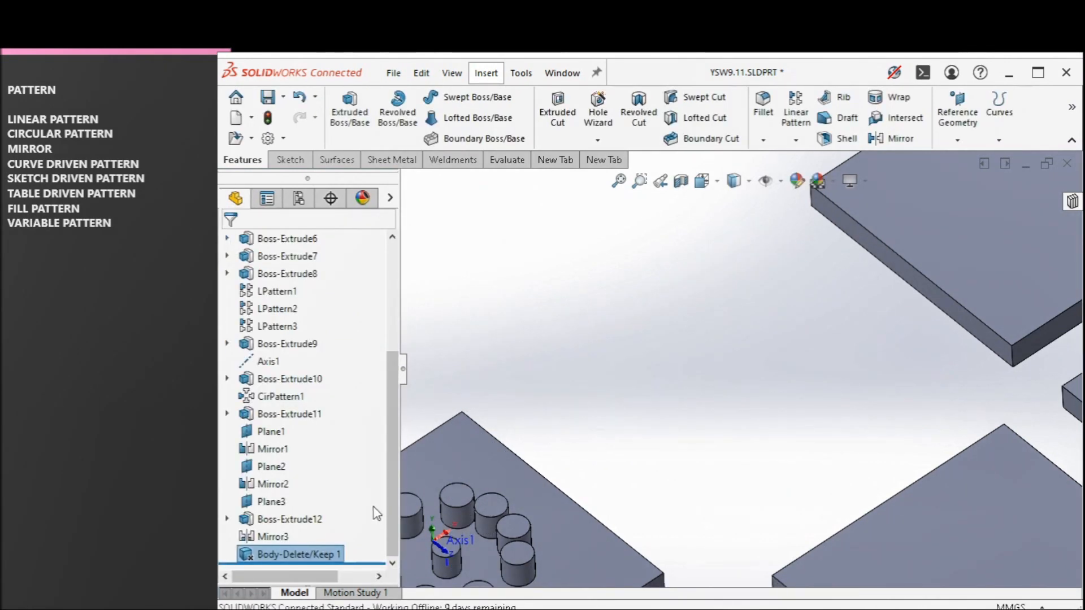
key(ctrl+z)
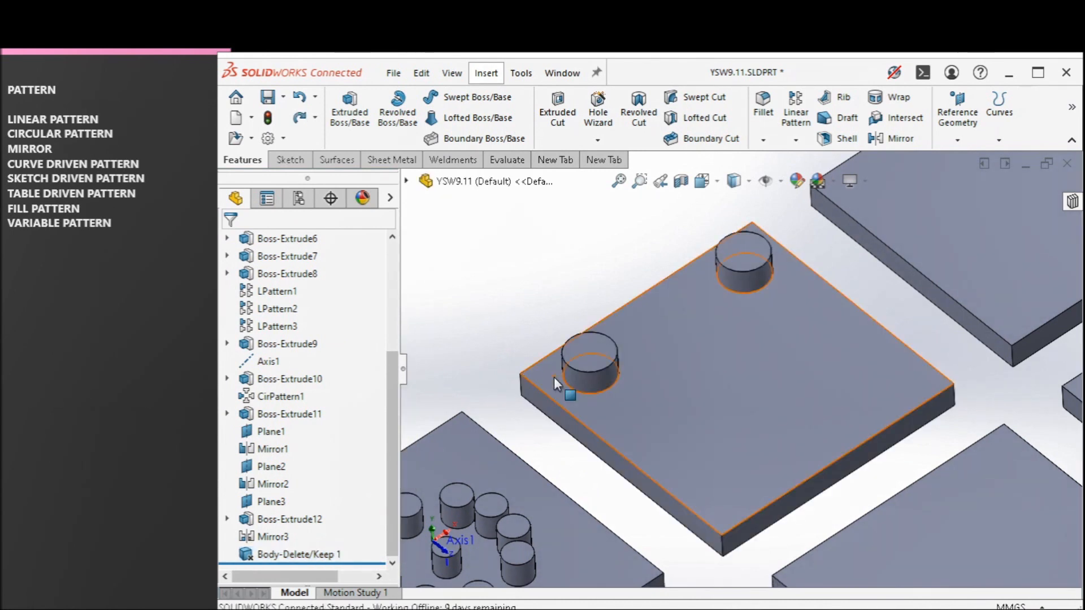
Step: Turn off merging for the original cylinder extrusion so it is a separate body, and delete the cylinder's mirror feature, Mirror3
click(589, 374)
click(634, 308)
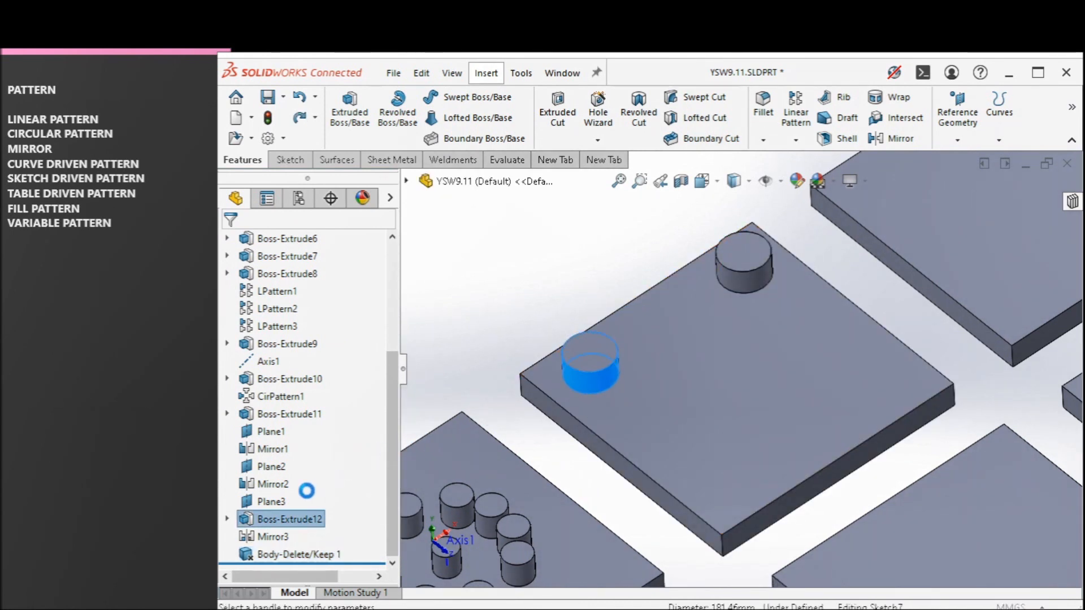
click(254, 417)
click(231, 242)
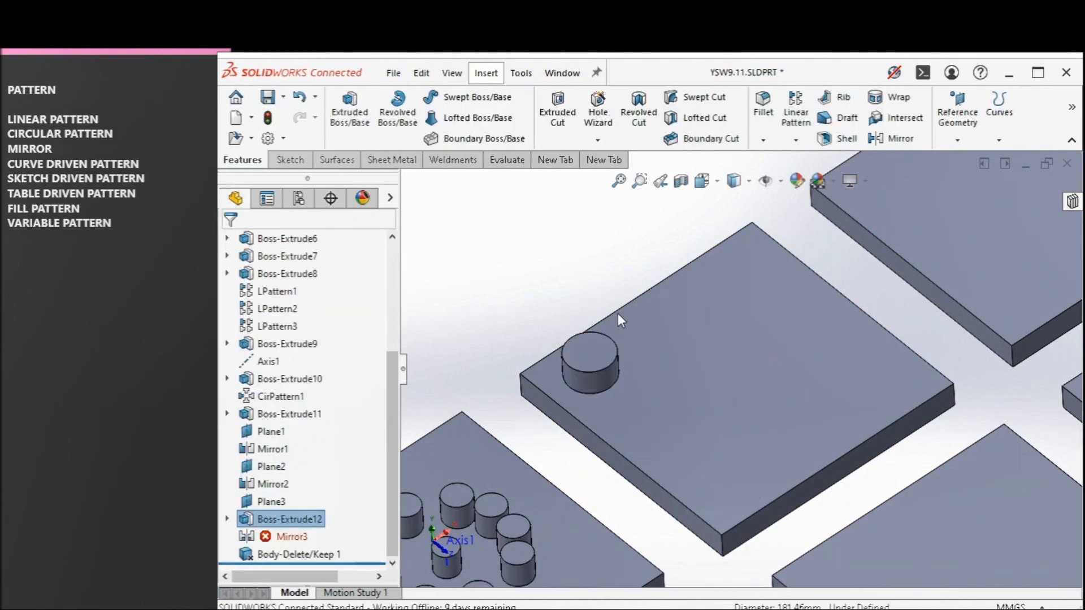
click(287, 537)
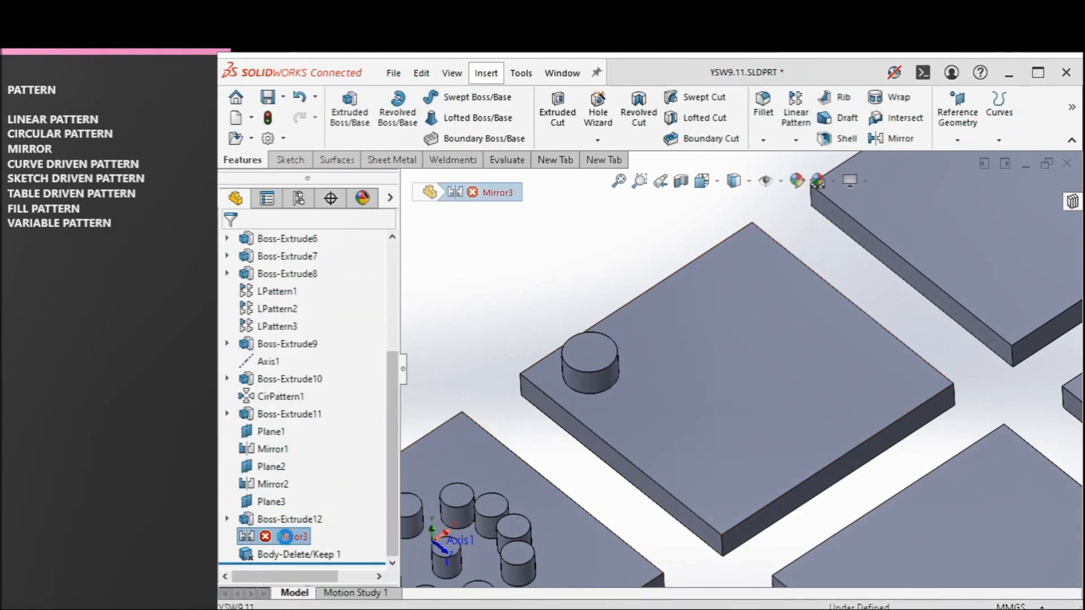
key(Delete)
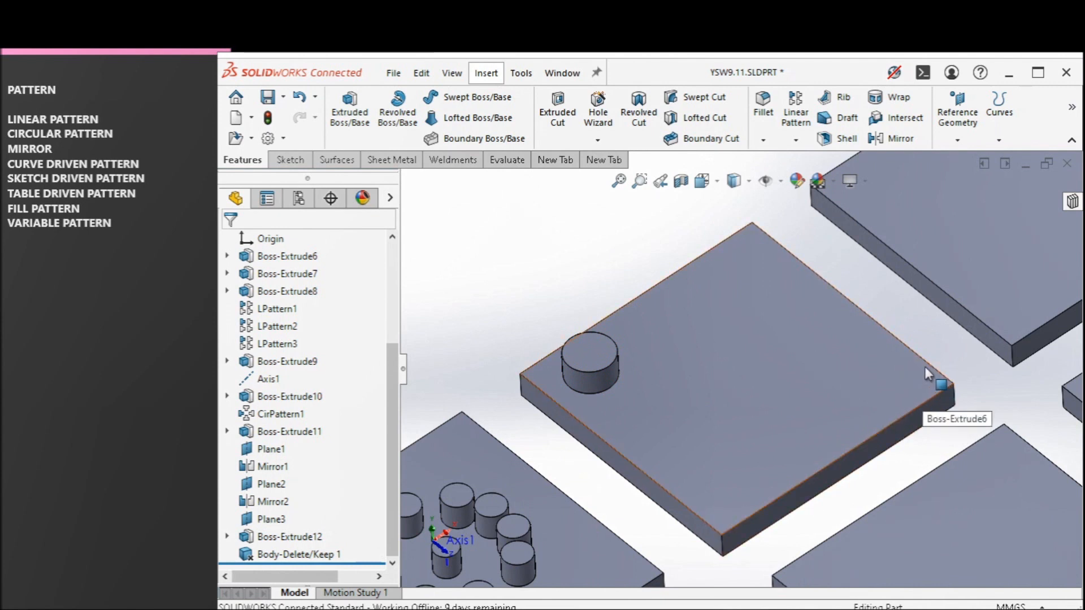
Step: Create a mid plane between two adjacent side faces of the single-cylinder plate, running diagonally across it
middle_drag(914, 374, 907, 390)
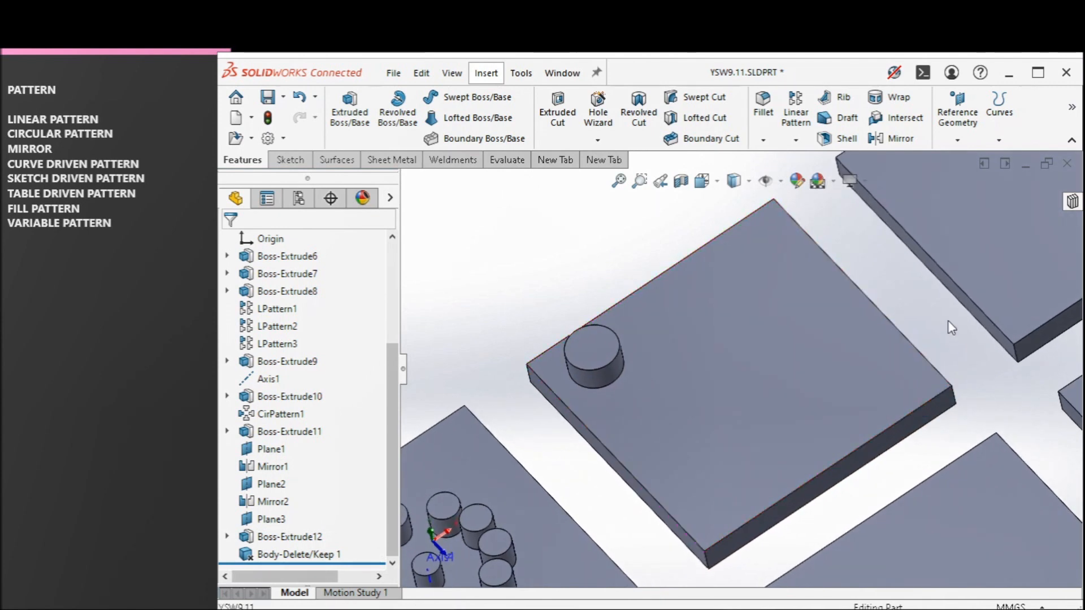
click(958, 141)
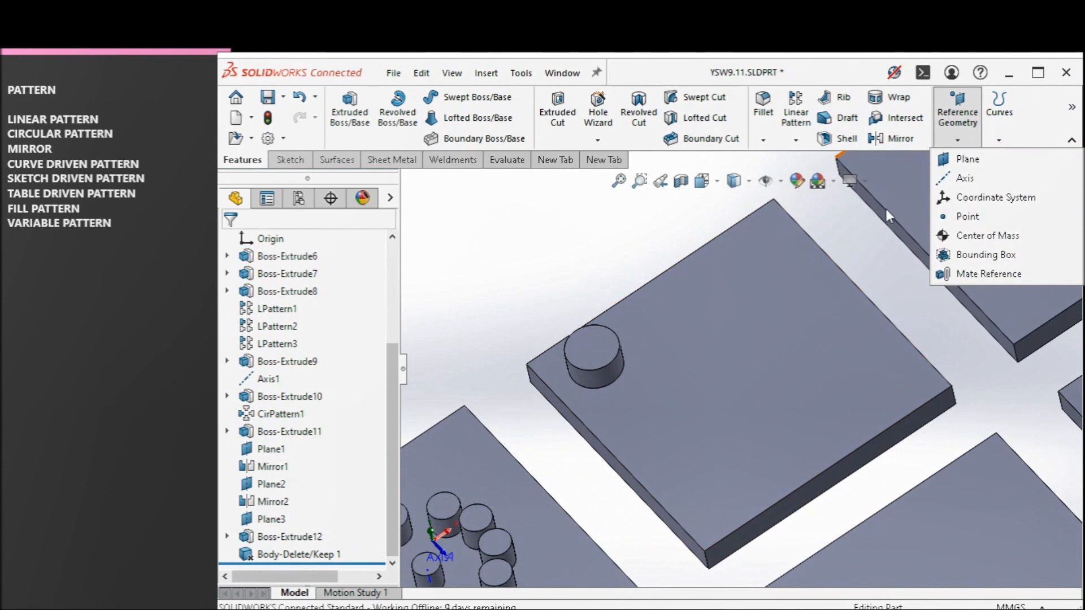
click(876, 240)
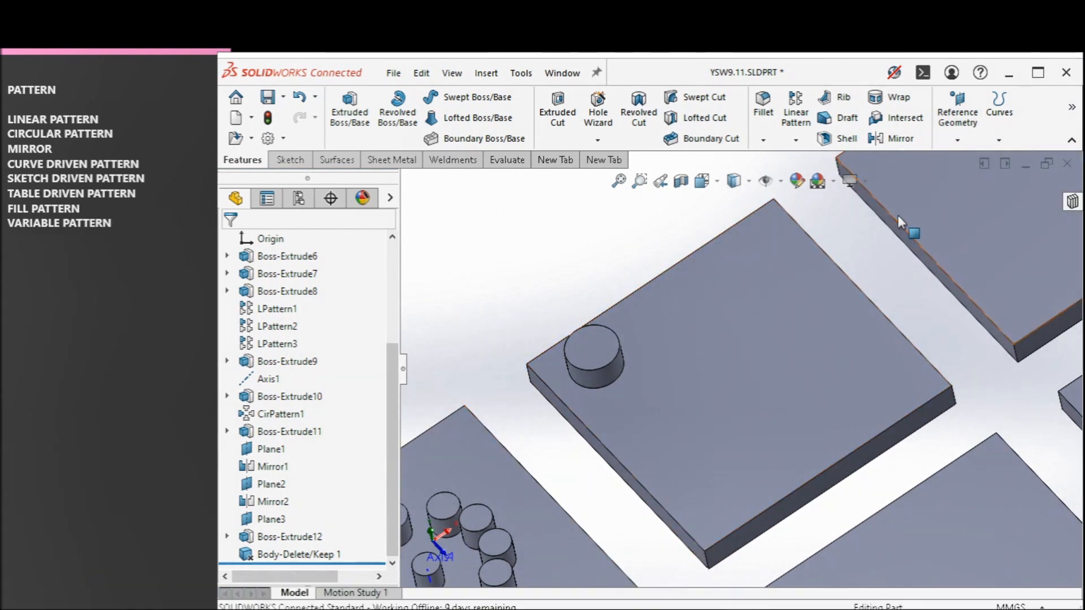
click(957, 140)
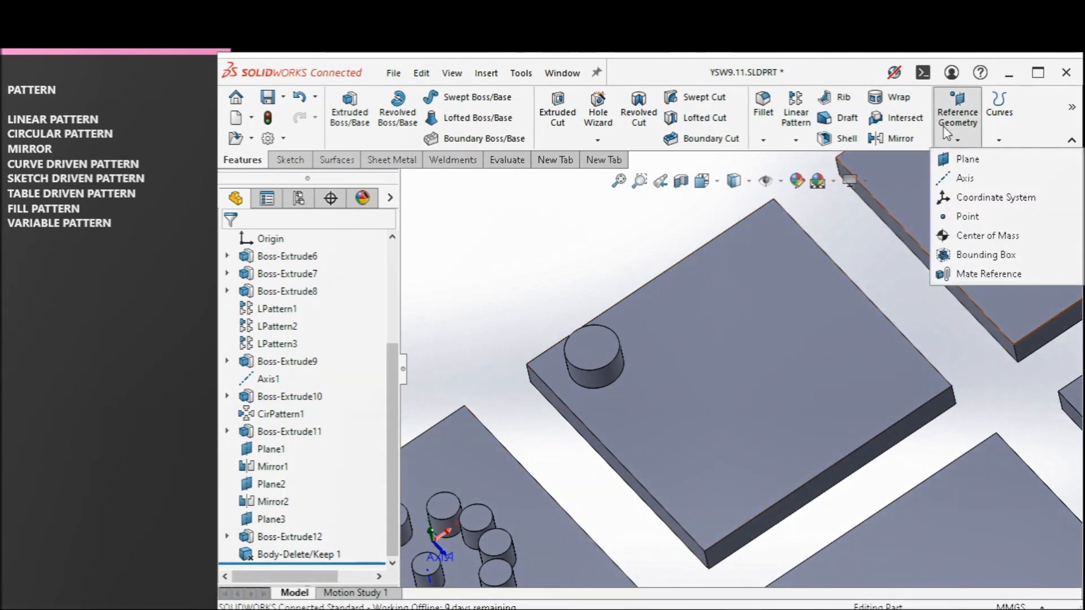
click(959, 161)
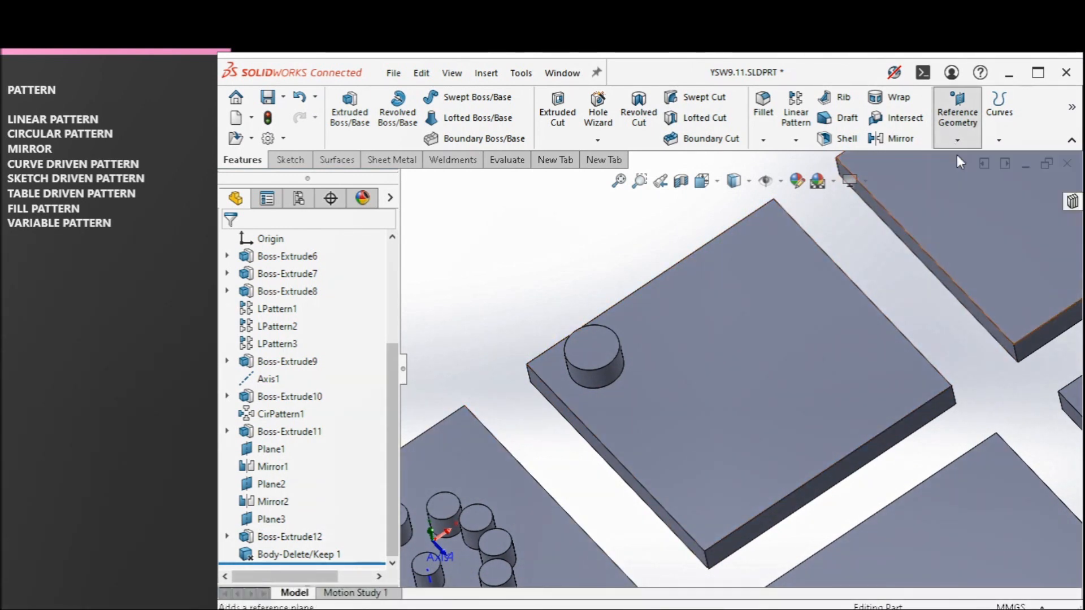
click(858, 479)
click(694, 547)
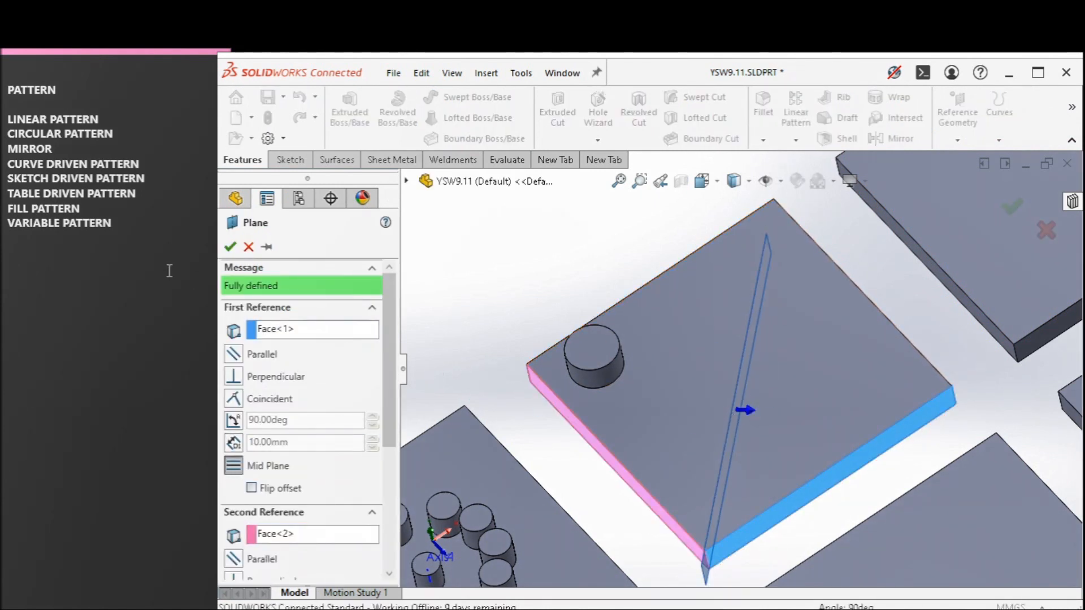
click(230, 246)
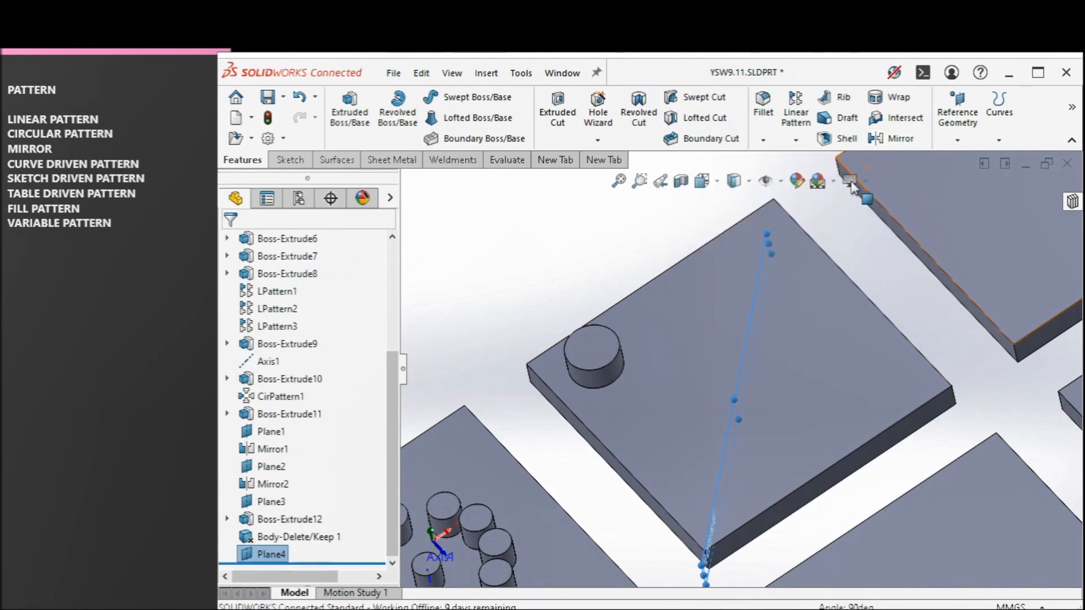
Step: Mirror the cylinder as a separate body about the new diagonal plane to the plate's opposite corner
click(796, 140)
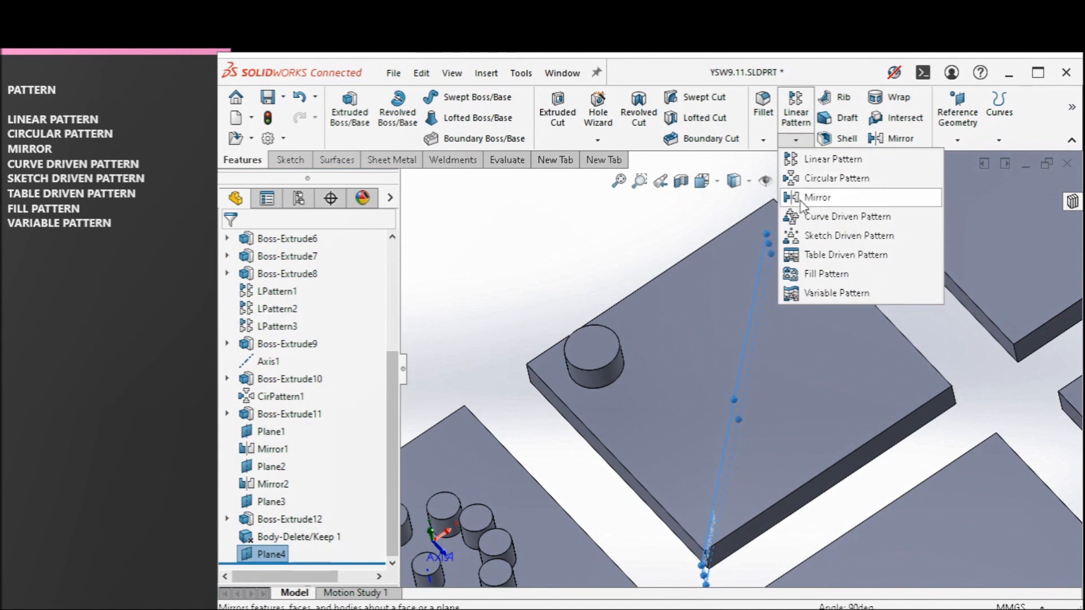
click(817, 198)
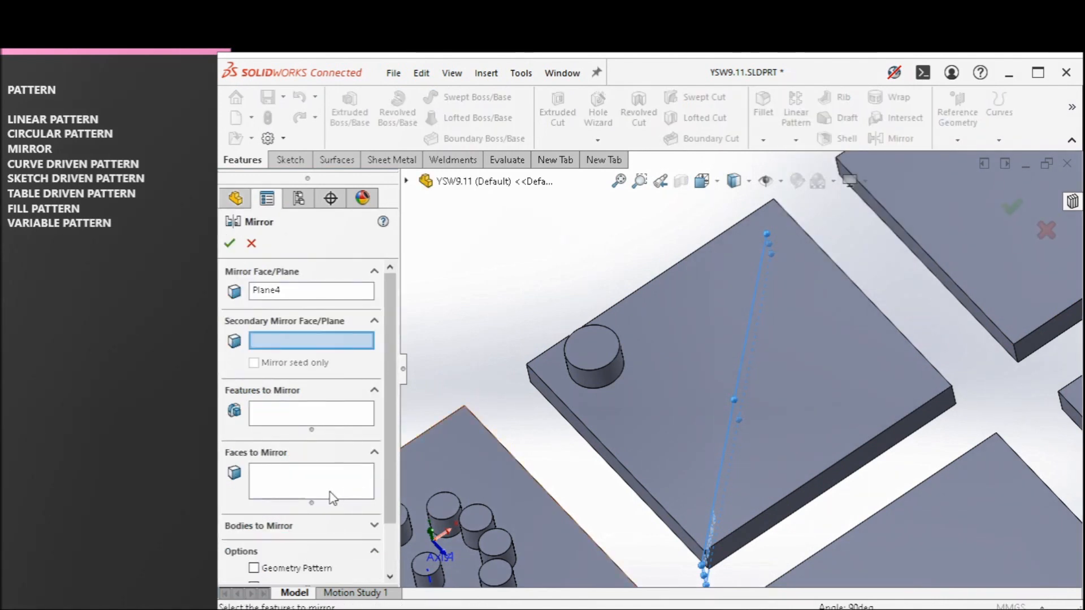
click(291, 528)
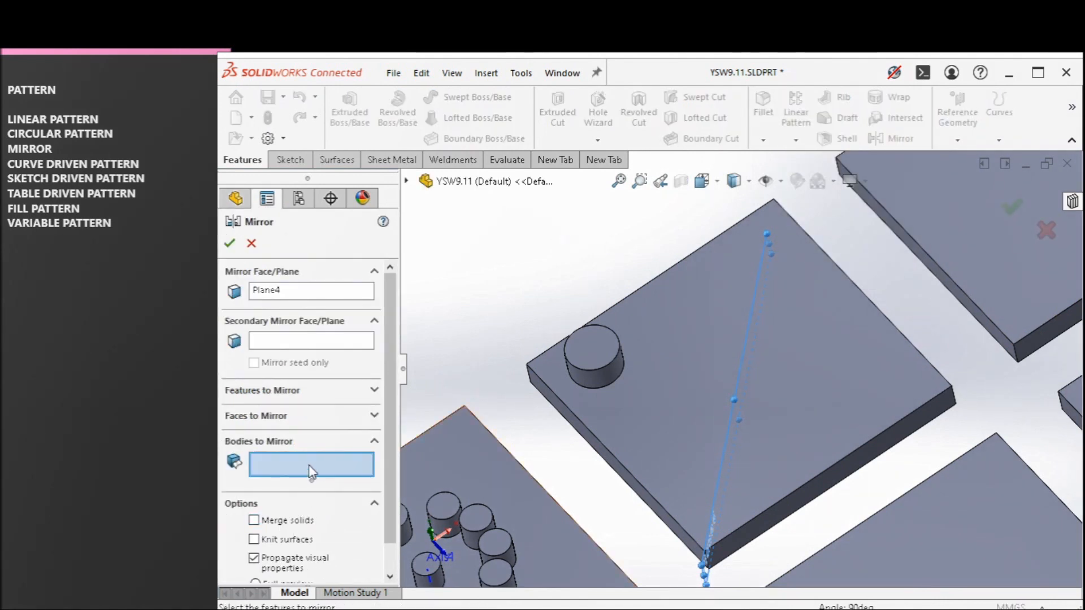
click(587, 365)
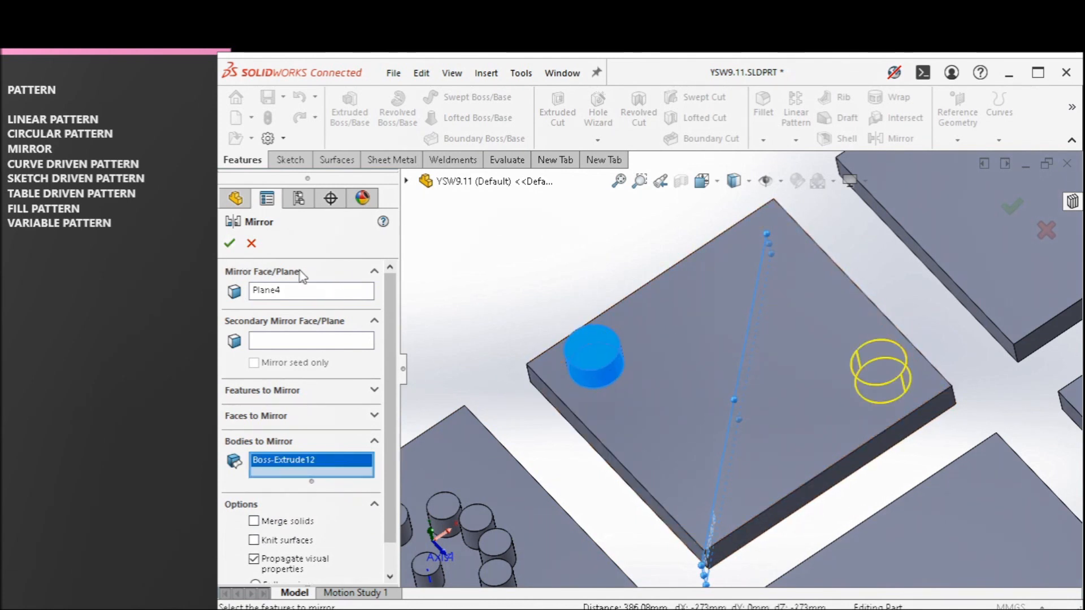
click(228, 243)
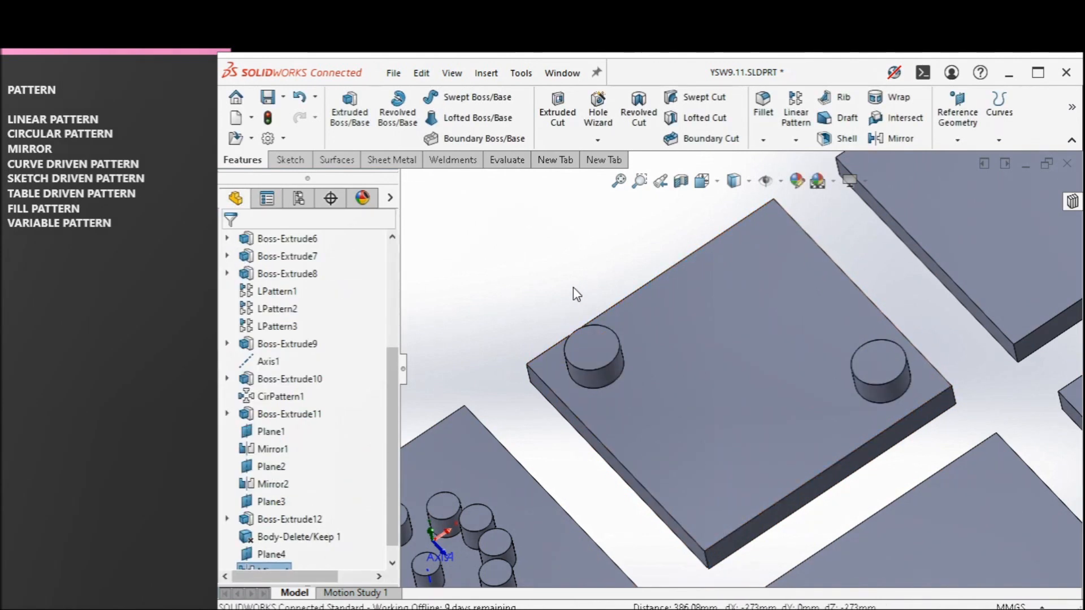
click(796, 141)
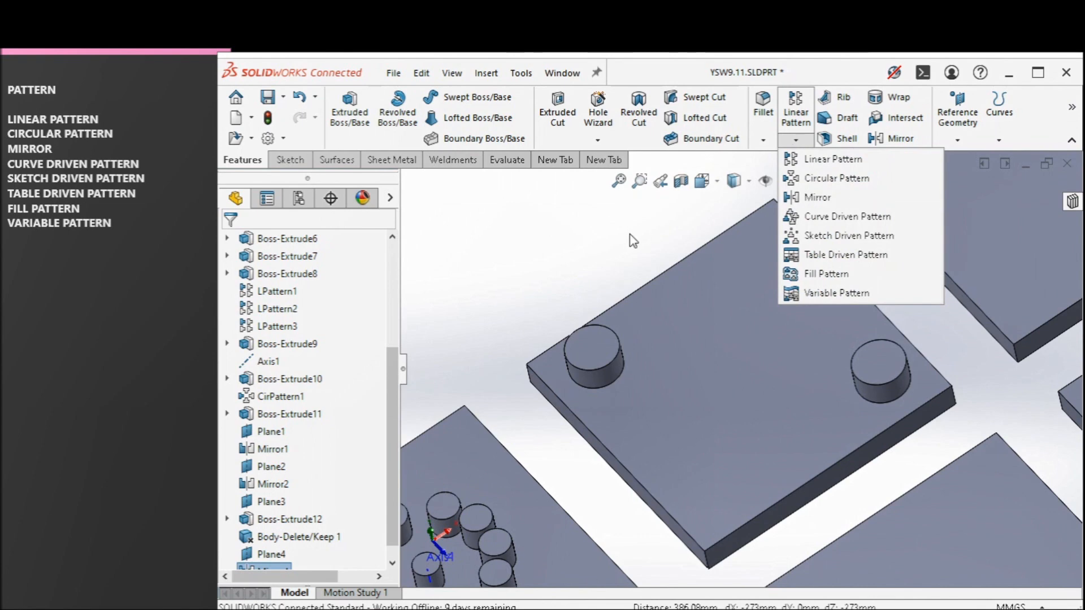
click(630, 242)
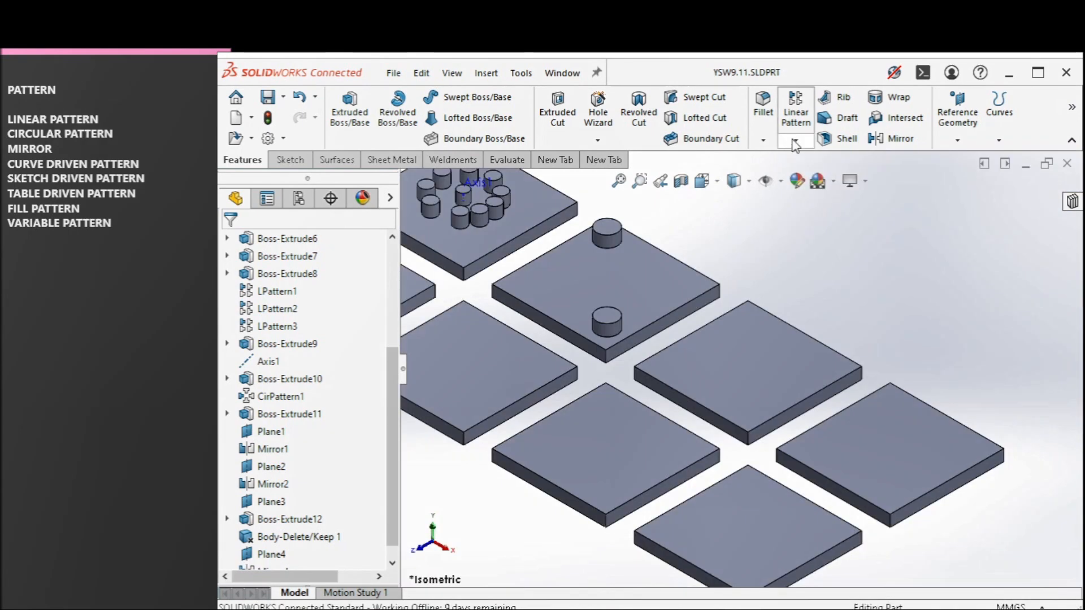
Step: Start a sketch on the top face of the empty plate beside the mirrored cylinders and convert the face's edges
click(795, 141)
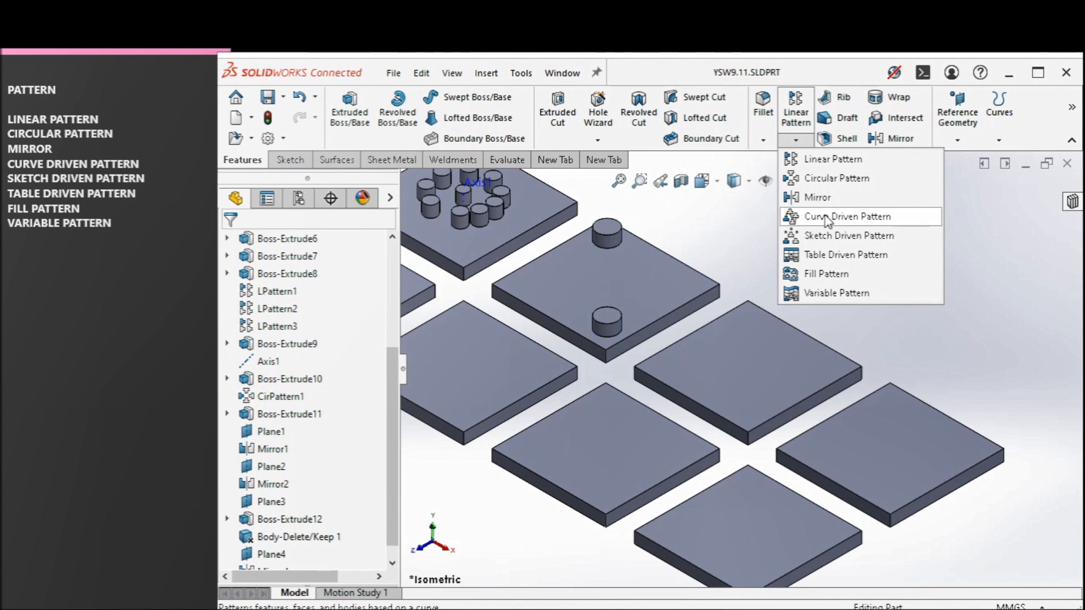
click(780, 388)
click(852, 351)
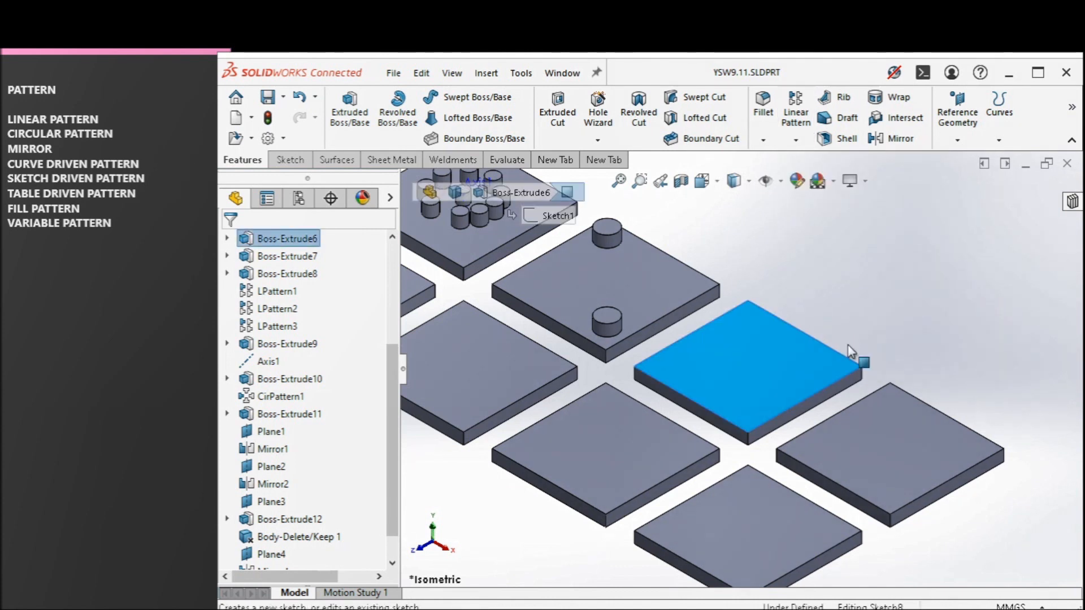
scroll(802, 293, down, 3)
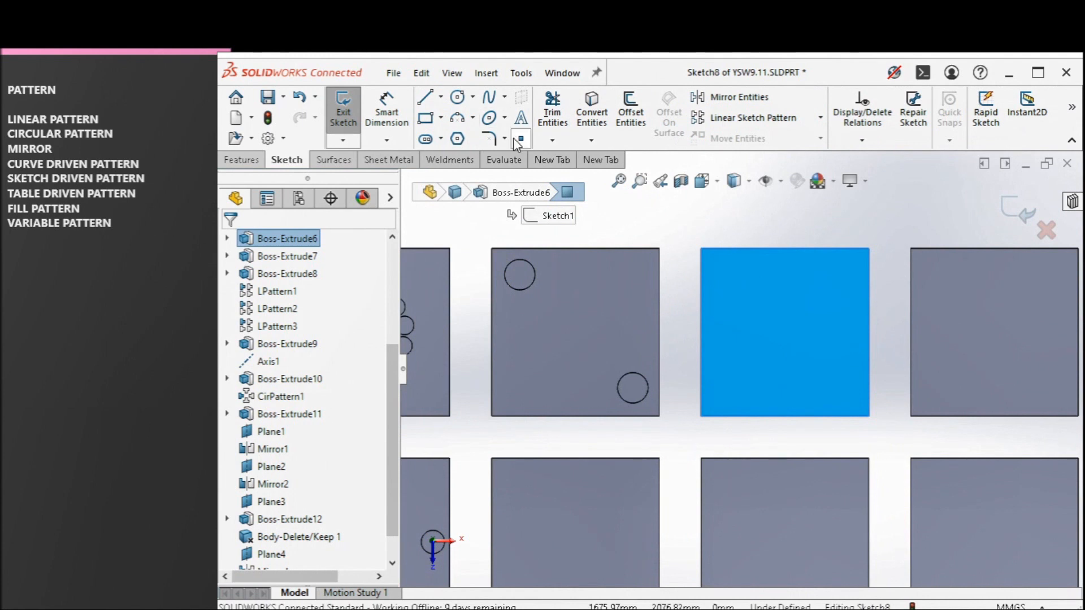
click(592, 110)
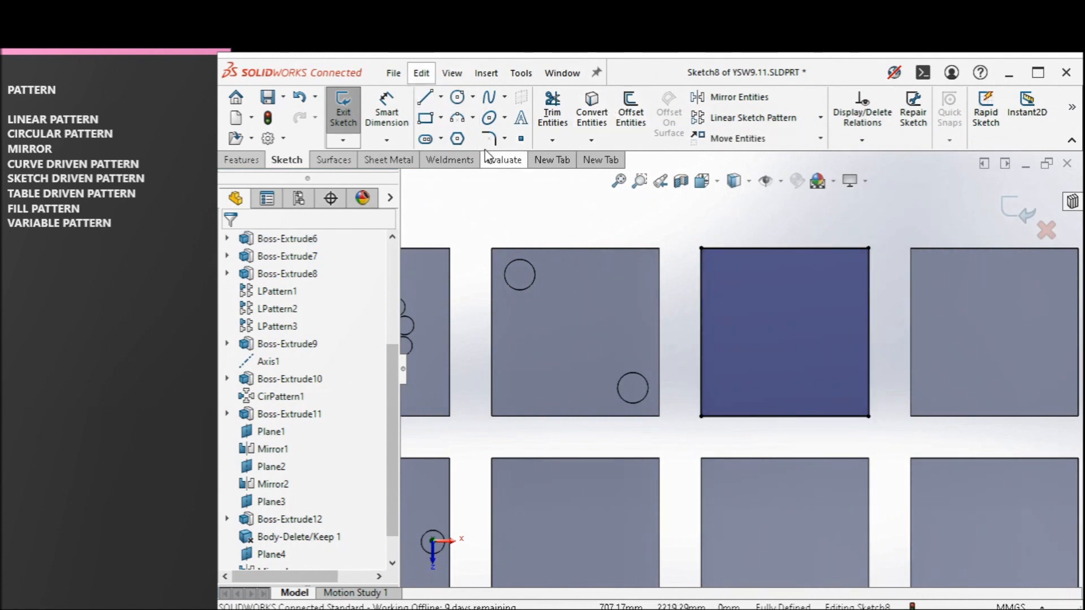
Step: Sketch a wavy five-point spline across the plate, with both ends extending past its opposite edges
click(490, 98)
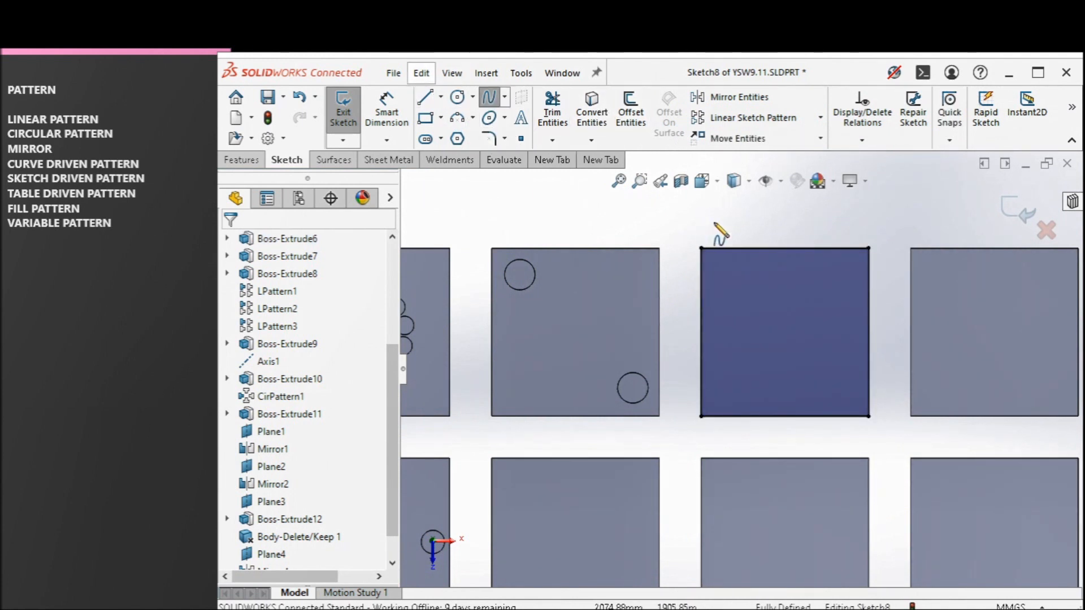
click(735, 222)
click(756, 298)
click(748, 346)
click(755, 399)
right_click(744, 449)
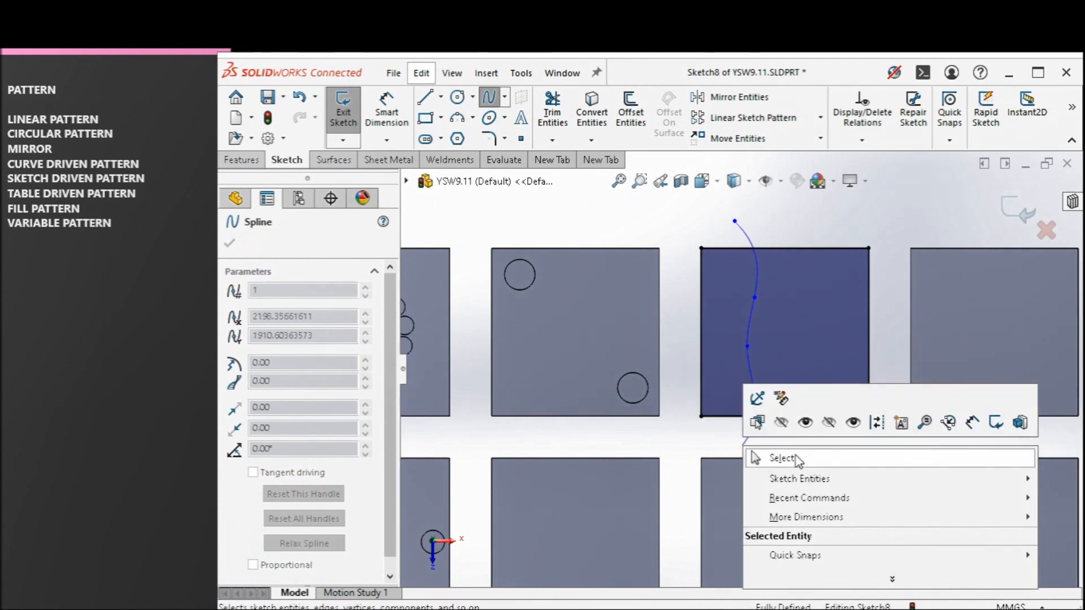
click(759, 456)
Step: Power-trim the overhanging spline ends and the outline of the larger plate area, leaving a closed narrow strip bounded by the spline
scroll(795, 443, down, 2)
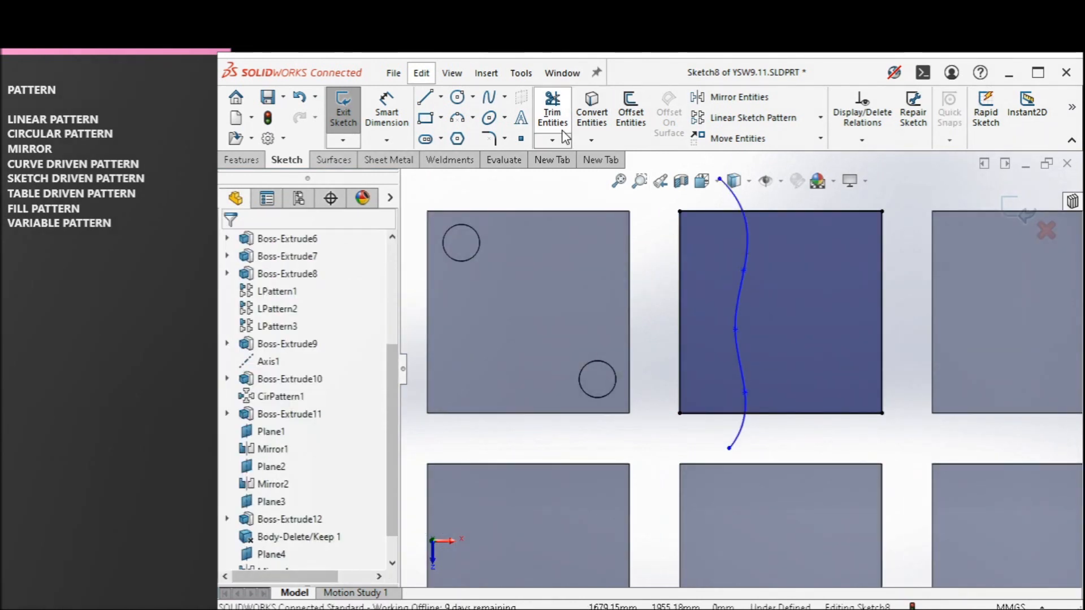
click(552, 107)
drag(708, 201, 844, 289)
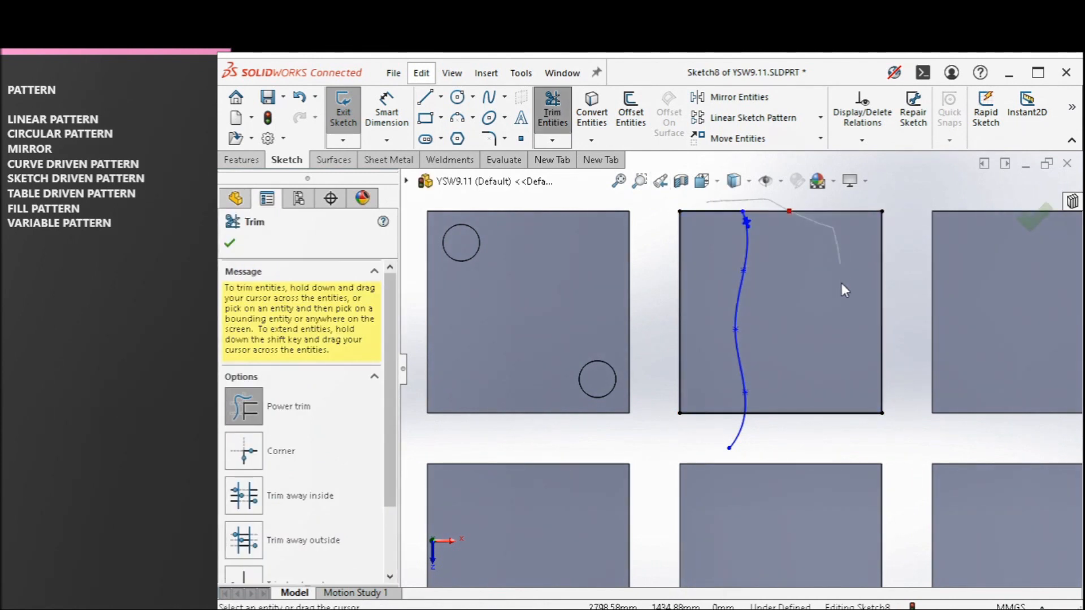
mouse_move(914, 362)
mouse_down()
mouse_move(802, 439)
mouse_move(719, 439)
mouse_move(799, 417)
mouse_up()
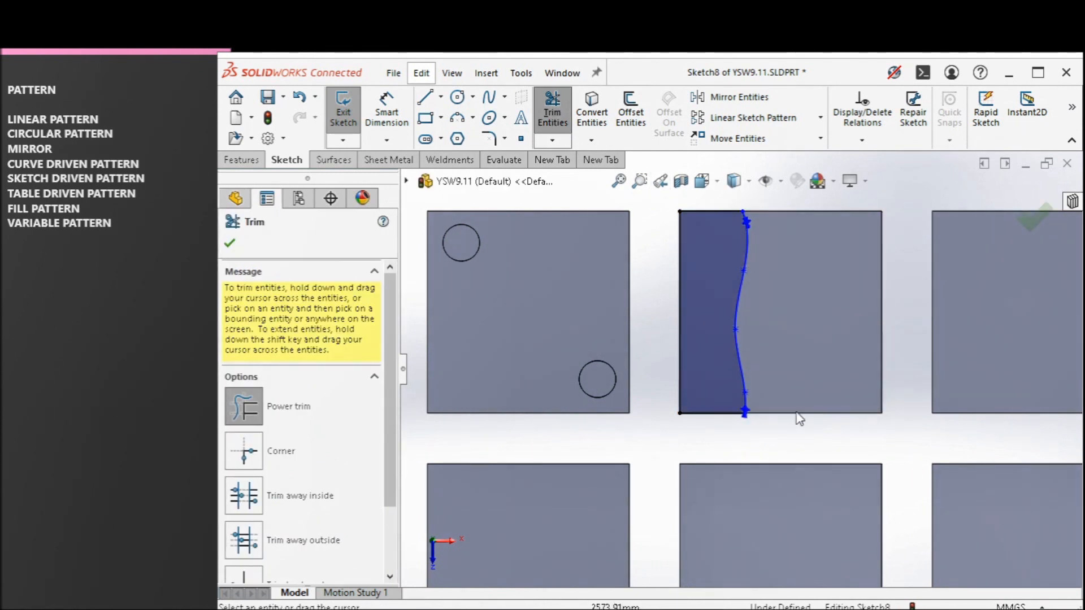
click(229, 243)
Step: Extrude the wavy-edged strip 100 mm from the plate's top face with Merge result turned off
middle_drag(766, 289, 762, 215)
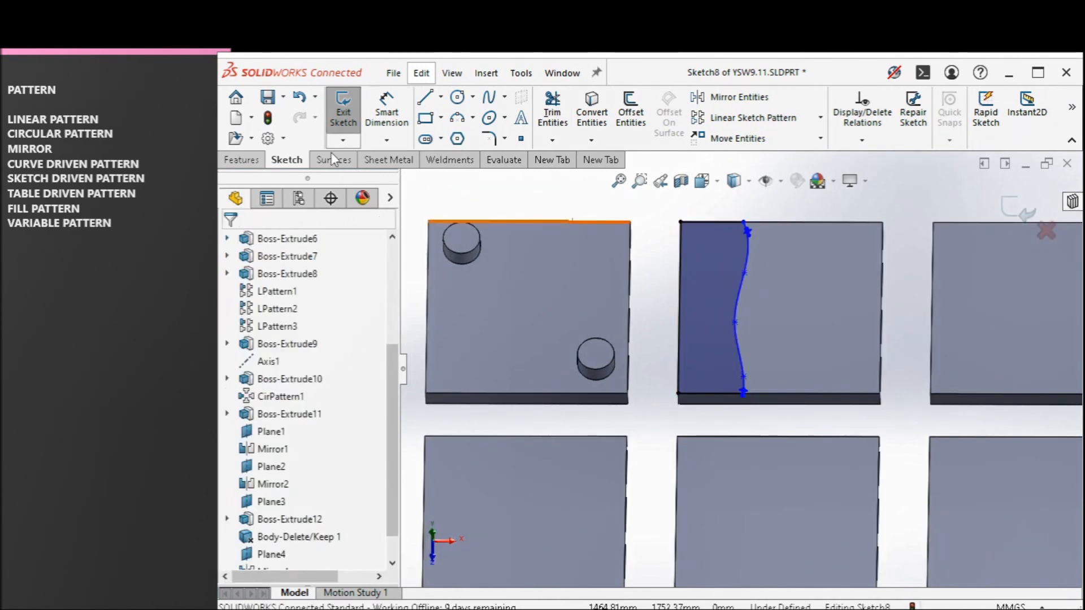
click(243, 160)
click(348, 107)
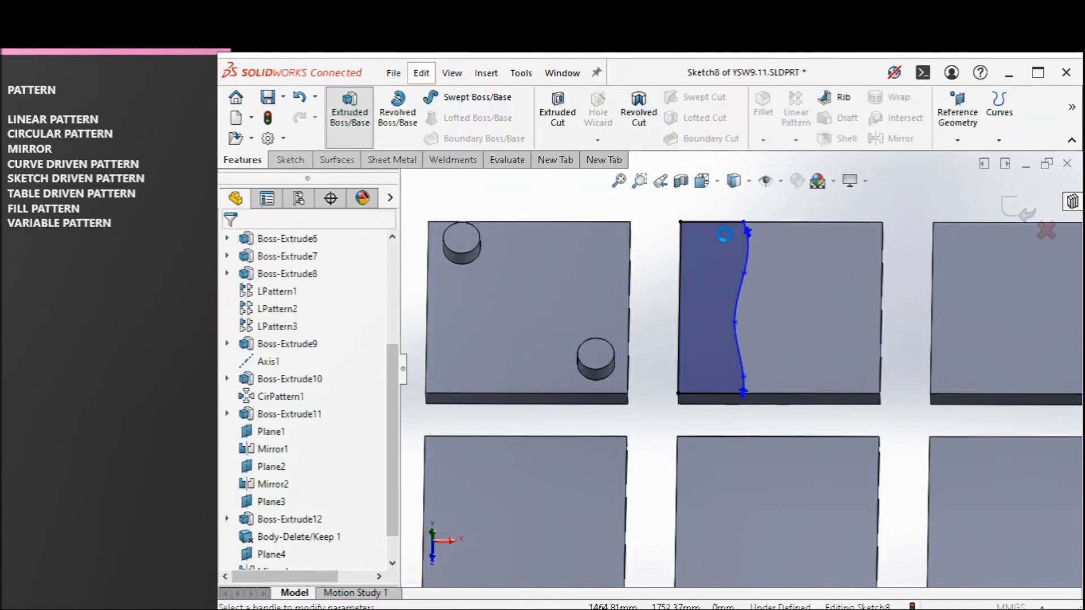
click(719, 263)
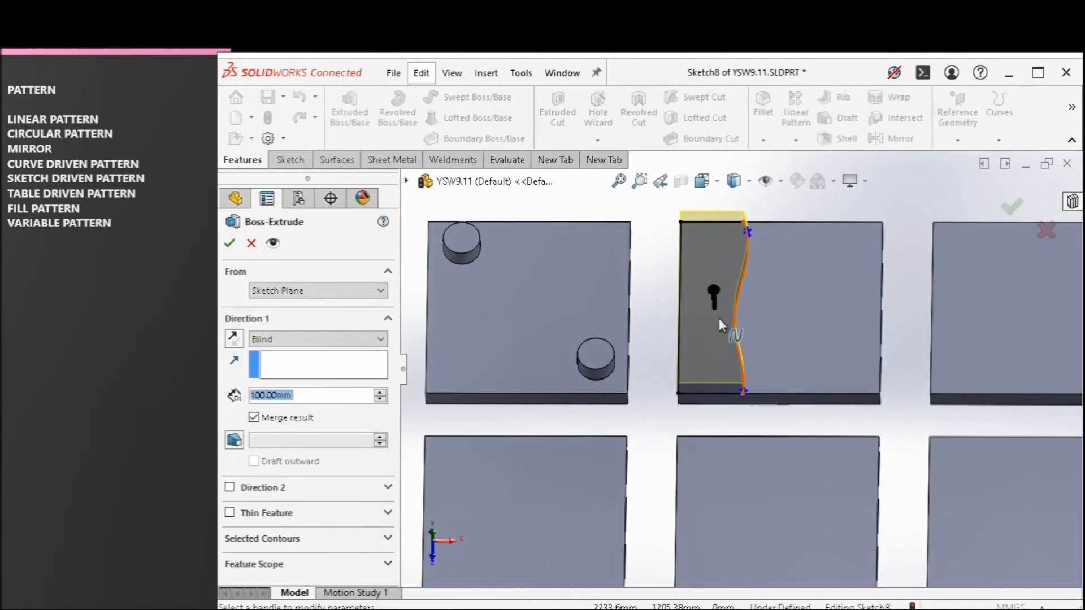
click(280, 419)
click(229, 243)
middle_drag(731, 385, 737, 363)
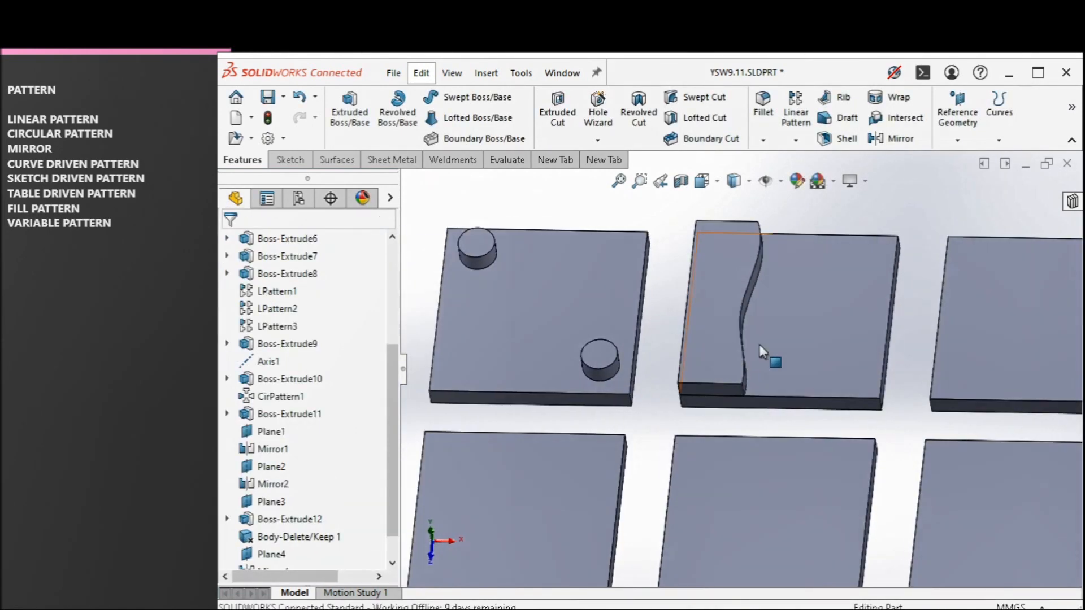
Step: Sketch a circle of about 34 mm radius on the plate's top face, near the front end of the wavy wall
scroll(781, 334, down, 2)
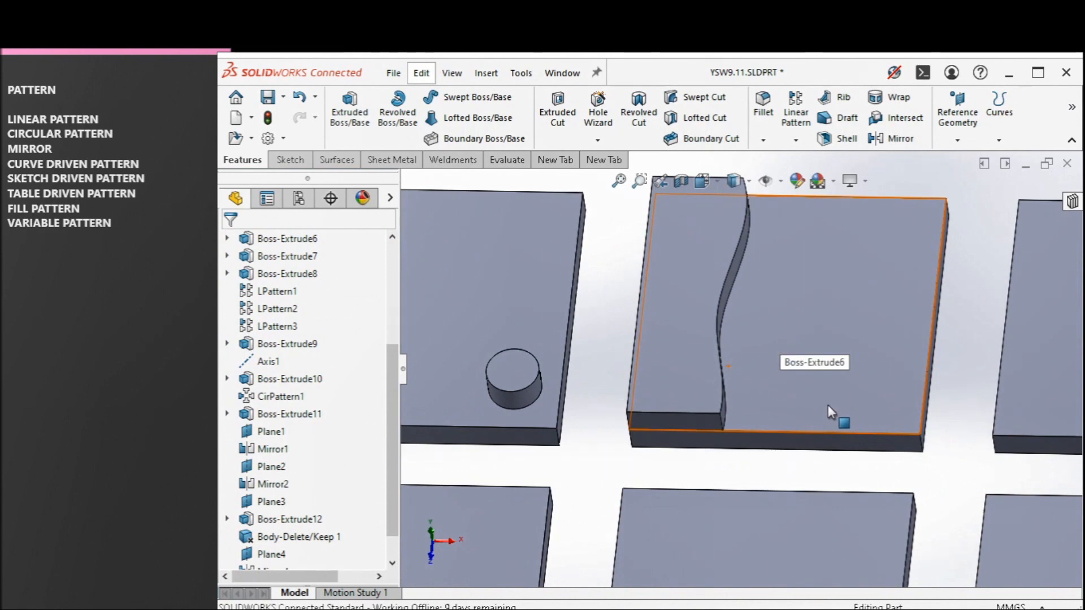
click(840, 395)
click(846, 369)
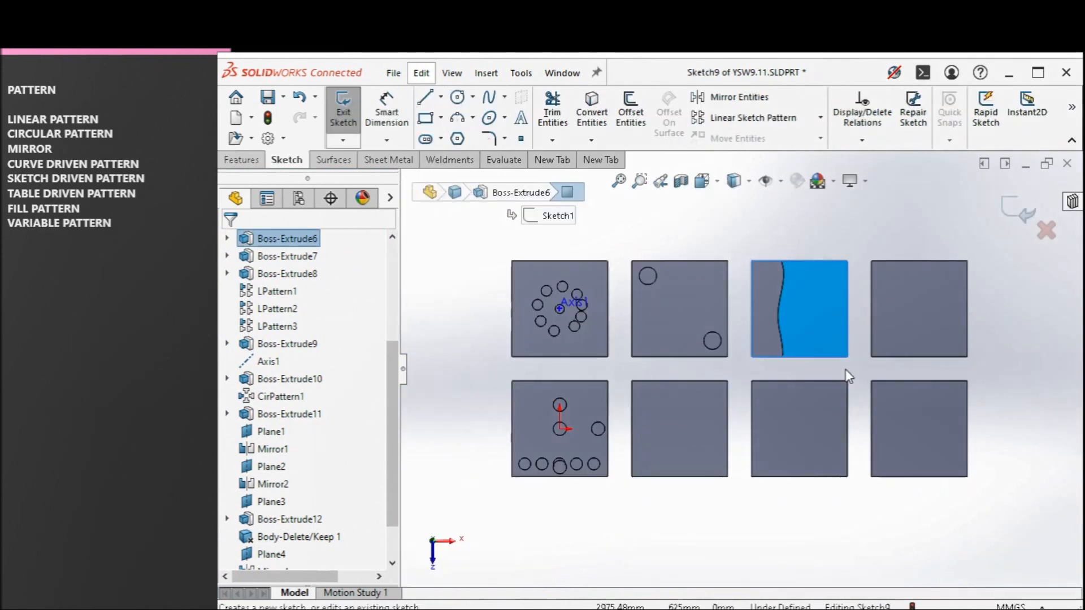
scroll(846, 345, down, 4)
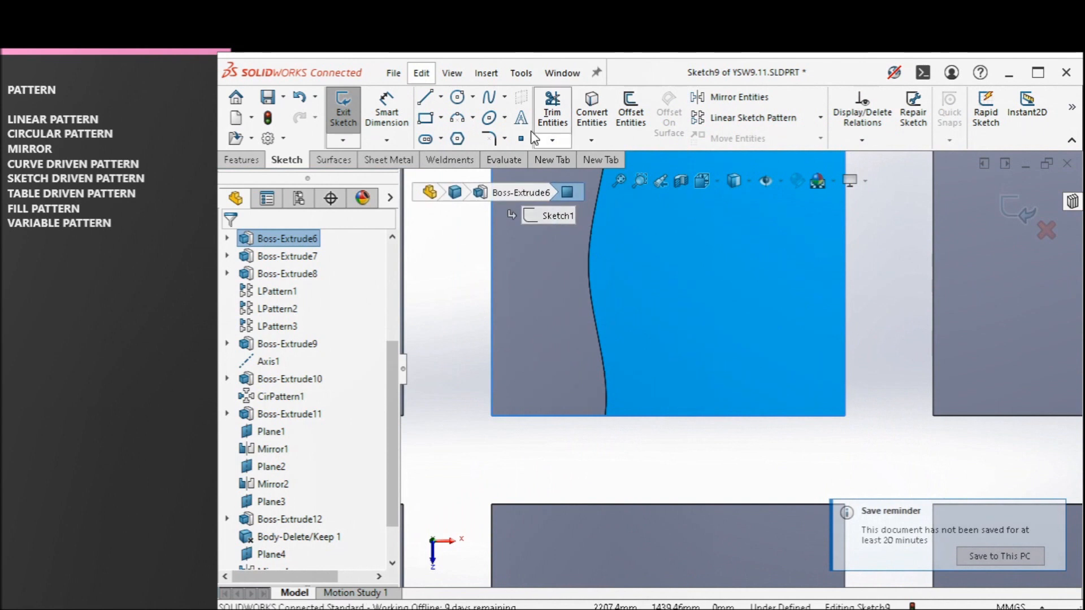
click(457, 98)
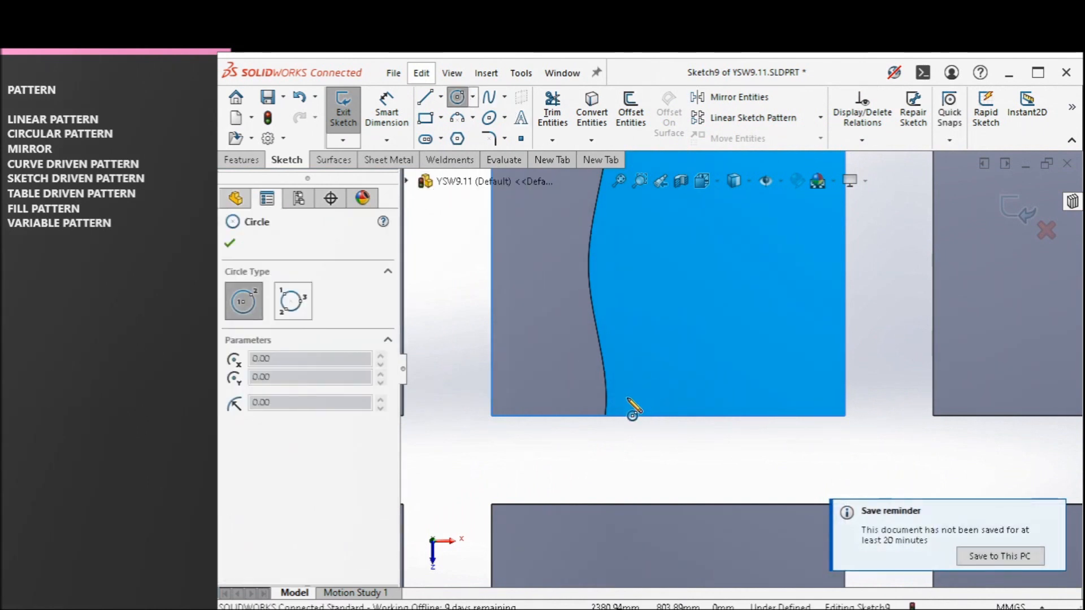
click(628, 396)
click(638, 404)
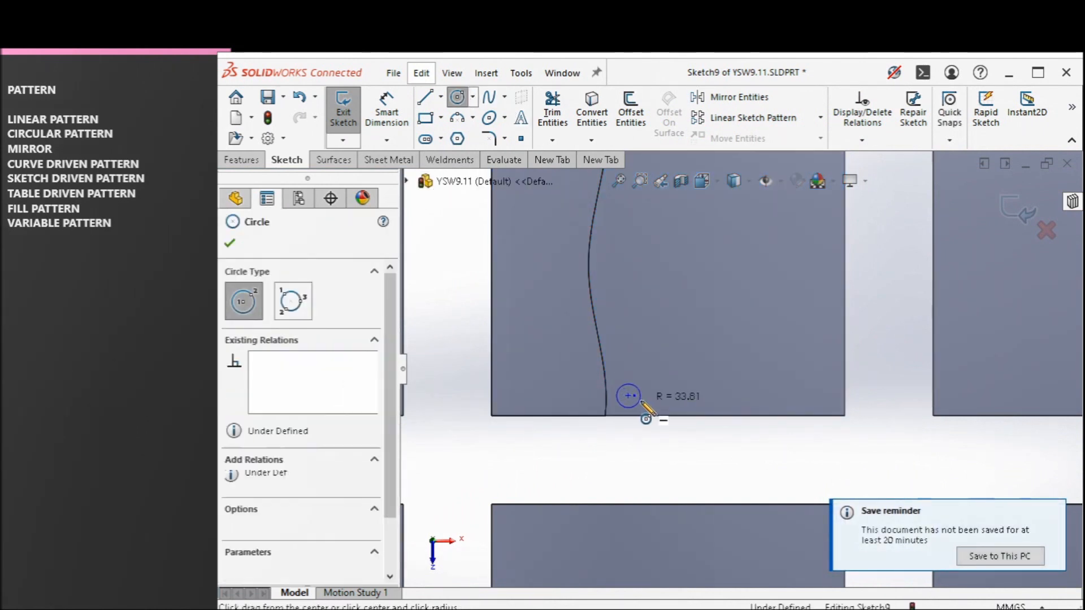
right_click(688, 350)
click(690, 354)
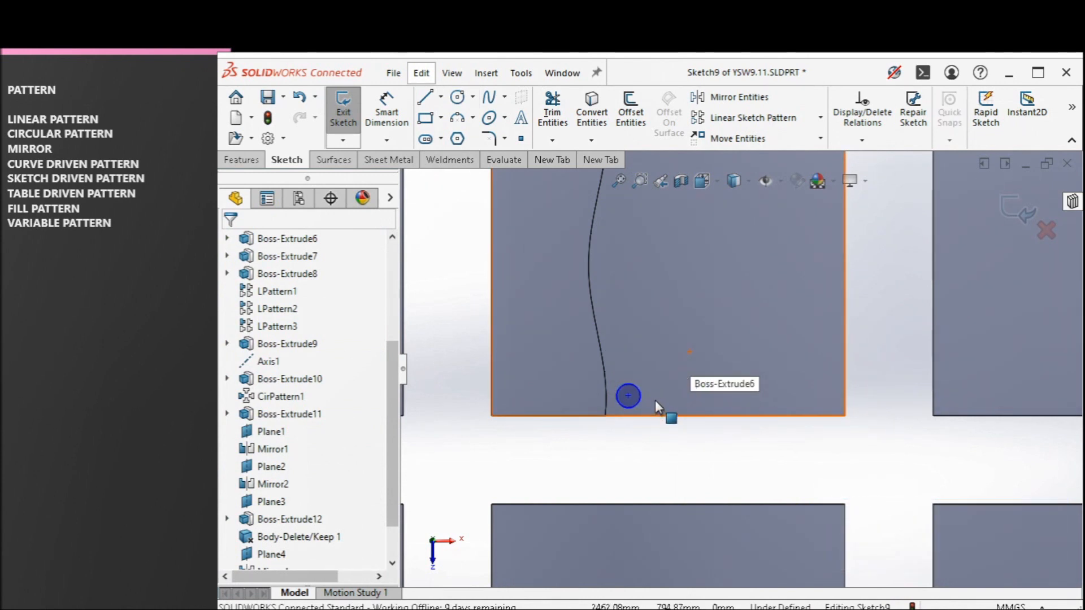
Step: Extrude the small circle beside the wavy block 100 mm with Merge result turned off
click(241, 160)
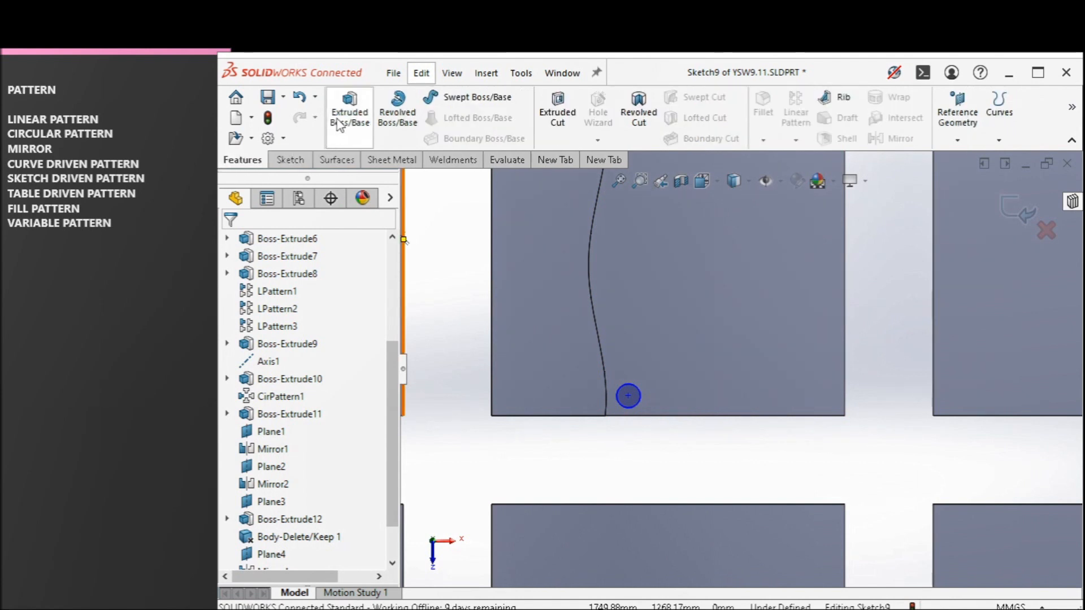
click(339, 120)
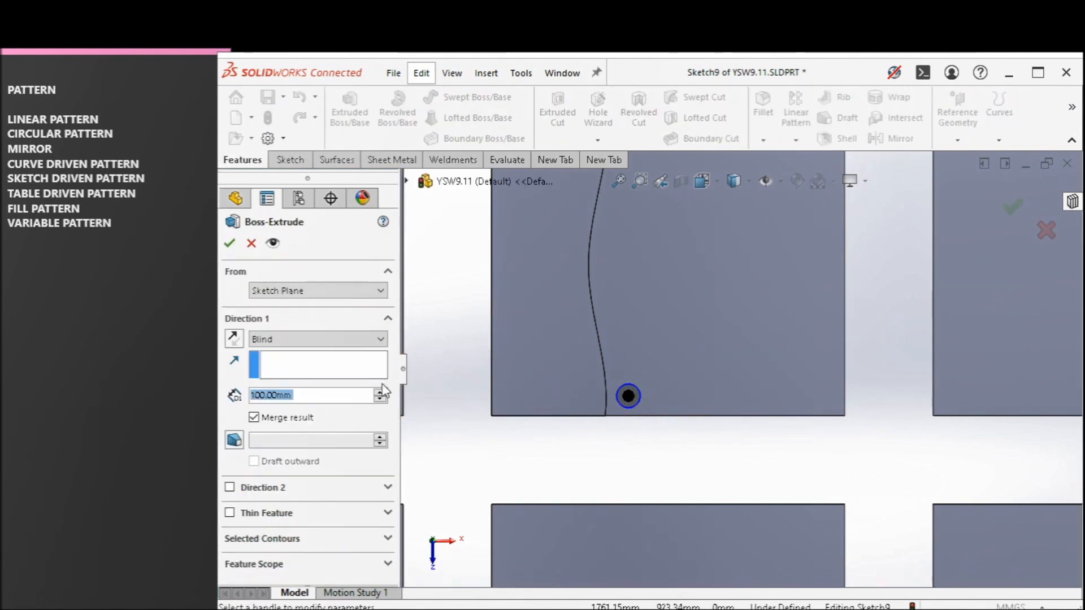
click(300, 416)
click(230, 244)
middle_drag(515, 355, 497, 253)
scroll(718, 328, up, 1)
scroll(641, 411, down, 3)
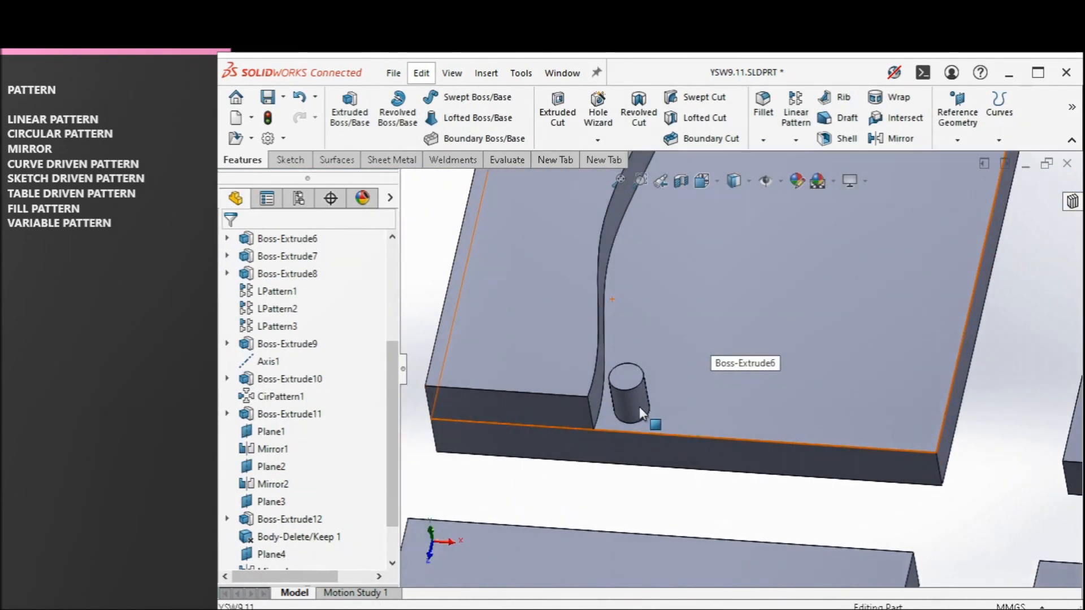
Step: Edit the small cylinder's sketch, shrink its circle to a radius of about 20 mm, and rebuild the part
click(635, 403)
click(226, 554)
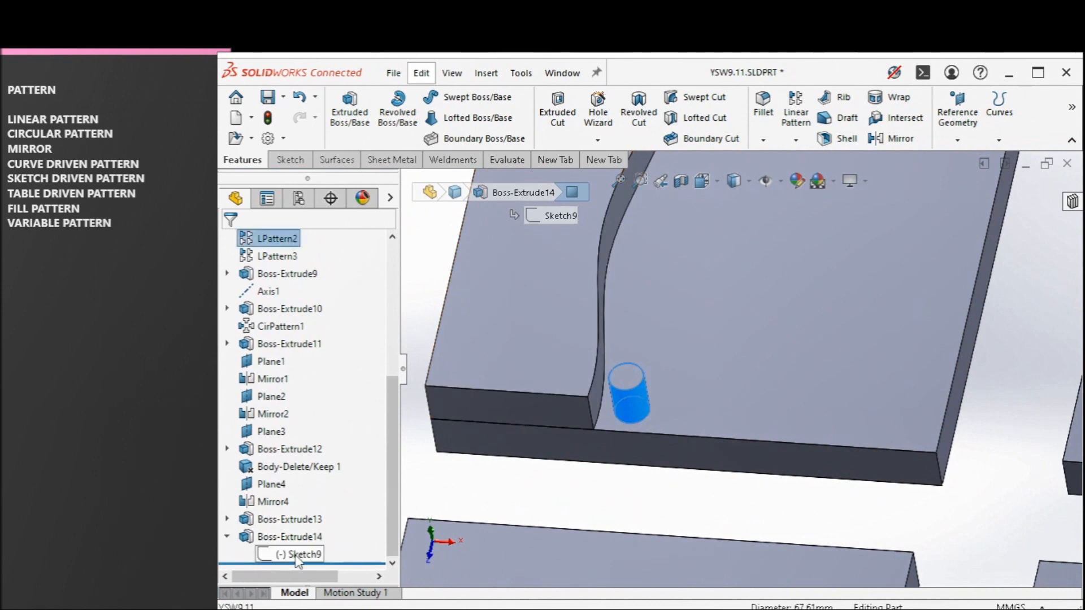
click(299, 554)
click(308, 507)
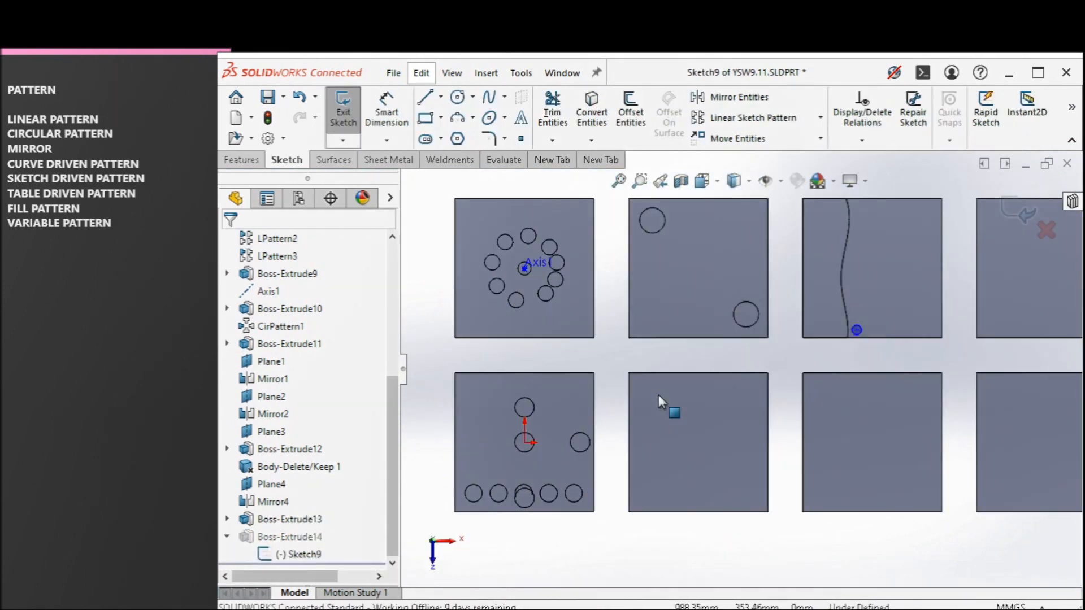
scroll(905, 328, down, 4)
scroll(791, 339, down, 2)
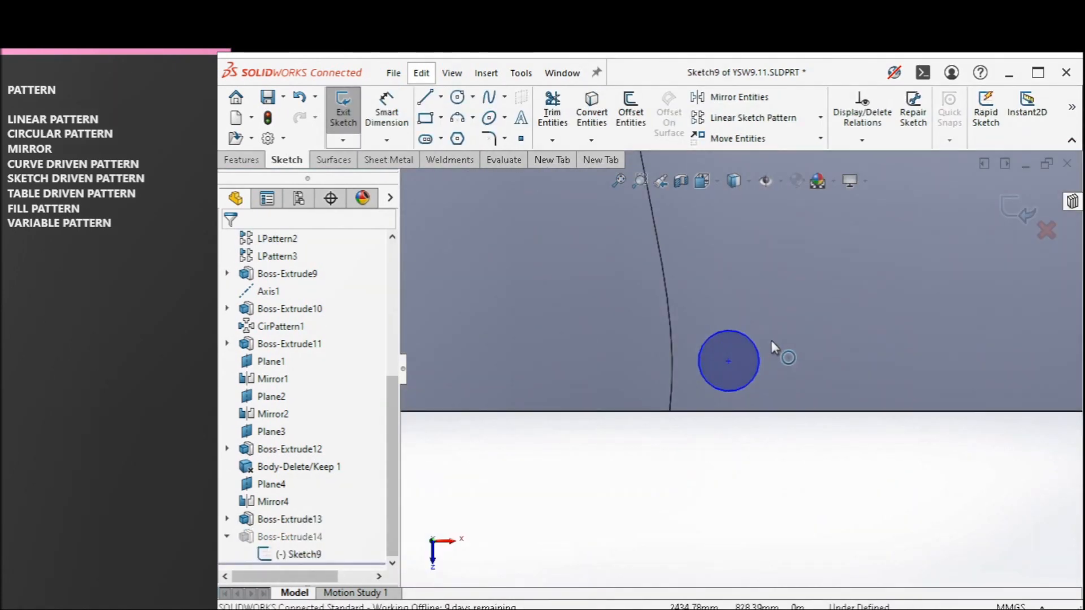
click(739, 332)
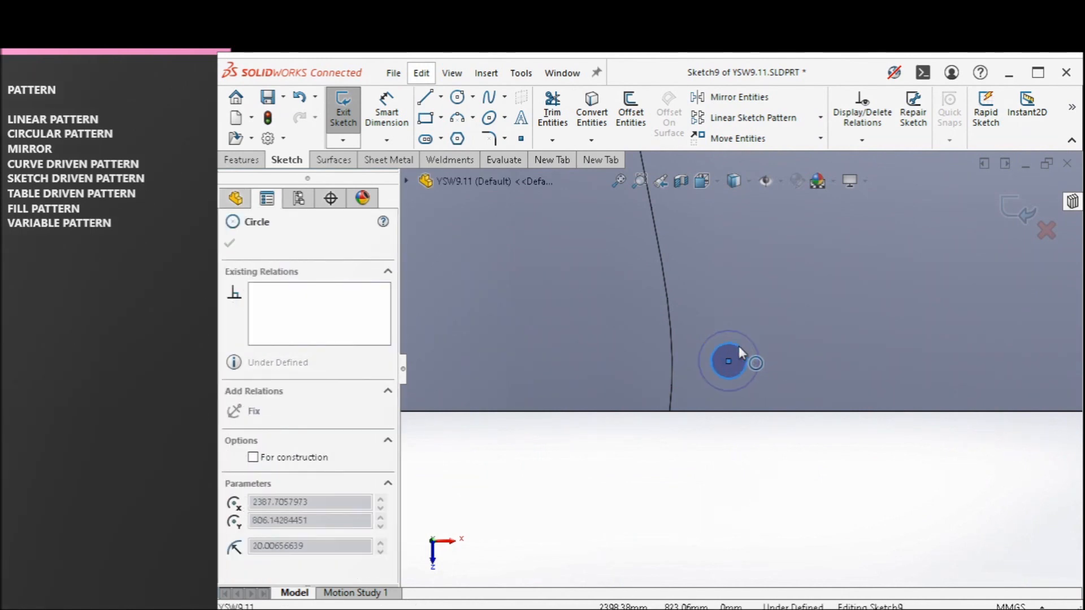
click(840, 233)
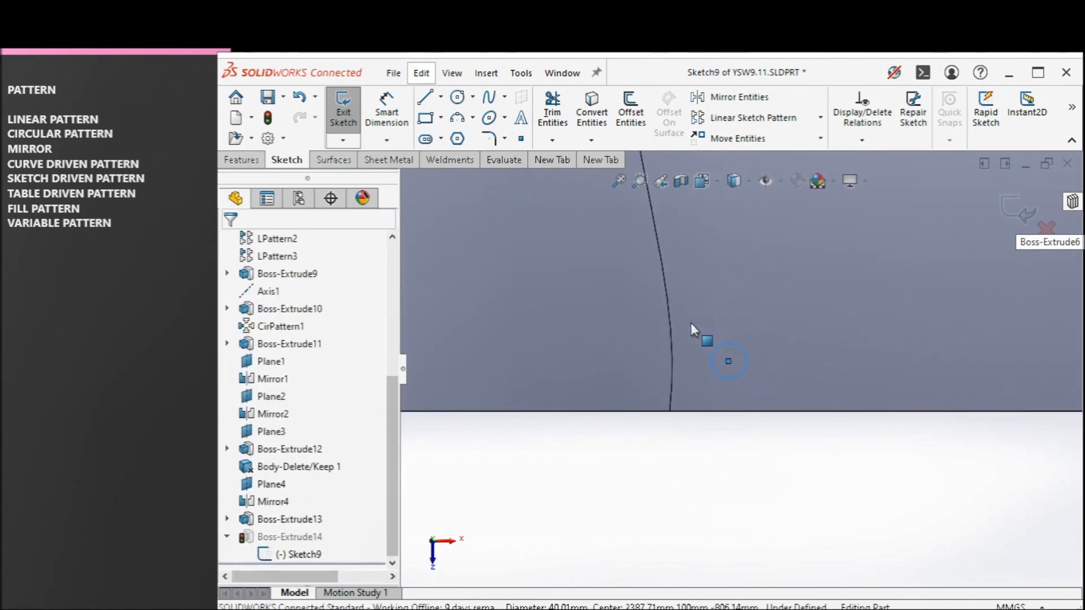
scroll(686, 334, up, 5)
mouse_move(690, 332)
middle_down()
mouse_move(695, 252)
mouse_move(787, 314)
mouse_move(868, 277)
middle_up()
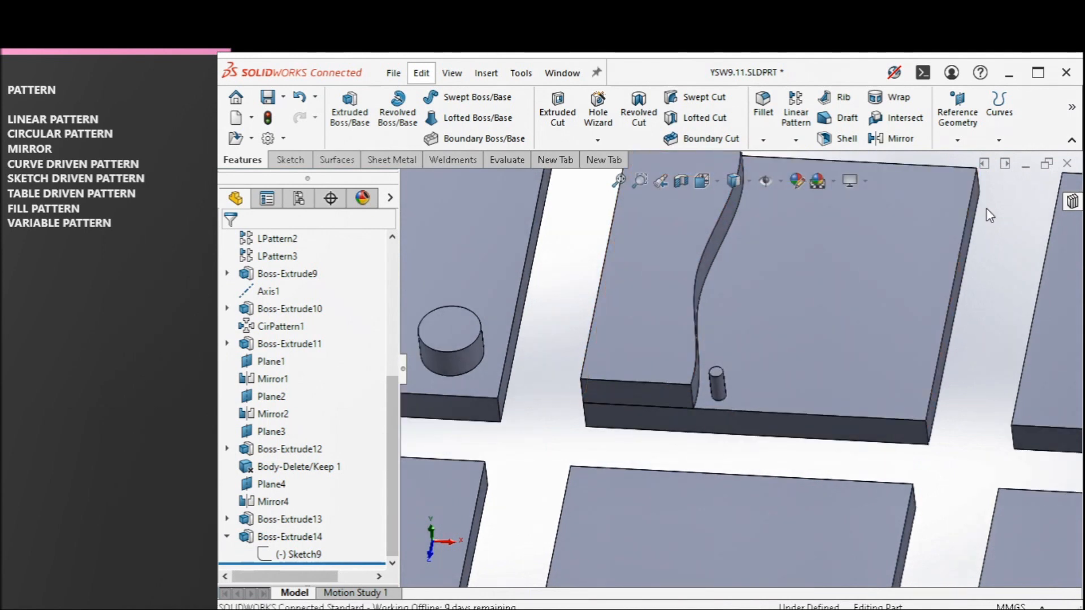
Step: Start a Curve Driven Pattern with the wavy block's curved top edge as the Direction 1 path
click(796, 140)
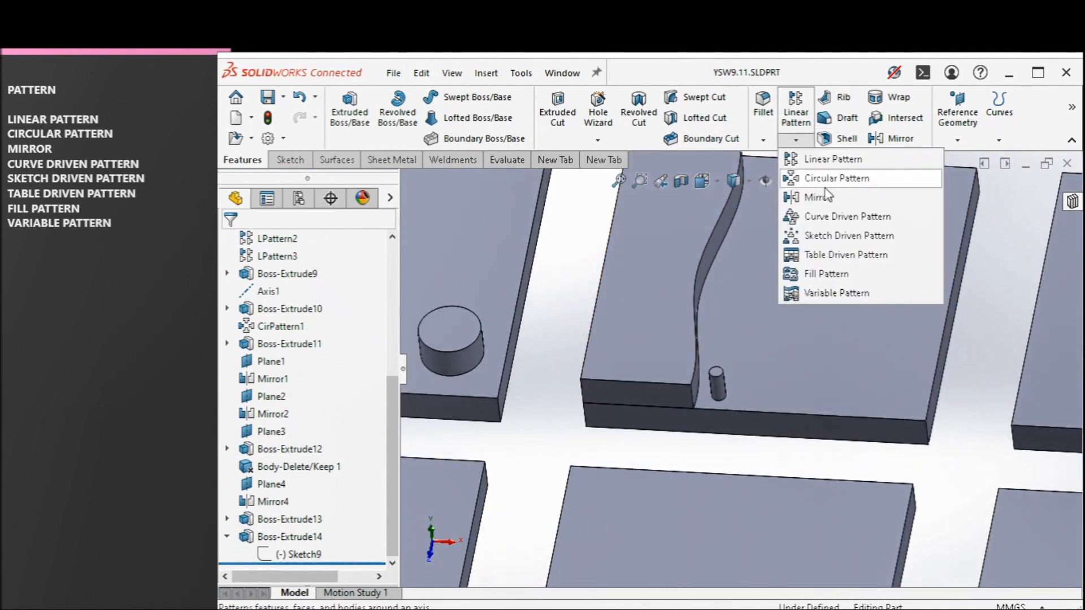
click(830, 217)
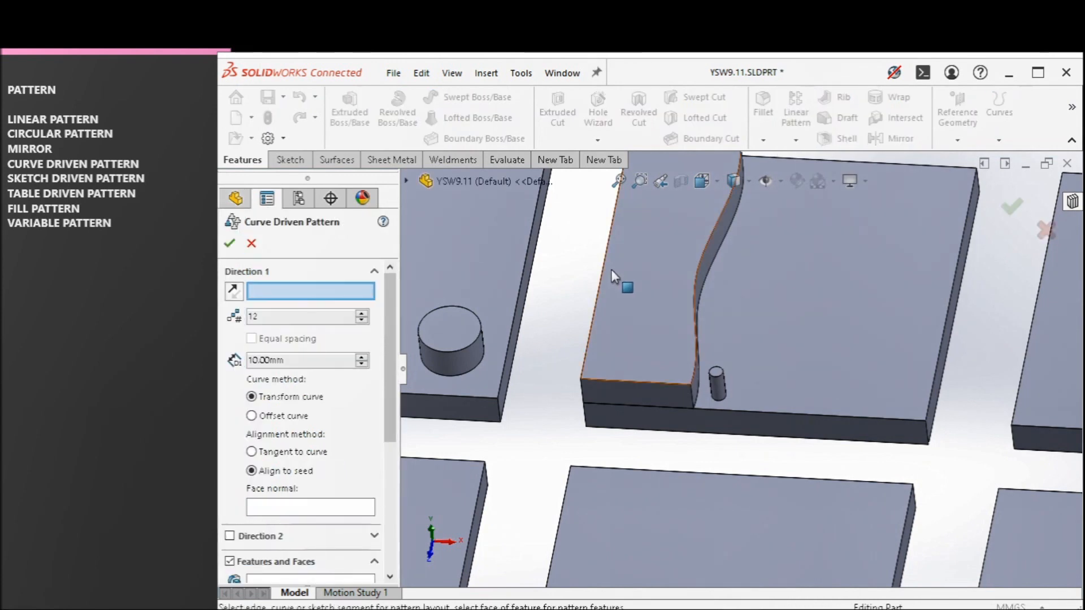
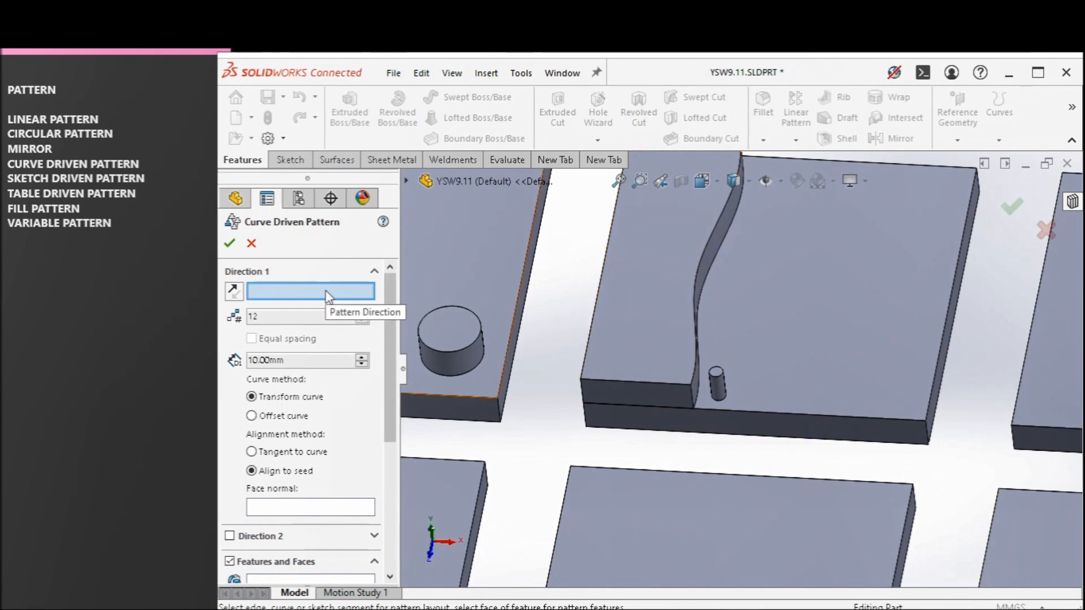
click(692, 376)
middle_drag(589, 390, 581, 346)
scroll(800, 356, down, 2)
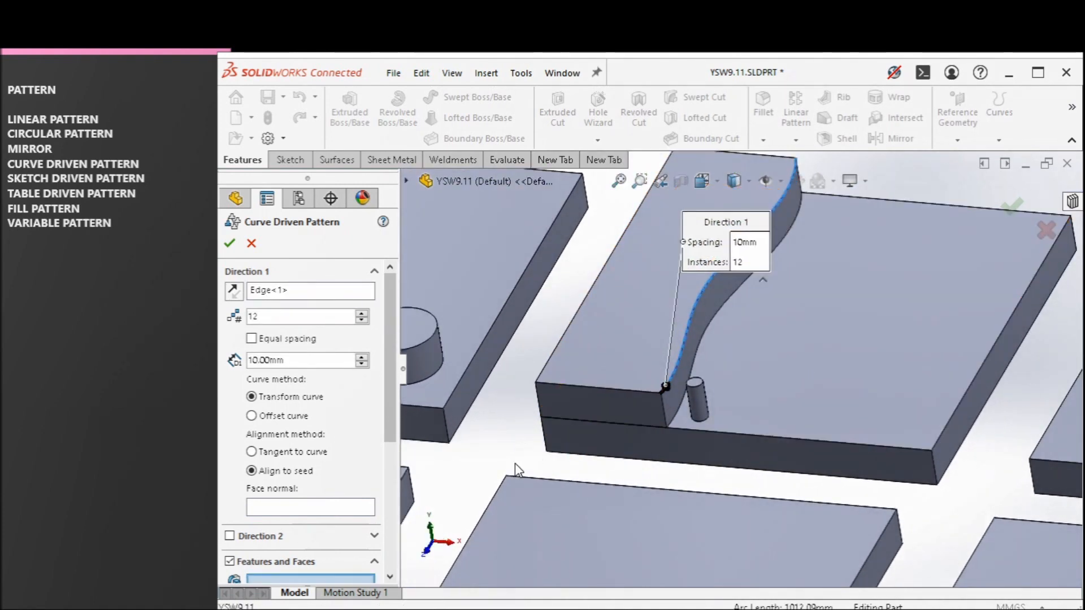
Step: Set the curve driven pattern to repeat bodies and choose the small cylinder as the body to pattern
scroll(385, 535, down, 5)
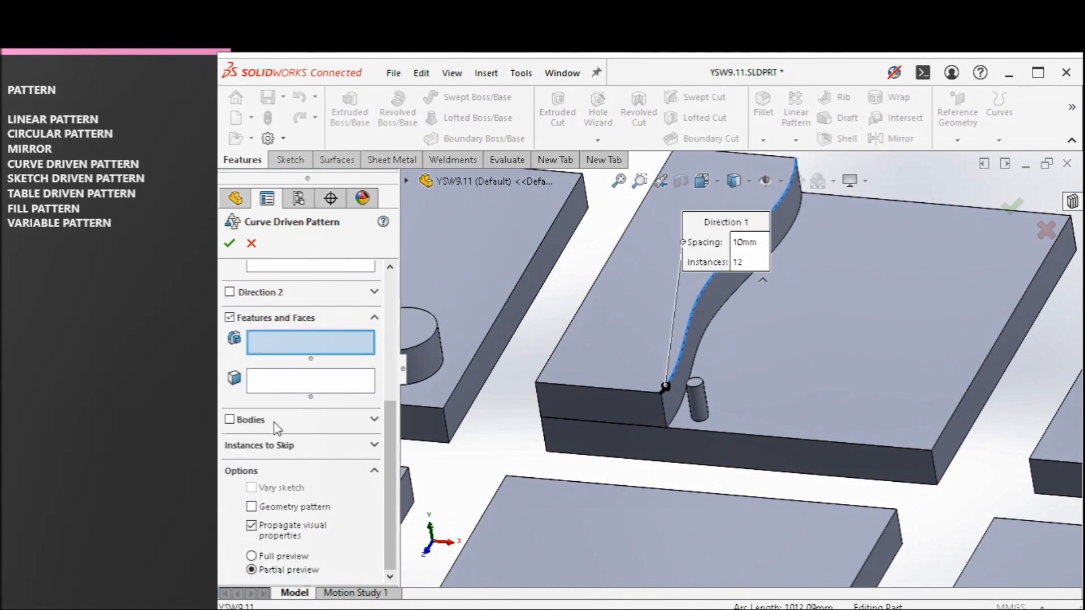
click(260, 420)
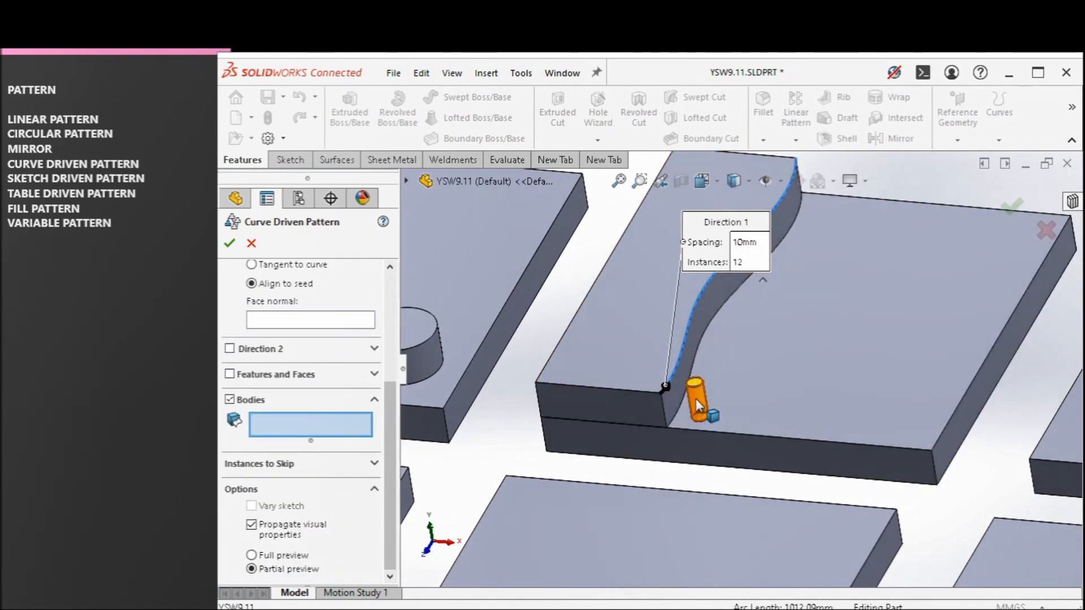
click(698, 404)
middle_drag(814, 392, 648, 389)
scroll(757, 390, down, 2)
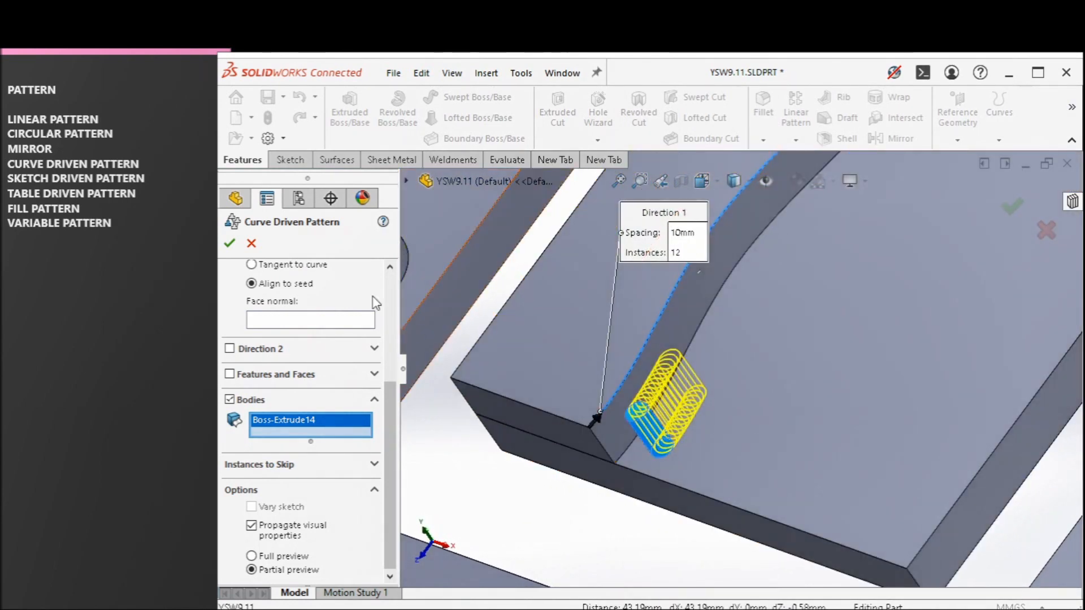
Step: Set the Direction 1 spacing of the cylinder pattern to 50 mm
click(389, 287)
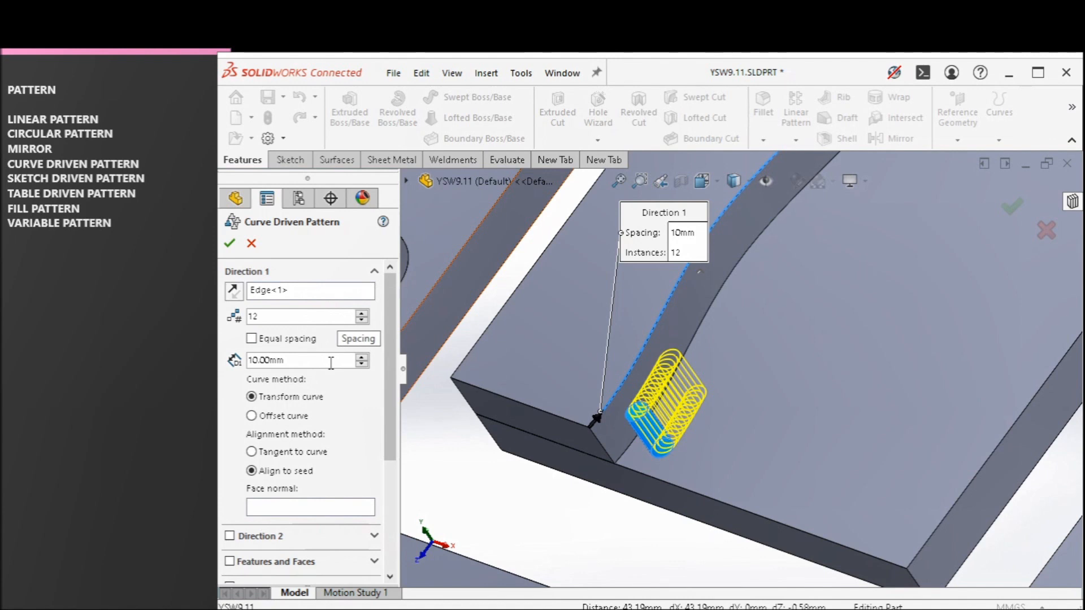
scroll(656, 411, down, 2)
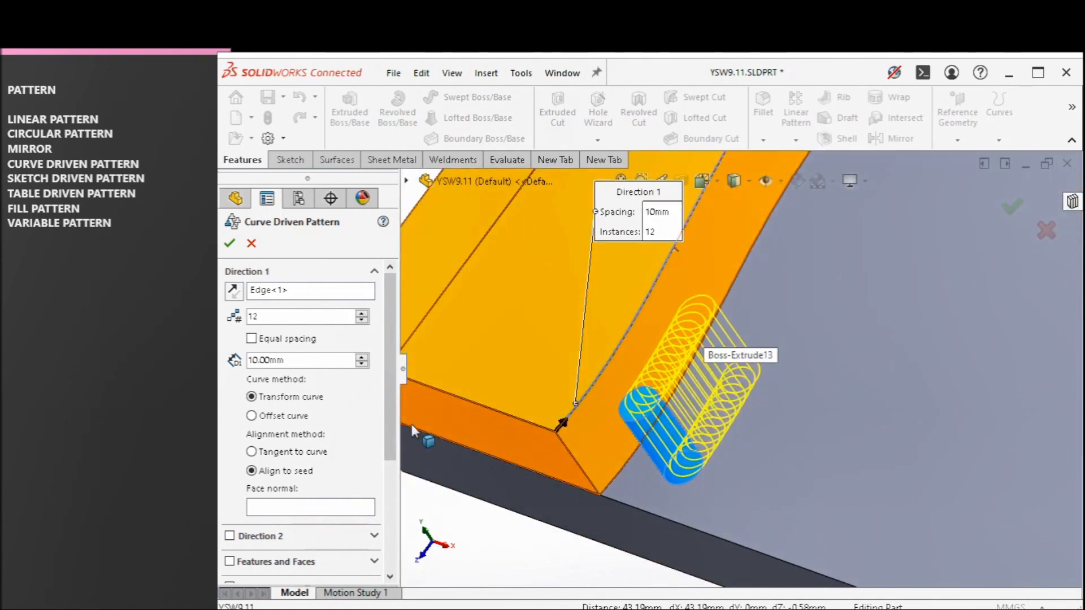
click(360, 357)
click(360, 357)
click(361, 357)
click(361, 357)
middle_drag(613, 374, 890, 259)
mouse_move(825, 339)
middle_down()
mouse_move(814, 321)
mouse_move(829, 341)
middle_up()
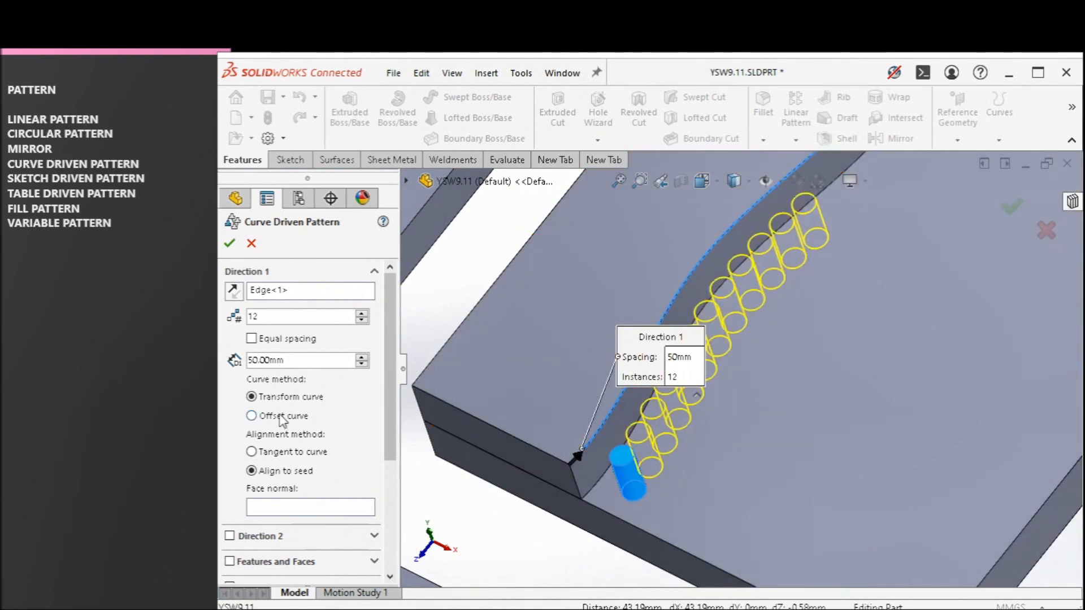
Step: Turn on equal spacing so the cylinders are distributed along the full length of the wavy edge
click(301, 342)
scroll(746, 356, down, 3)
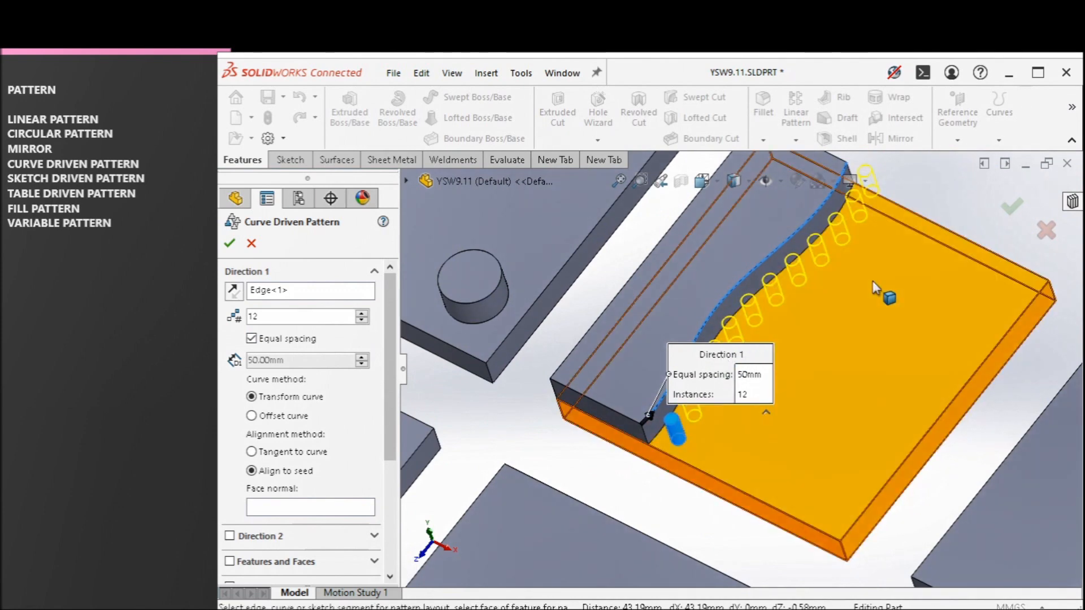
scroll(852, 303, down, 2)
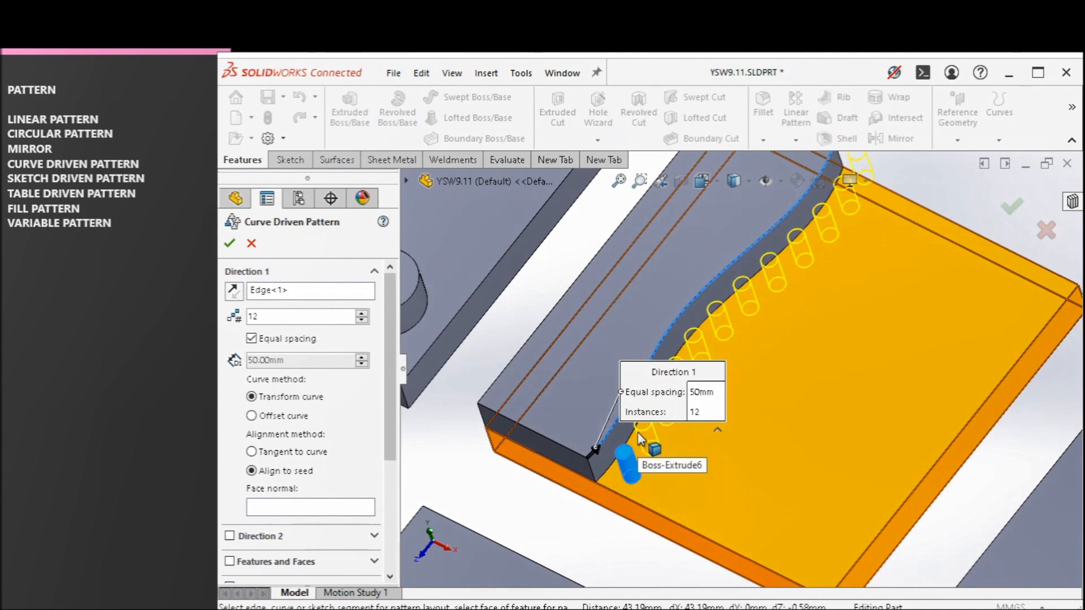
Step: Raise the number of cylinder instances along the wavy edge to 20 and accept the pattern
click(364, 314)
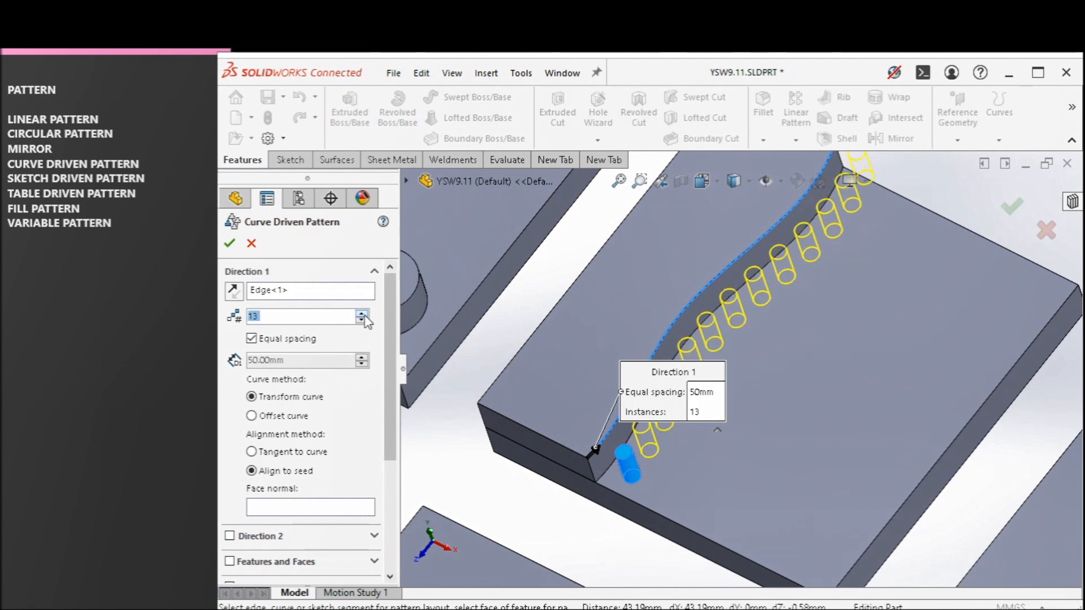
click(361, 313)
click(361, 313)
click(361, 313)
click(362, 313)
click(361, 313)
click(365, 315)
click(365, 315)
middle_drag(473, 340, 599, 339)
middle_drag(635, 486, 622, 387)
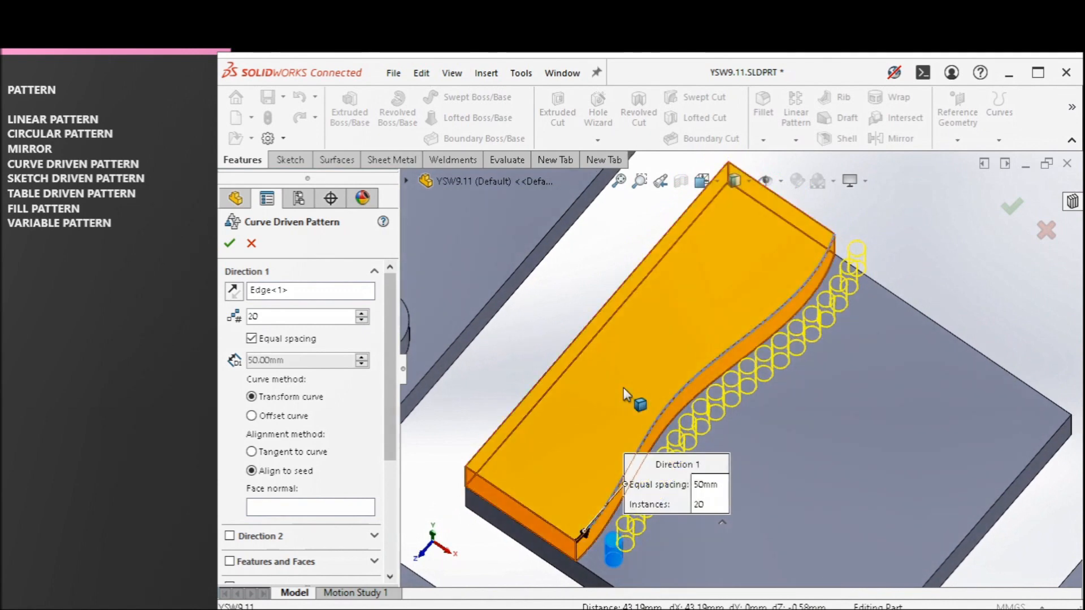
scroll(735, 390, up, 2)
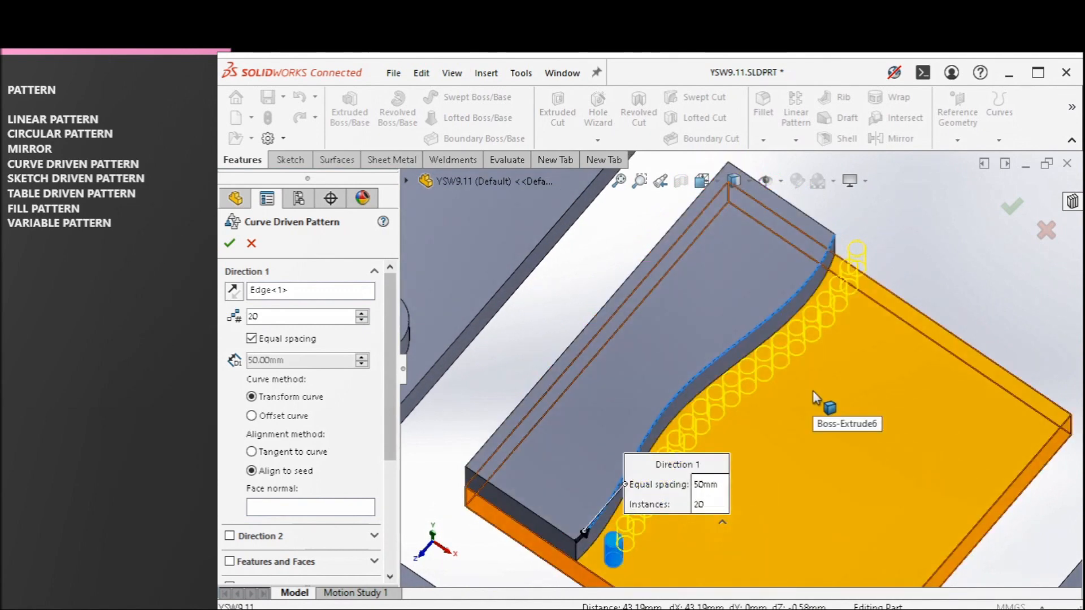
scroll(706, 449, up, 1)
middle_drag(707, 449, 737, 388)
scroll(740, 426, down, 2)
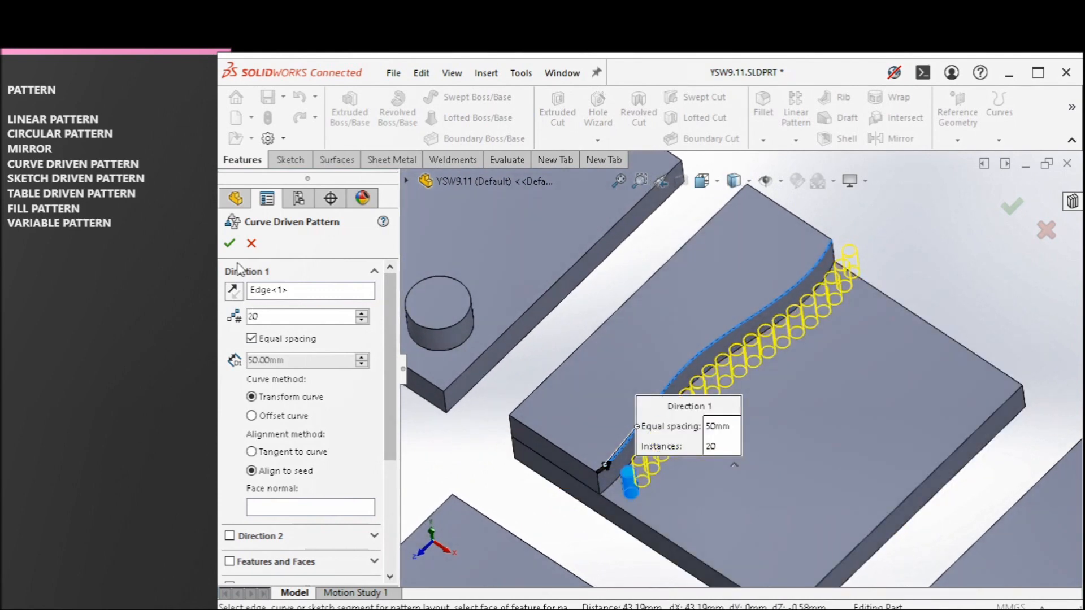
click(237, 246)
scroll(826, 417, up, 1)
middle_drag(826, 417, 828, 378)
scroll(828, 378, down, 2)
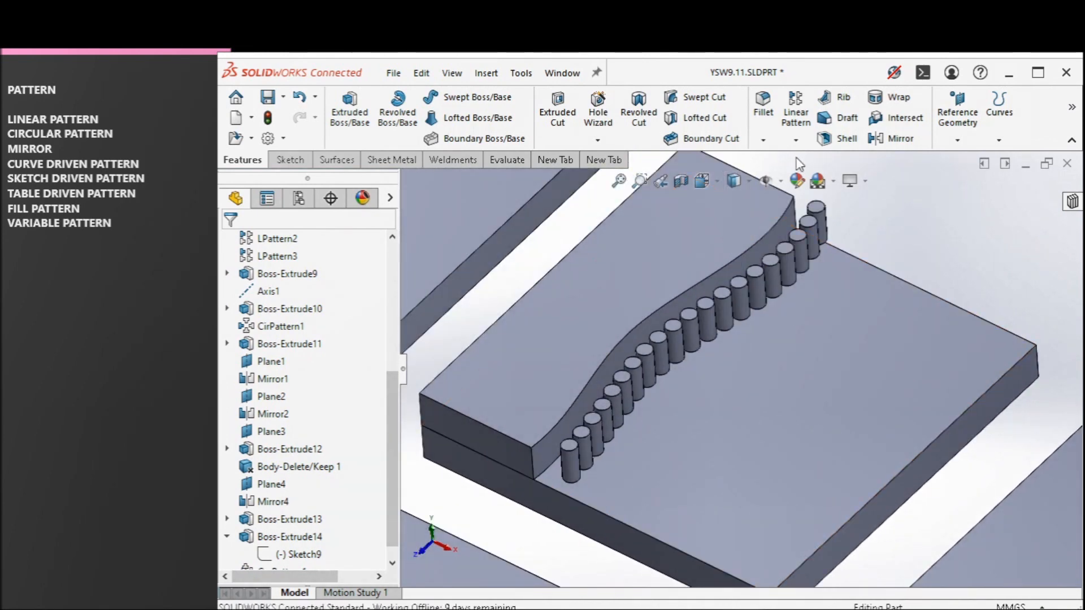
Step: Start a second Curve Driven Pattern using the plate's straight front top edge as Direction 1
click(796, 139)
click(849, 221)
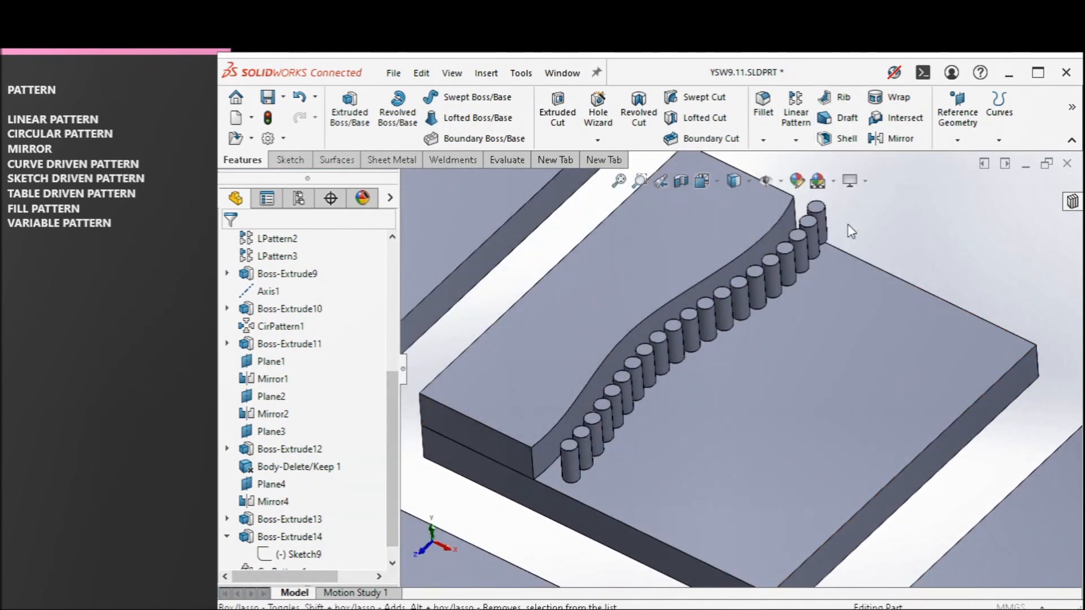
click(592, 504)
scroll(653, 452, up, 2)
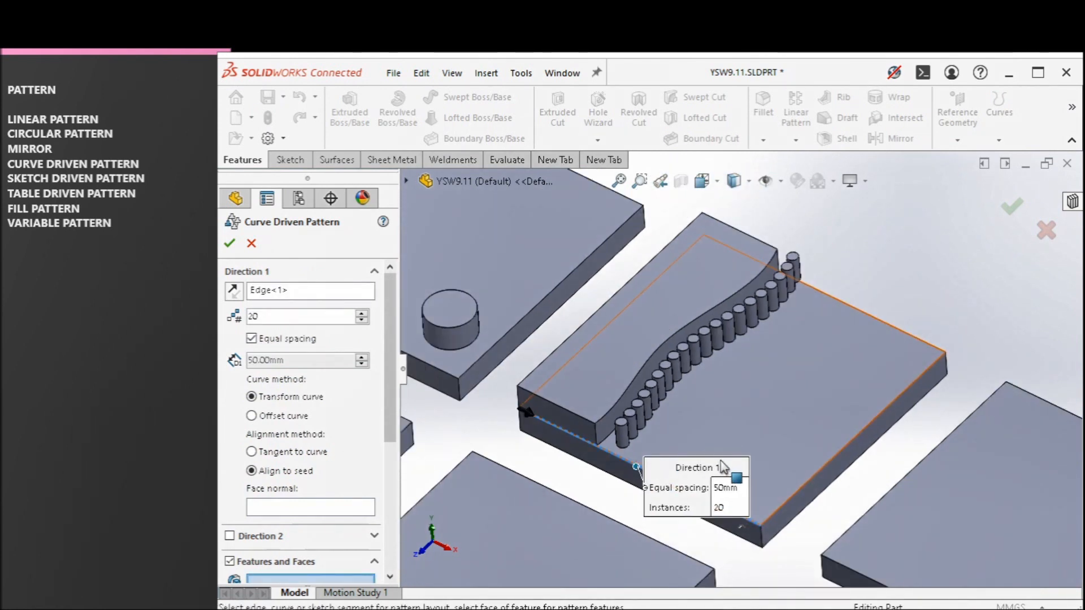
scroll(720, 460, down, 2)
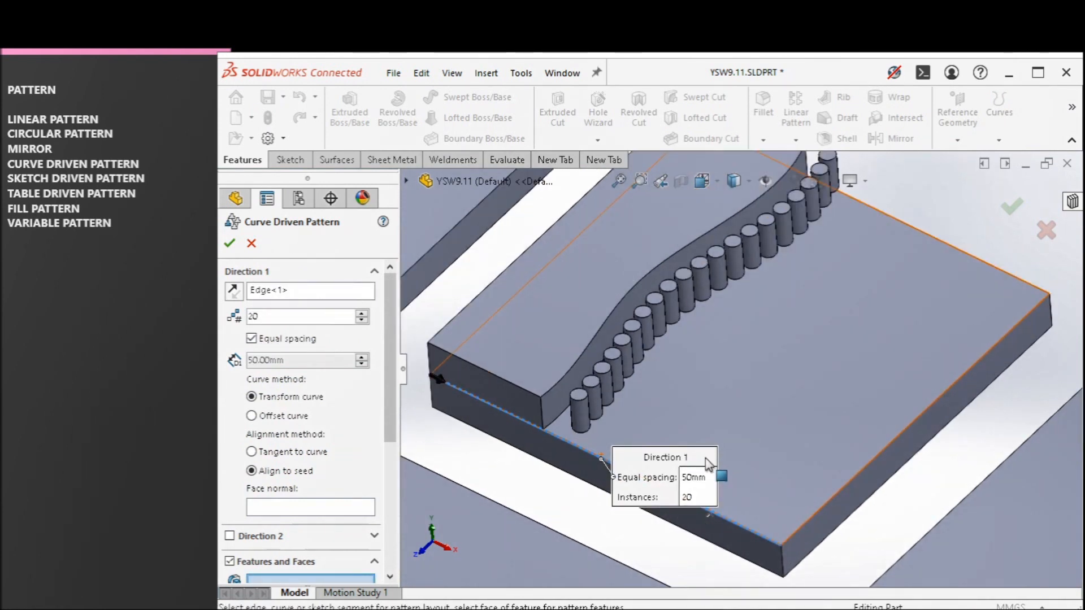
Step: Choose the original small cylinder as the body to repeat along the plate's front edge
scroll(343, 451, down, 3)
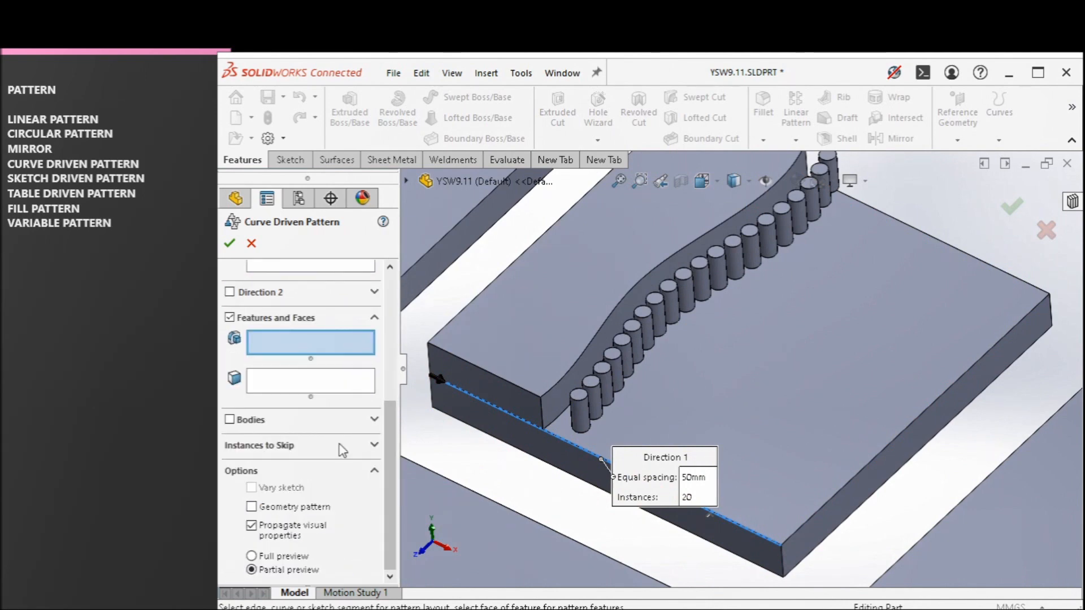
click(244, 421)
click(582, 413)
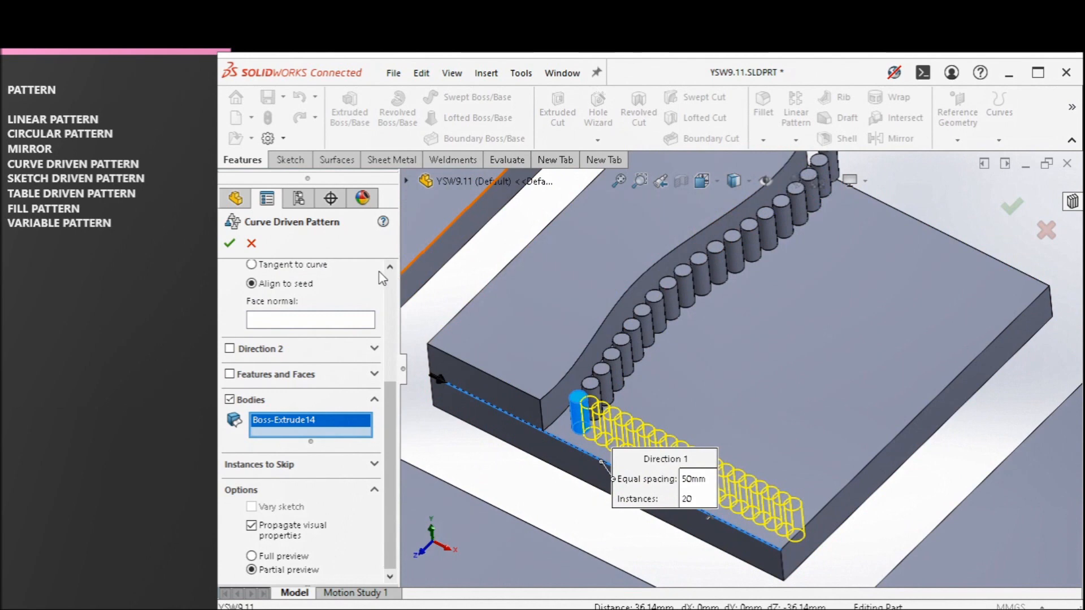
click(391, 282)
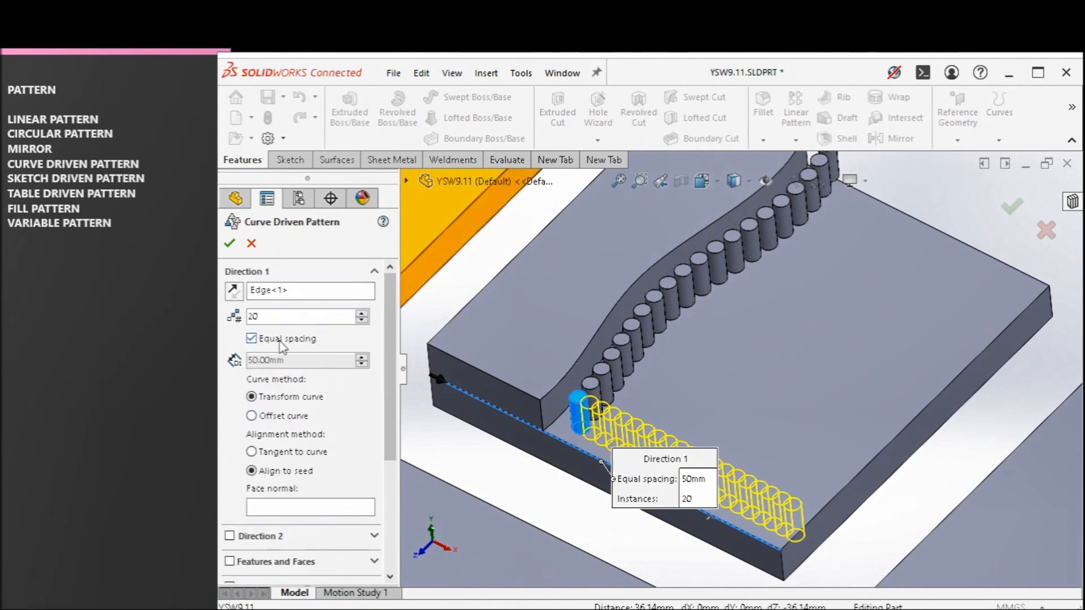
Step: Set the front-edge pattern to 5 instances and its alignment method to Tangent to curve
mouse_move(718, 475)
middle_down()
mouse_move(751, 480)
mouse_move(734, 472)
middle_up()
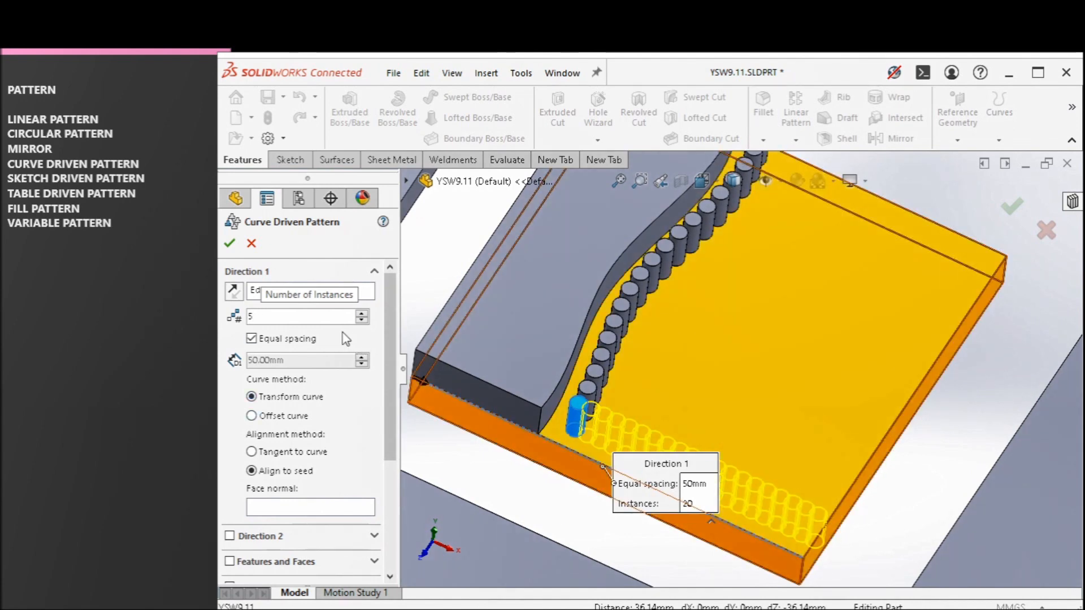
scroll(383, 511, down, 5)
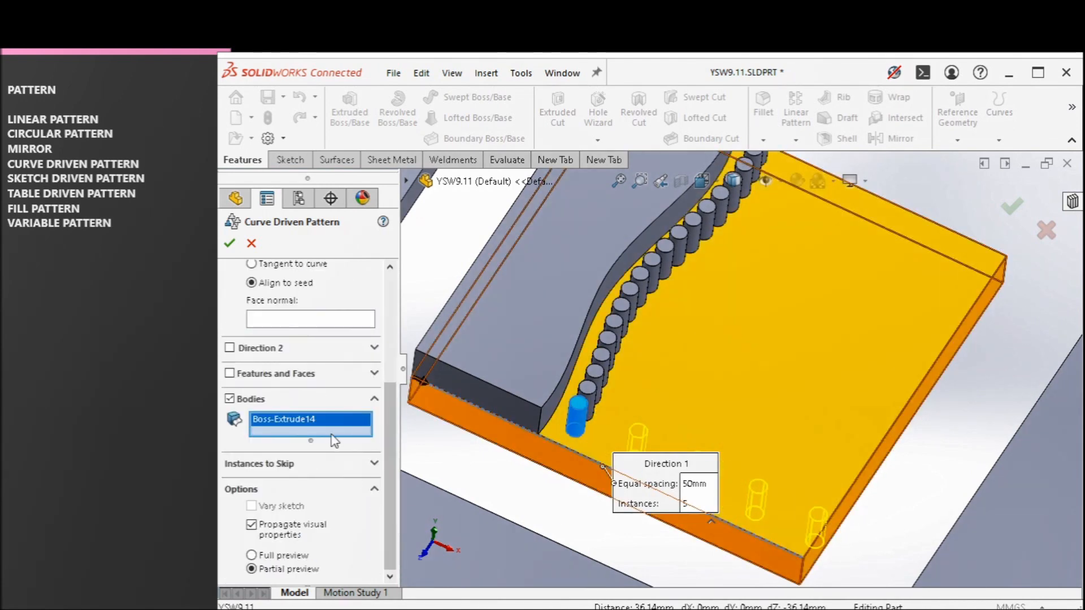
scroll(547, 449, down, 2)
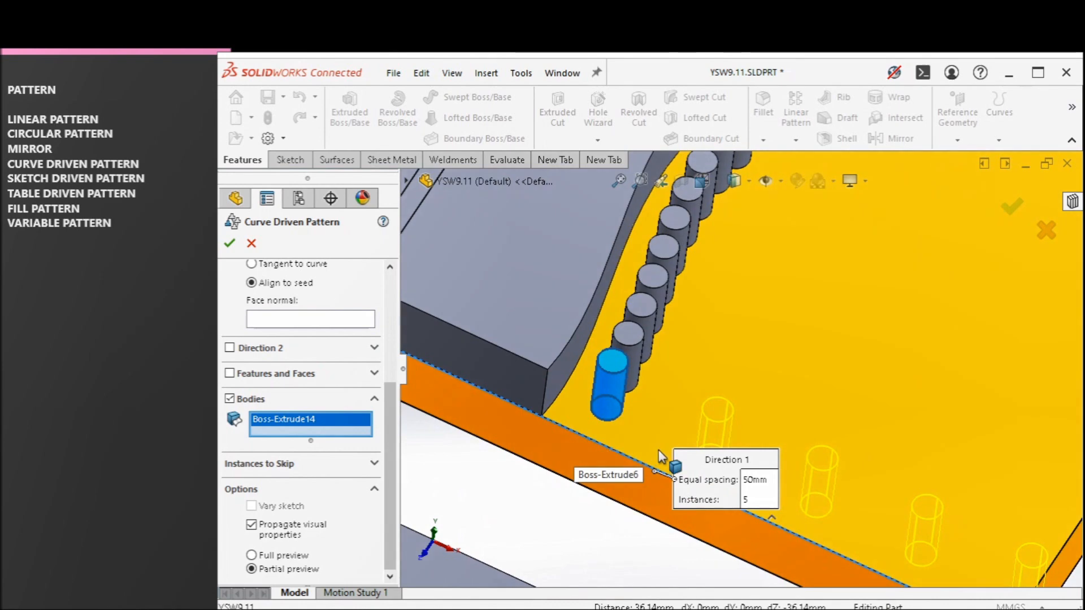
scroll(788, 421, up, 1)
scroll(720, 460, up, 3)
scroll(650, 458, down, 3)
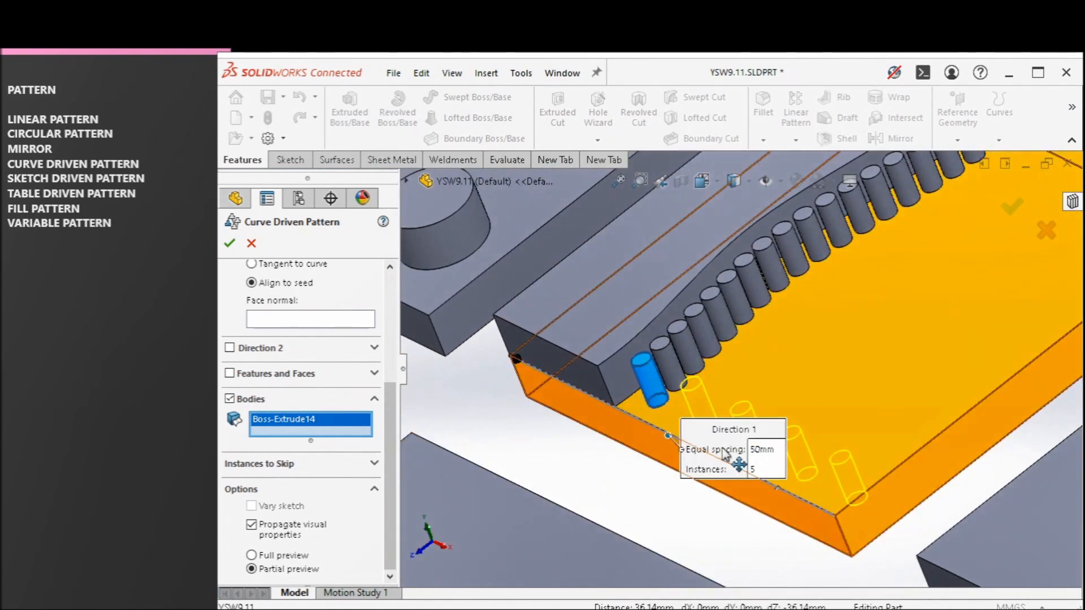
middle_drag(802, 497, 850, 502)
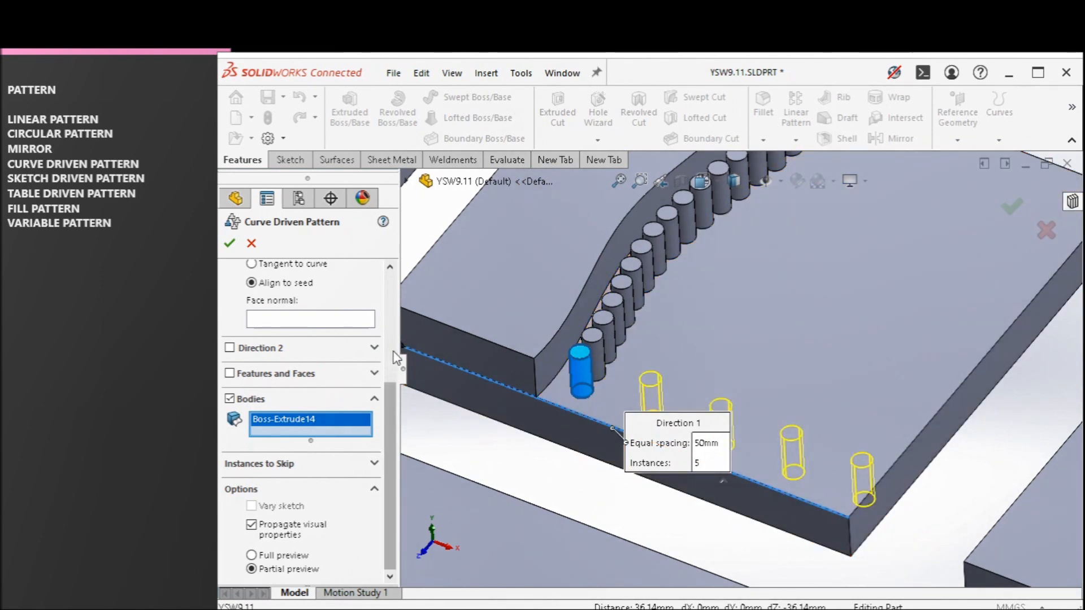
scroll(397, 357, up, 5)
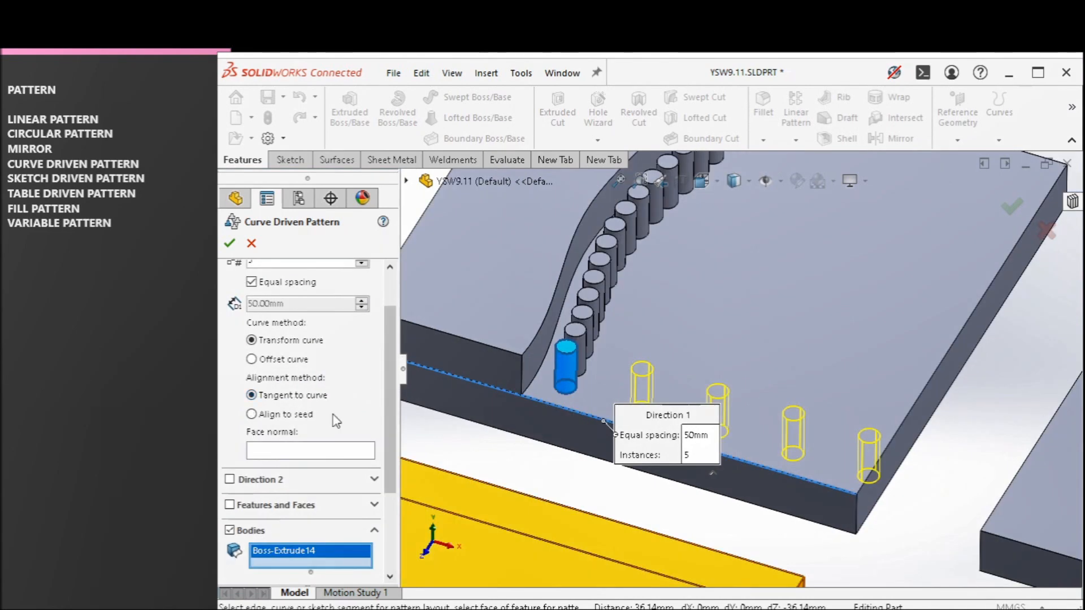
drag(387, 421, 388, 447)
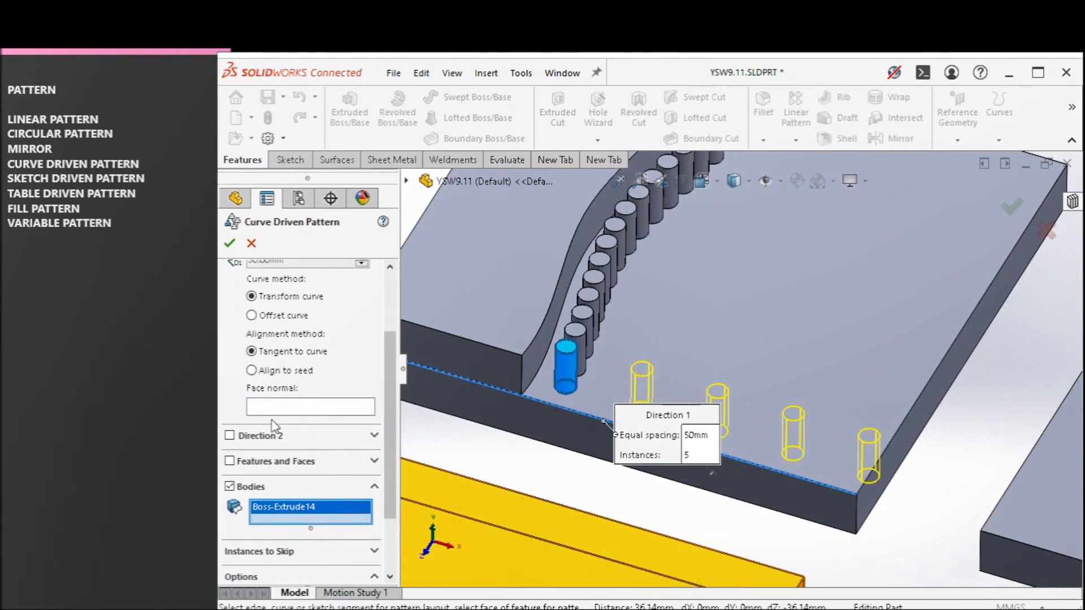
Step: Enable Direction 2 for the curve driven pattern and set its number of instances to 9
click(230, 436)
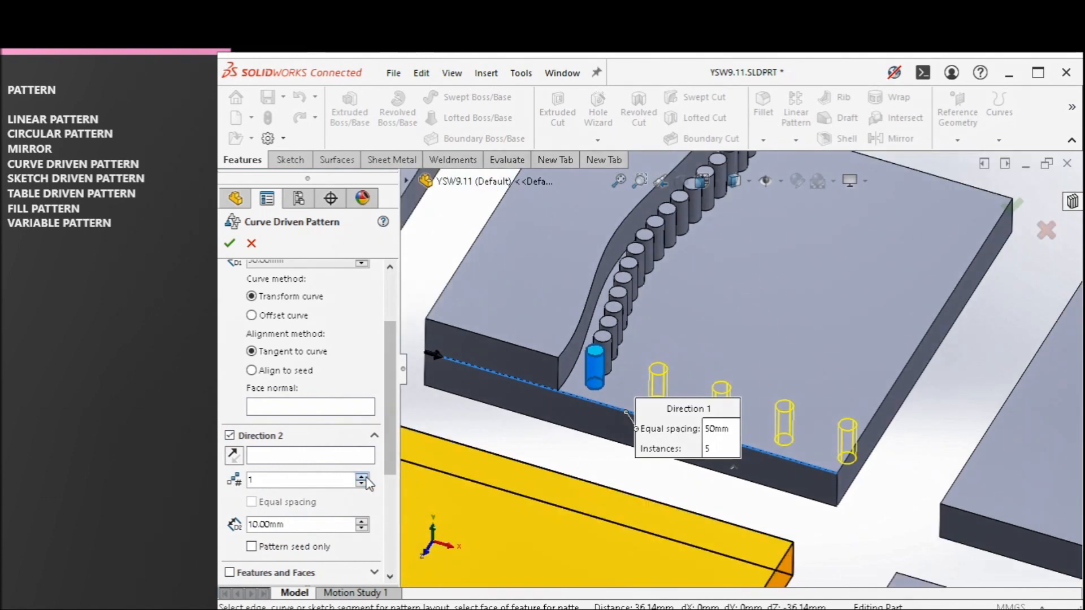
click(362, 476)
click(361, 476)
click(362, 477)
click(362, 477)
click(362, 477)
click(362, 477)
click(362, 477)
click(361, 476)
mouse_move(534, 380)
middle_down()
mouse_move(494, 362)
mouse_move(532, 365)
middle_up()
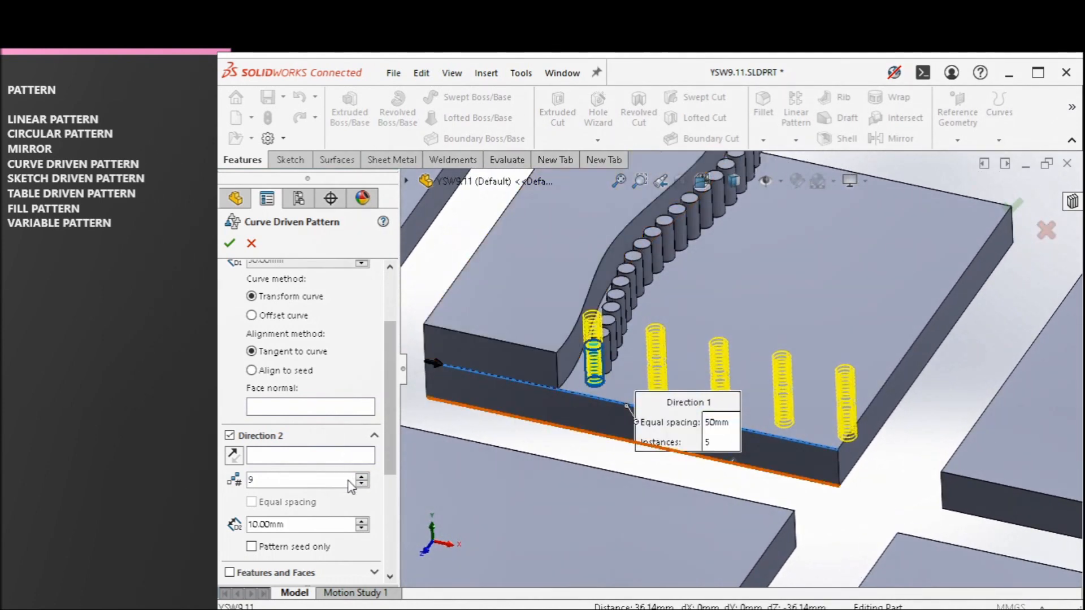
Step: Use the lower plate's far upper edge as the Direction 2 curve and reduce its instances to 2
click(326, 456)
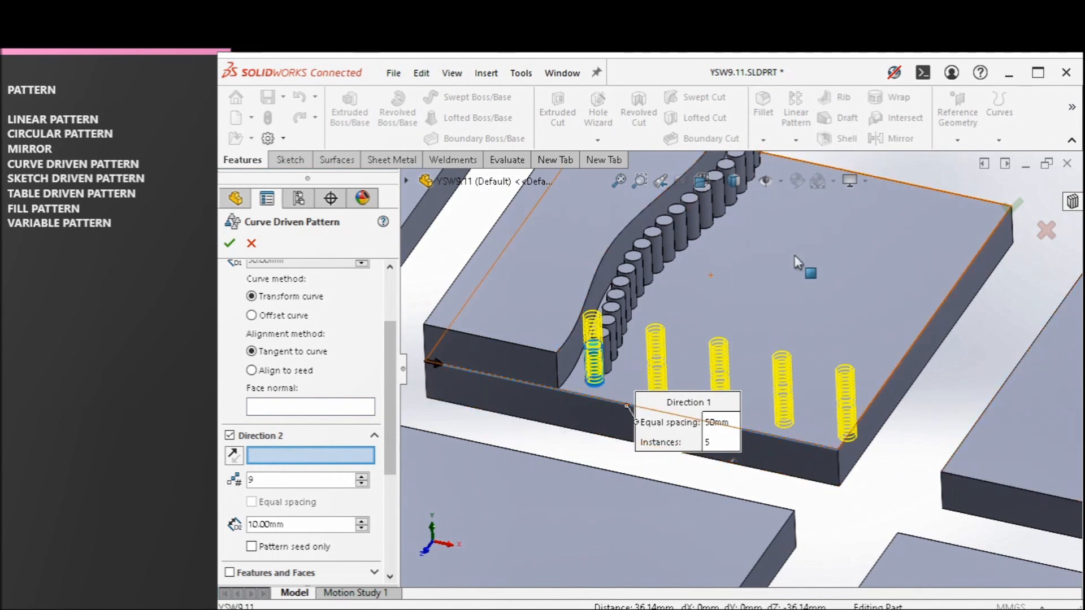
scroll(796, 258, up, 2)
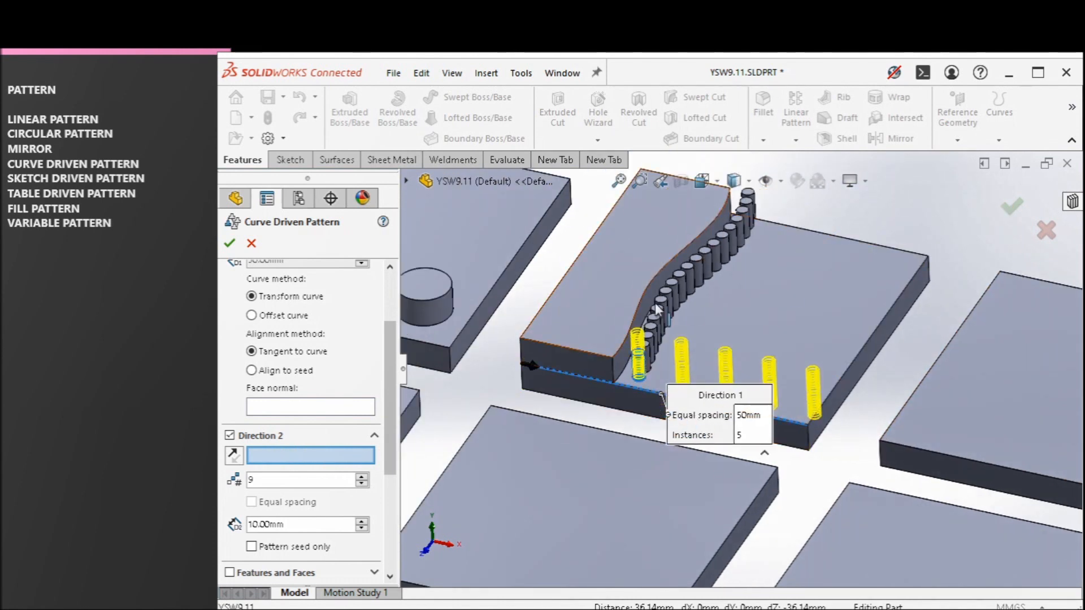
scroll(678, 308, down, 2)
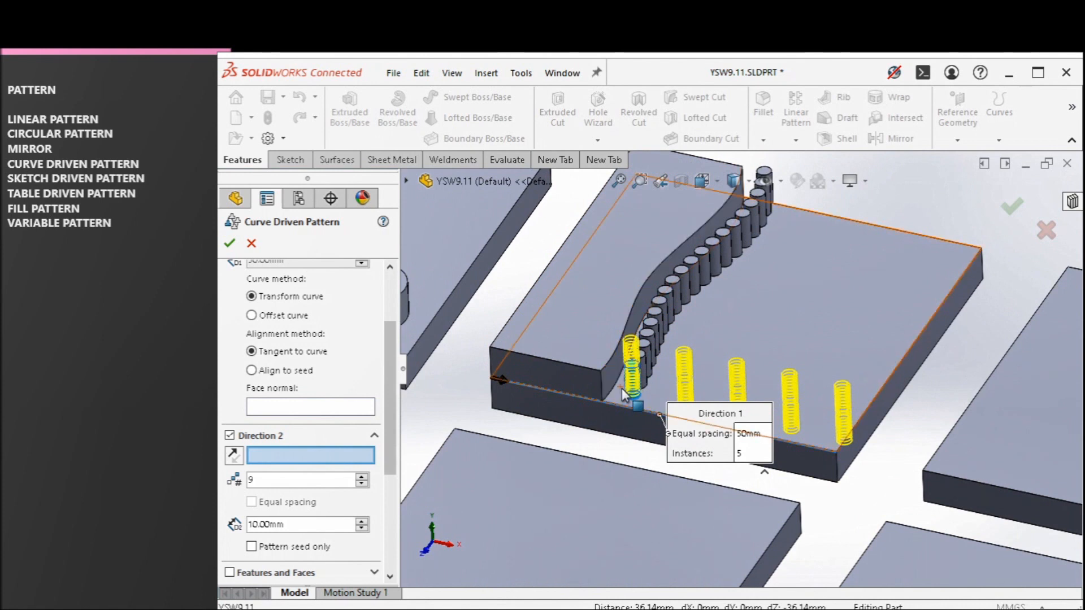
scroll(565, 390, down, 2)
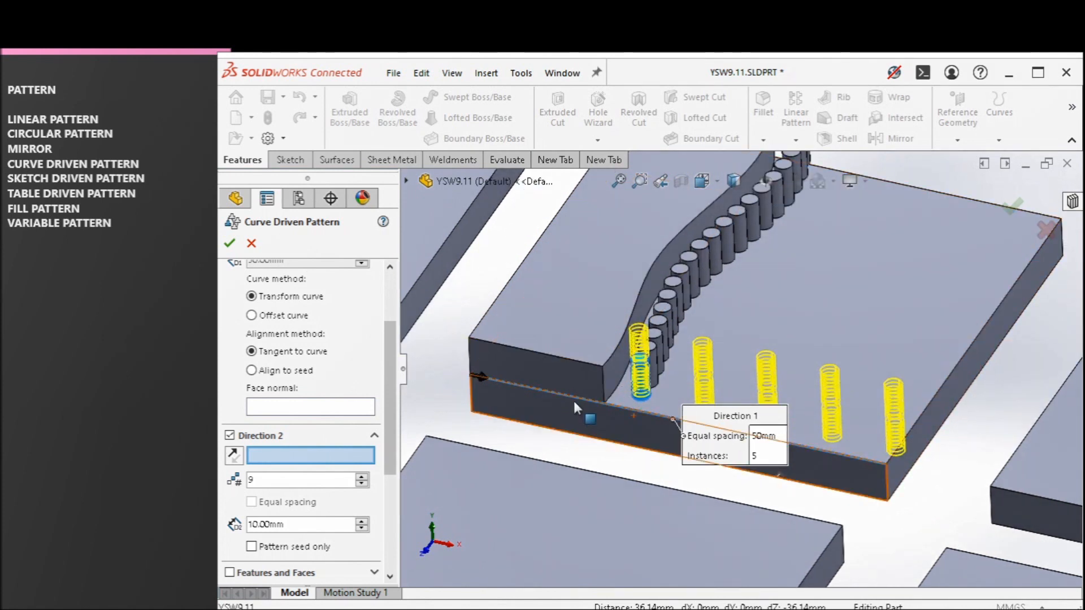
scroll(839, 364, up, 2)
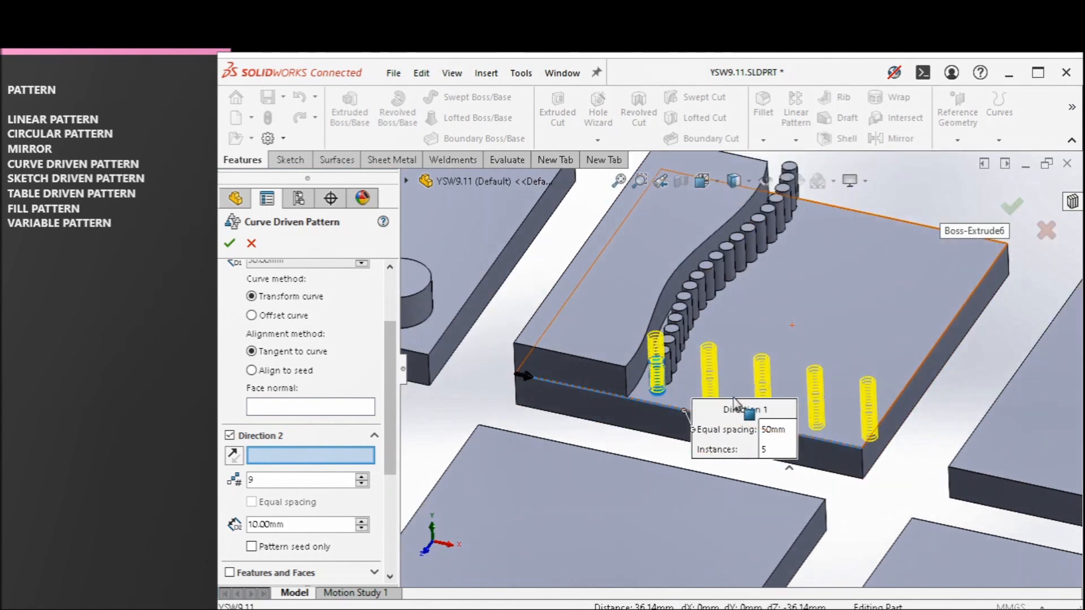
click(916, 229)
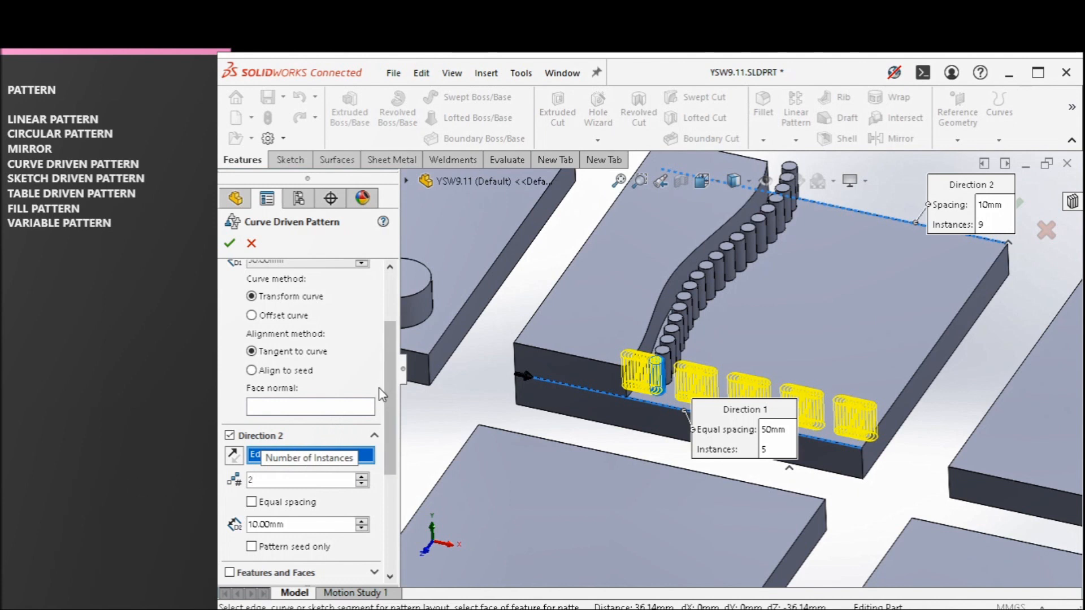
Step: Set the Direction 2 spacing of the cylinder pattern to 100 mm
click(333, 523)
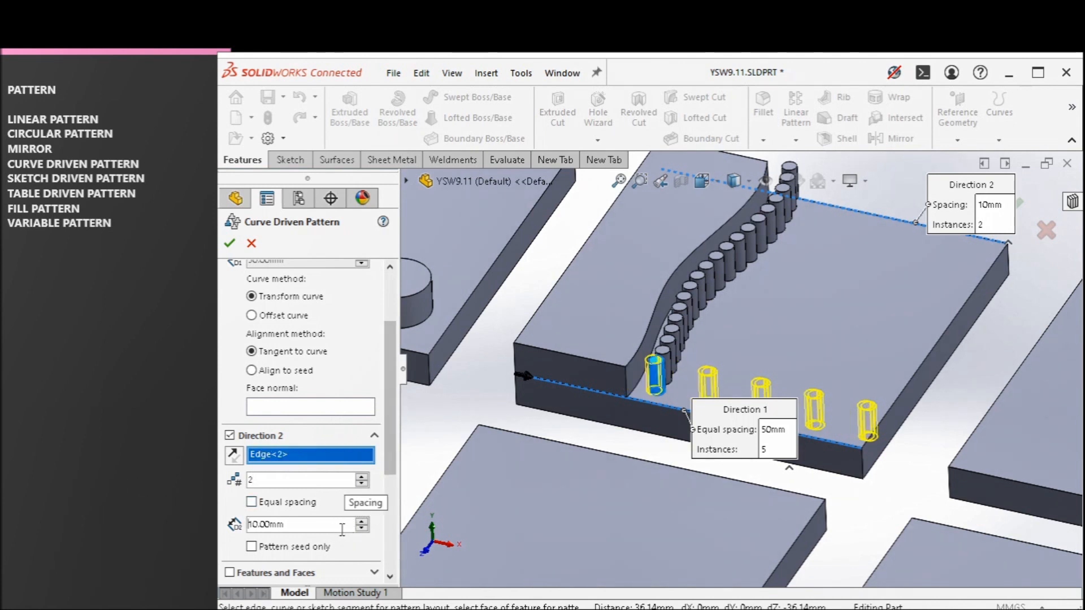
drag(349, 527, 200, 526)
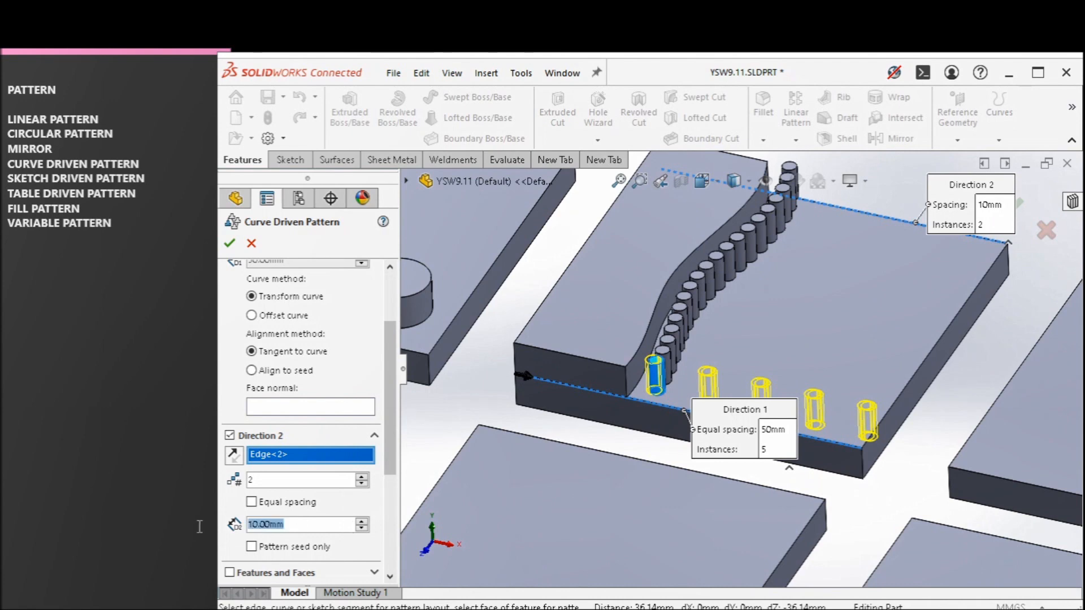
text(100)
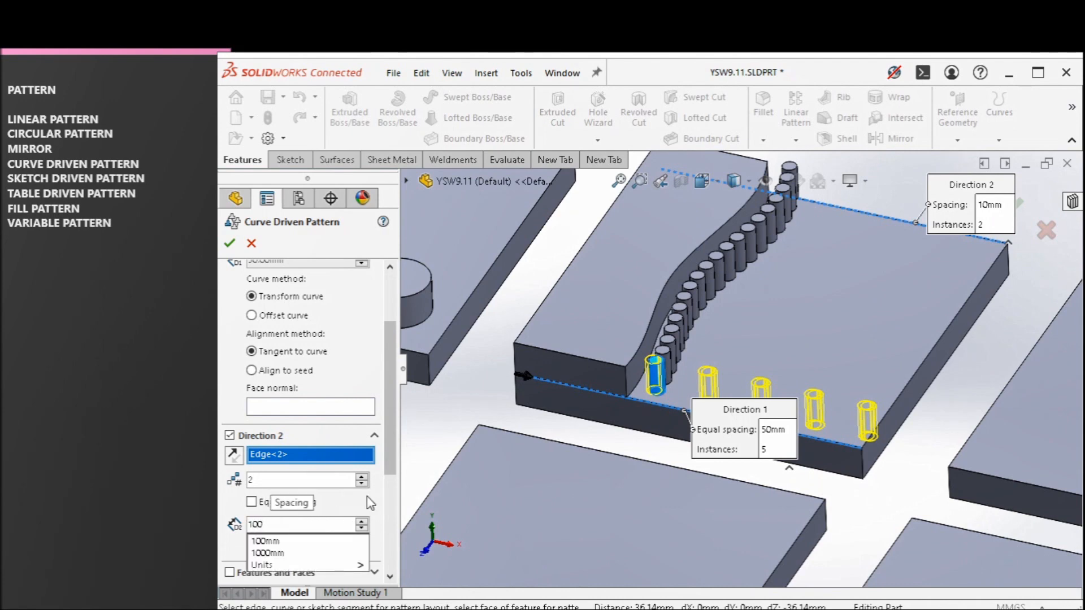
key(Return)
middle_drag(695, 317, 676, 324)
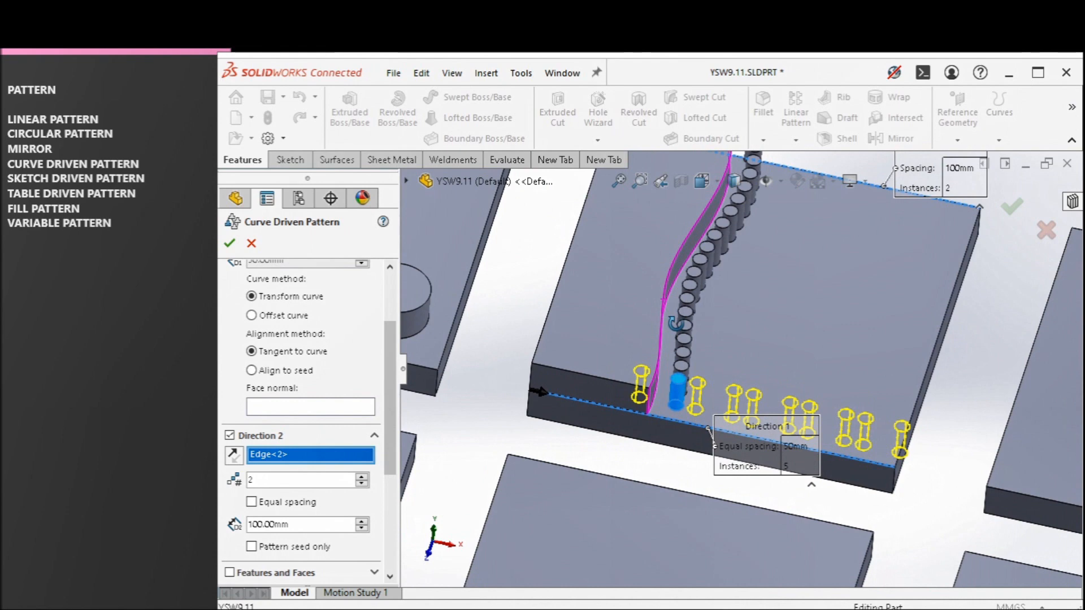
scroll(663, 373, down, 3)
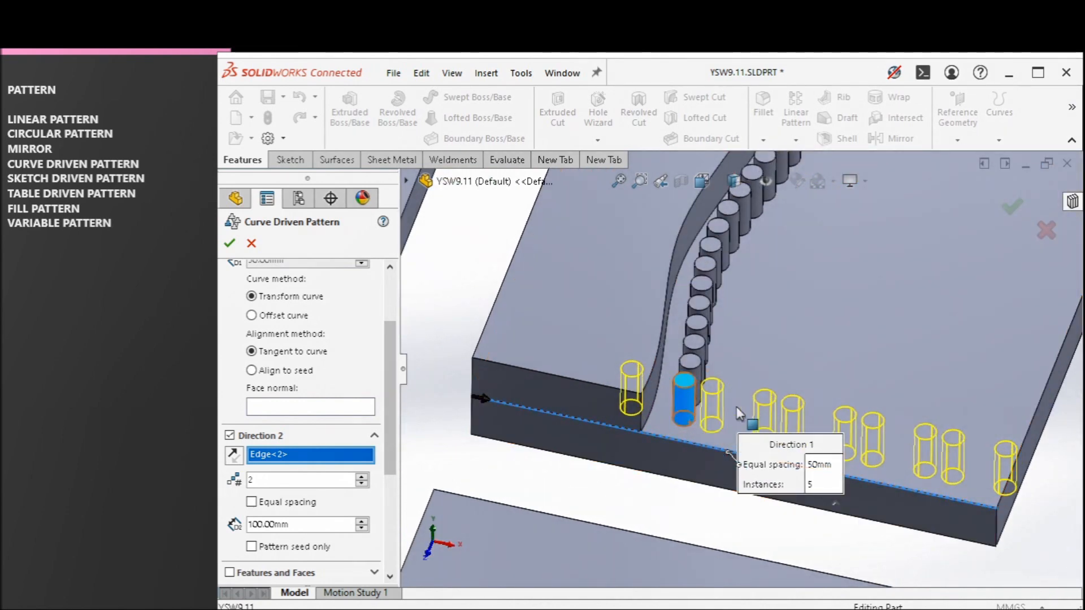
Step: Restrict Direction 2 to Pattern seed only and set its number of instances to 4
scroll(378, 345, up, 3)
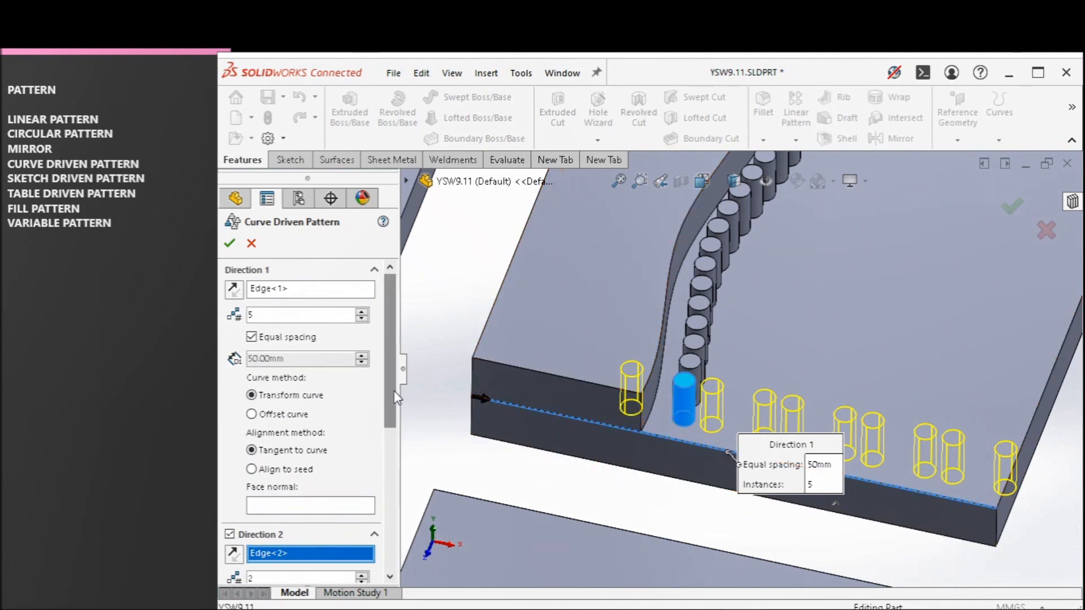
scroll(300, 403, down, 5)
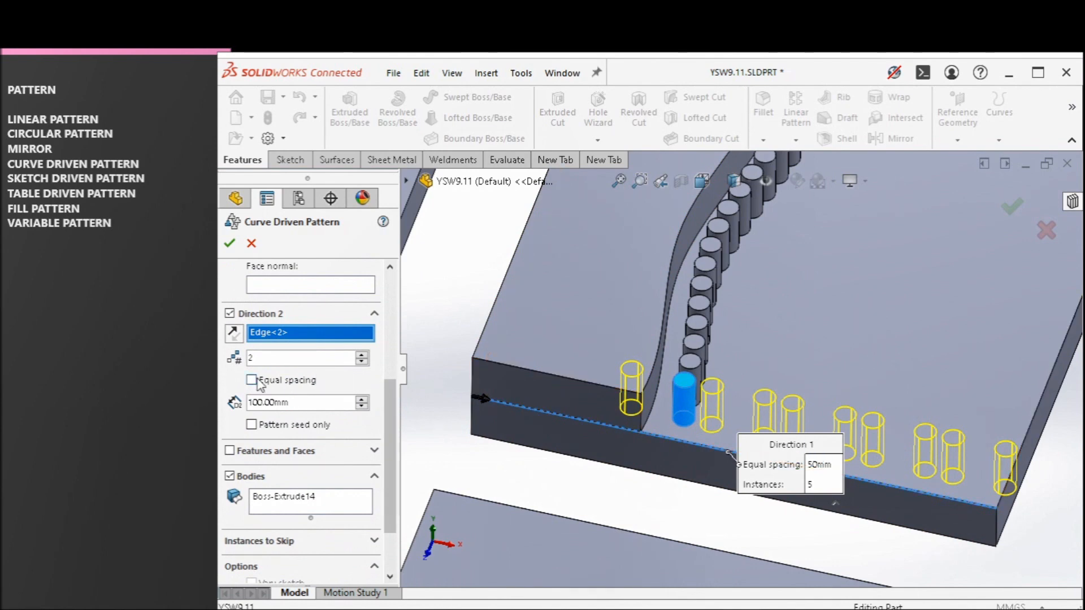
scroll(385, 376, up, 2)
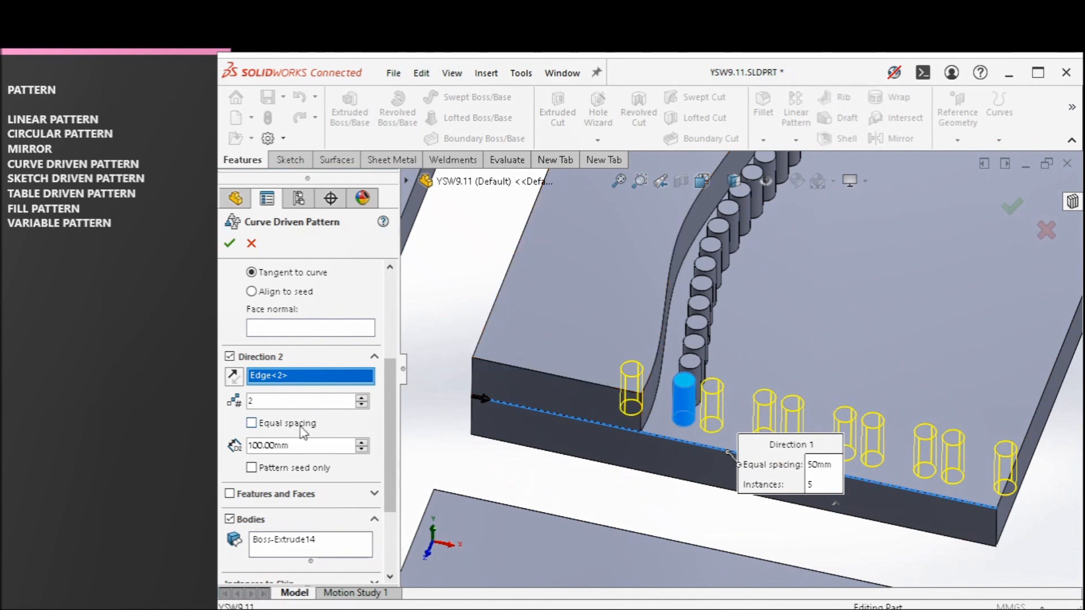
click(251, 468)
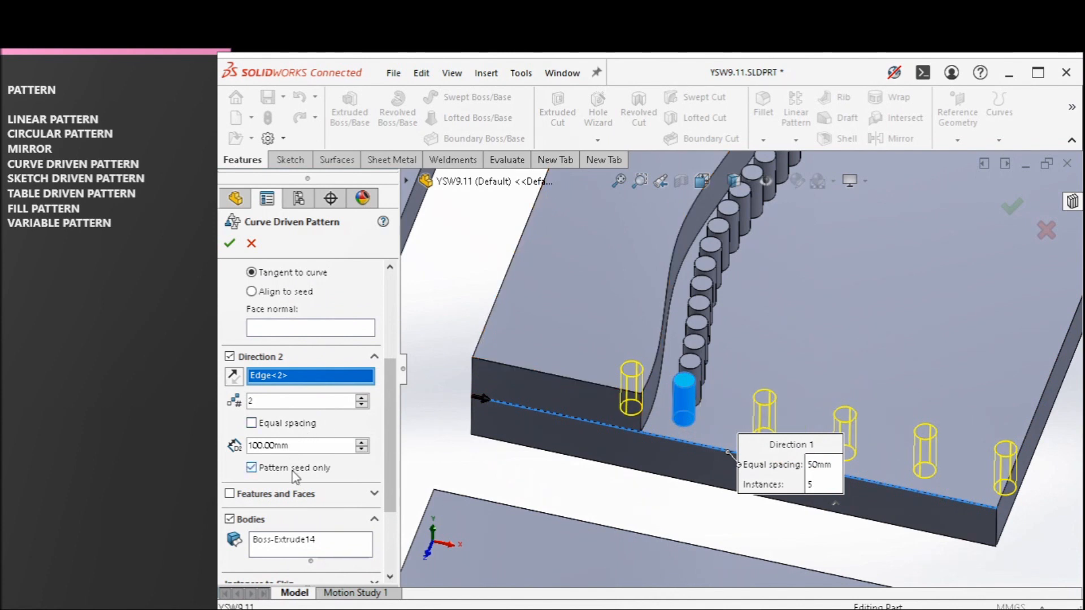
click(362, 398)
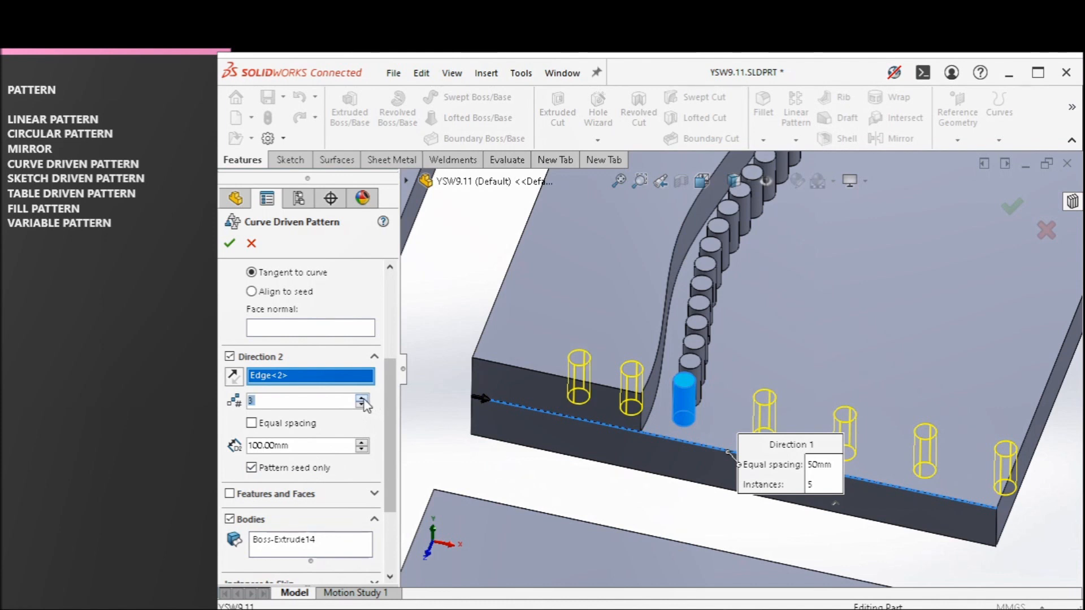
click(362, 398)
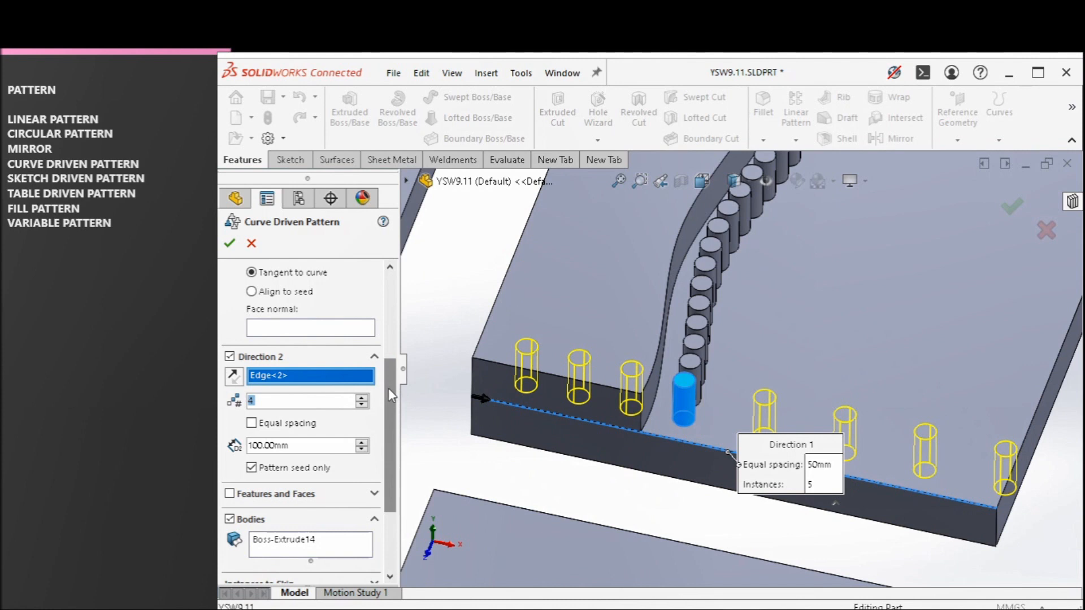
Step: Accept the curve driven pattern, inspect the patterned cylinders on the plate, and save the part
click(229, 244)
click(501, 303)
middle_drag(518, 324, 780, 402)
click(443, 347)
scroll(779, 400, up, 2)
scroll(938, 373, down, 3)
key(ctrl+s)
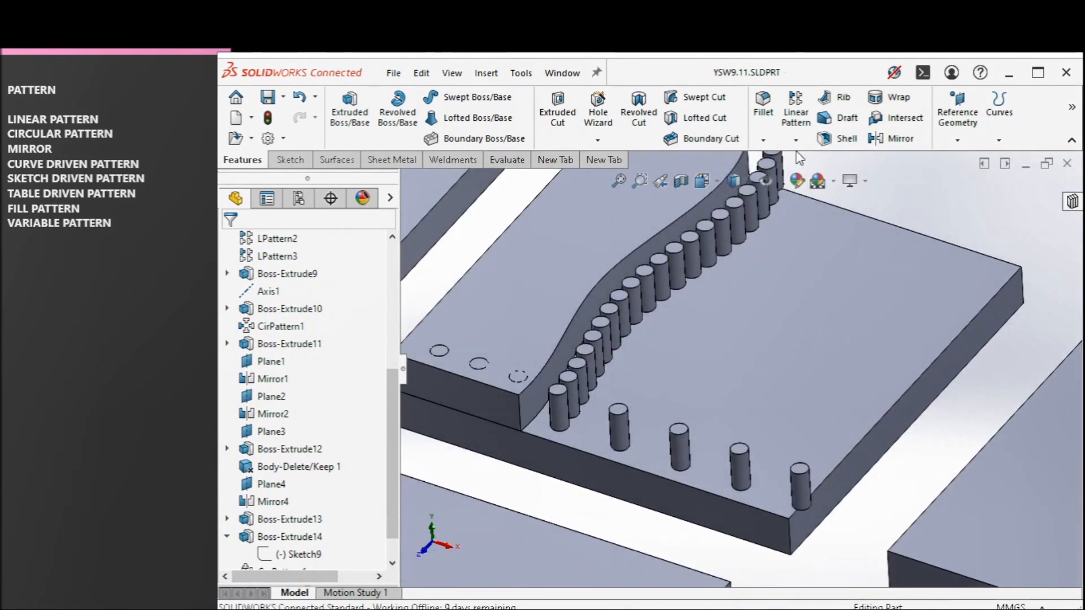
click(796, 142)
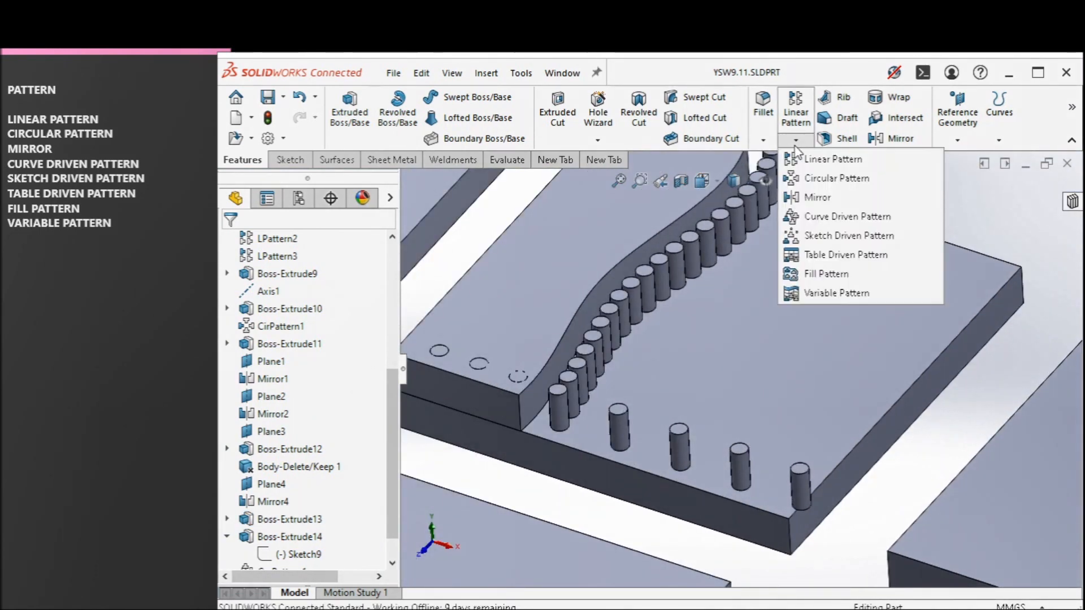
click(856, 236)
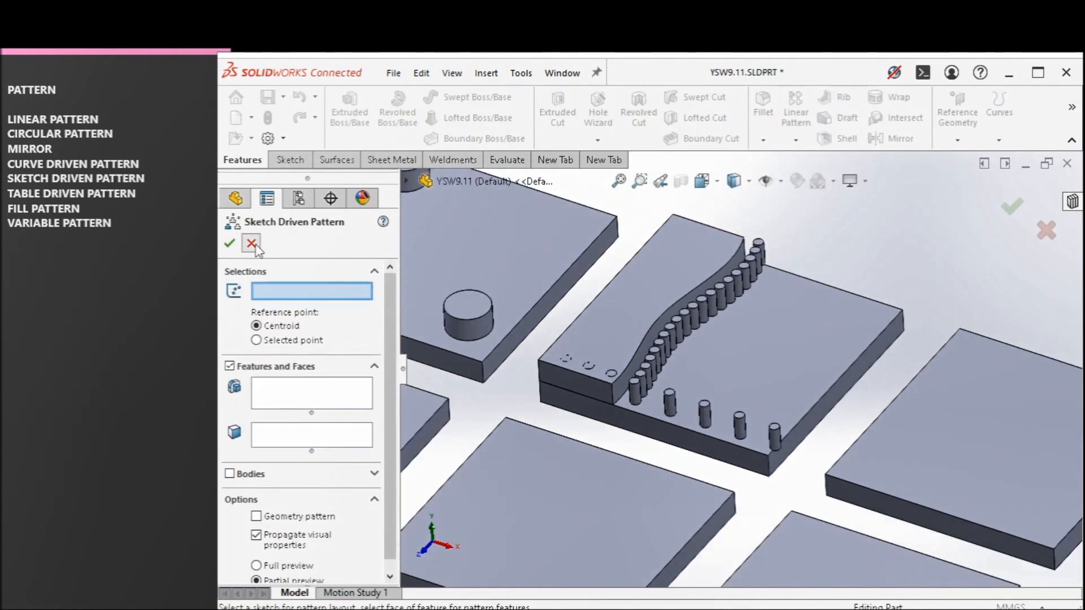
click(251, 244)
Step: Start a sketch on the top face of the empty plate beside the curve-patterned one and draw a vertical centerline between its edge midpoints
scroll(819, 400, up, 2)
click(905, 433)
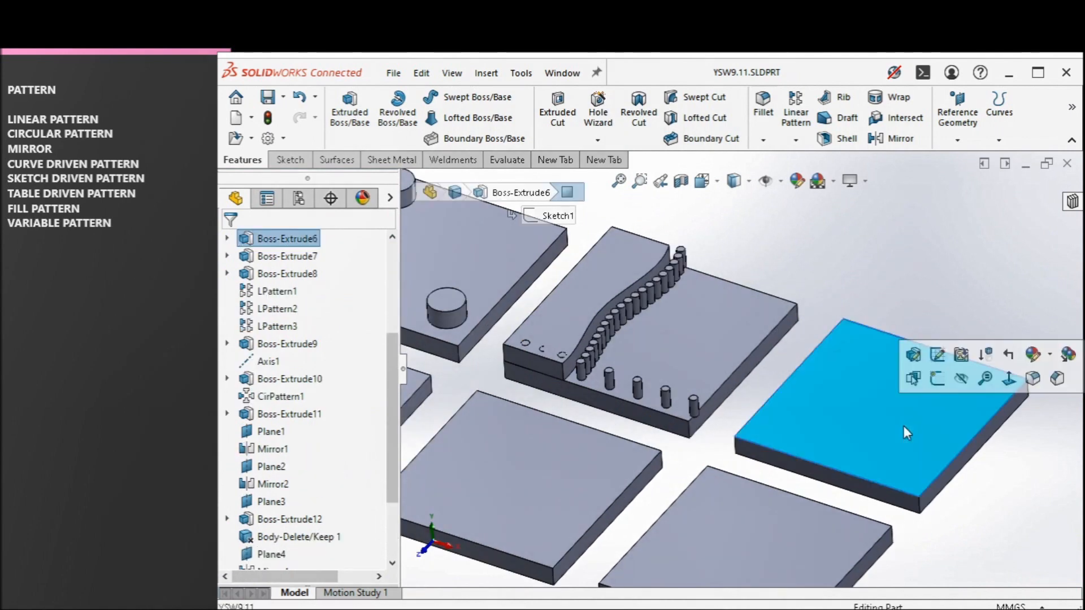
click(938, 378)
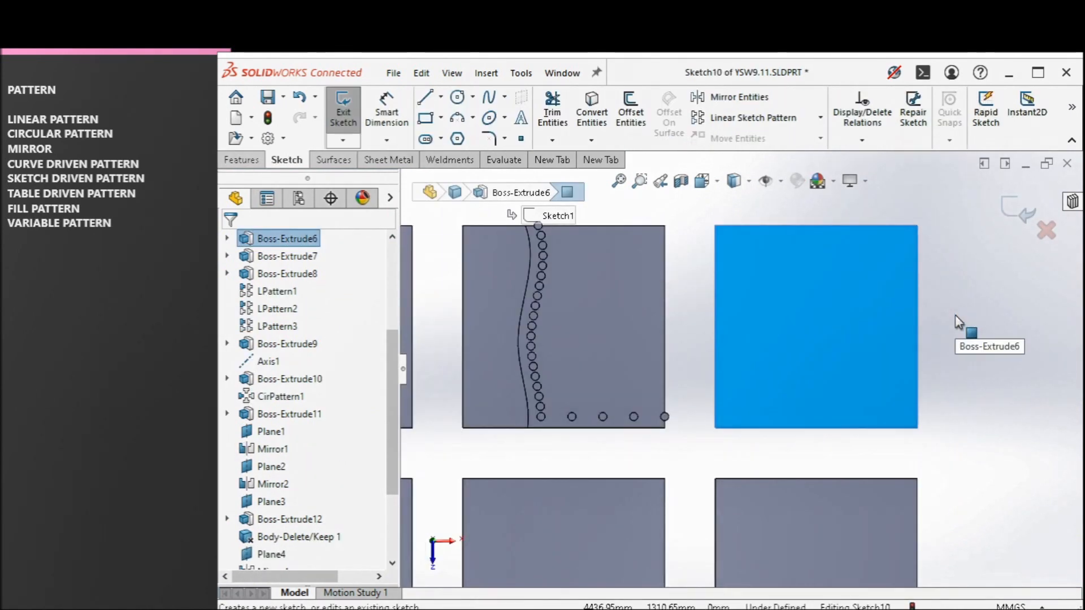
scroll(955, 315, down, 1)
click(440, 97)
click(450, 138)
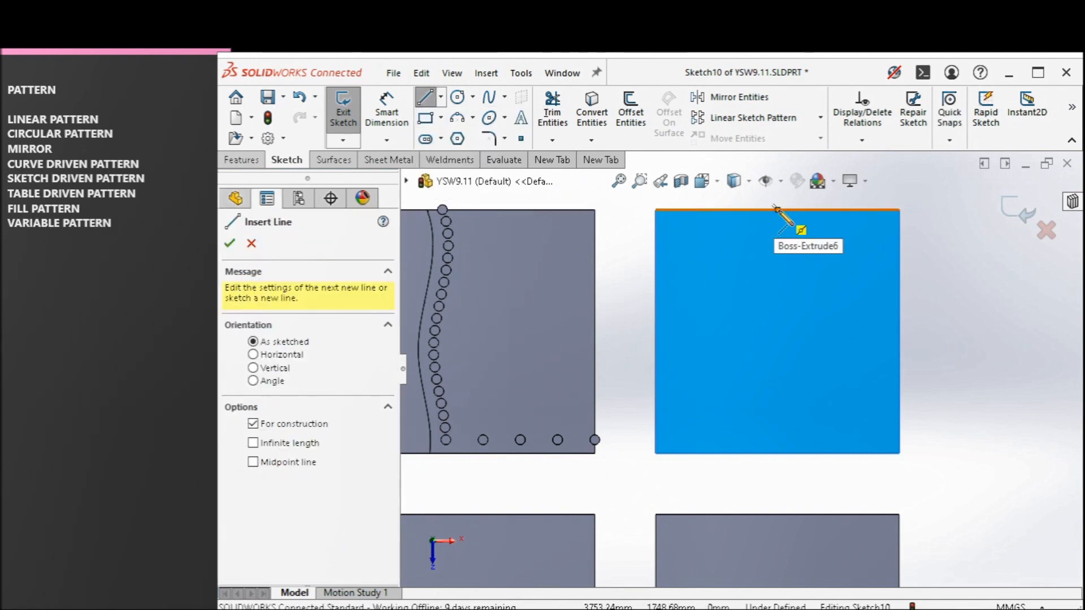
click(777, 209)
click(777, 454)
right_click(777, 453)
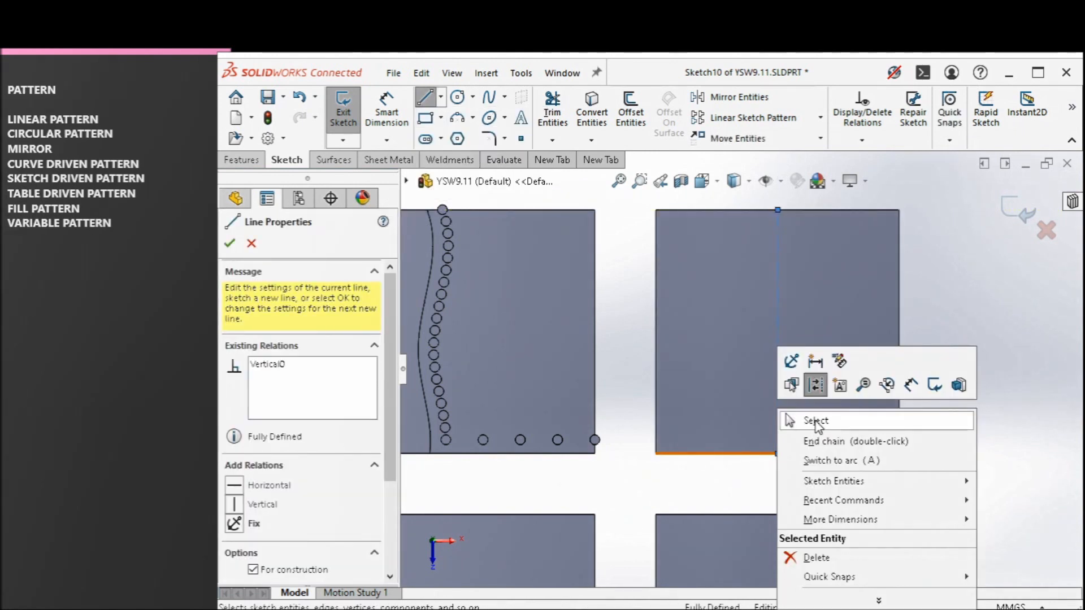
click(816, 421)
Step: Sketch a circle centred on the centerline's midpoint and dimension its diameter to 300 mm
click(457, 97)
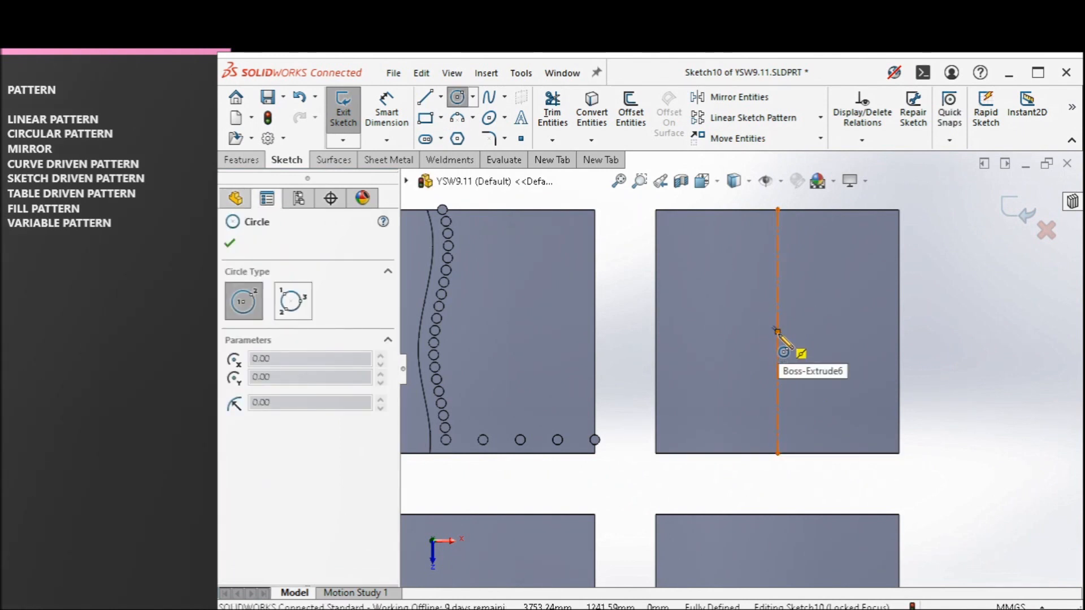
click(777, 331)
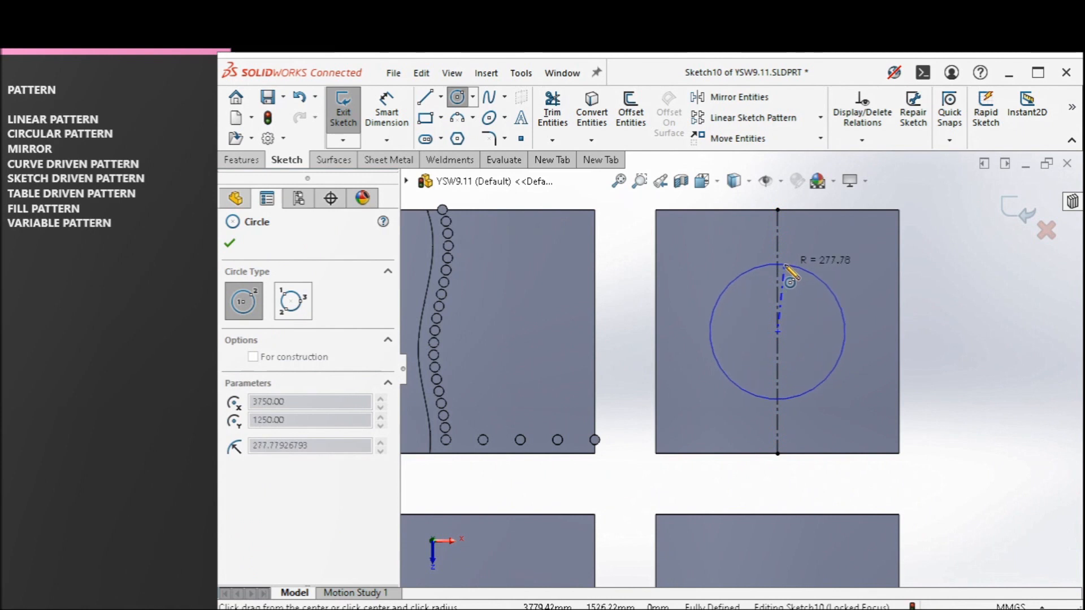
click(795, 292)
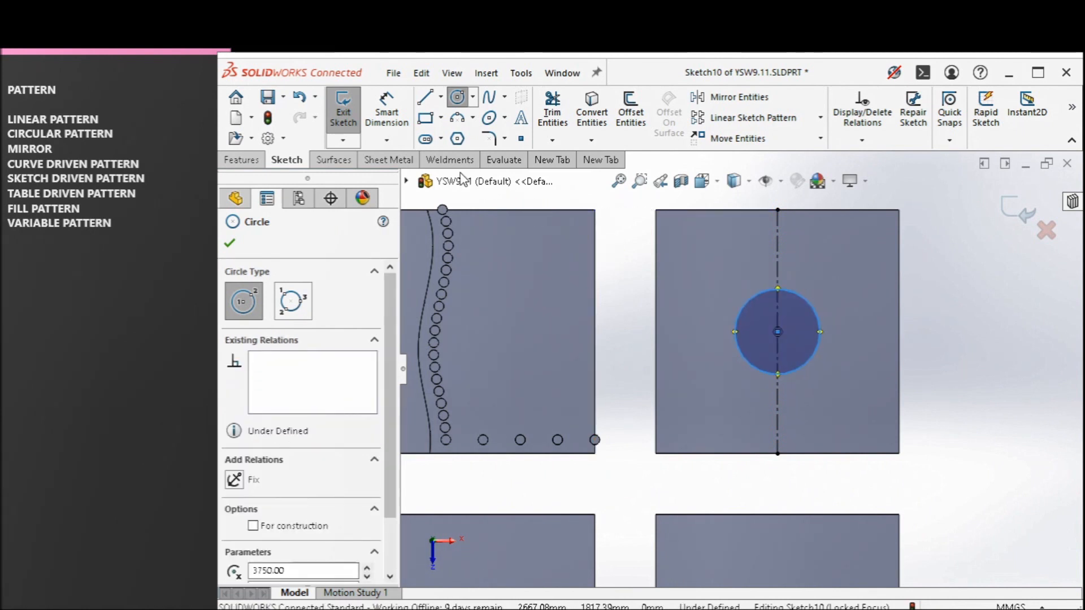
click(399, 118)
click(813, 315)
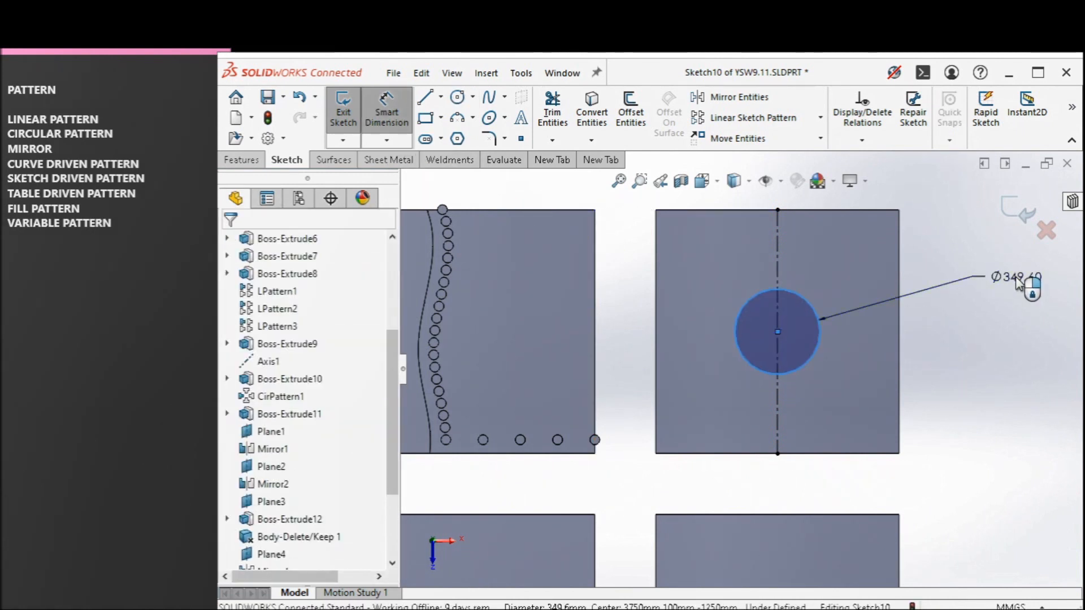
click(1017, 283)
text(300)
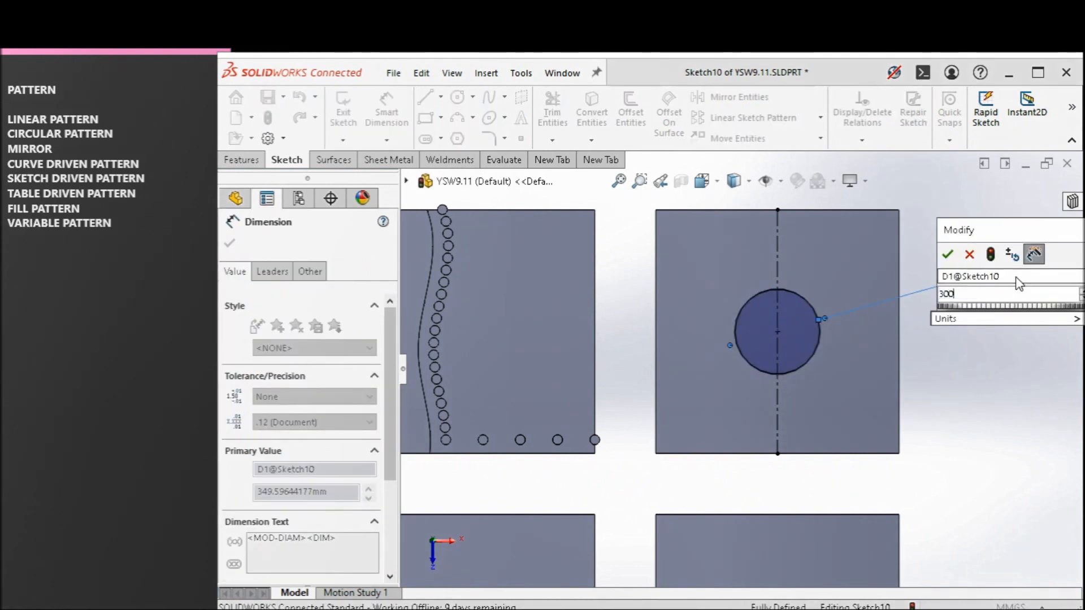
key(Return)
Step: Draw two circles centred on the 300 mm circle's upper and lower quadrant points, each passing through that circle's centre
scroll(765, 328, down, 1)
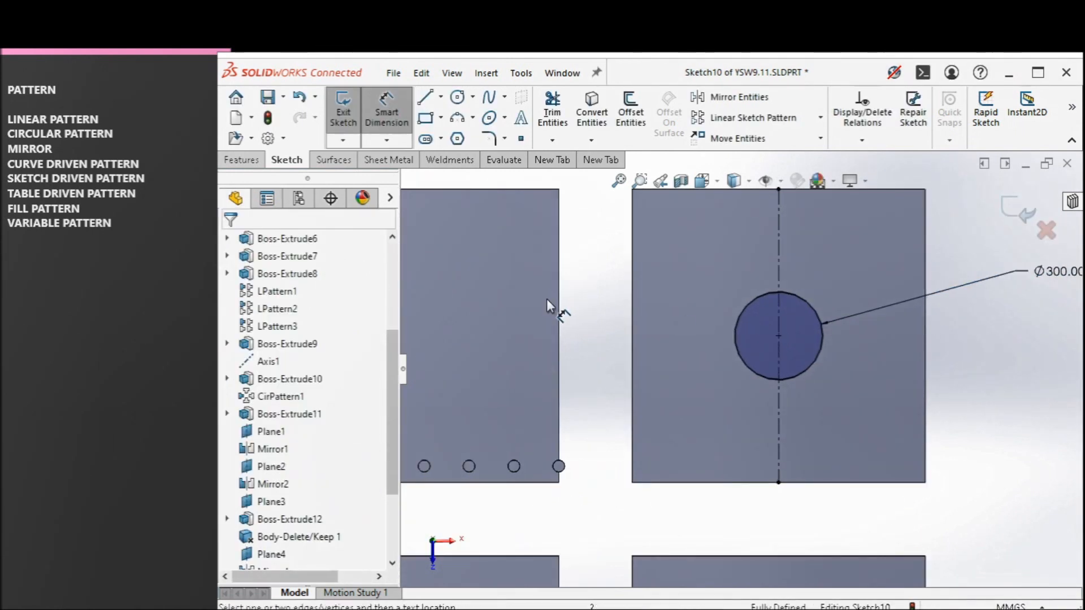
click(458, 98)
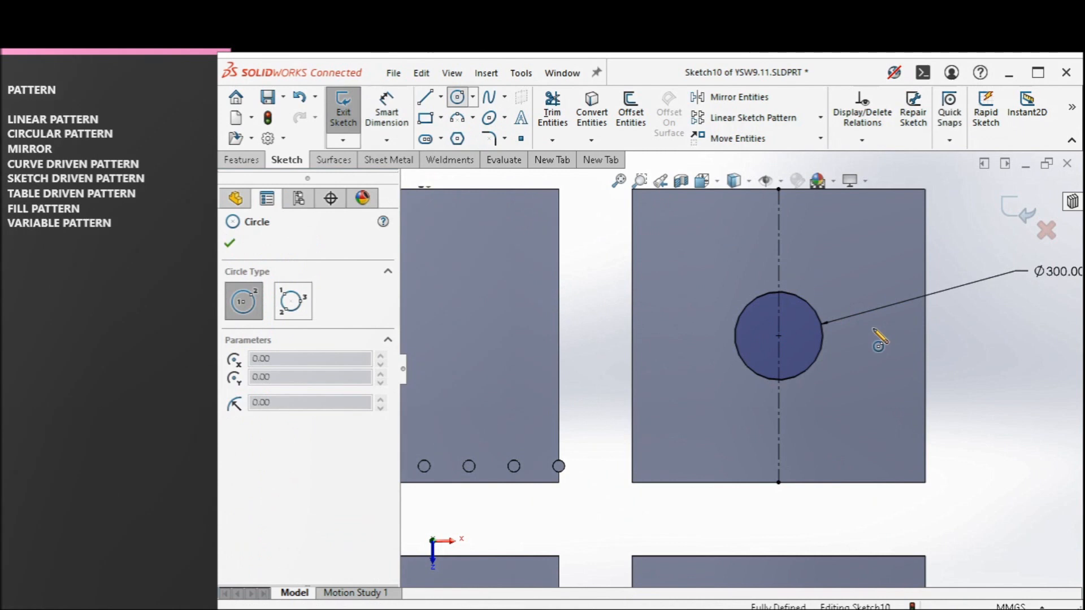
click(778, 292)
click(779, 336)
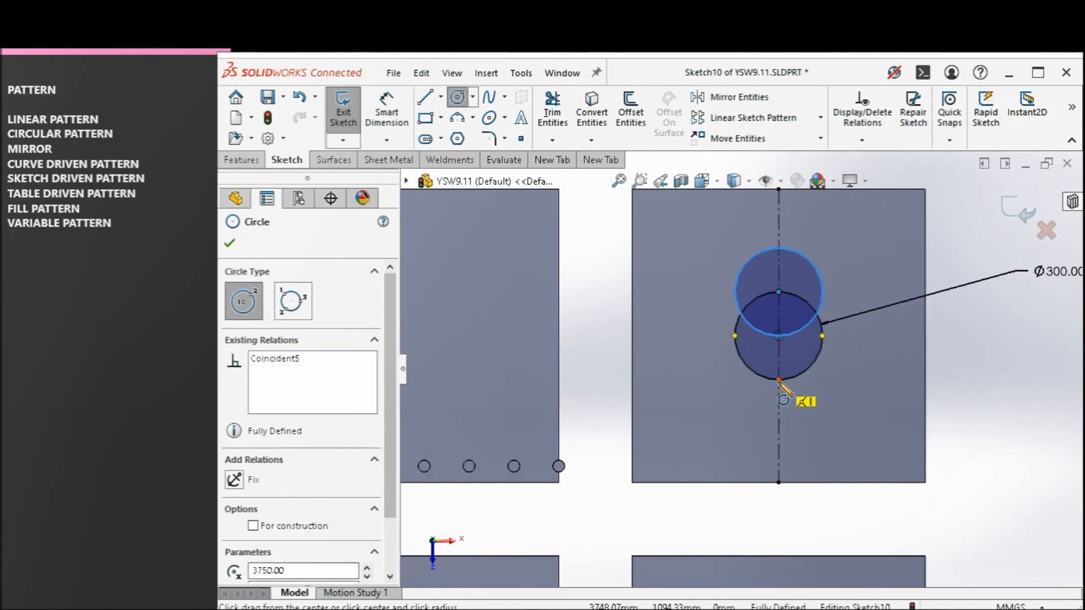
click(779, 380)
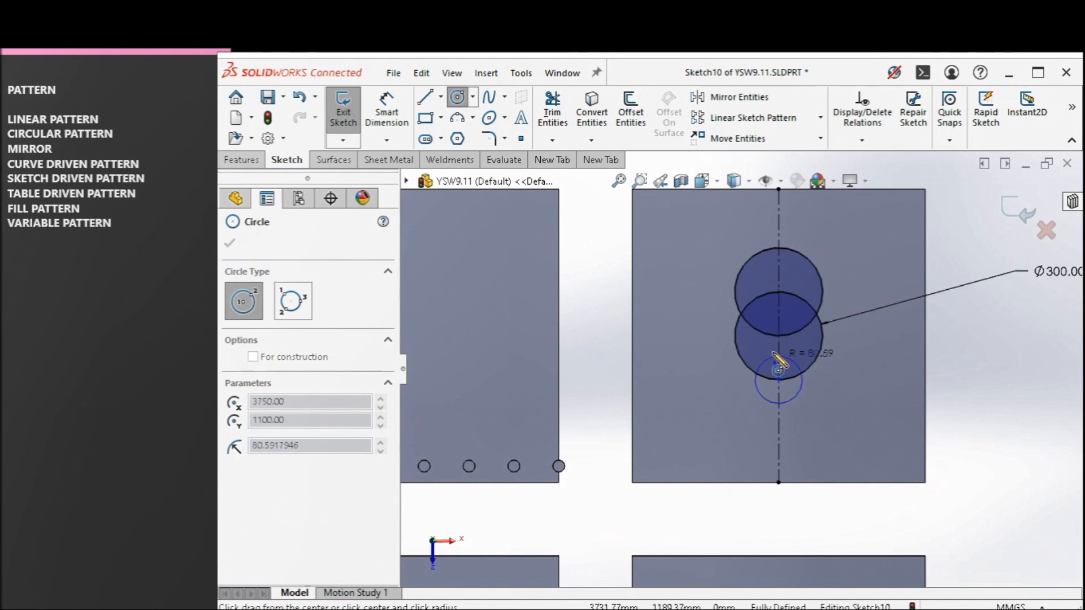
click(809, 350)
right_click(950, 349)
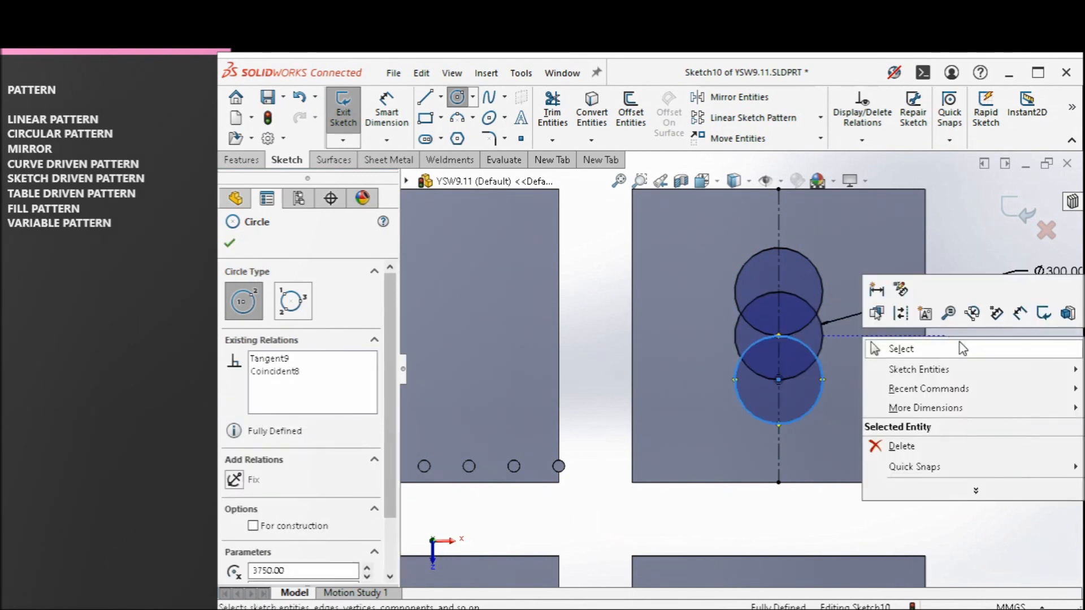
click(963, 349)
Step: Trim the overlapping inner arcs of the three circles to leave a three-lobed outline
scroll(801, 297, down, 3)
click(553, 113)
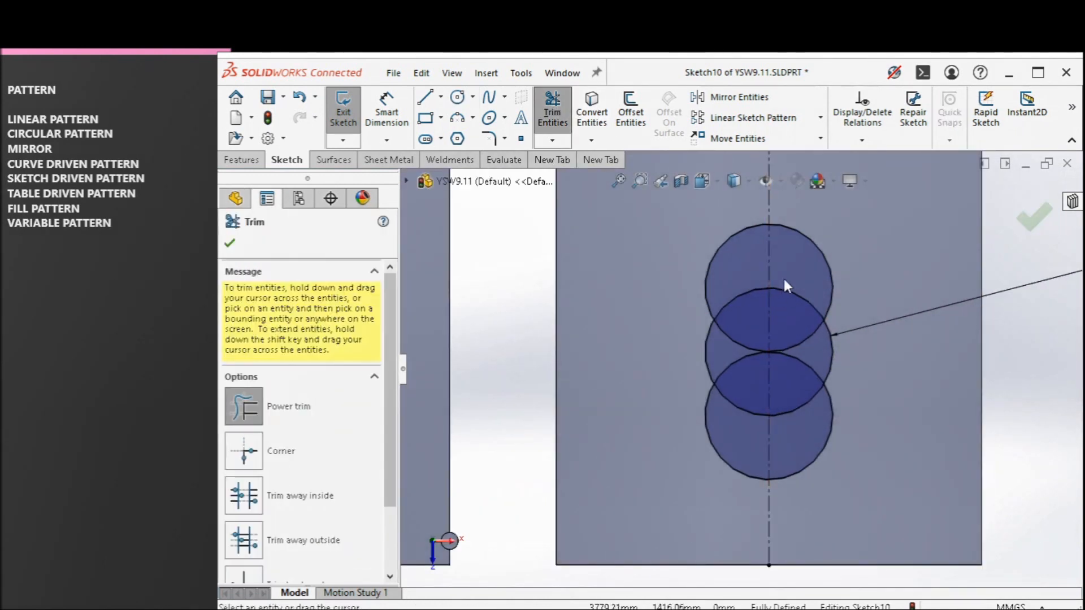
drag(797, 286, 797, 373)
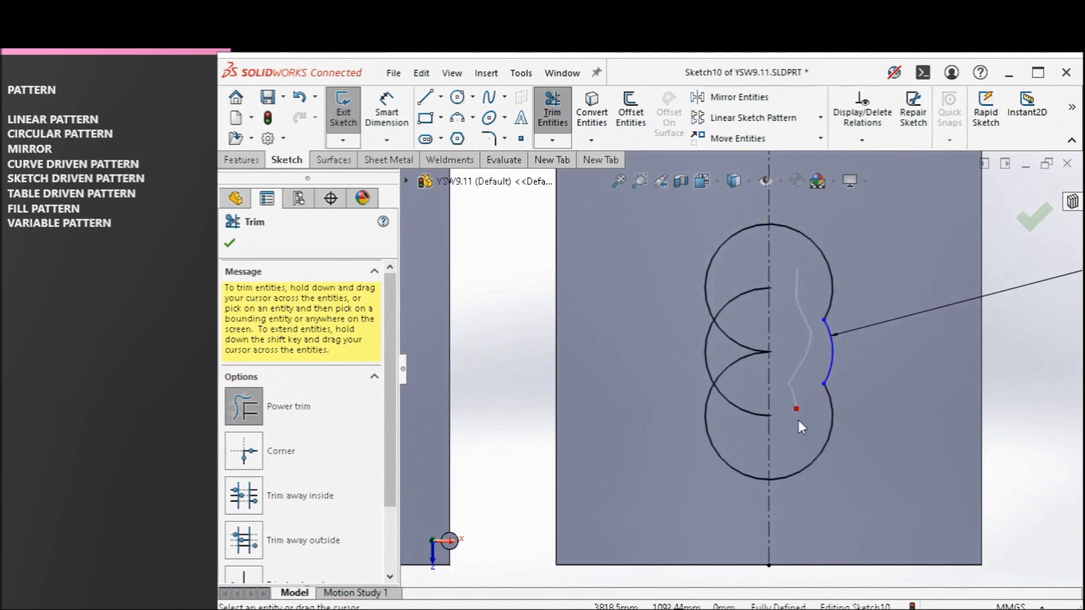
drag(801, 427, 767, 446)
drag(739, 402, 722, 363)
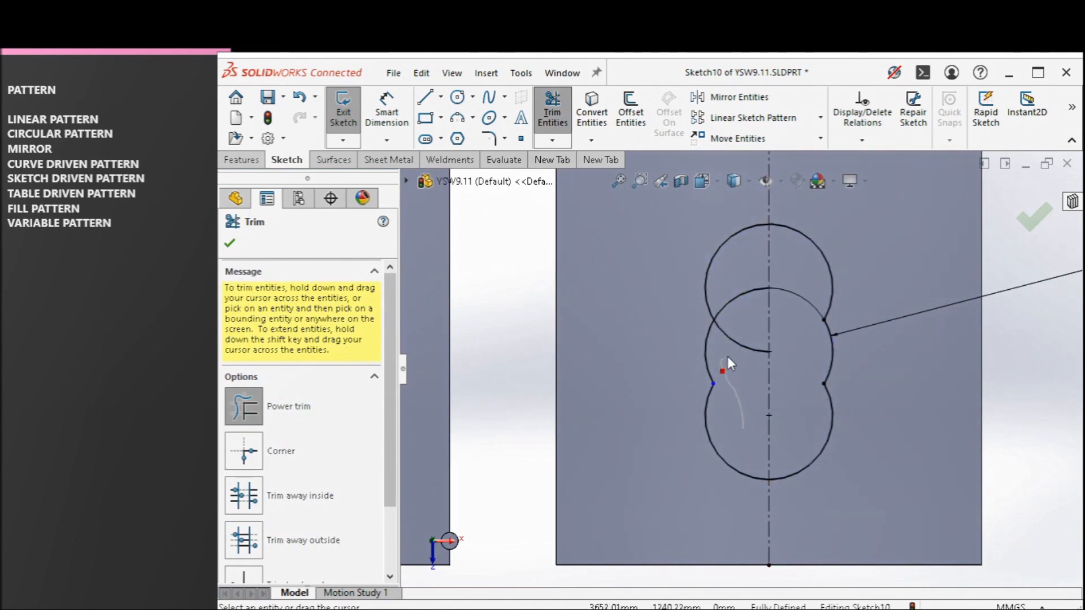
drag(757, 283, 755, 281)
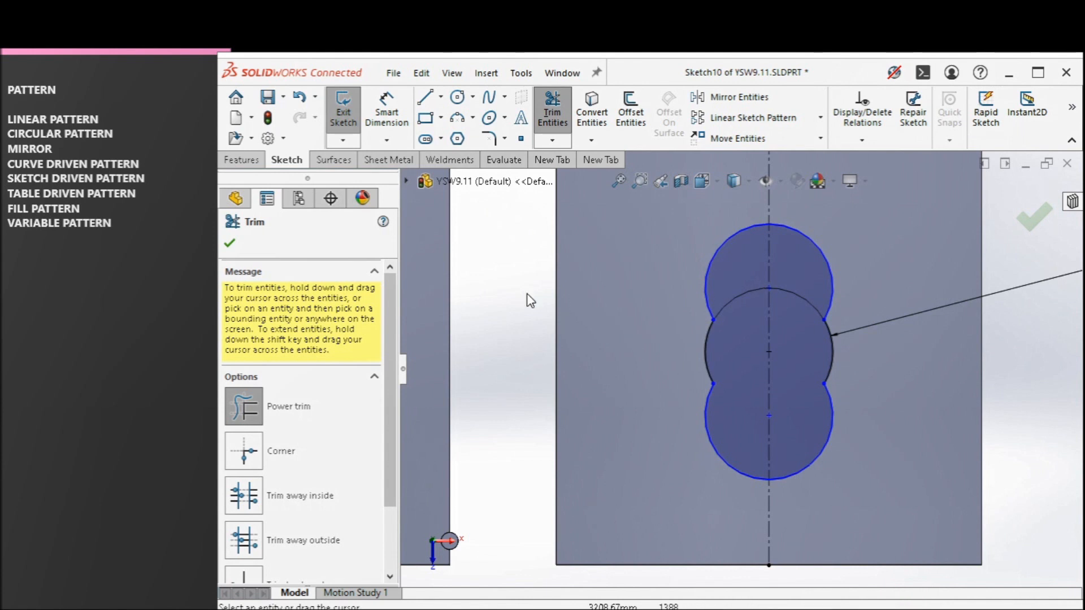
click(229, 243)
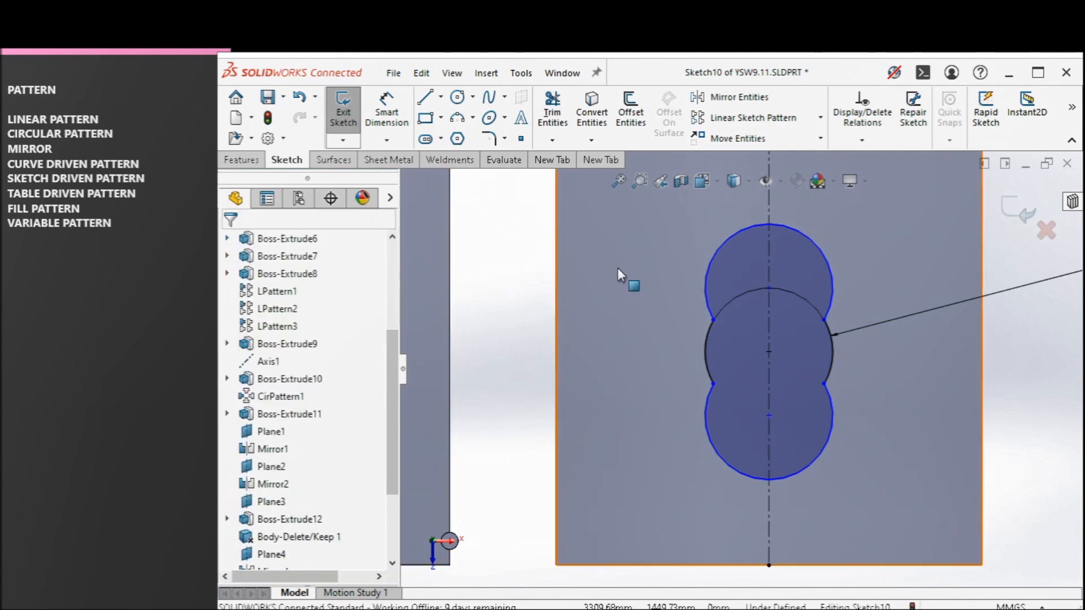
Step: Place eight sketch points on the outline: its uppermost and lowermost points and the left and right extremes of all three lobes
click(521, 139)
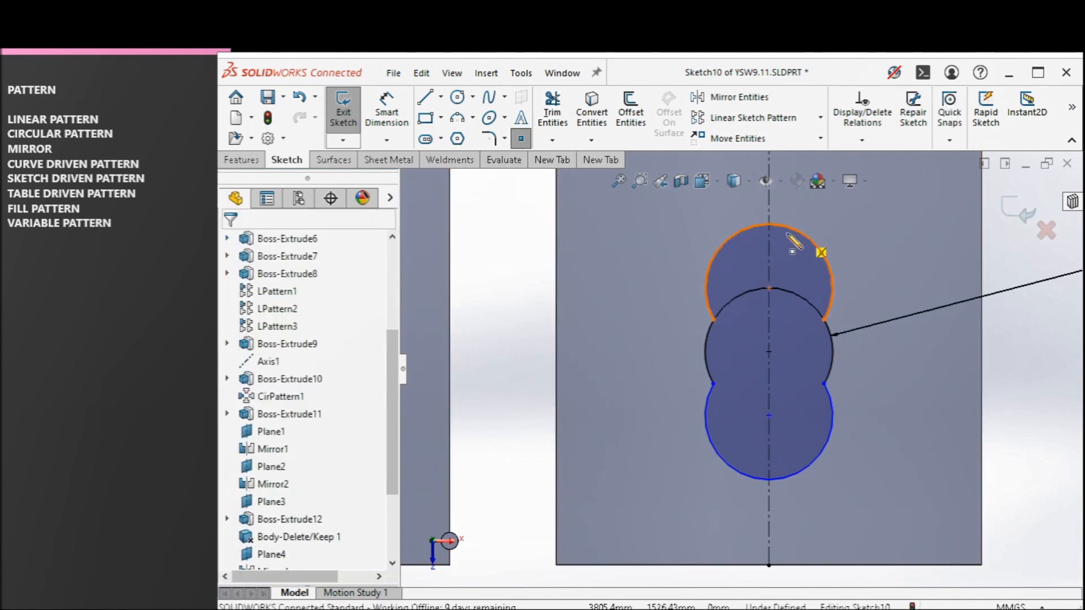
click(769, 224)
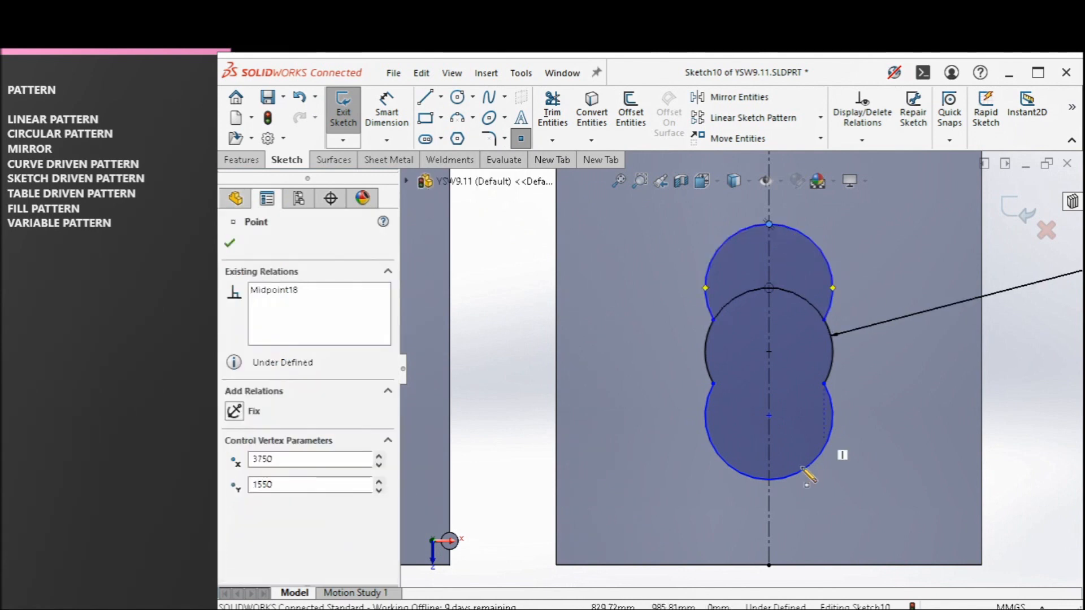
click(769, 480)
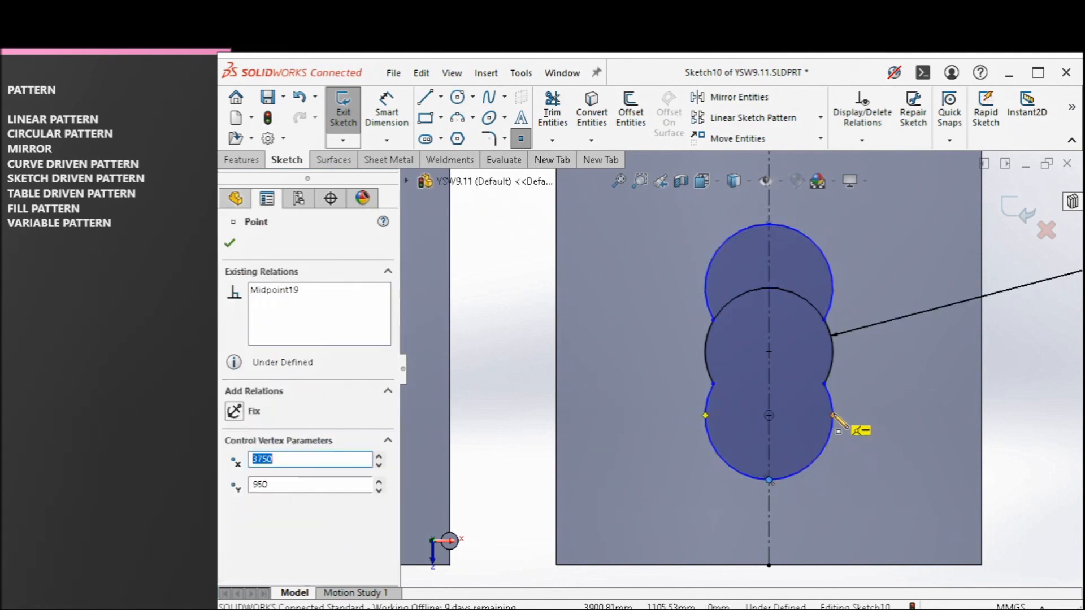
click(706, 416)
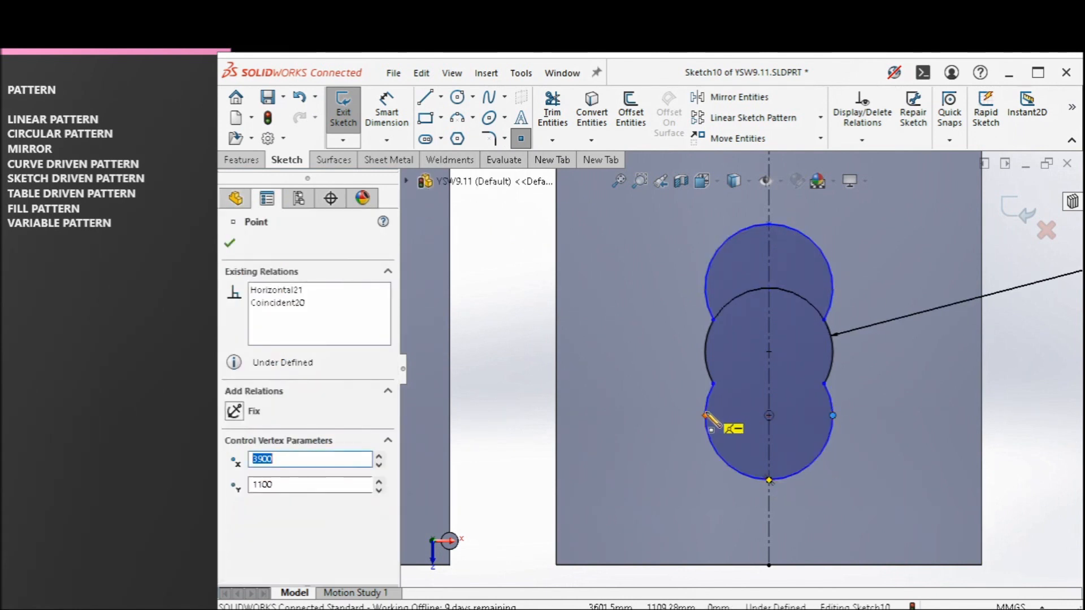
click(706, 351)
click(832, 351)
click(833, 288)
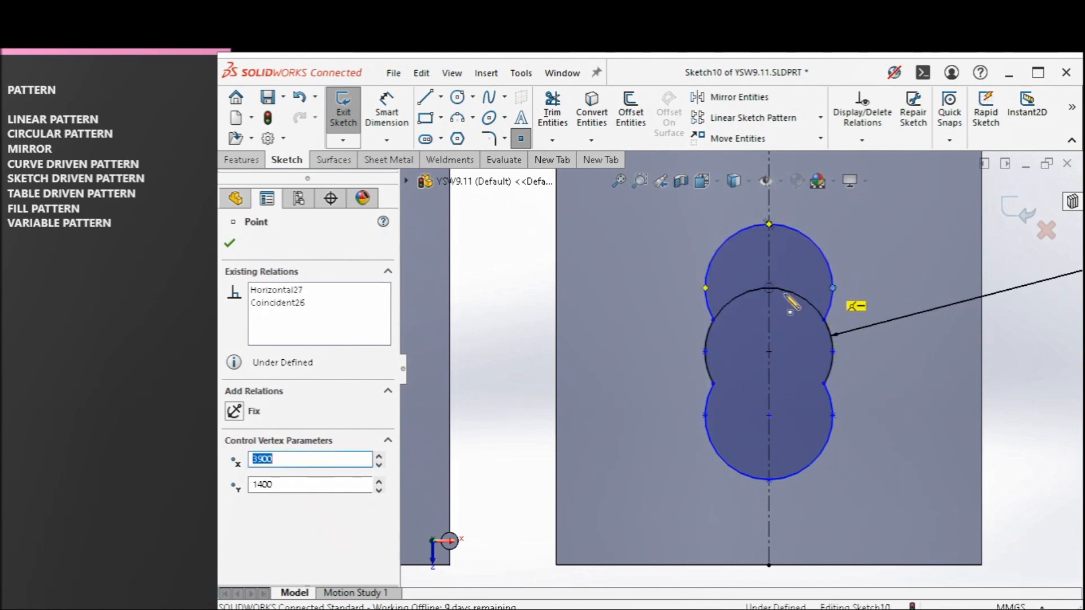
click(706, 288)
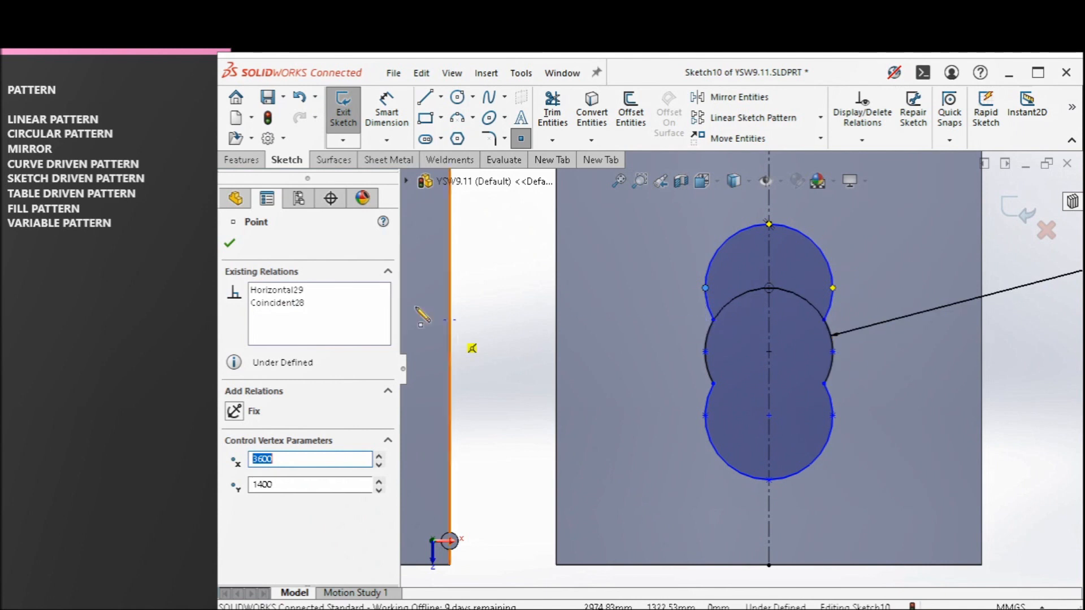
click(229, 244)
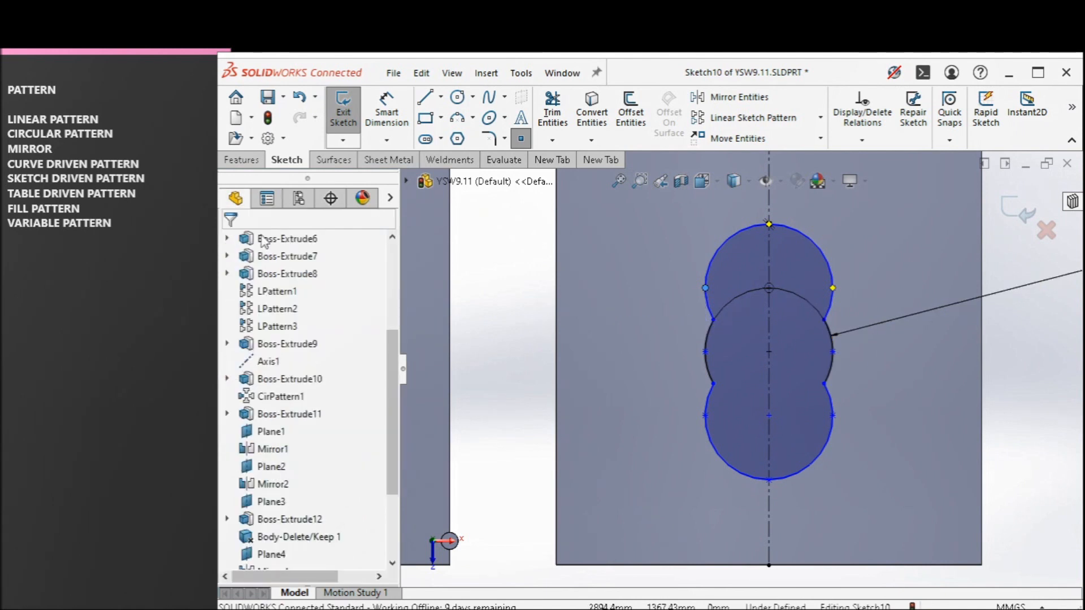
Step: Run a power trim across the arc inside the outline's upper lobe
click(552, 109)
drag(735, 272, 748, 319)
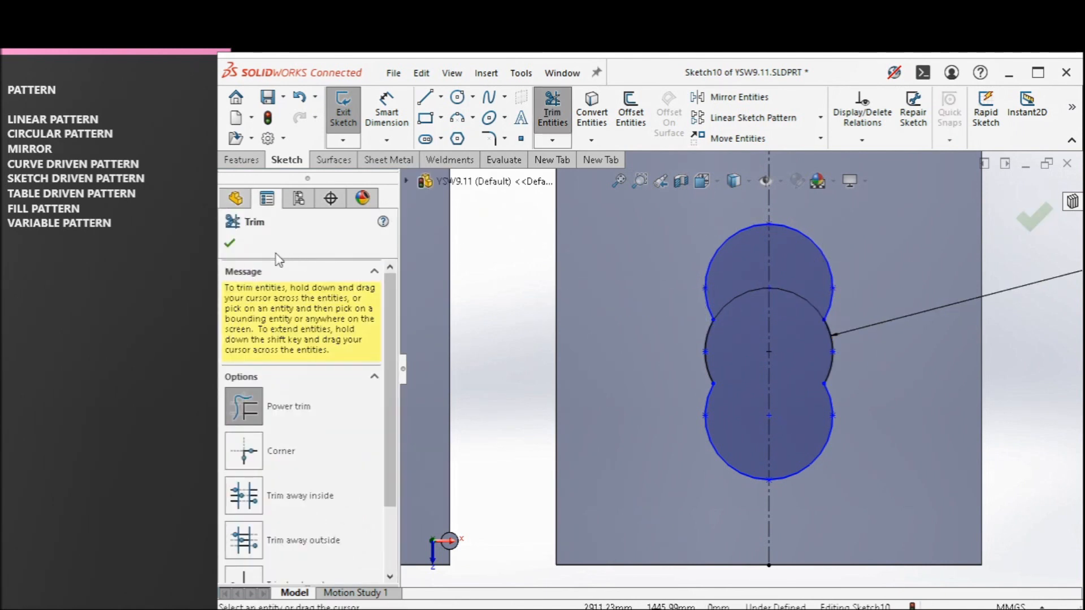
click(230, 245)
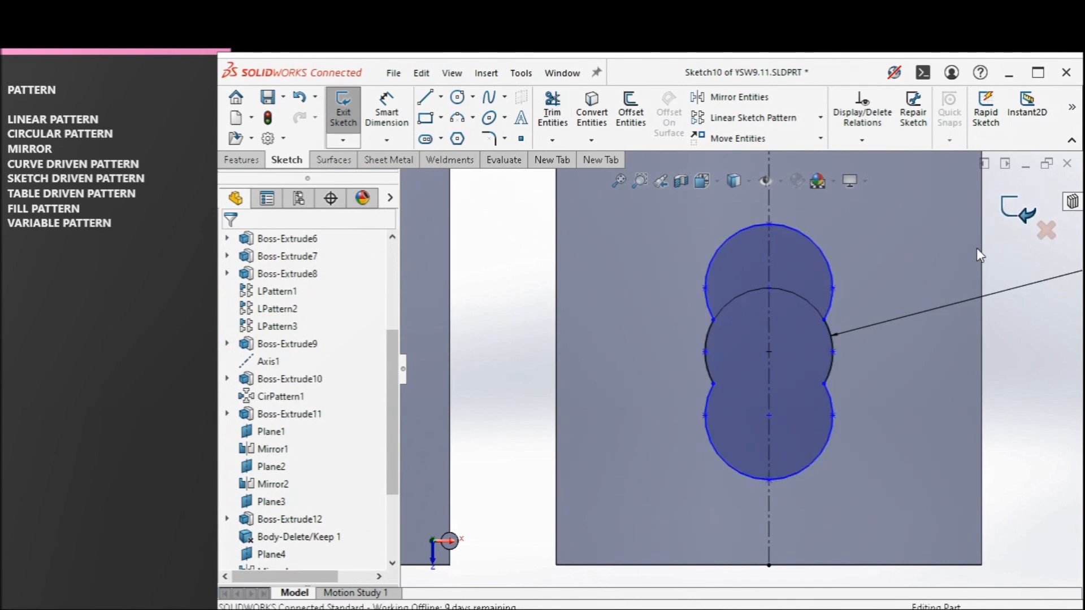
Step: Exit the layout sketch and turn on the display of sketches in the model view
click(997, 225)
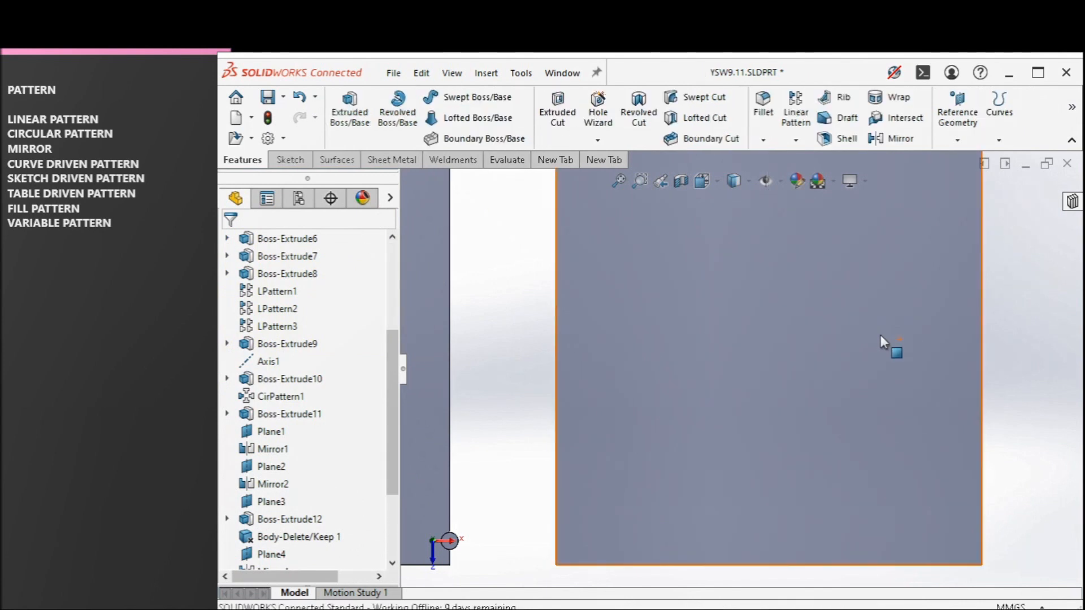
click(781, 181)
click(789, 337)
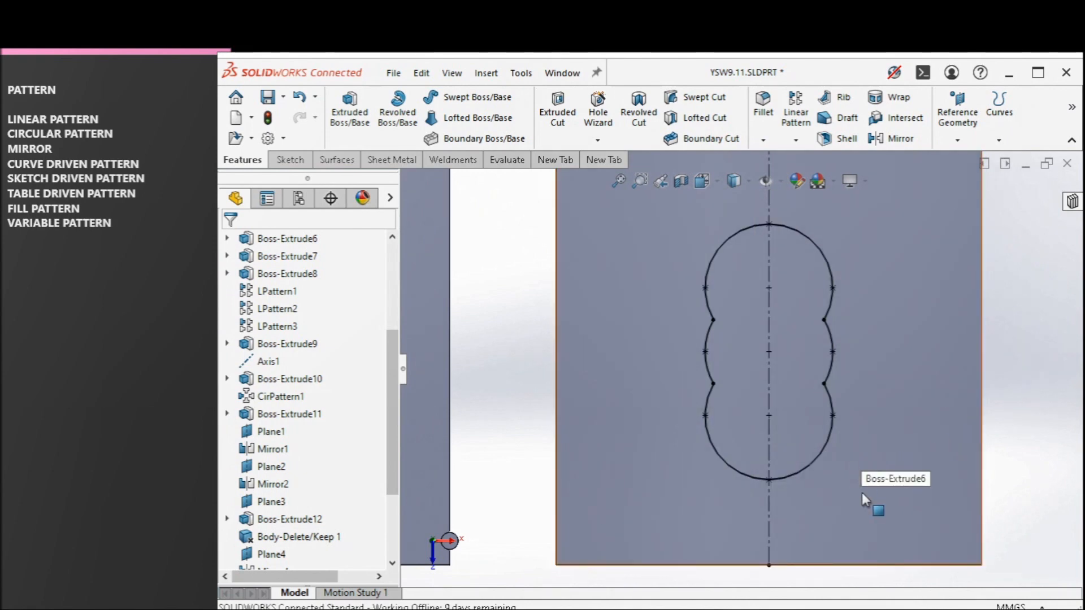
Step: Start a sketch on the same plate face and draw a hexagon about 113 mm across flats near its lower-right corner
click(862, 493)
click(927, 449)
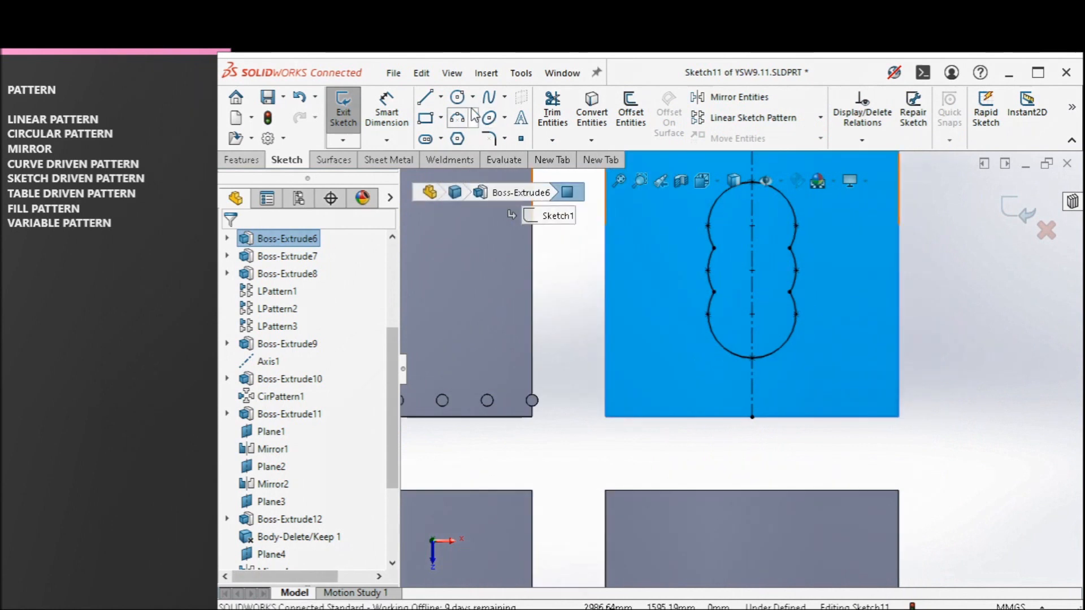
click(457, 138)
drag(847, 373, 829, 372)
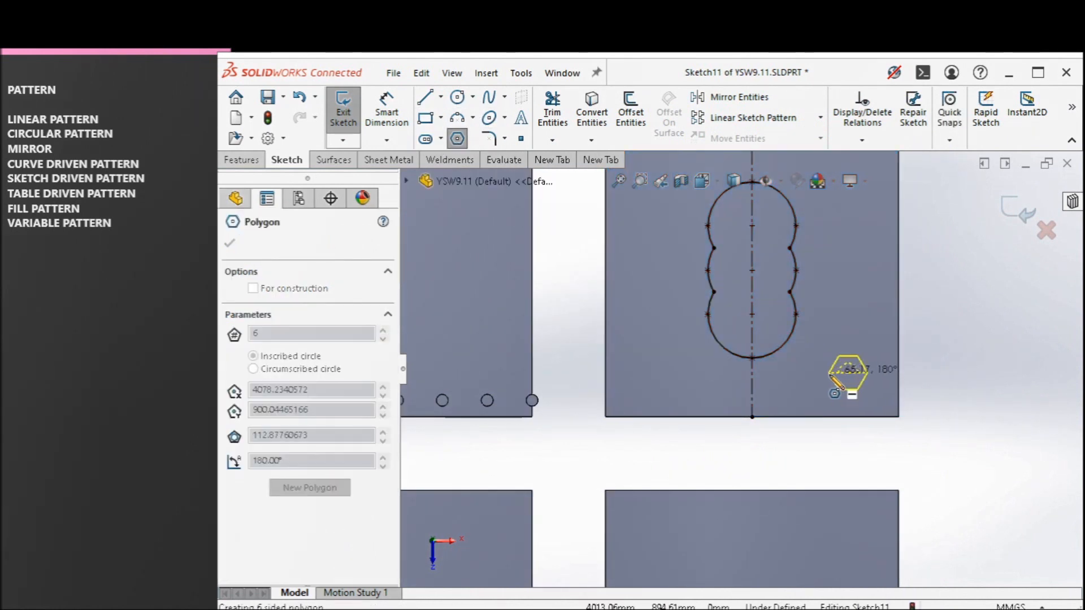
Step: Extrude the hexagon 100 mm as a separate body, with Merge result turned off
click(241, 159)
click(365, 127)
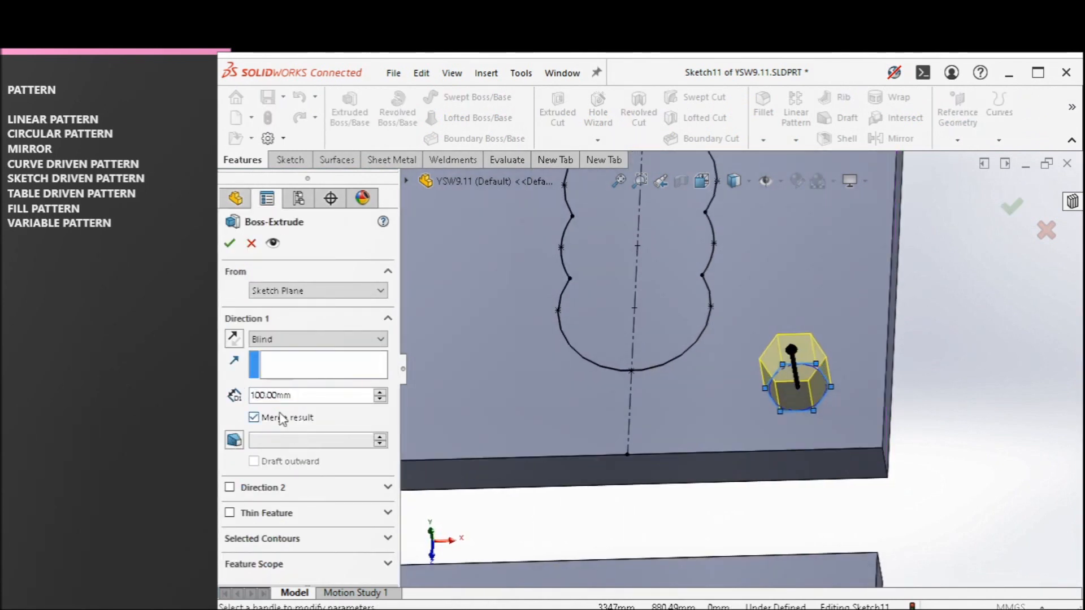
click(256, 416)
click(230, 244)
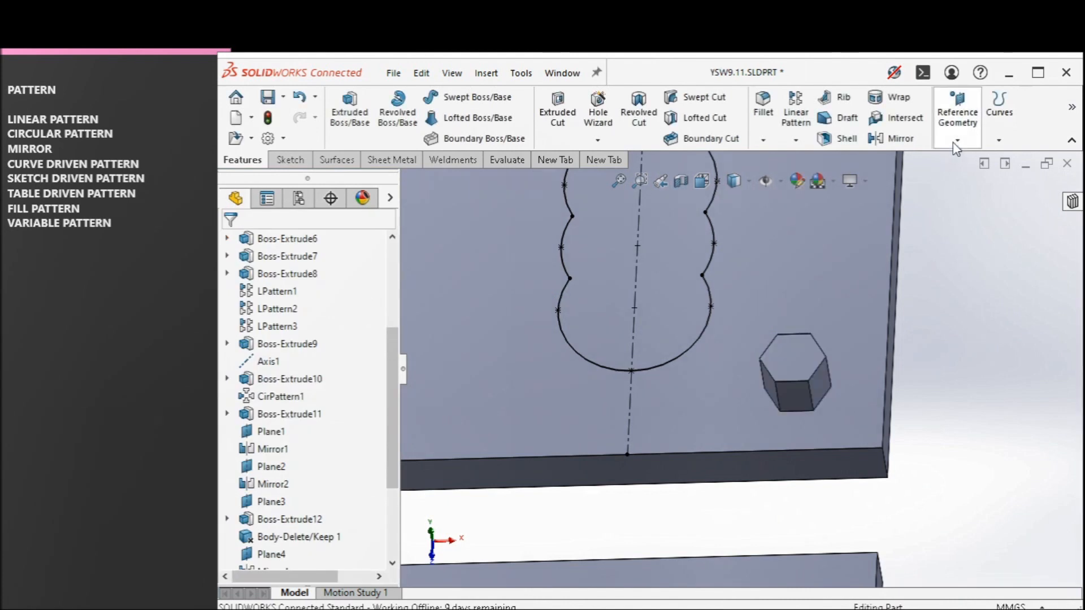
Step: Set up a Sketch Driven Pattern of the hexagonal body using the layout sketch, with the centroid as reference point
click(957, 140)
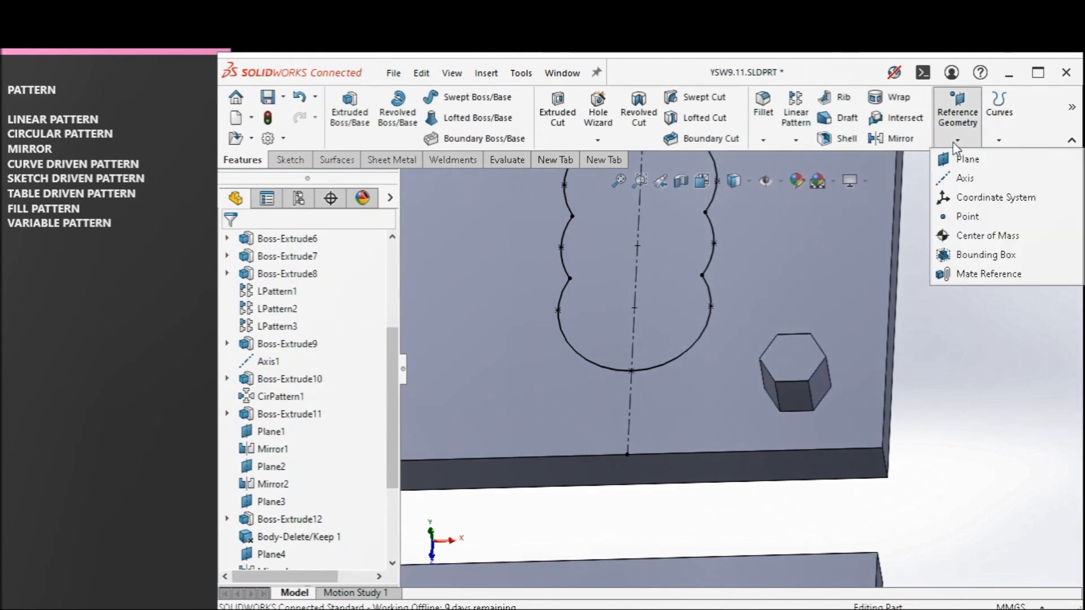
click(795, 141)
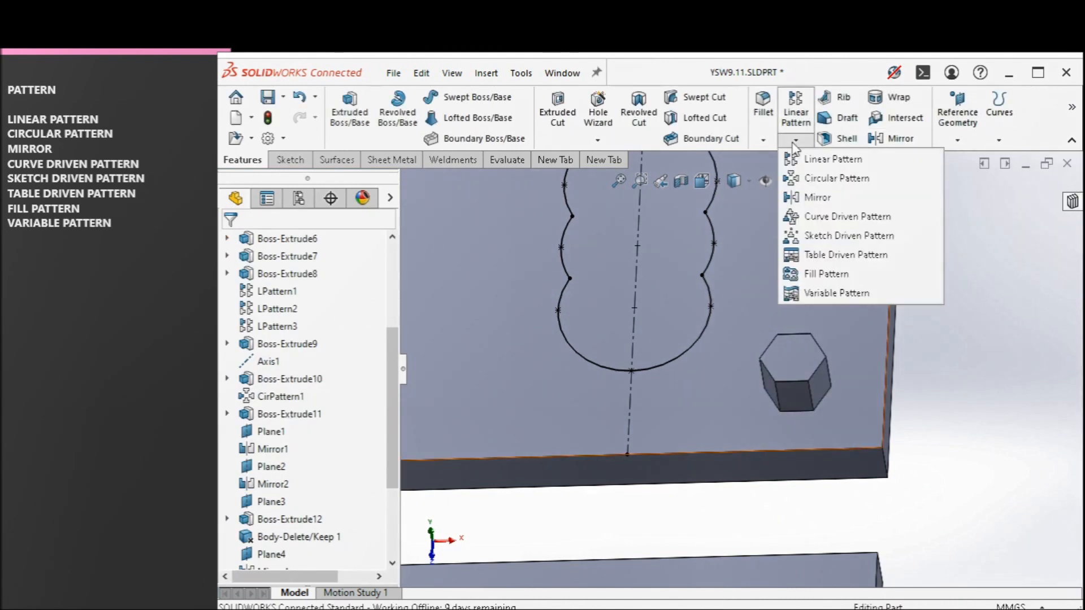
click(843, 236)
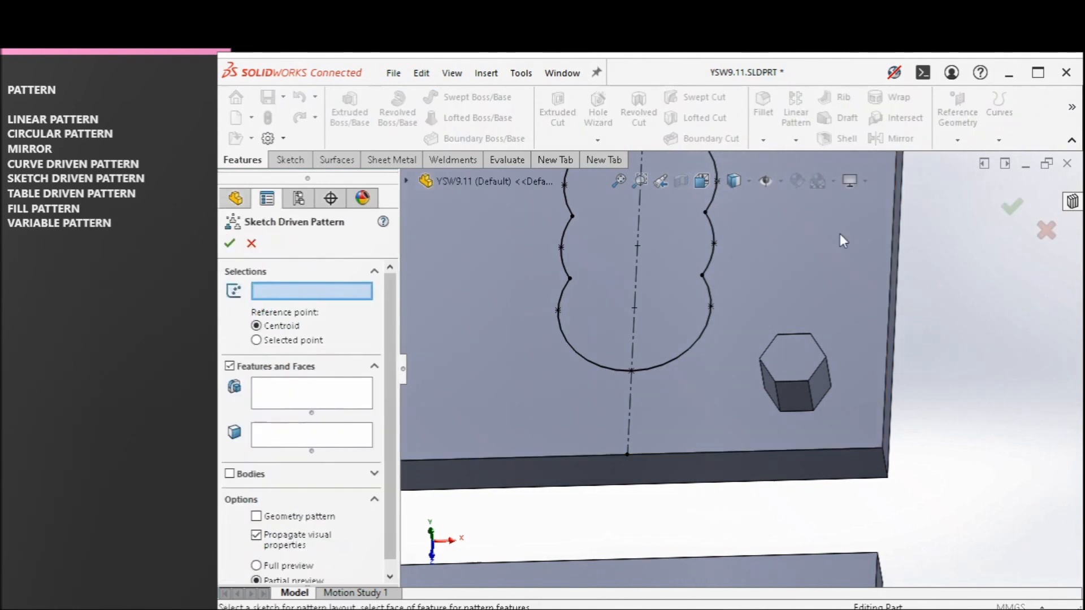
click(709, 292)
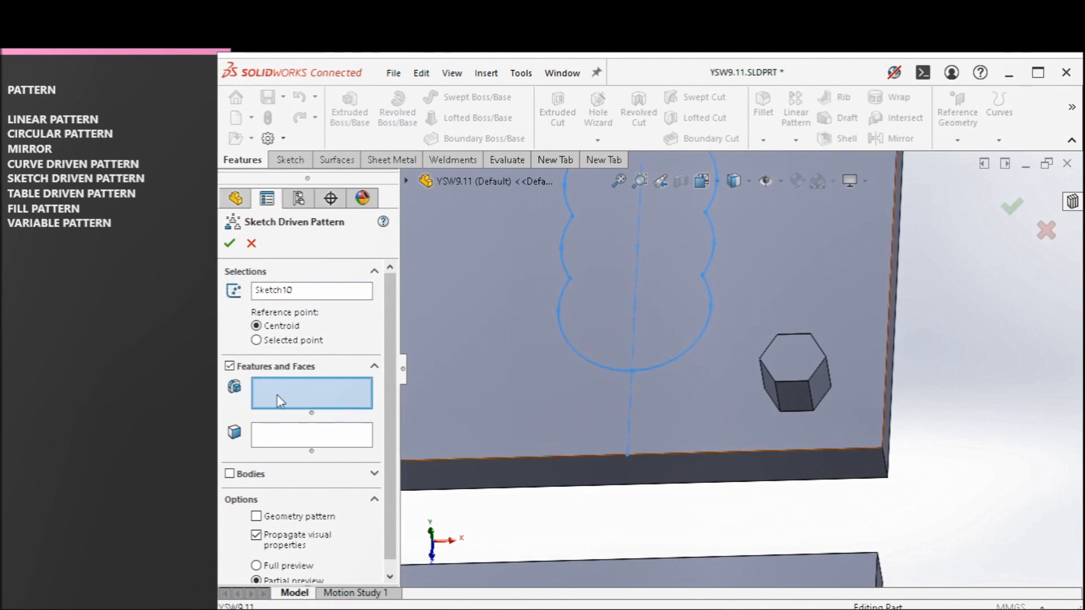
click(257, 474)
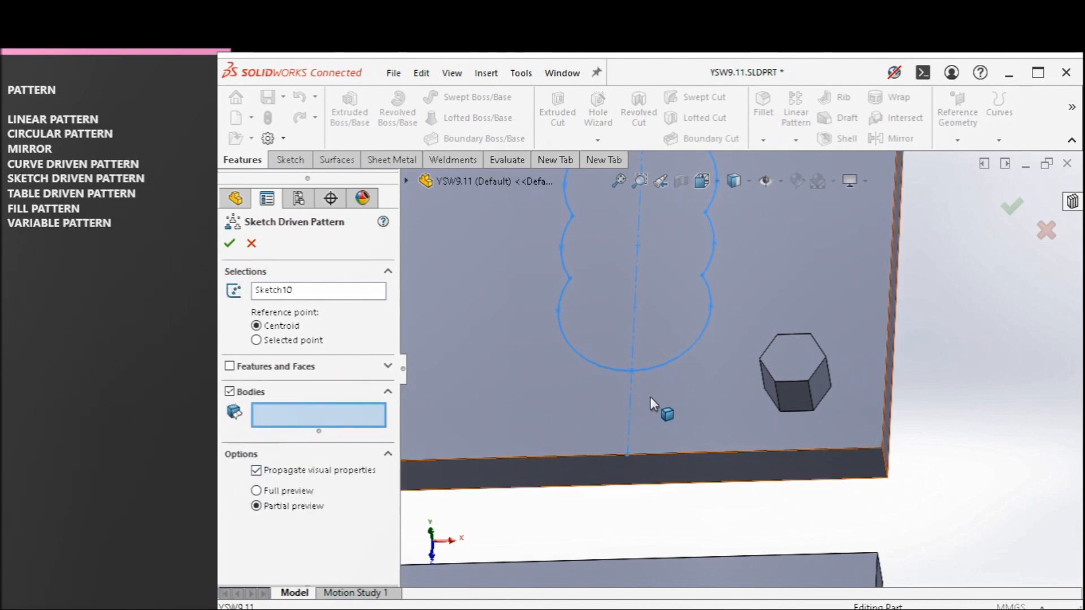
click(779, 387)
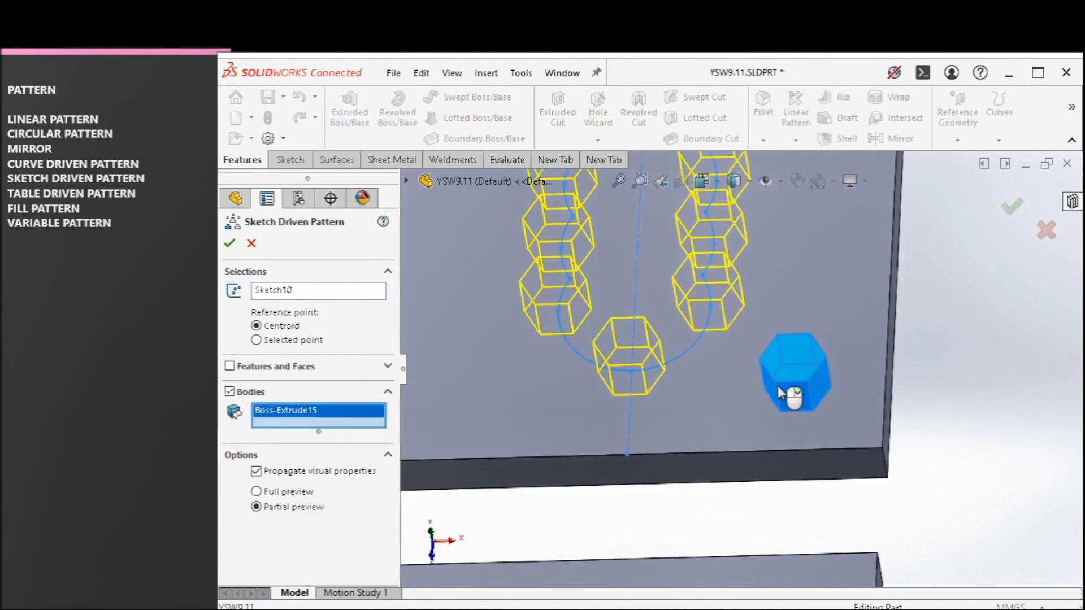
Step: Examine the pattern preview on the plate at an angle and from the Top view, checking hexagon positions against the sketch points
scroll(759, 393, up, 3)
middle_drag(752, 324, 758, 340)
scroll(761, 340, down, 2)
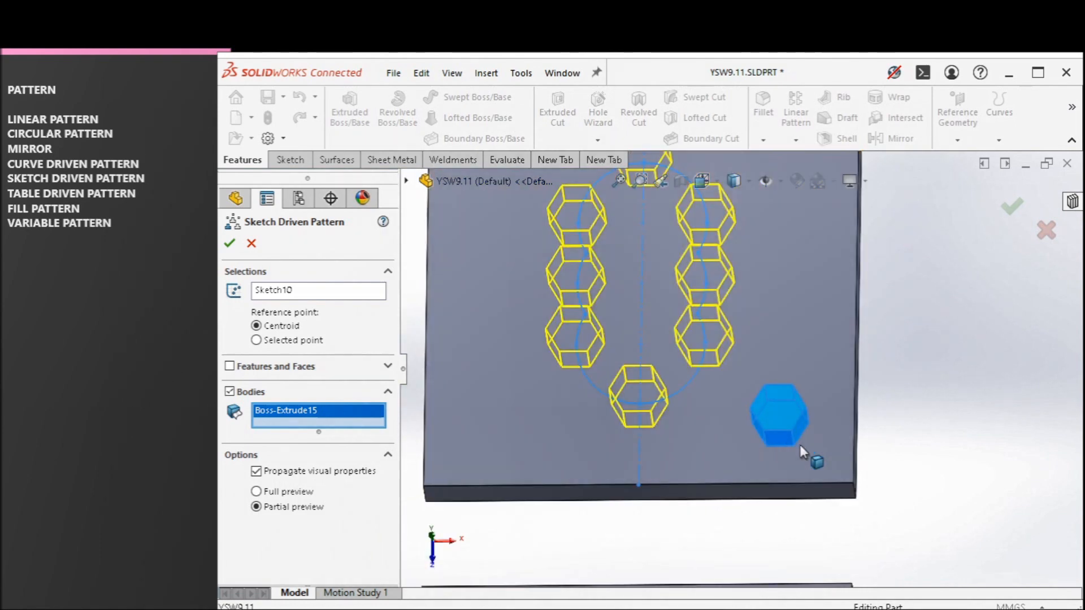
scroll(737, 327, up, 2)
scroll(738, 326, down, 3)
scroll(738, 327, up, 2)
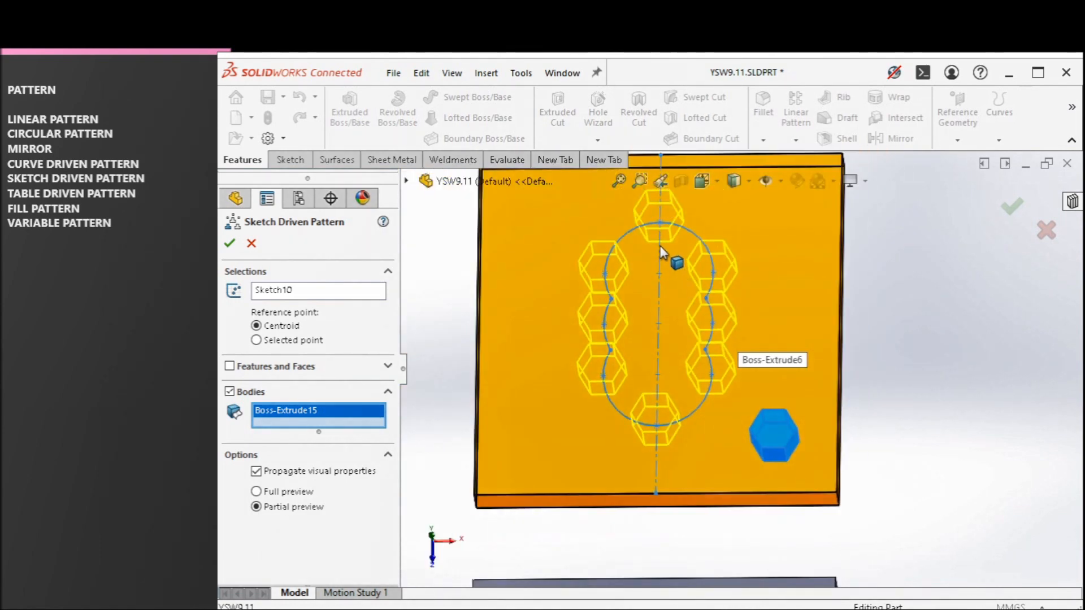
scroll(658, 254, down, 2)
click(704, 183)
click(721, 222)
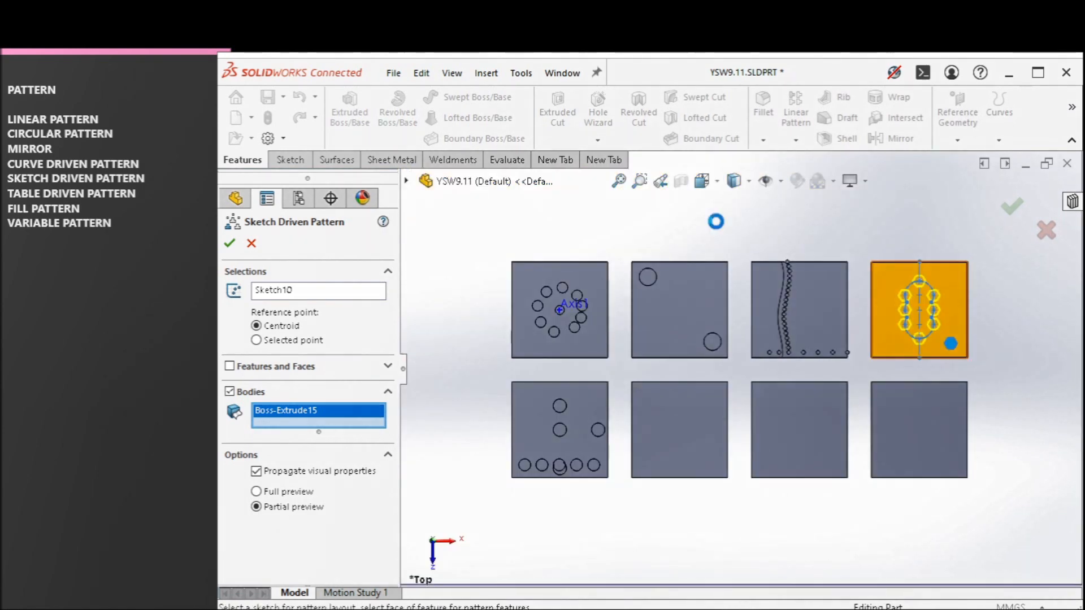
scroll(902, 299, down, 7)
scroll(881, 395, down, 2)
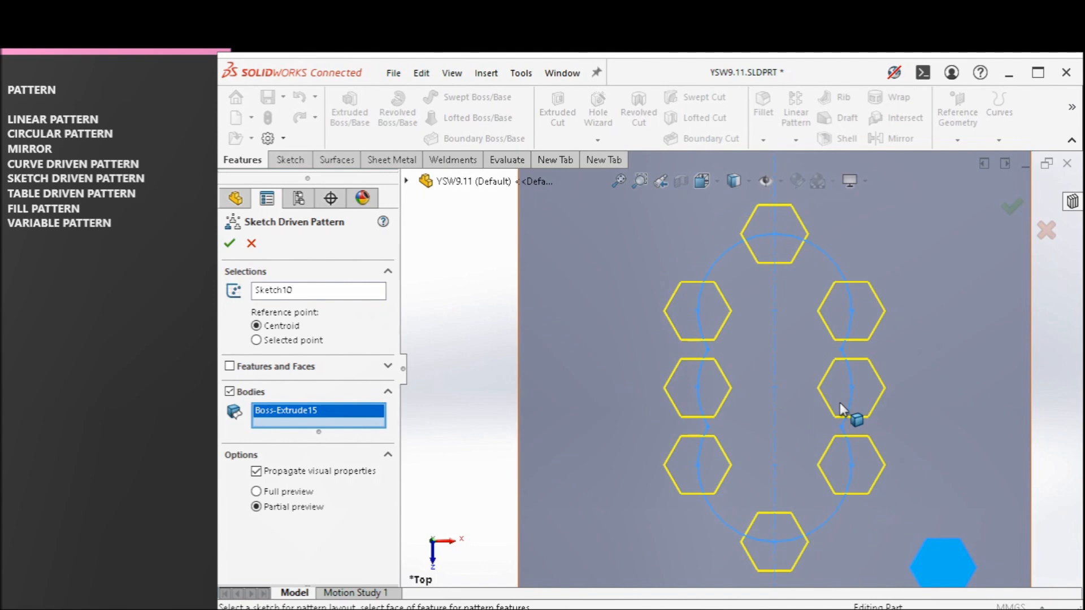
Step: Accept the sketch driven pattern of the hexagonal body and inspect the hexagons on the plate
click(230, 243)
mouse_move(612, 365)
middle_down()
mouse_move(584, 294)
mouse_move(608, 337)
mouse_move(609, 370)
middle_up()
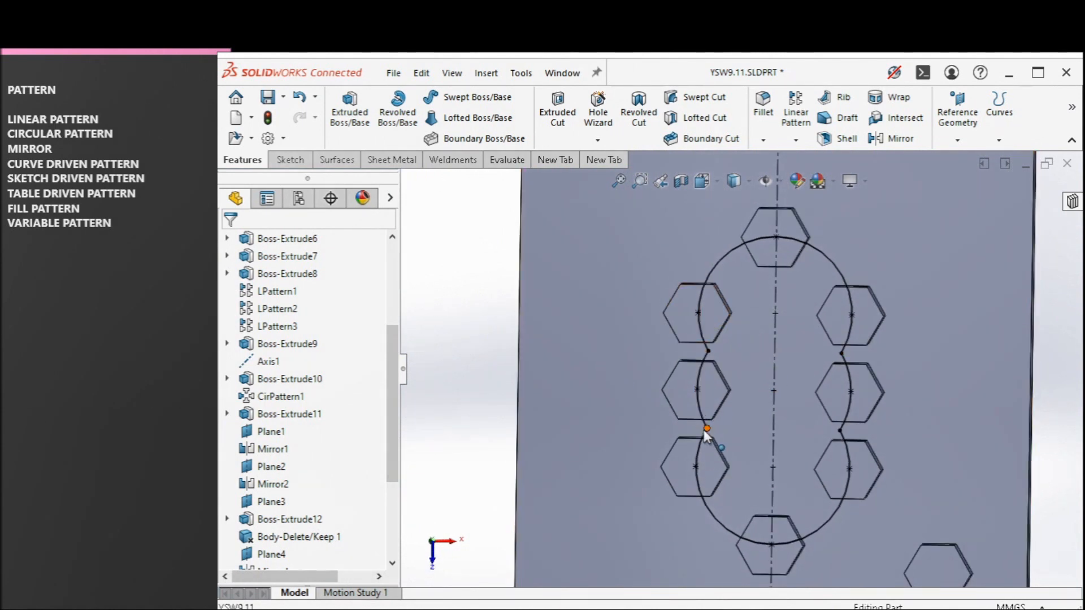
scroll(849, 394, up, 3)
scroll(902, 397, down, 2)
Step: Start a sketch on the same plate face, scatter ten points around the ring of hexagons, and finish the sketch
click(876, 353)
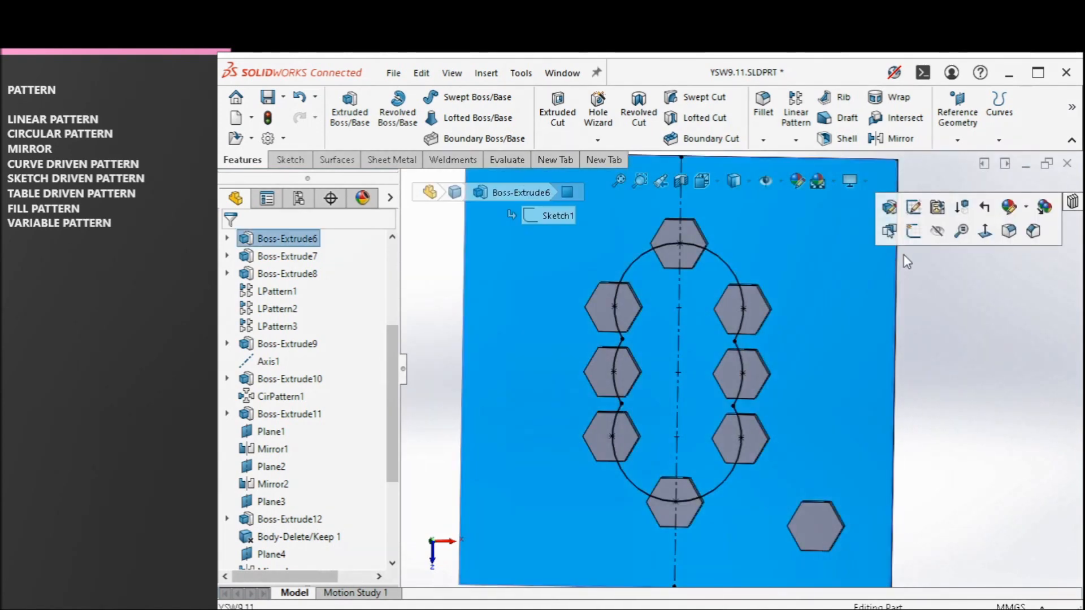
click(914, 232)
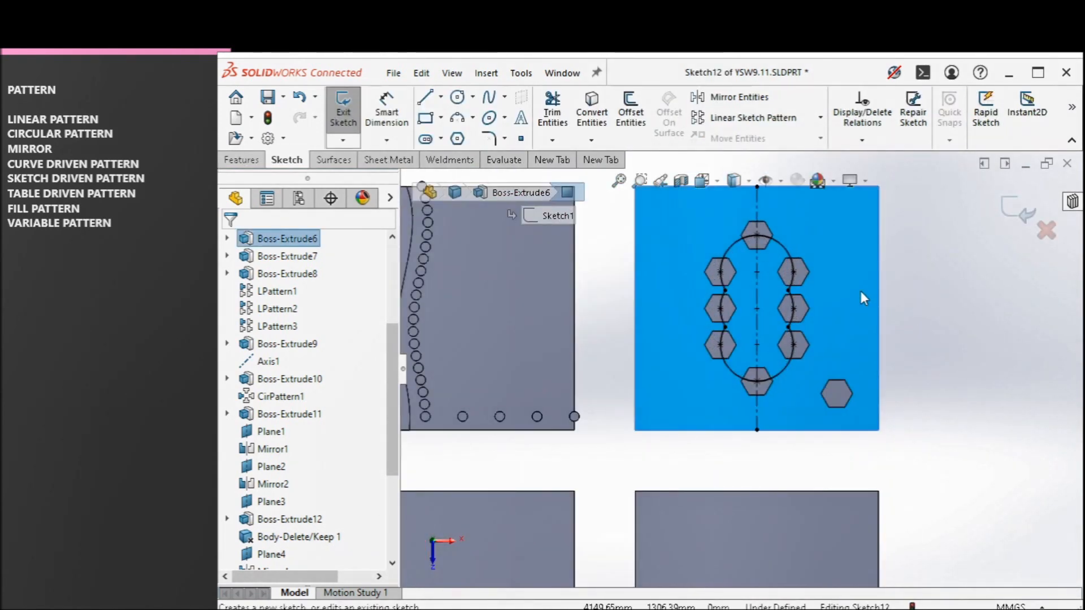
click(521, 139)
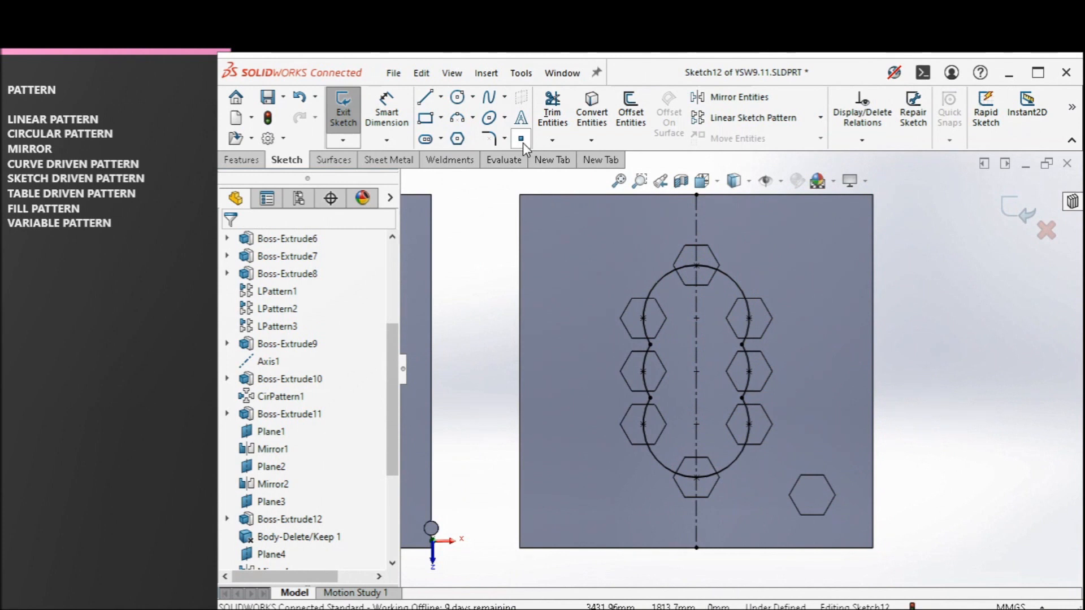
click(569, 308)
click(589, 403)
click(583, 470)
click(555, 505)
click(654, 505)
click(812, 392)
click(776, 235)
click(807, 260)
click(861, 219)
click(1017, 210)
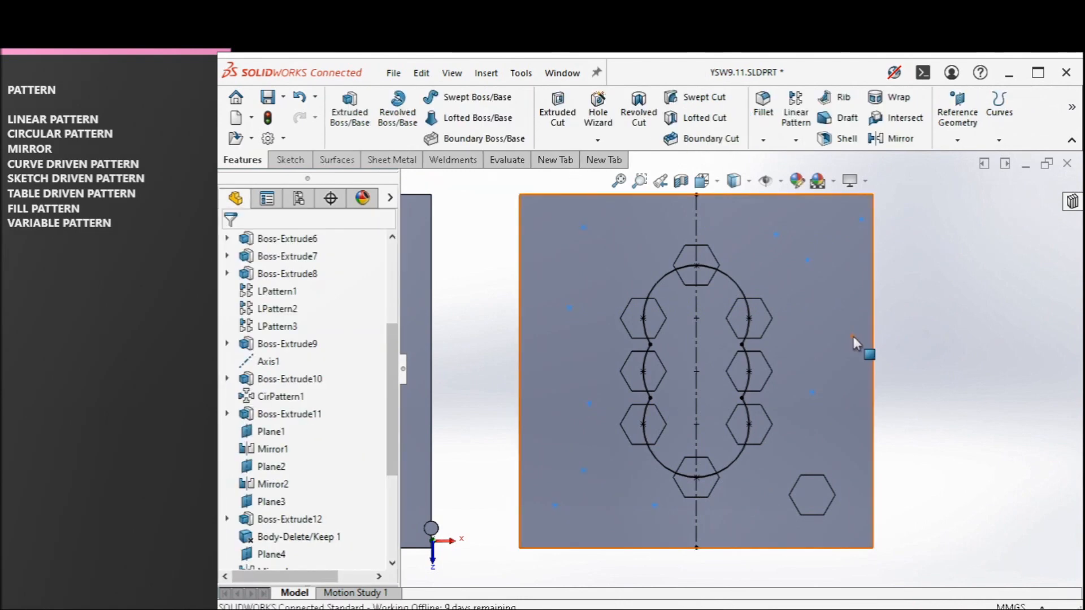
Step: Create a second Sketch Driven Pattern of the corner hexagonal body using the scattered-point sketch, with the centroid as reference point
middle_drag(832, 360, 738, 226)
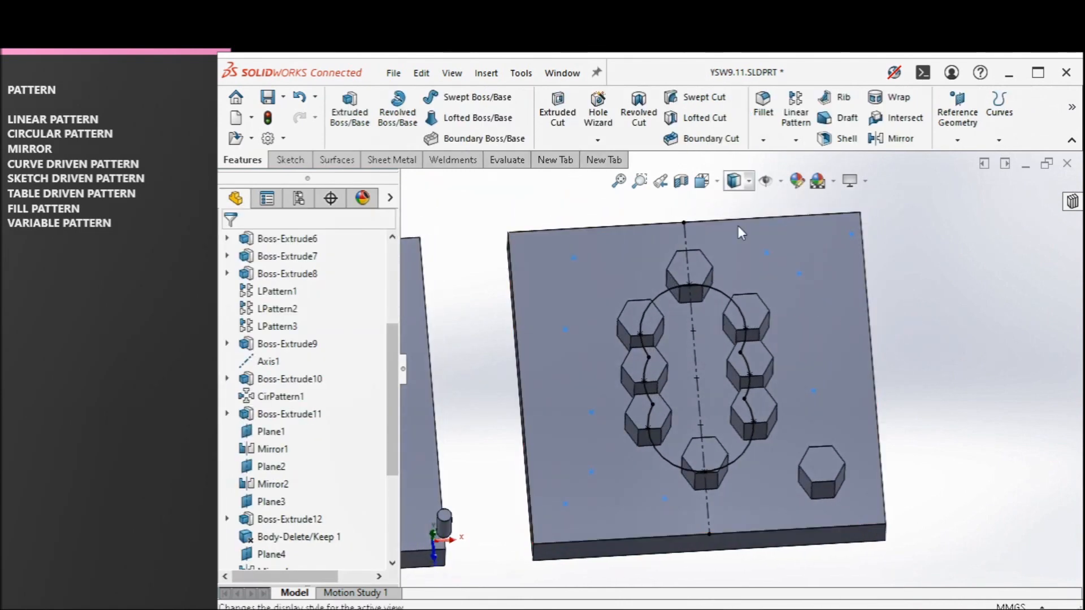
scroll(333, 526, down, 4)
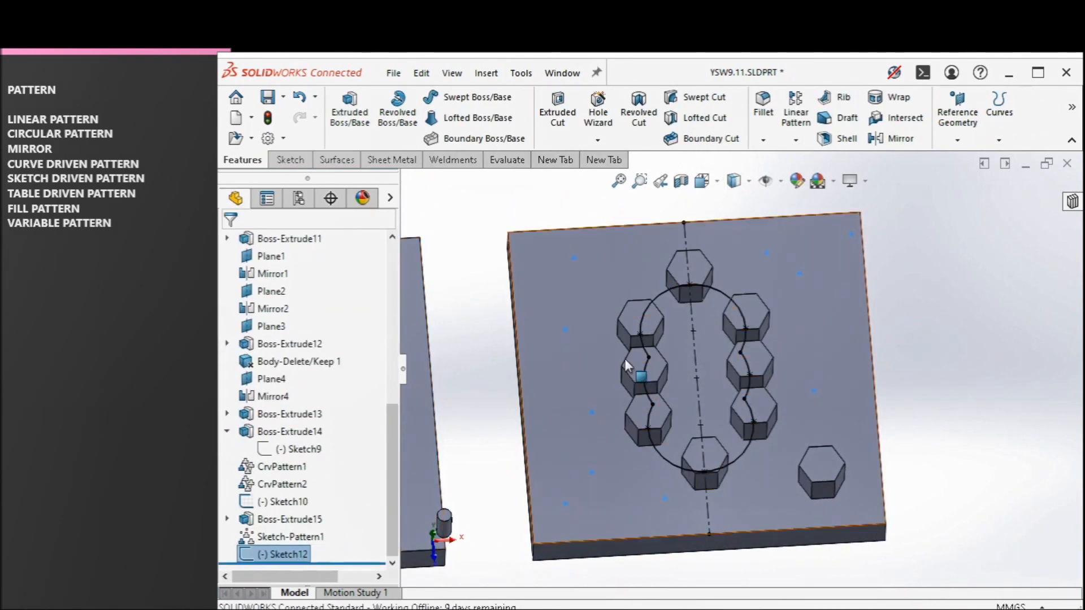
click(796, 139)
click(847, 235)
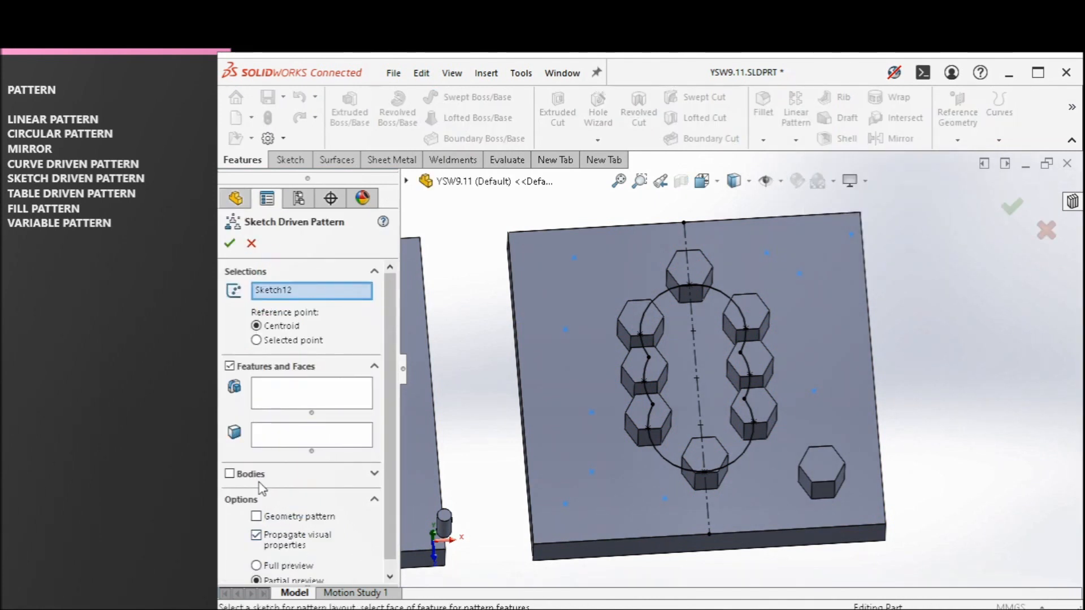
click(253, 476)
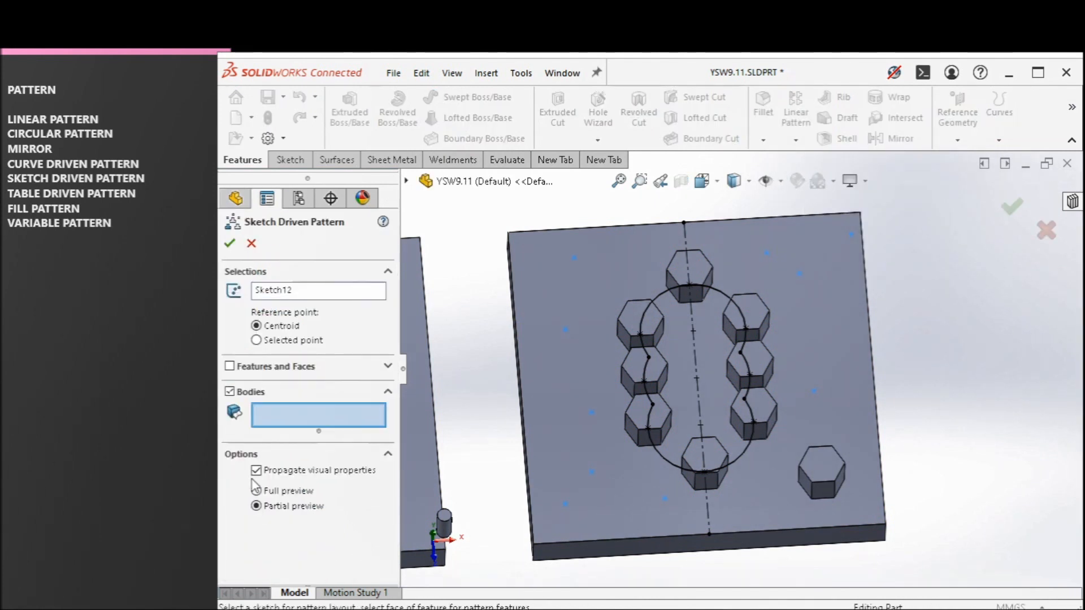
click(822, 487)
middle_drag(850, 386, 844, 414)
middle_drag(607, 325, 584, 296)
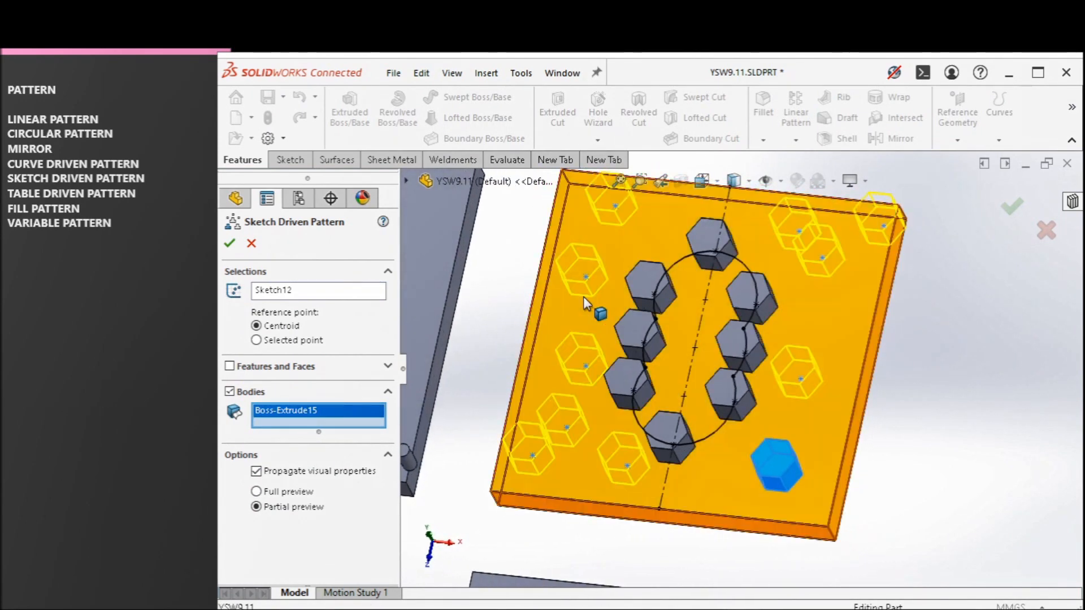
click(230, 244)
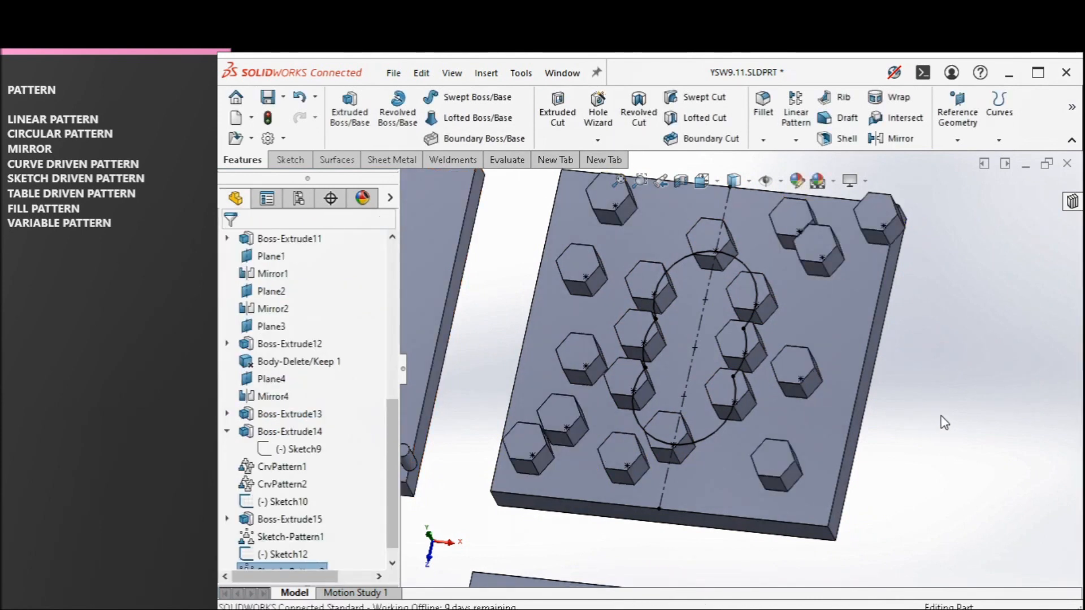
click(795, 139)
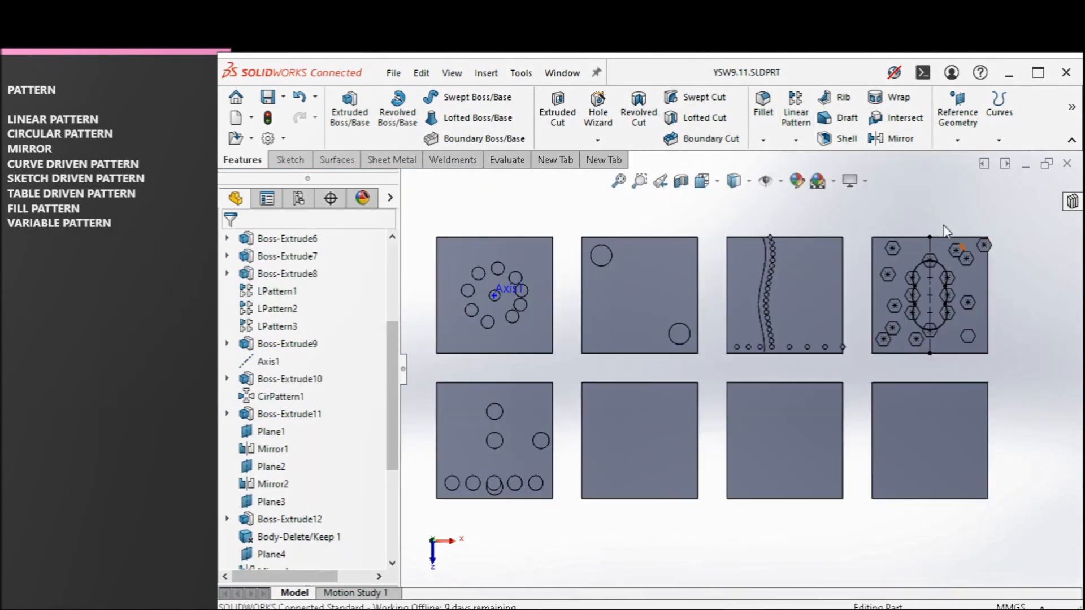
click(796, 140)
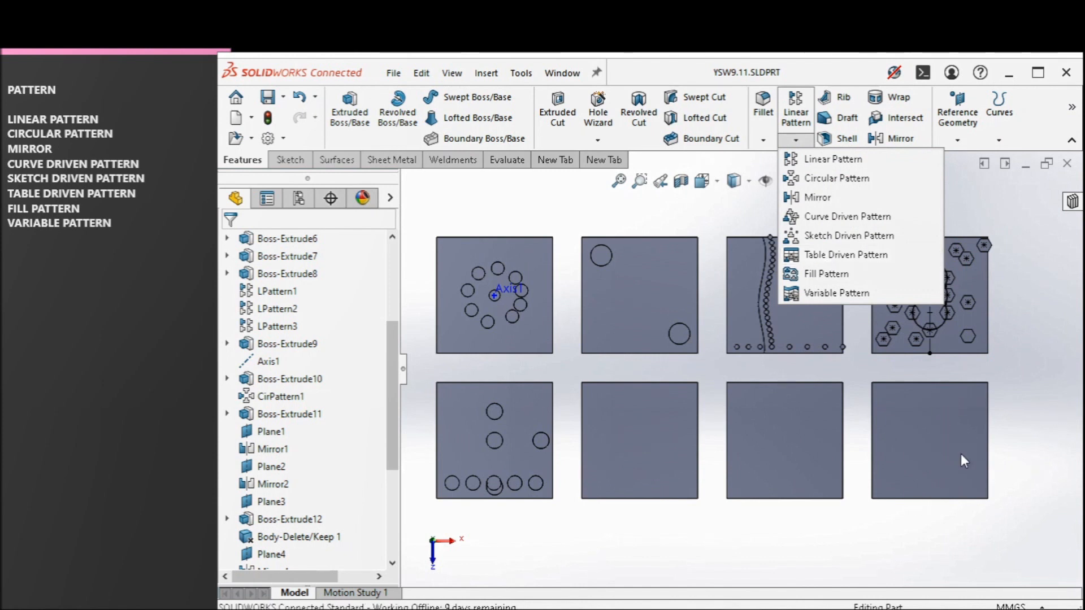
click(1045, 454)
Step: Start a sketch on the empty plate below the hexagon plate and draw a vertical centerline between its opposite edge midpoints
scroll(1045, 455, down, 3)
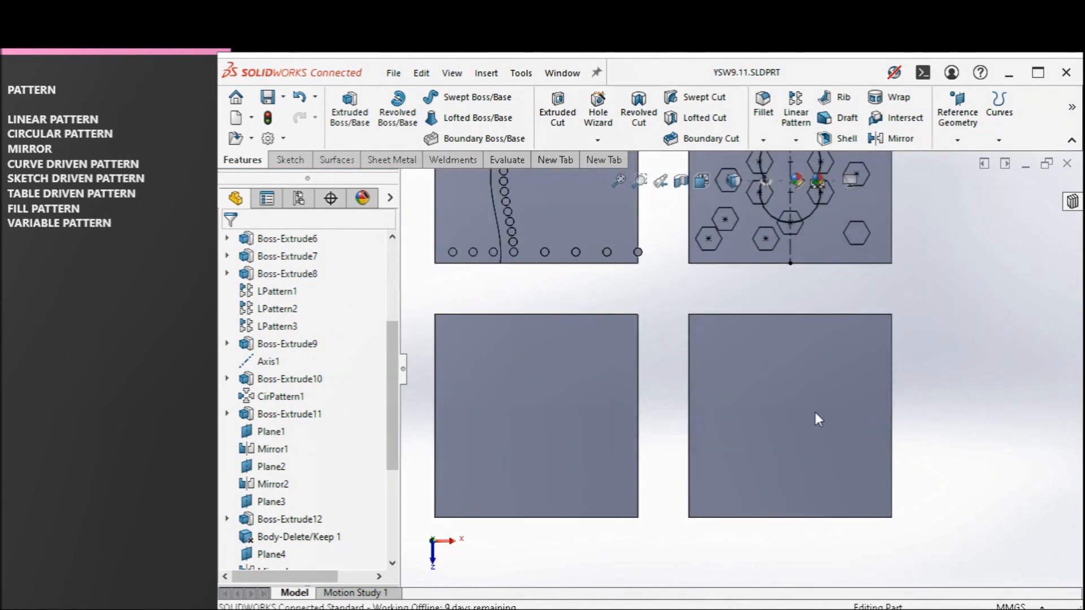
click(815, 413)
click(858, 371)
scroll(992, 453, down, 2)
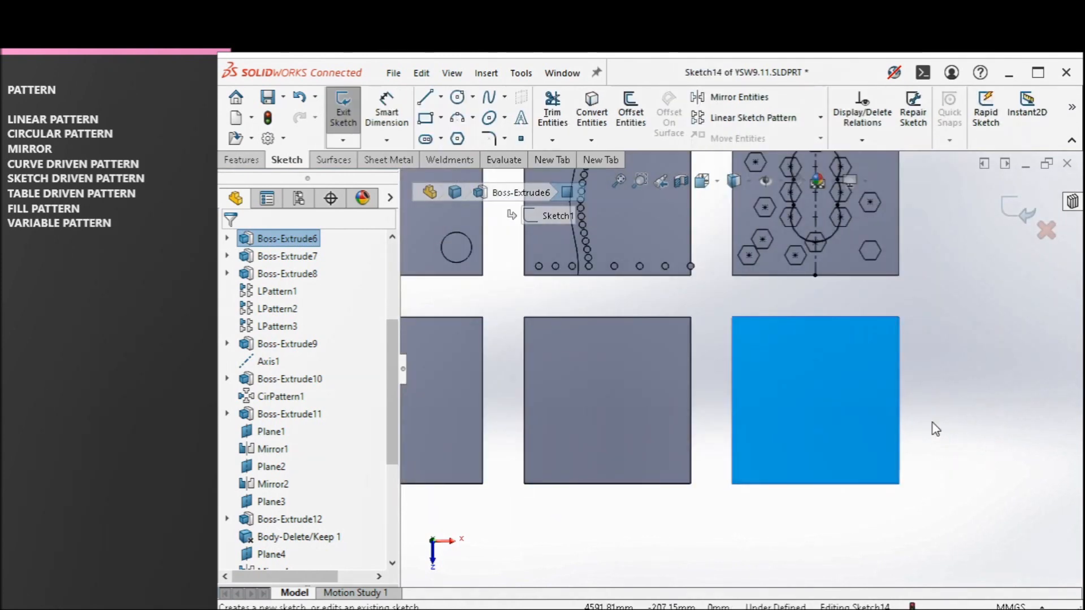
click(440, 97)
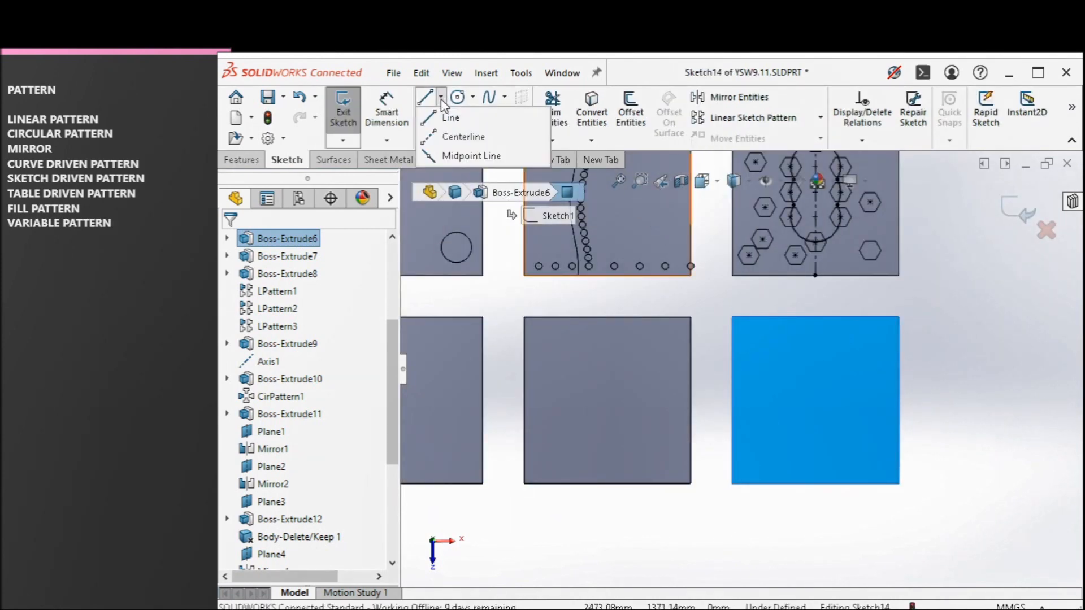
click(453, 137)
click(815, 317)
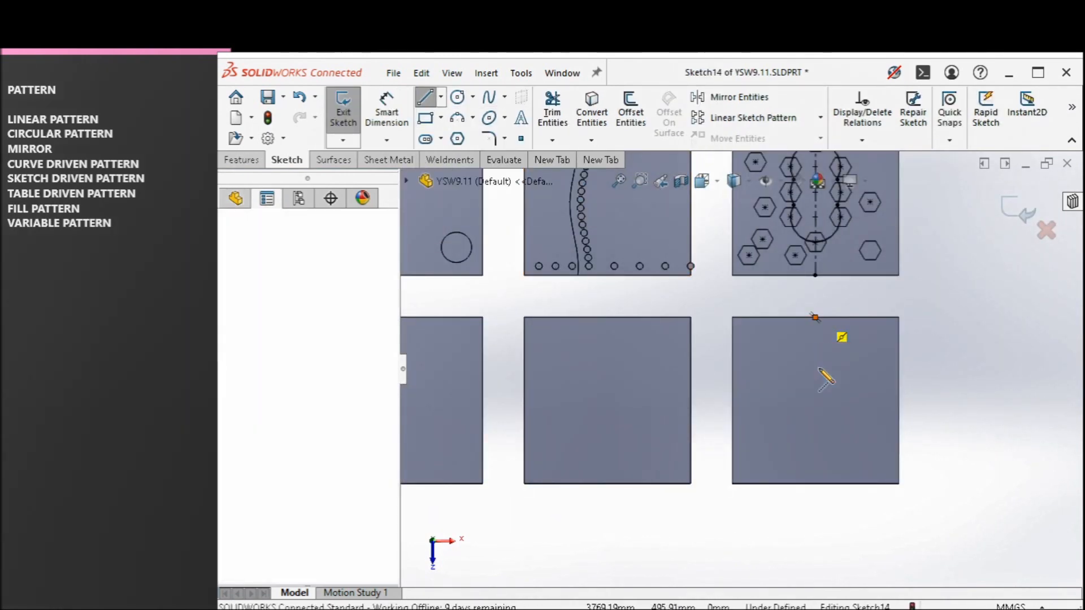
click(818, 482)
right_click(814, 393)
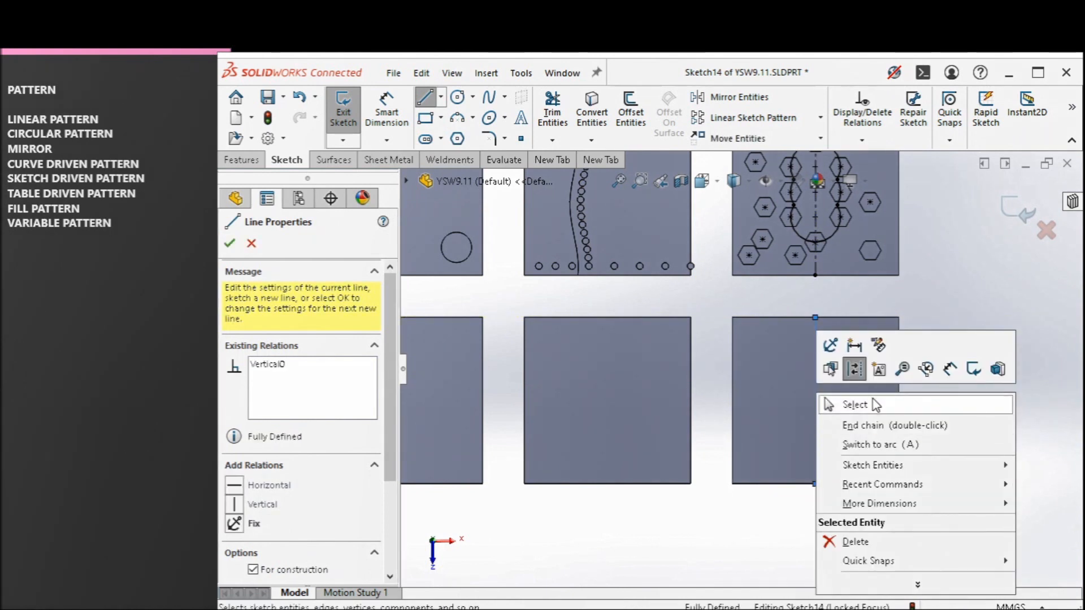
click(873, 400)
Step: Draw a circle centred on the midpoint of the vertical centerline
scroll(873, 399, down, 3)
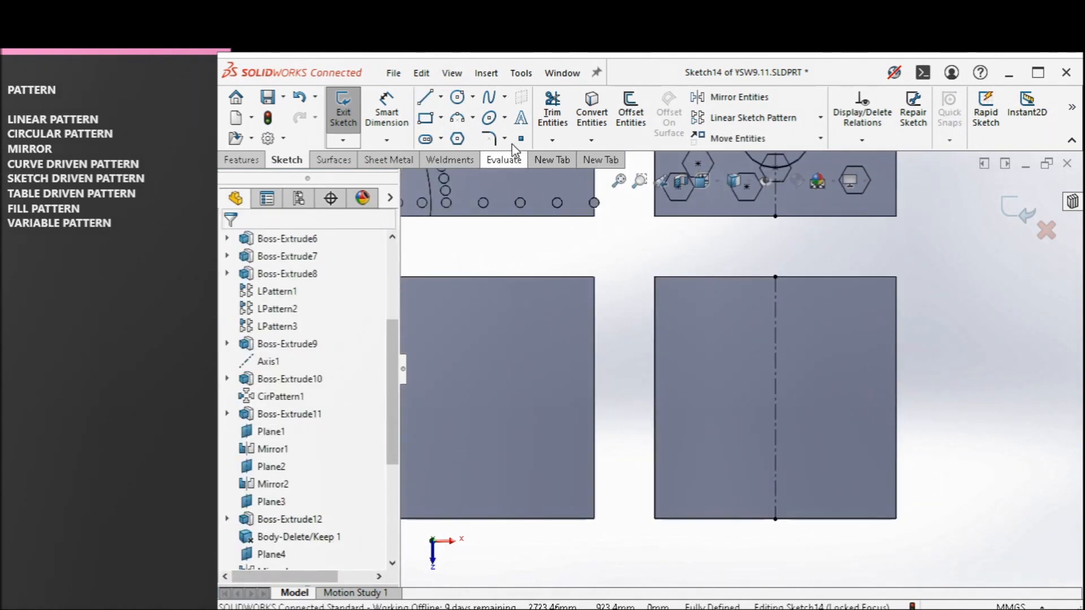
click(456, 106)
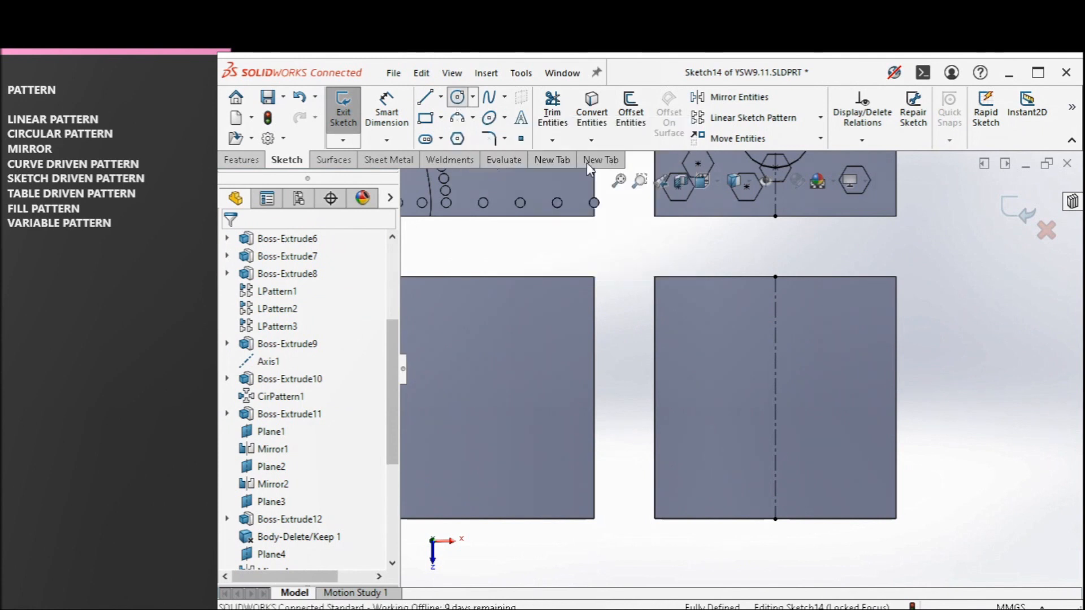
click(775, 398)
click(796, 378)
Step: Extrude the circle 100 mm as a separate body, with Merge result turned off
click(245, 161)
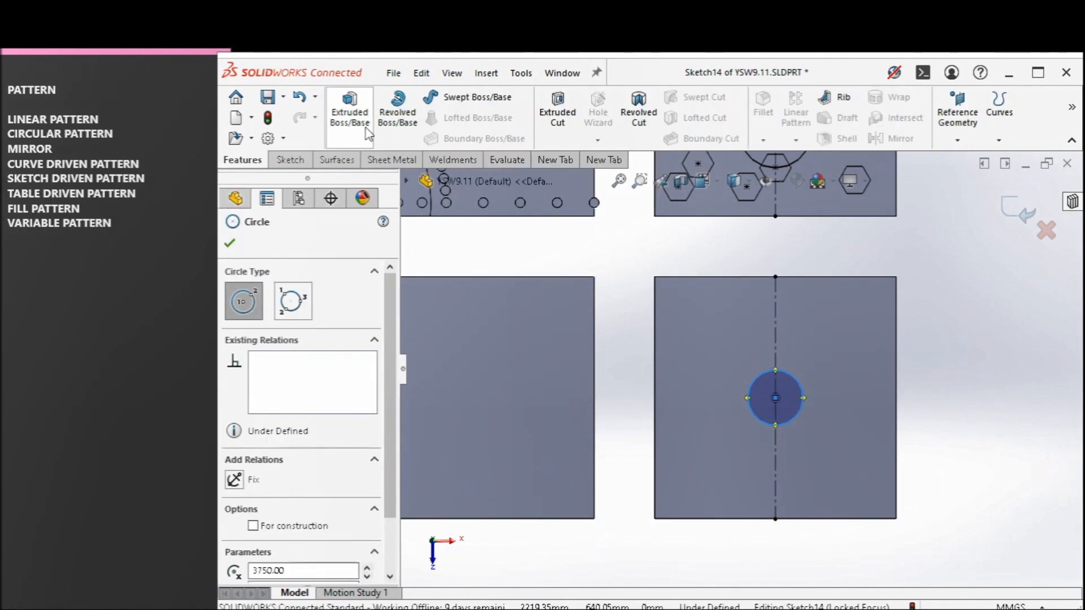
click(350, 113)
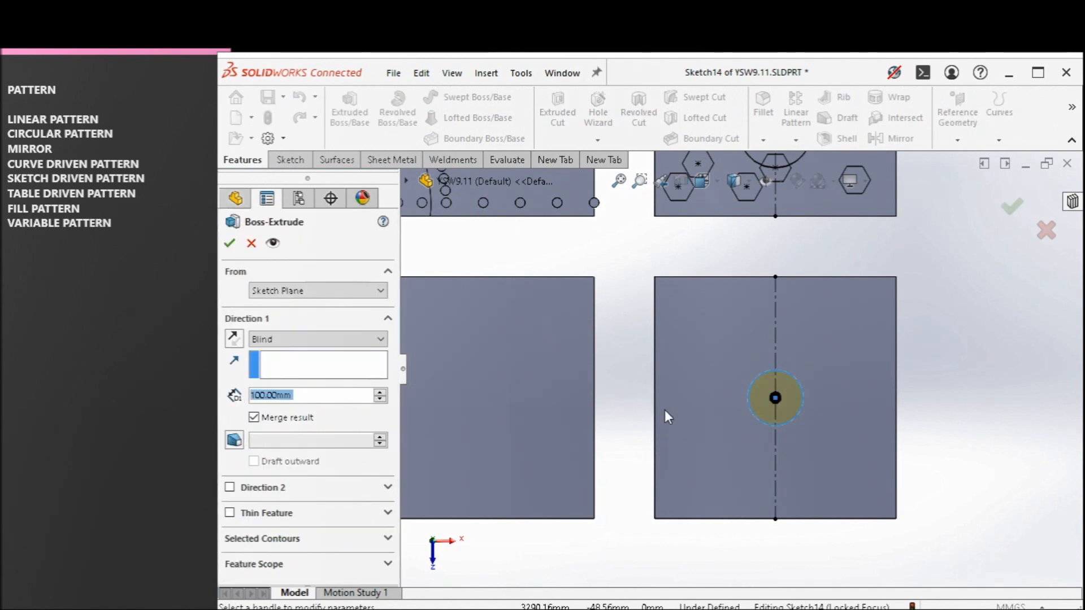
click(295, 418)
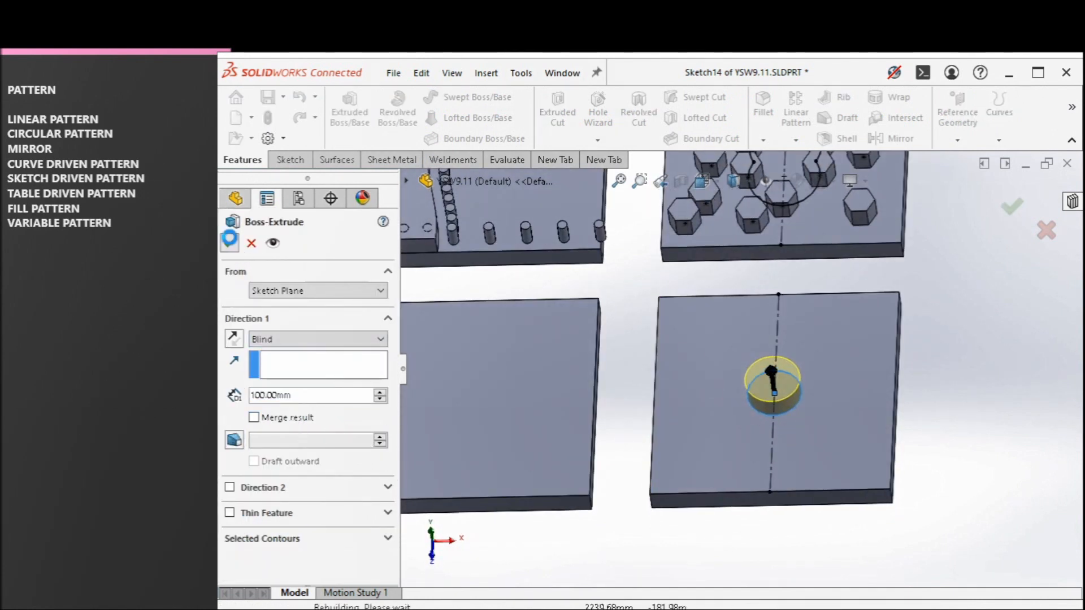
key(Return)
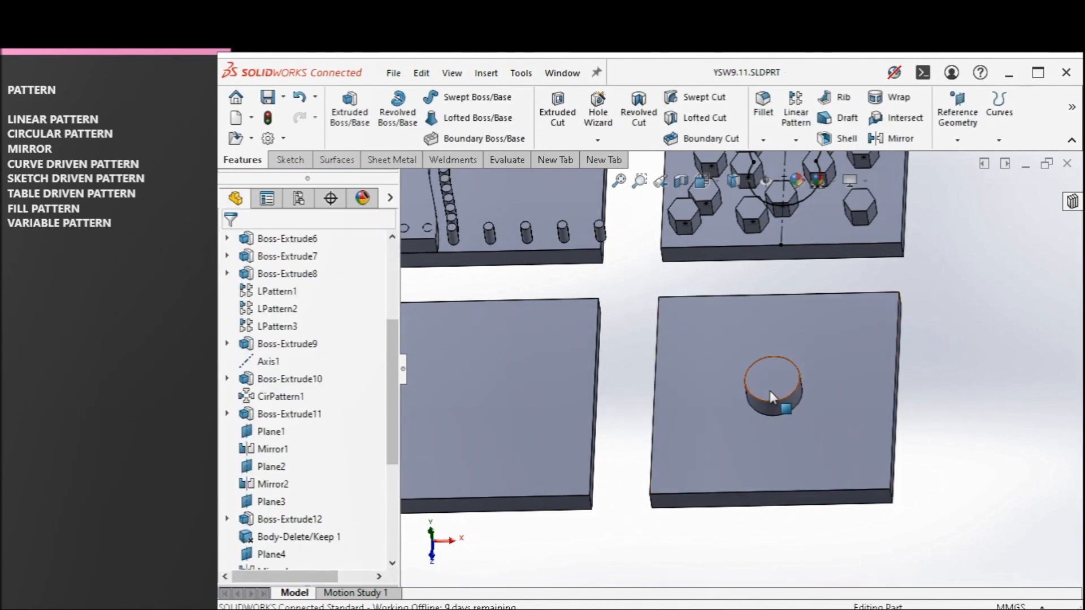
Step: Examine the cylindrical body and its top face on the plate from several angles
scroll(770, 390, down, 3)
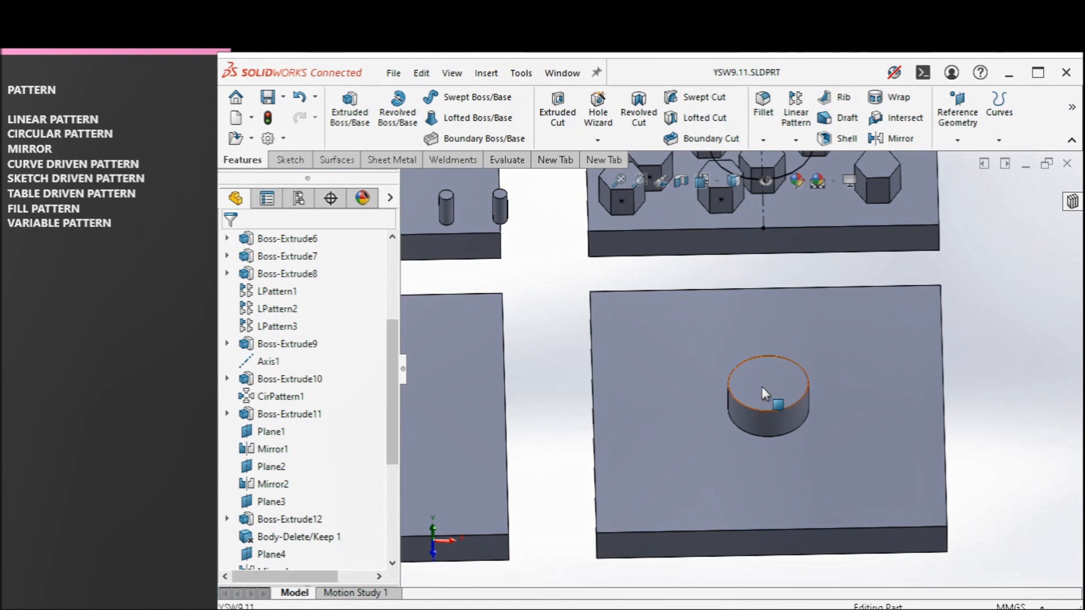
middle_drag(938, 316, 981, 356)
click(796, 139)
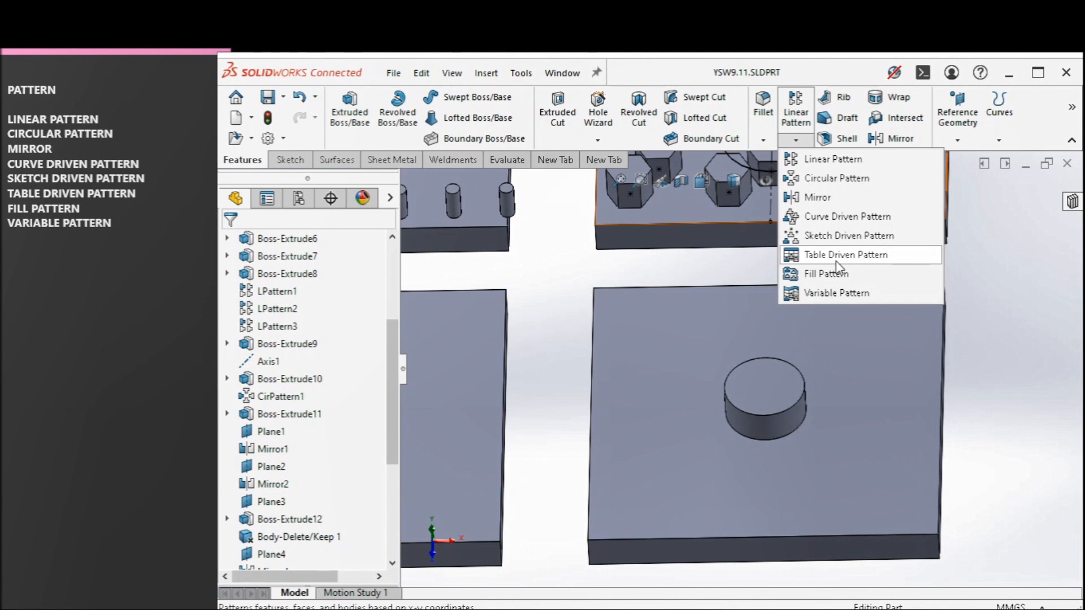
middle_drag(903, 348, 806, 361)
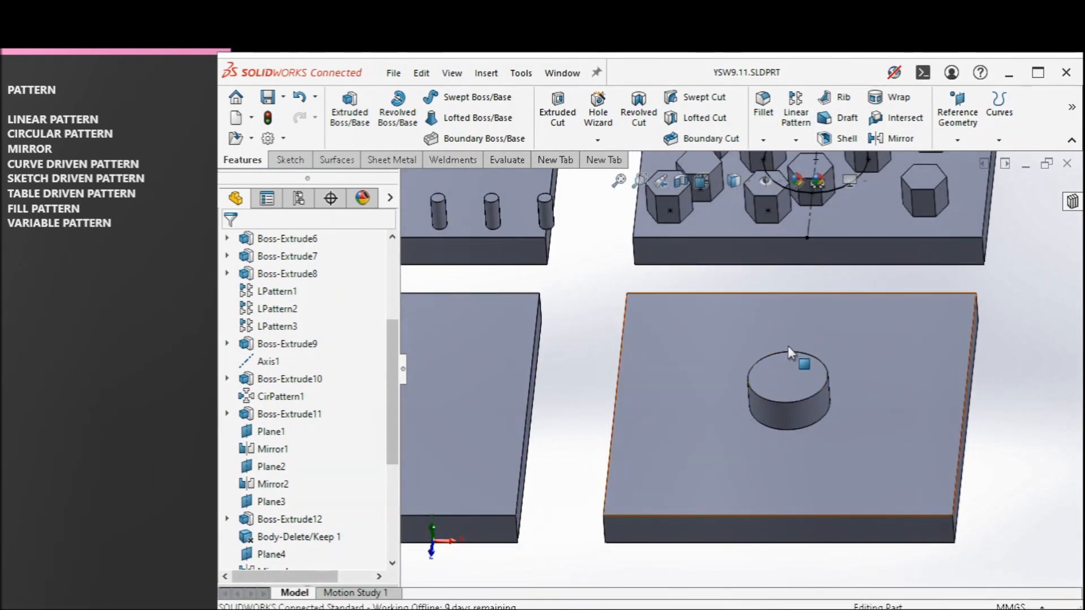
scroll(788, 346, down, 2)
mouse_move(730, 397)
middle_down()
mouse_move(744, 385)
mouse_move(727, 387)
mouse_move(741, 389)
middle_up()
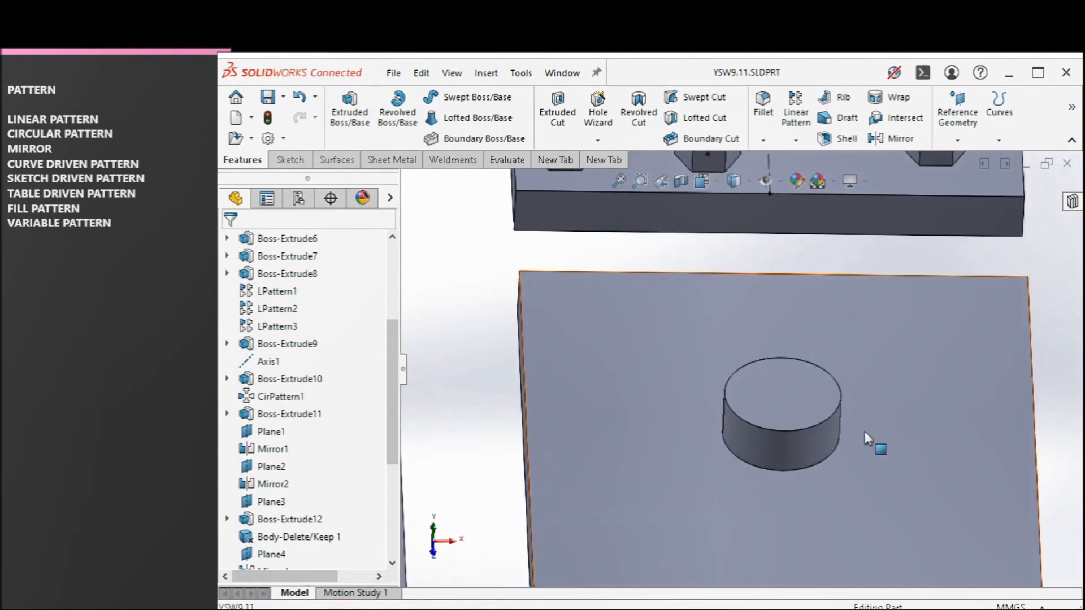
click(789, 402)
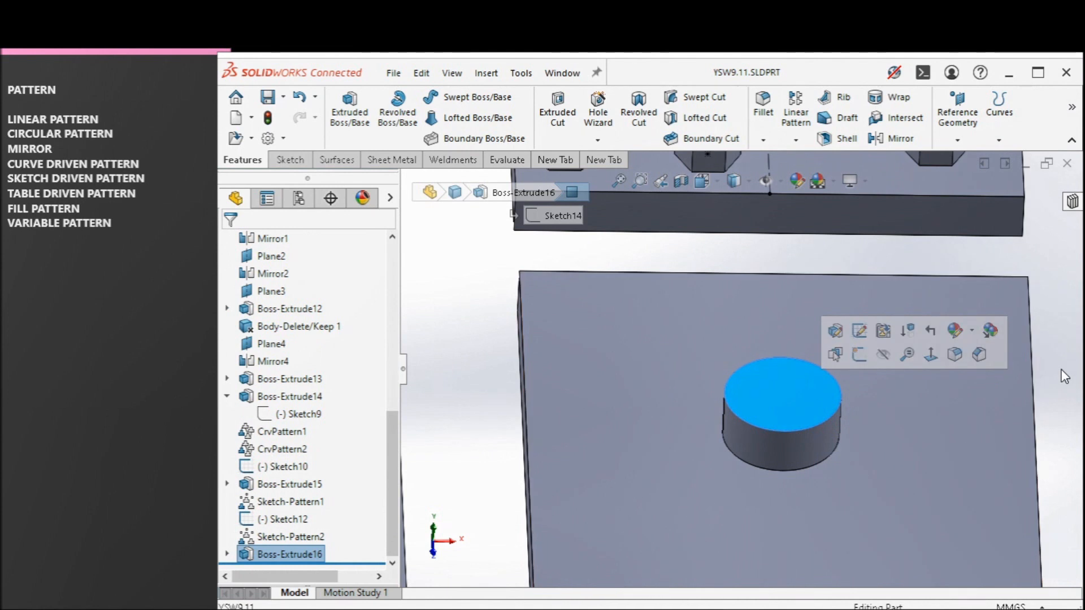
key(Escape)
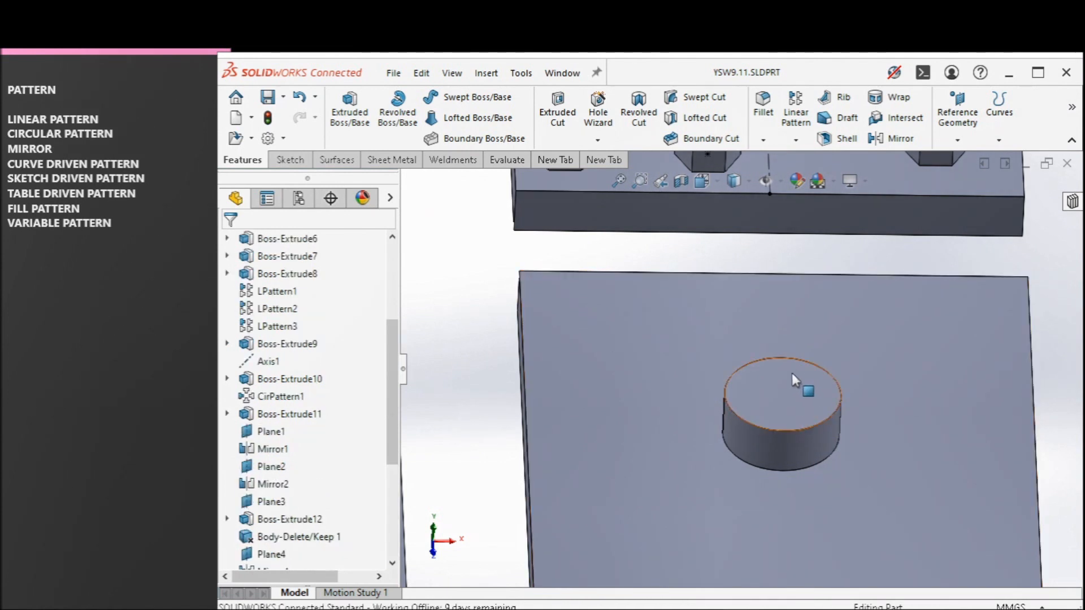
middle_drag(812, 404, 812, 412)
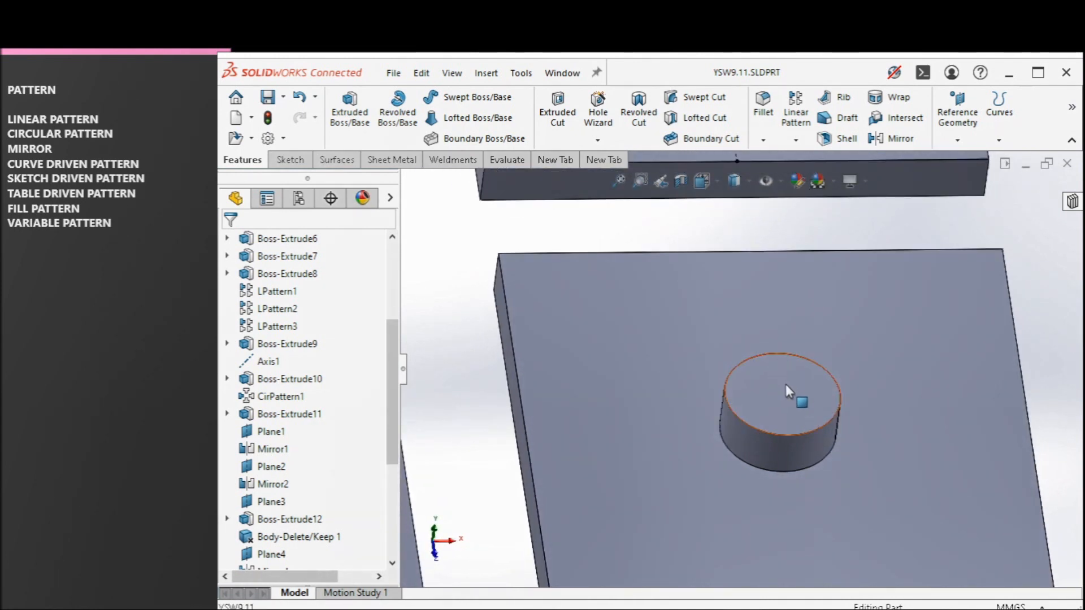
Step: Create a reference point at the centre of the cylinder's top face
click(959, 142)
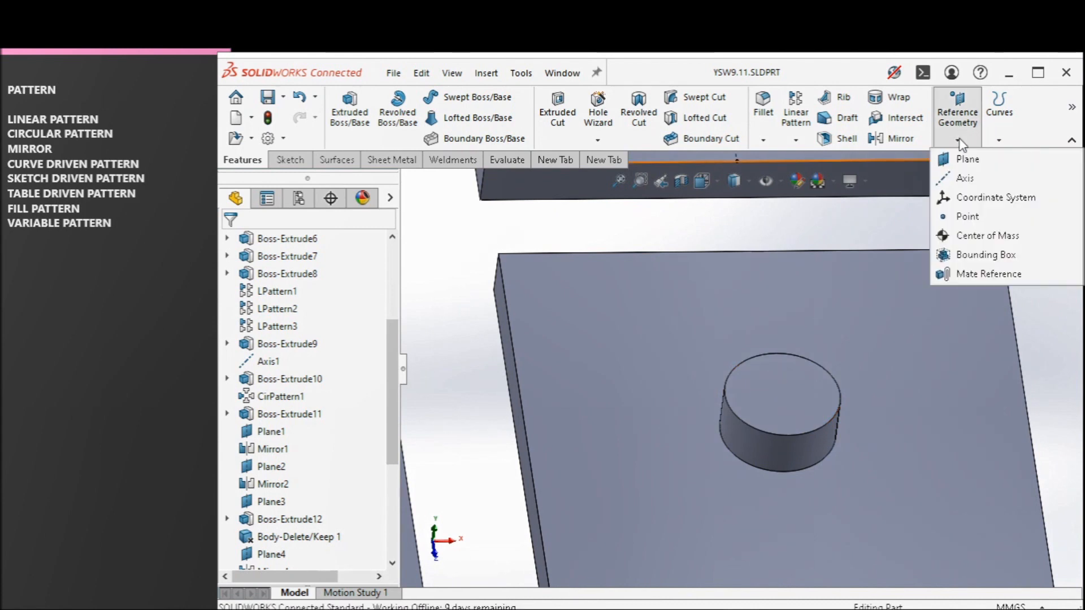
click(968, 217)
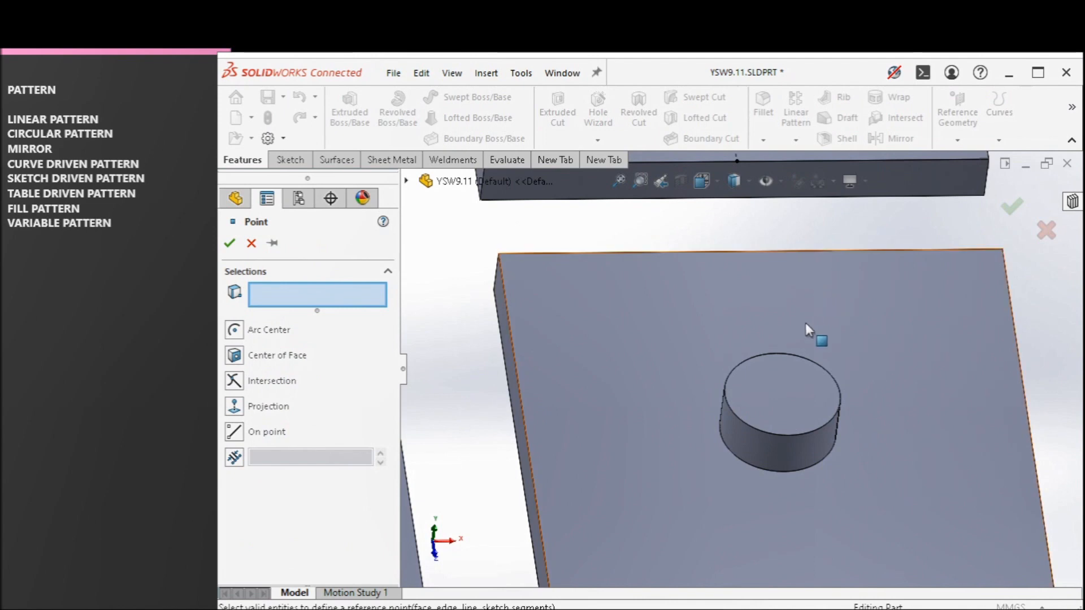
click(825, 400)
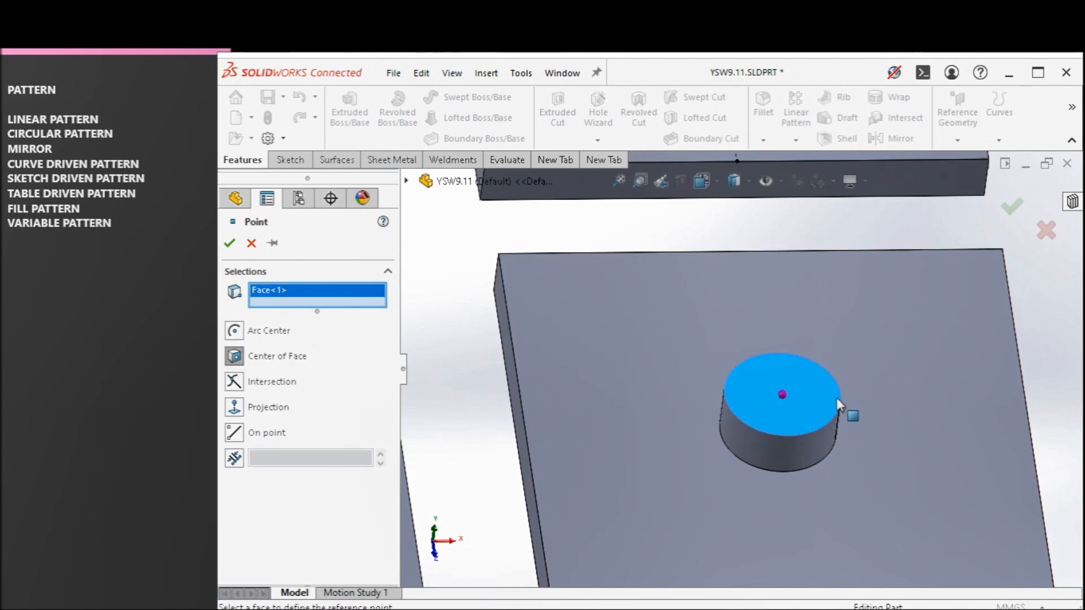
middle_drag(644, 310, 680, 334)
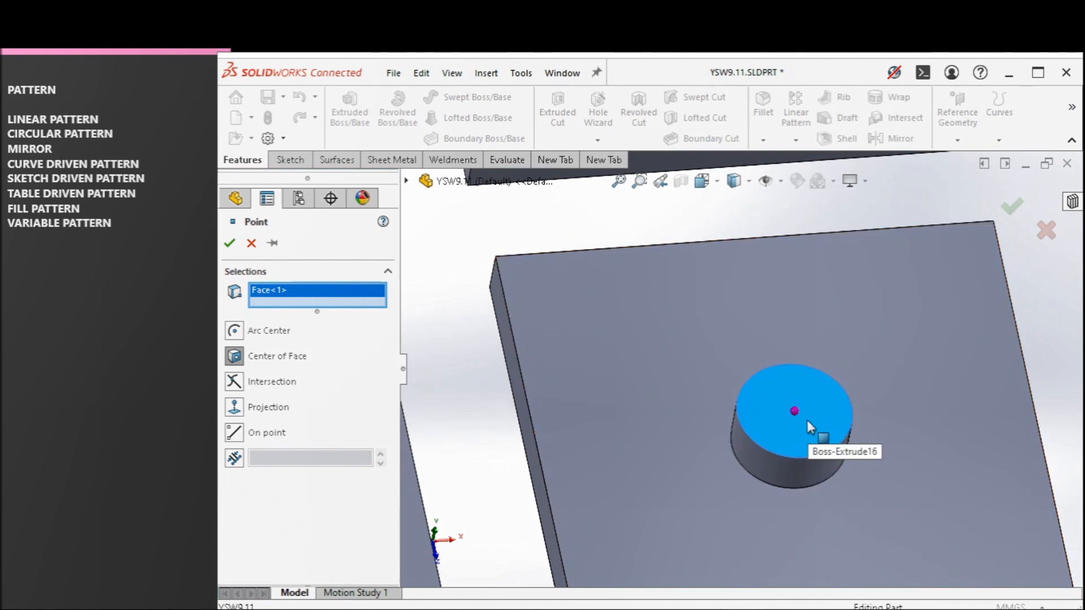
click(229, 243)
click(606, 214)
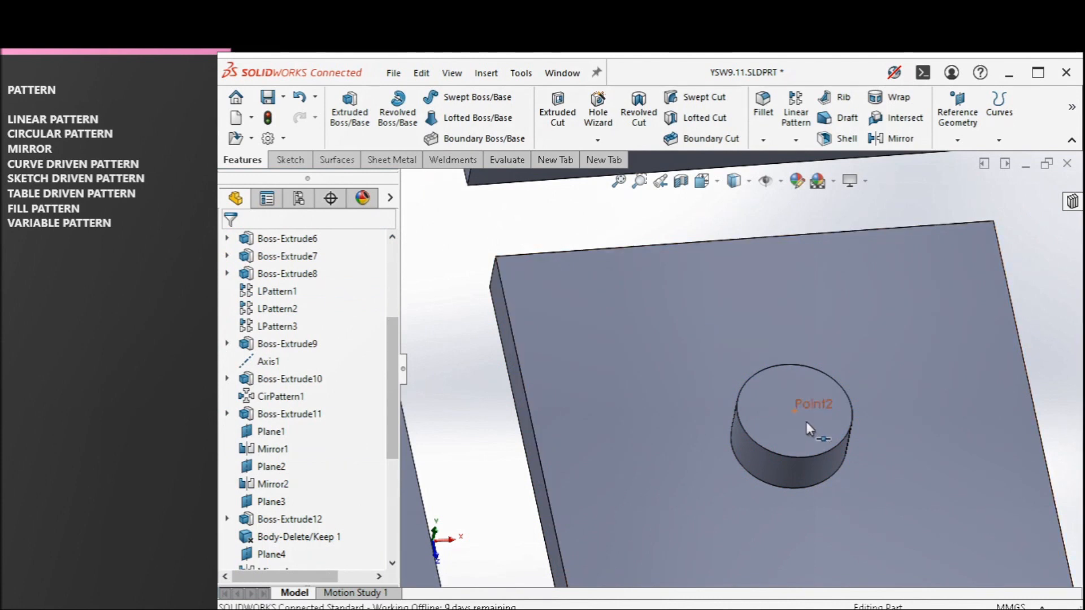
mouse_move(803, 413)
middle_down()
mouse_move(797, 402)
mouse_move(802, 412)
middle_up()
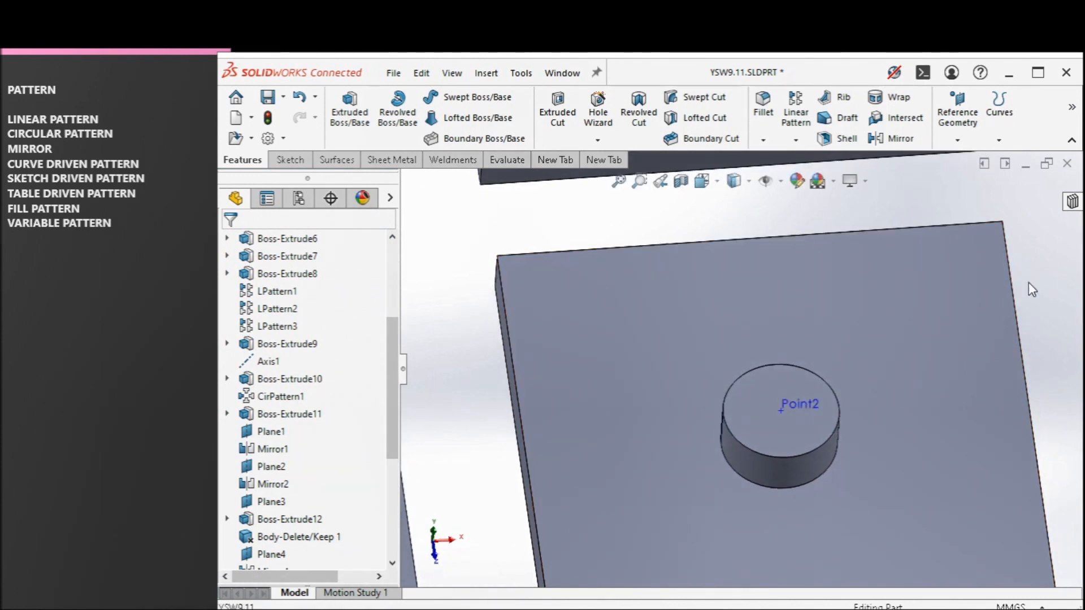
Step: Start a coordinate system with its origin at the cylinder's reference point and its X axis along the plate's front top edge
click(957, 116)
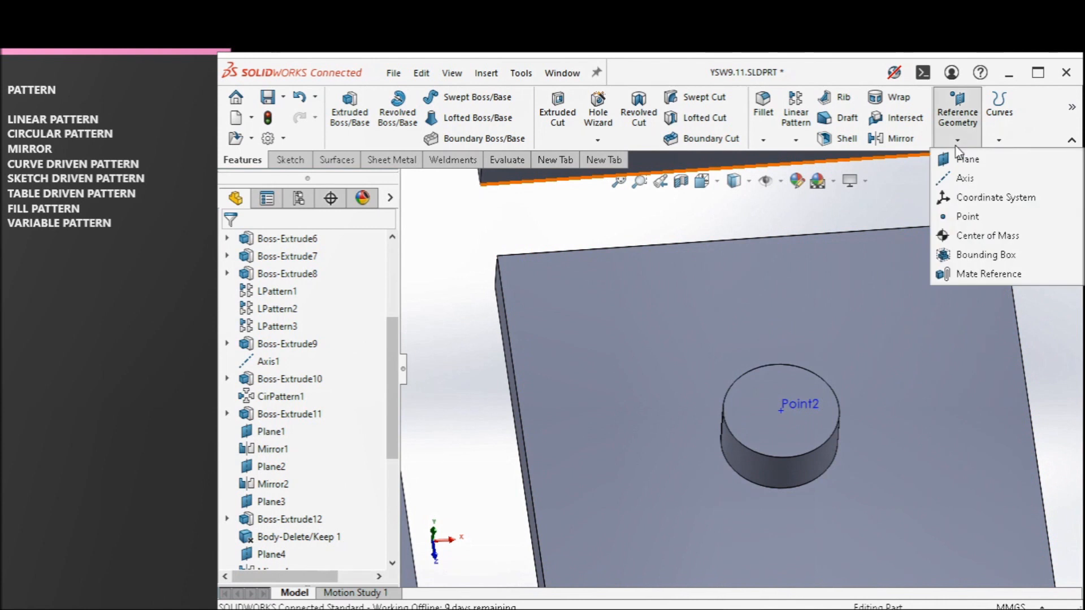
click(961, 205)
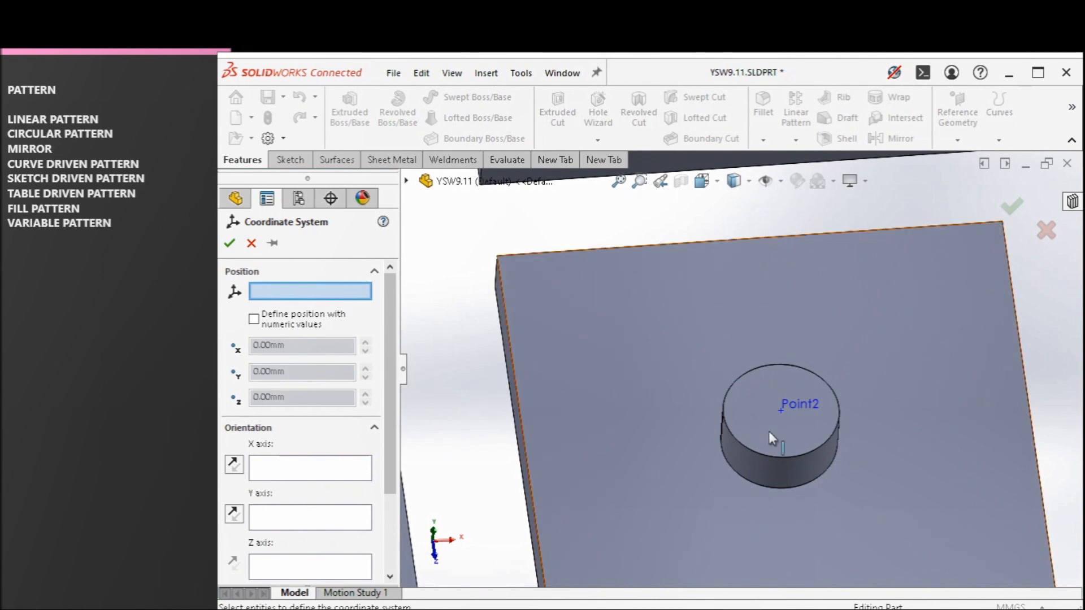
click(799, 408)
middle_drag(820, 446, 769, 386)
scroll(710, 368, down, 3)
scroll(782, 419, up, 3)
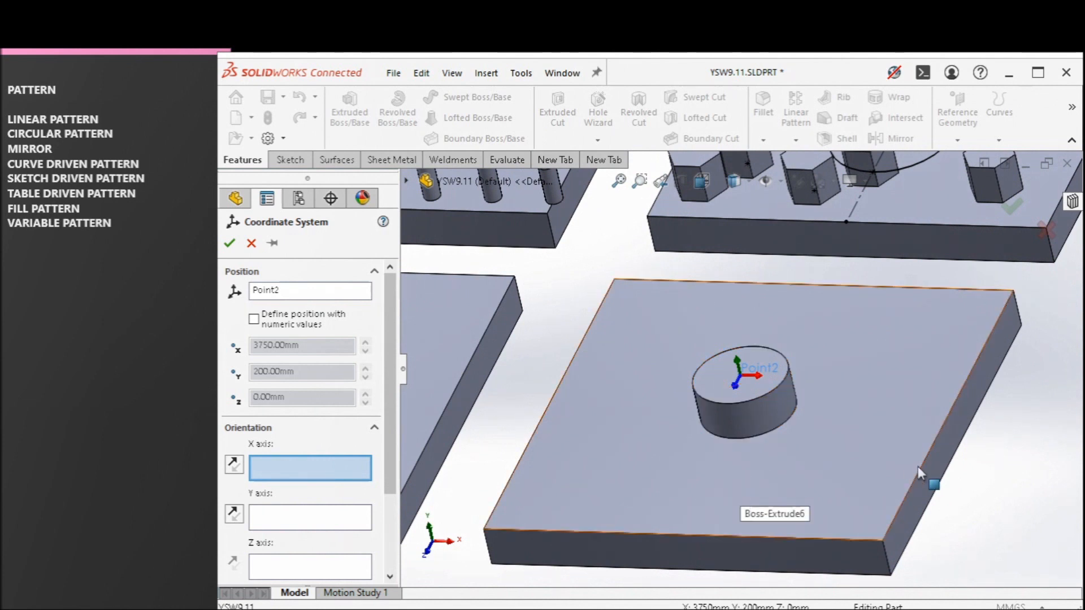
click(813, 536)
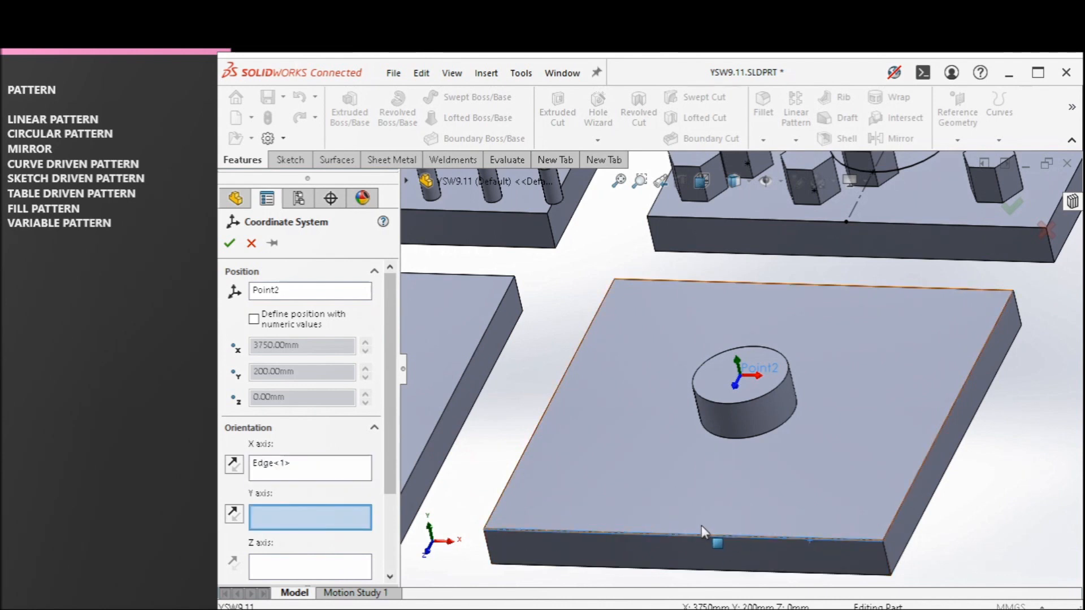
Step: Align the coordinate system's Y axis with the plate's left top edge and Z axis with its front-left vertical edge, and create it
middle_drag(738, 521, 732, 510)
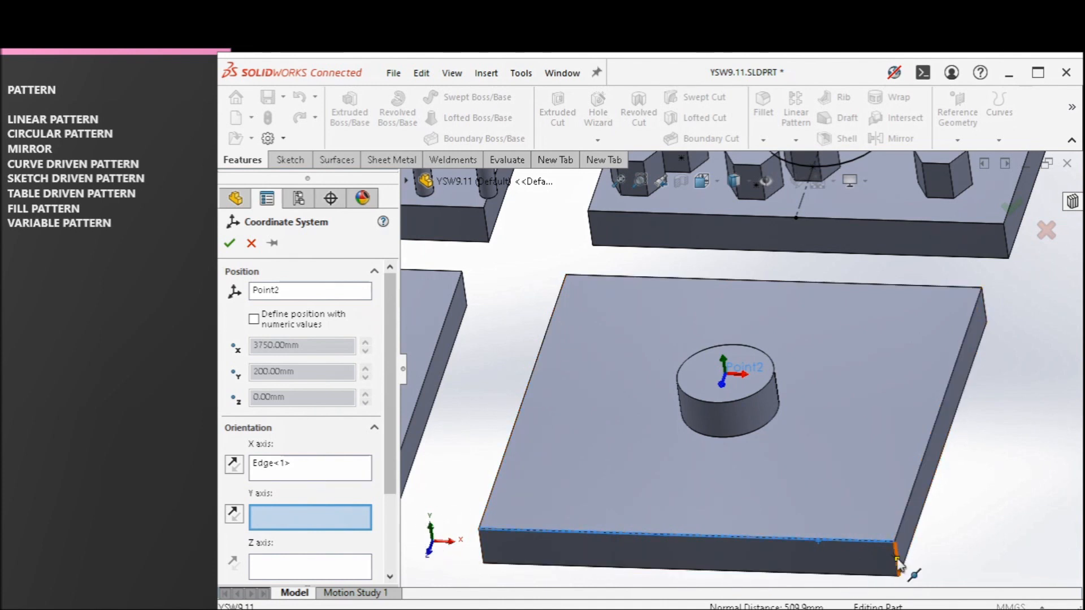
scroll(561, 531, up, 2)
scroll(577, 480, down, 3)
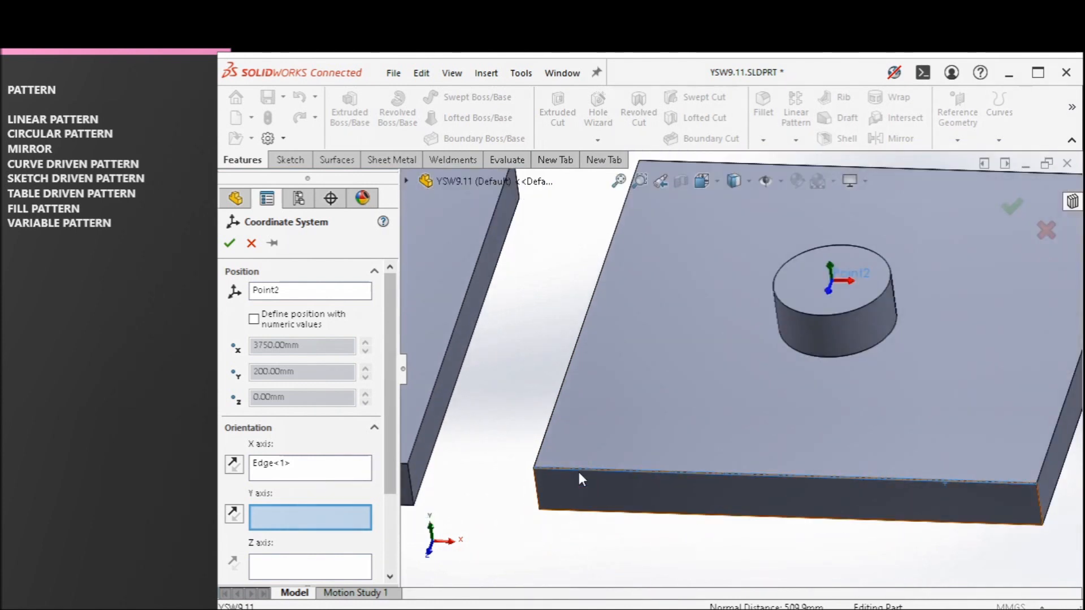
click(551, 415)
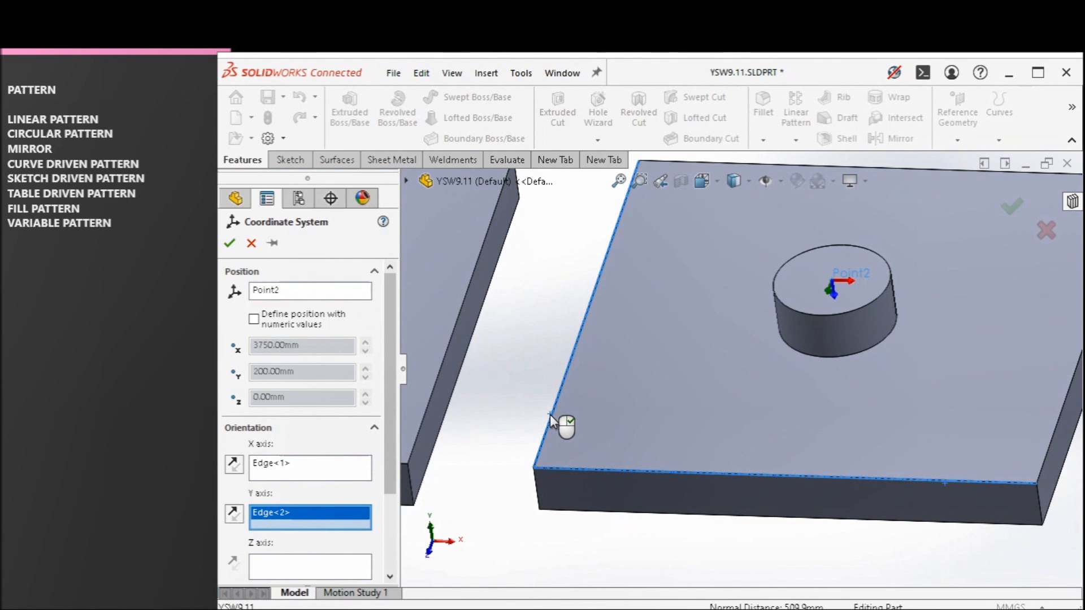
click(357, 567)
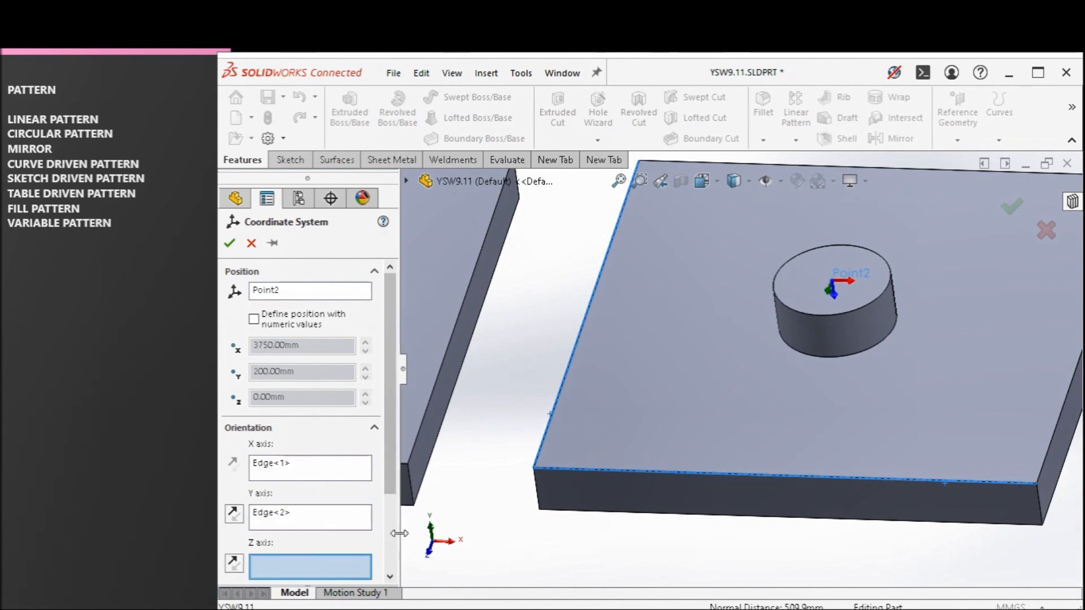
scroll(365, 565, down, 3)
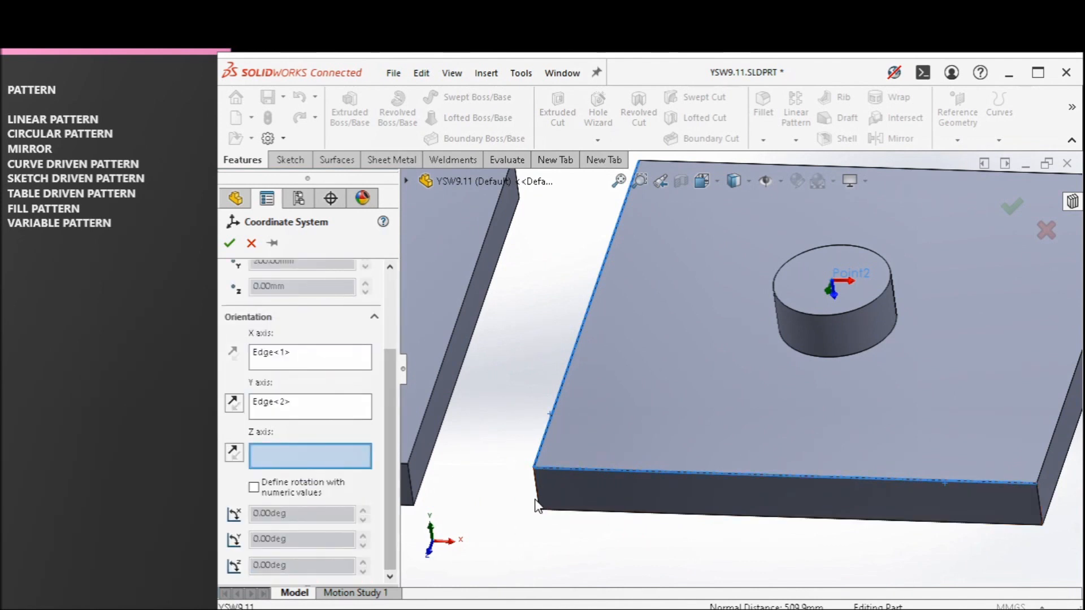
click(537, 500)
scroll(598, 536, up, 3)
scroll(862, 352, down, 3)
middle_drag(767, 321, 735, 339)
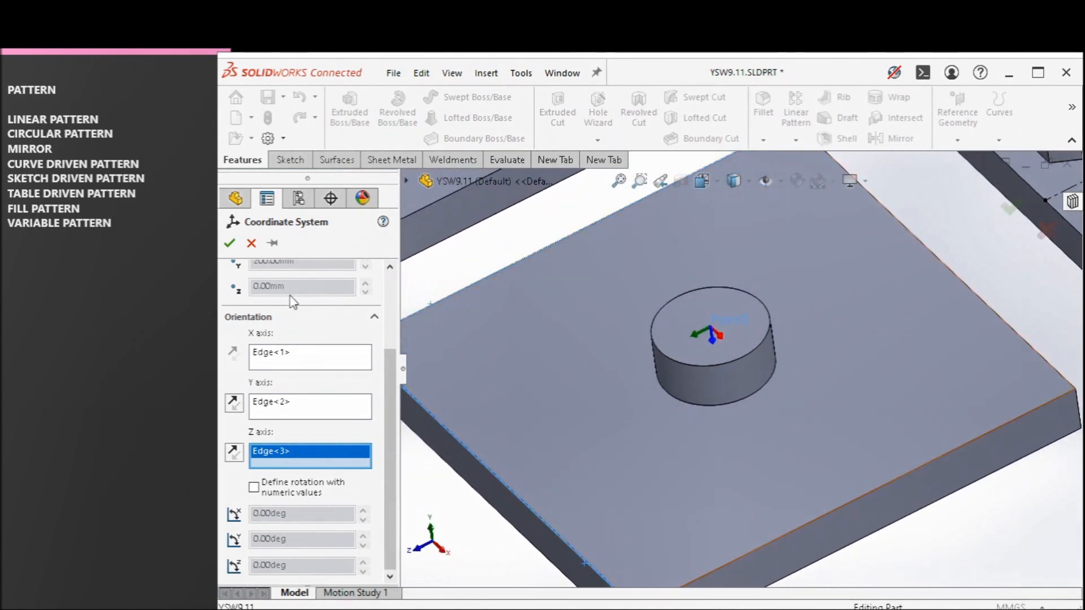
click(229, 243)
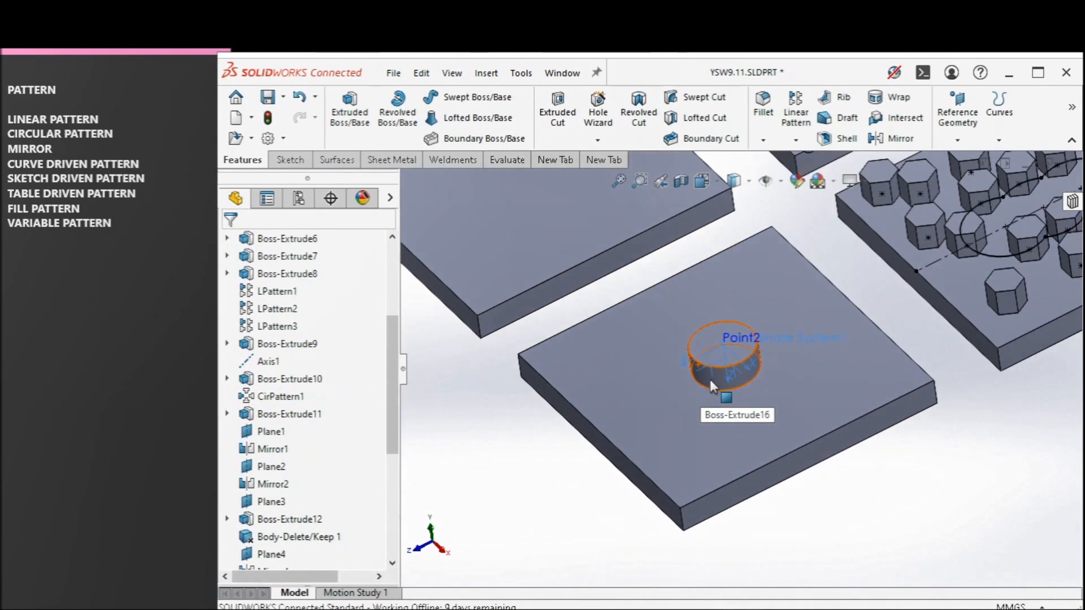
Step: Save the part with the new coordinate system
click(921, 504)
middle_drag(779, 434, 808, 435)
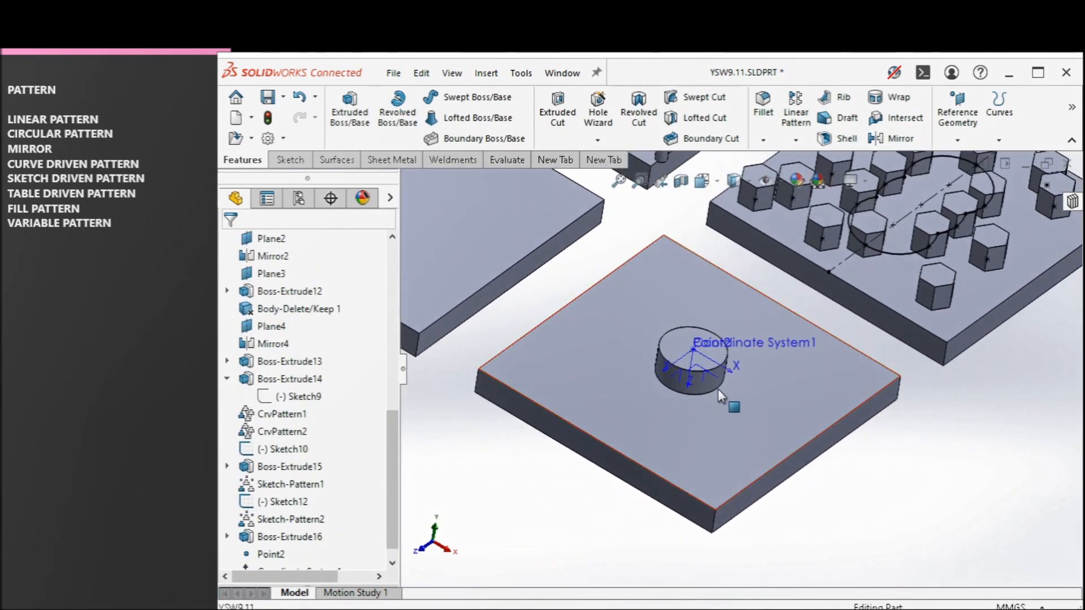
scroll(717, 389, down, 3)
key(ctrl+s)
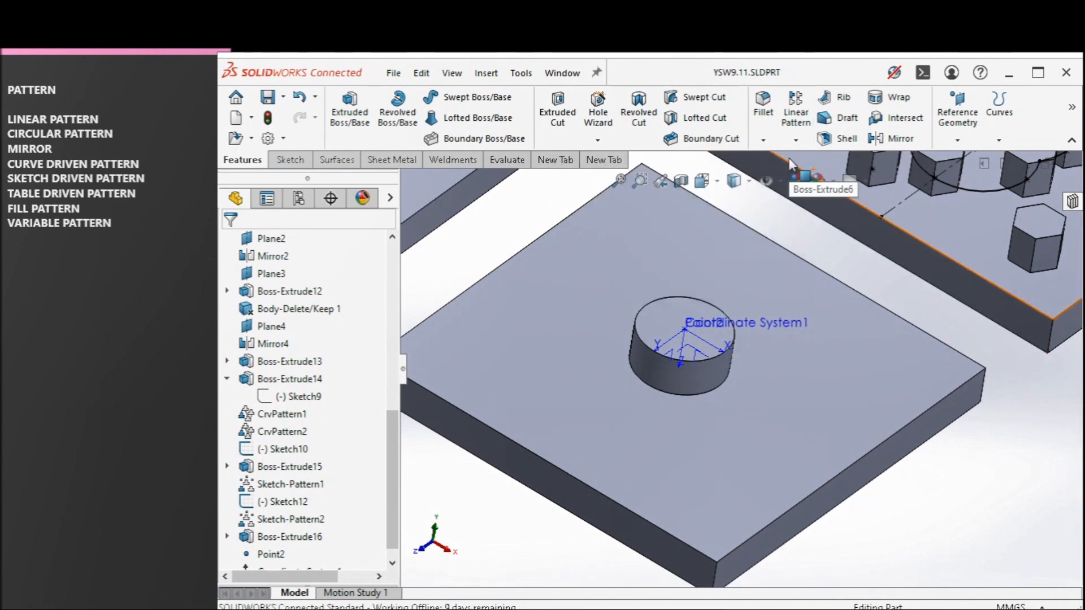
Step: Start a Table Driven Pattern using Coordinate System1 with the cylinder as the body to copy
click(789, 141)
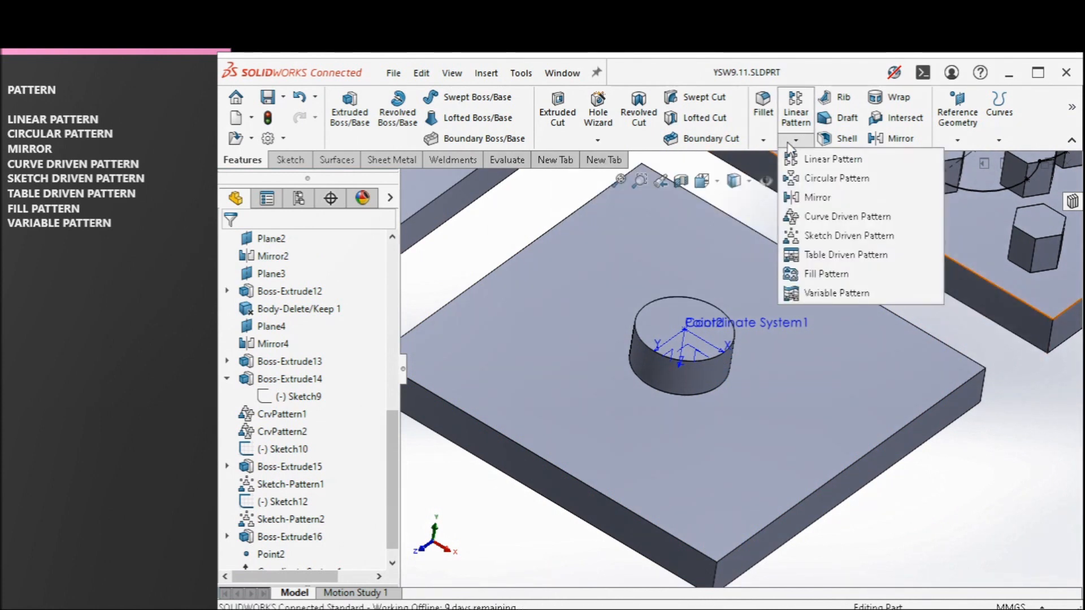
click(836, 255)
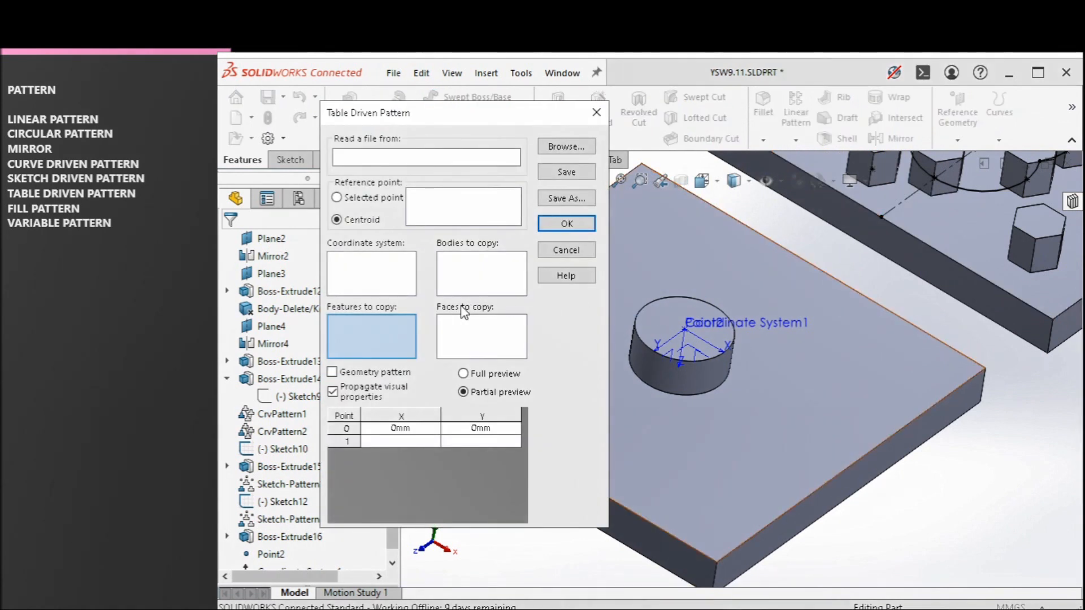
click(389, 277)
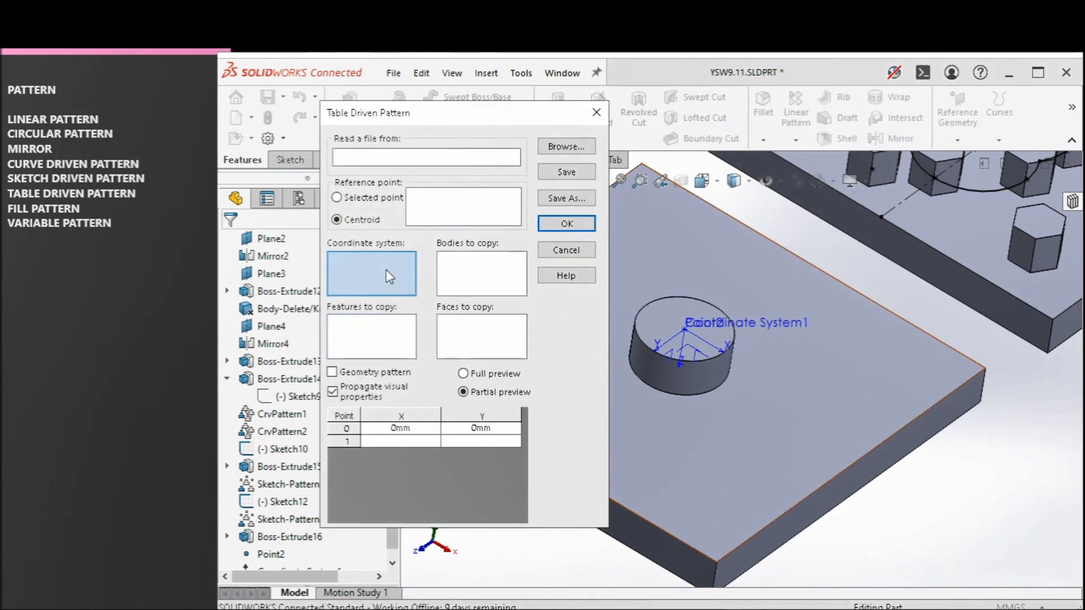
click(729, 322)
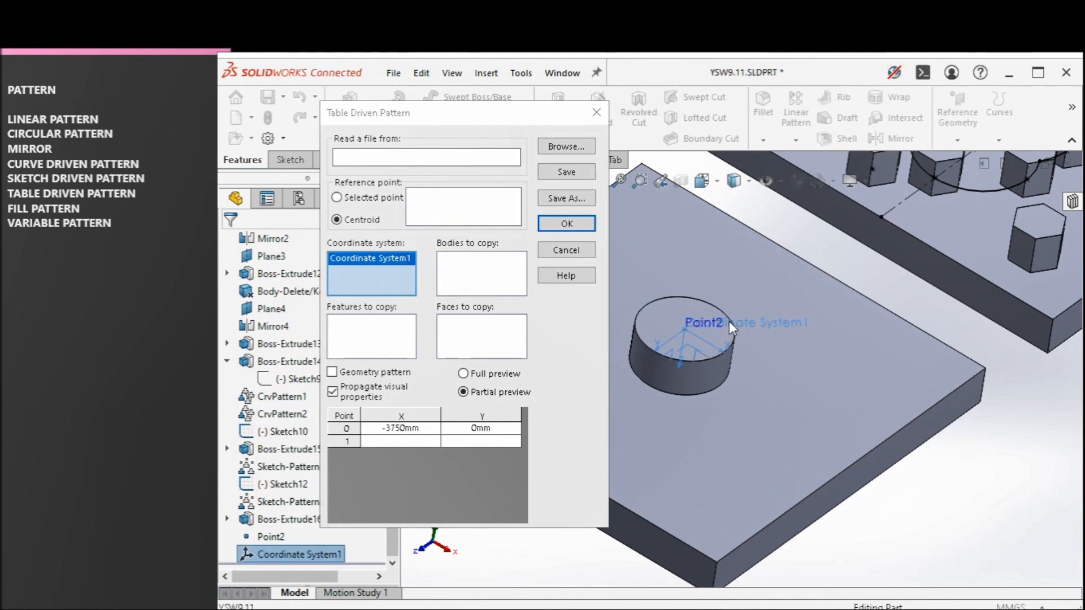
click(497, 276)
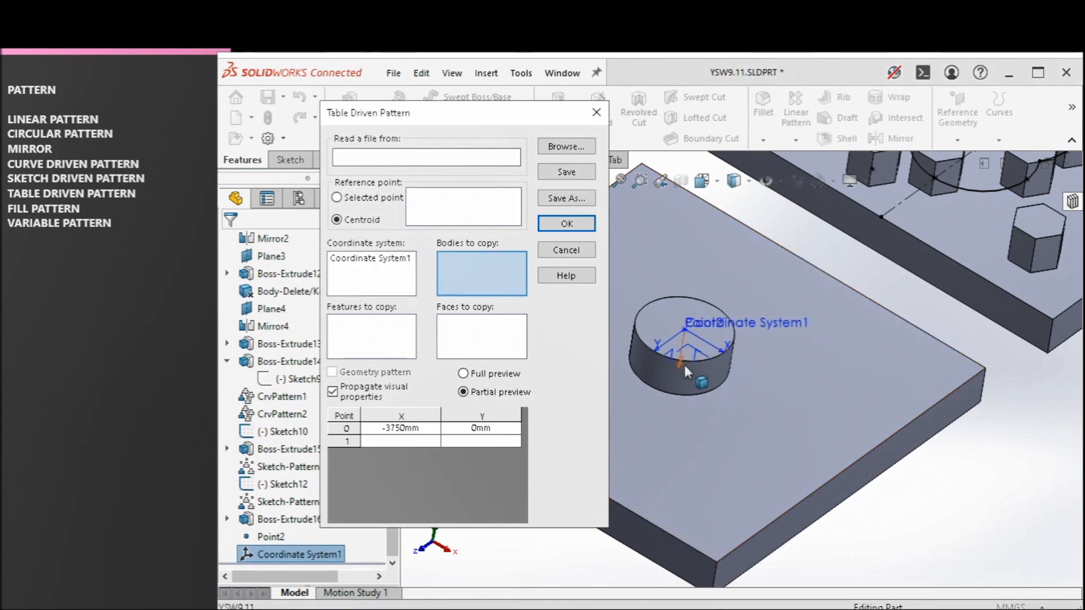
click(695, 379)
scroll(694, 377, up, 4)
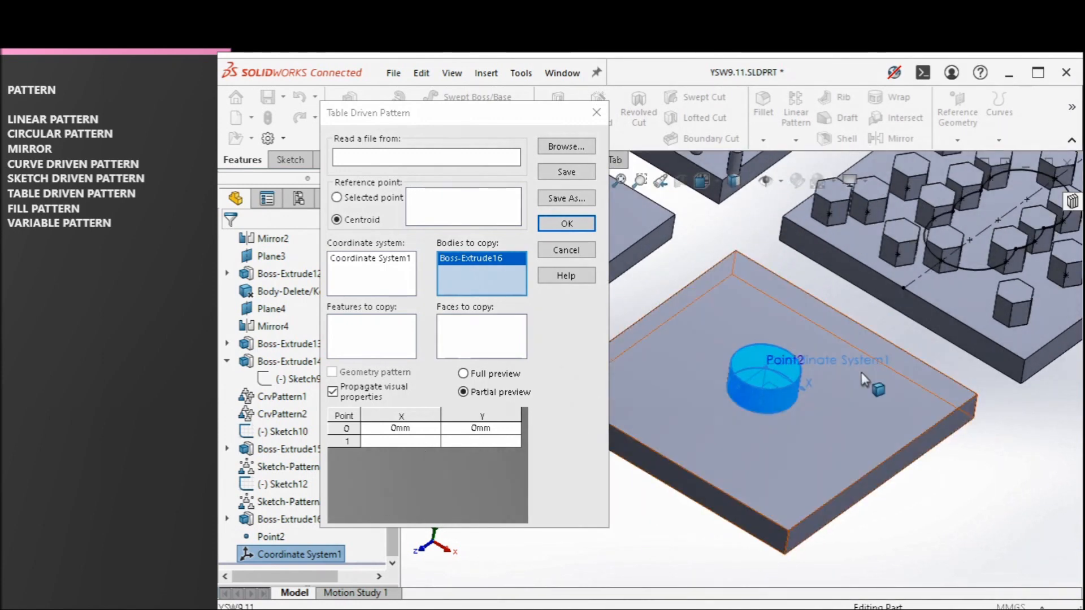
Step: Set the X coordinate of pattern point 1 to 500 mm
click(408, 439)
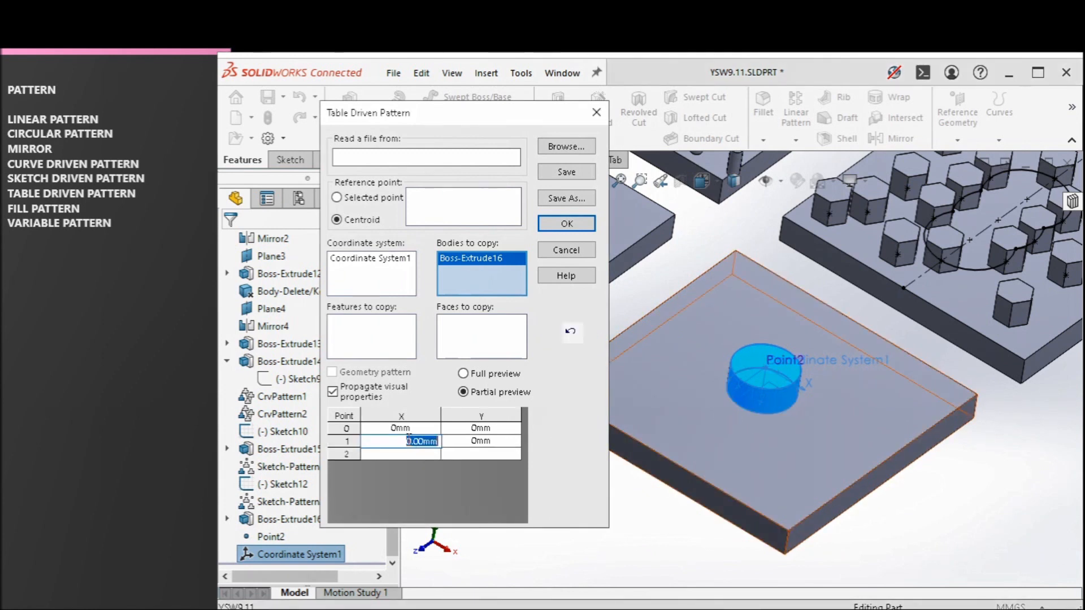
text(500)
click(467, 444)
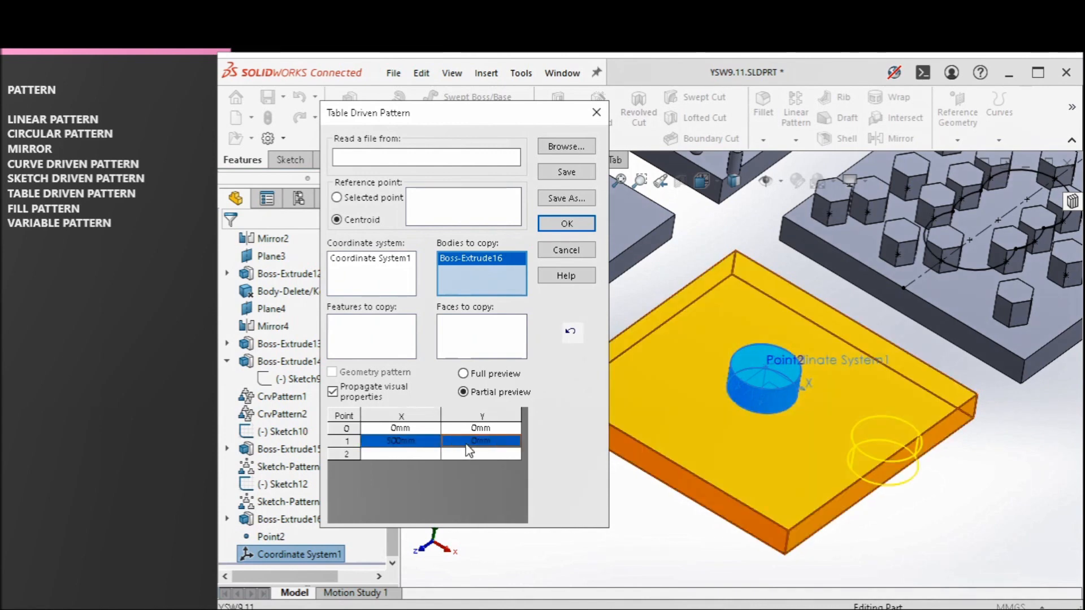
mouse_move(935, 495)
middle_down()
mouse_move(960, 518)
mouse_move(926, 498)
middle_up()
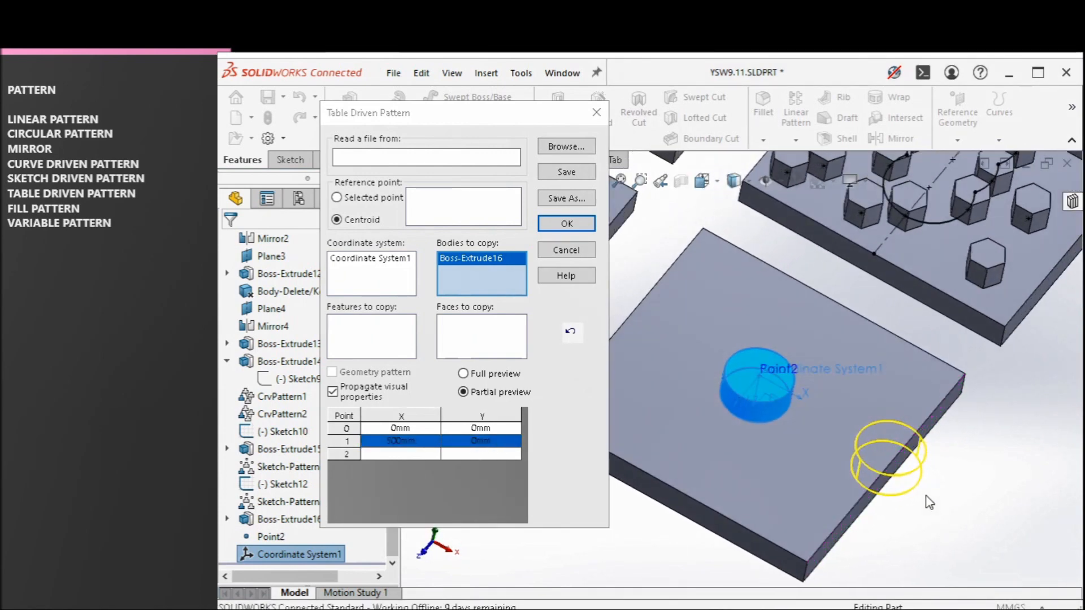
Step: Set pattern point 1 to X 250 mm and Y 300 mm
click(432, 441)
text(250)
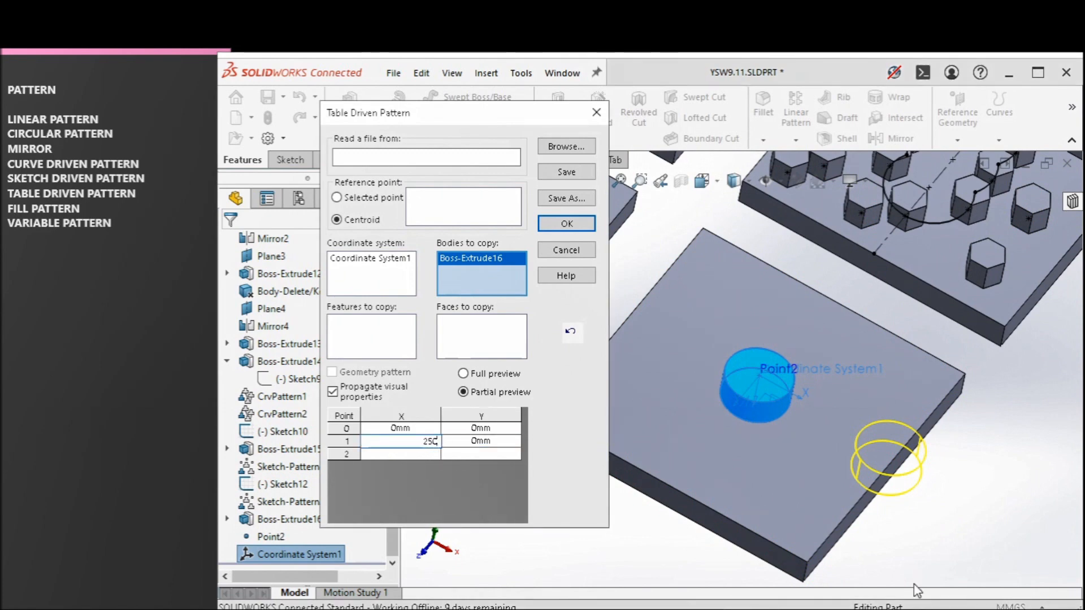
click(959, 548)
mouse_move(767, 450)
middle_down()
mouse_move(777, 452)
mouse_move(765, 460)
middle_up()
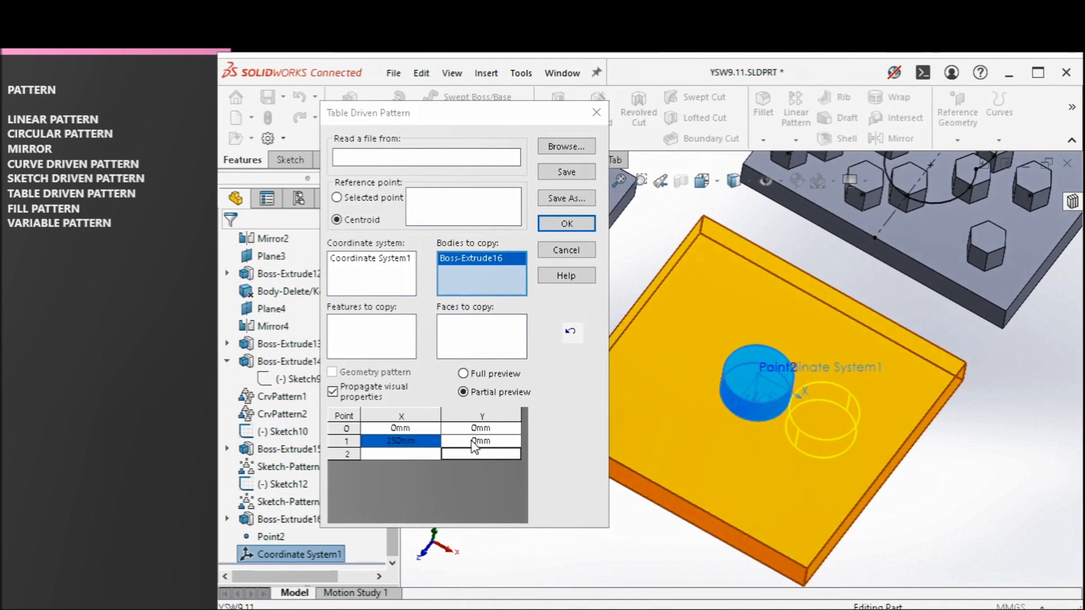
click(473, 444)
click(498, 443)
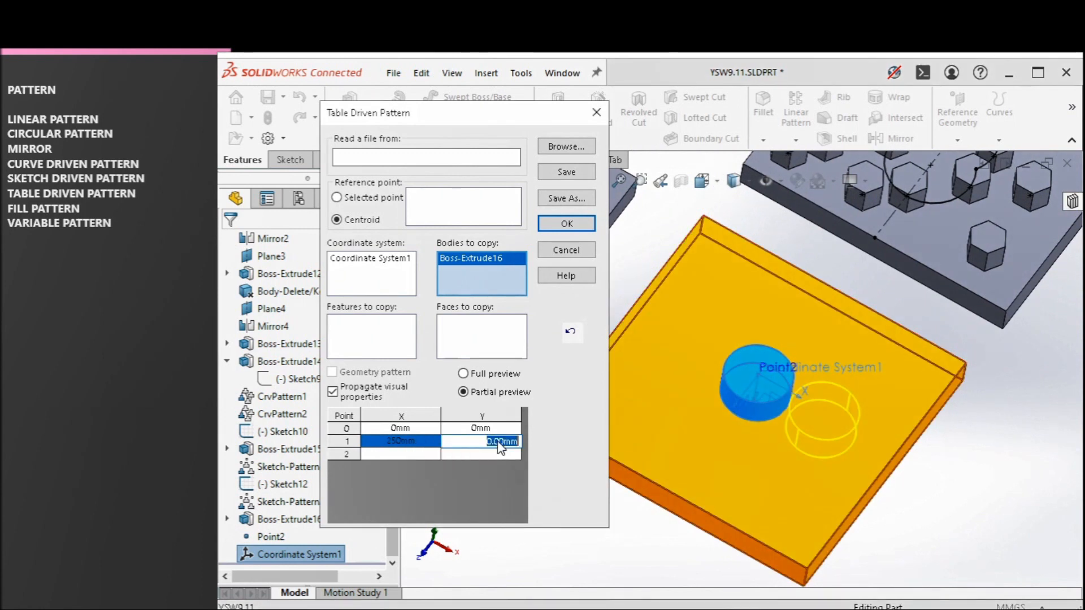
text(300)
key(Return)
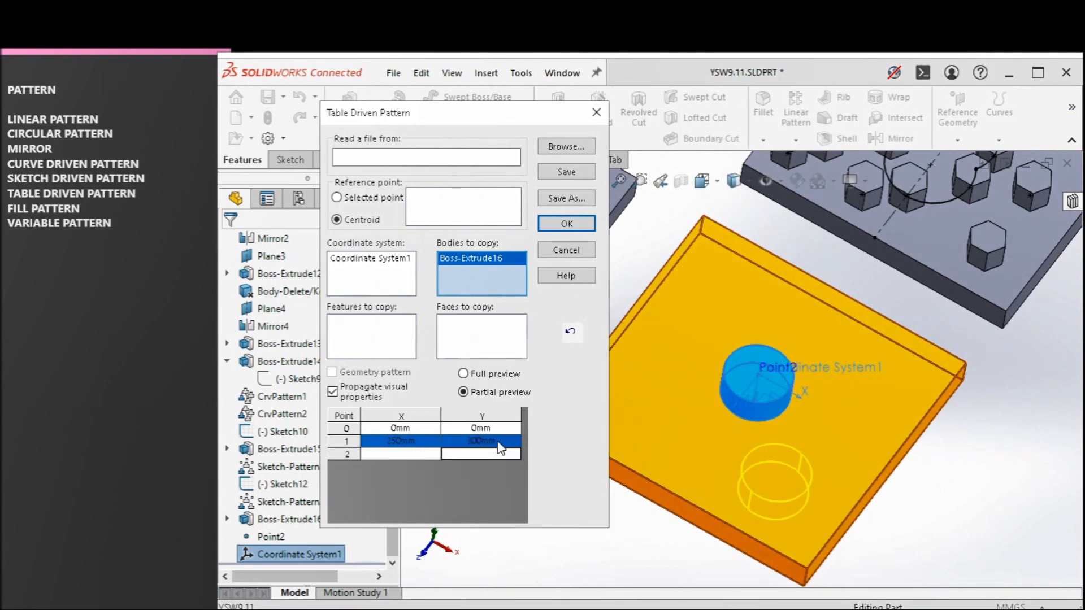
Step: Add pattern point 2 at X -250 mm and Y -300 mm and accept the table driven pattern
middle_drag(941, 490, 919, 491)
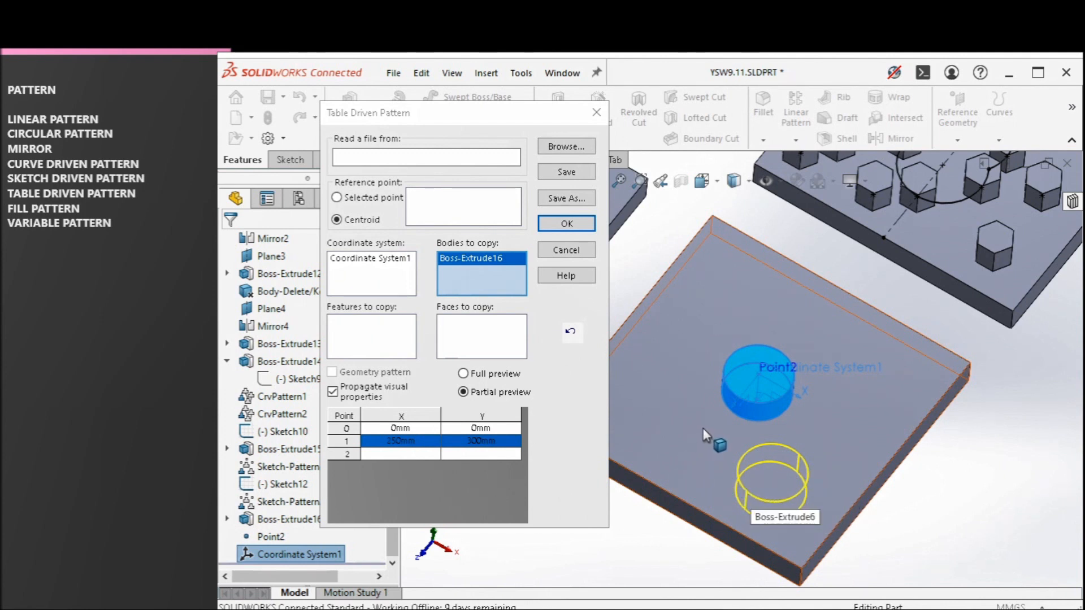
middle_drag(757, 425, 756, 422)
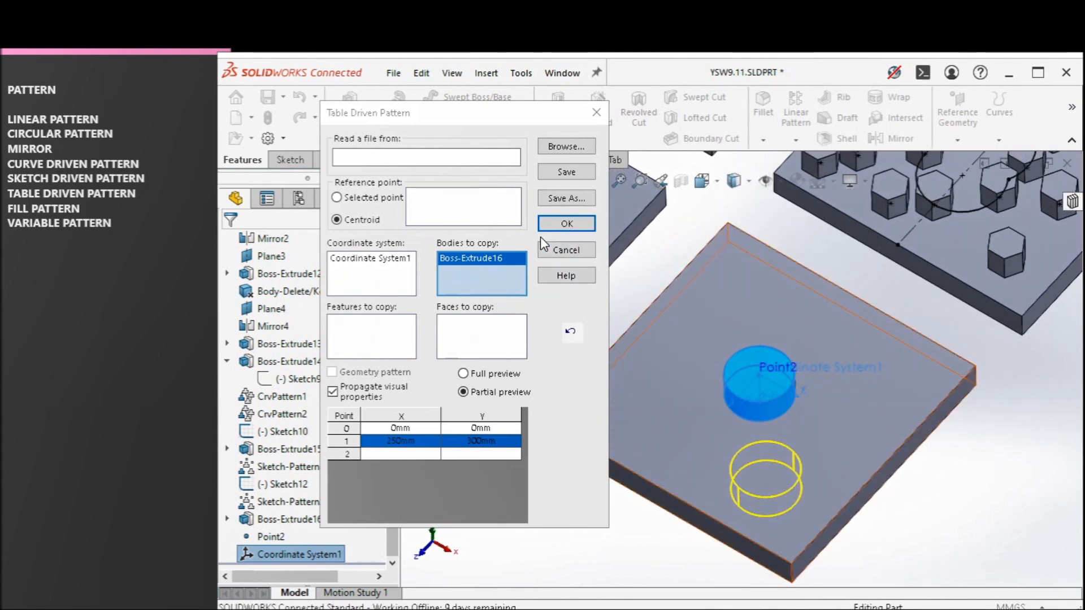
click(404, 452)
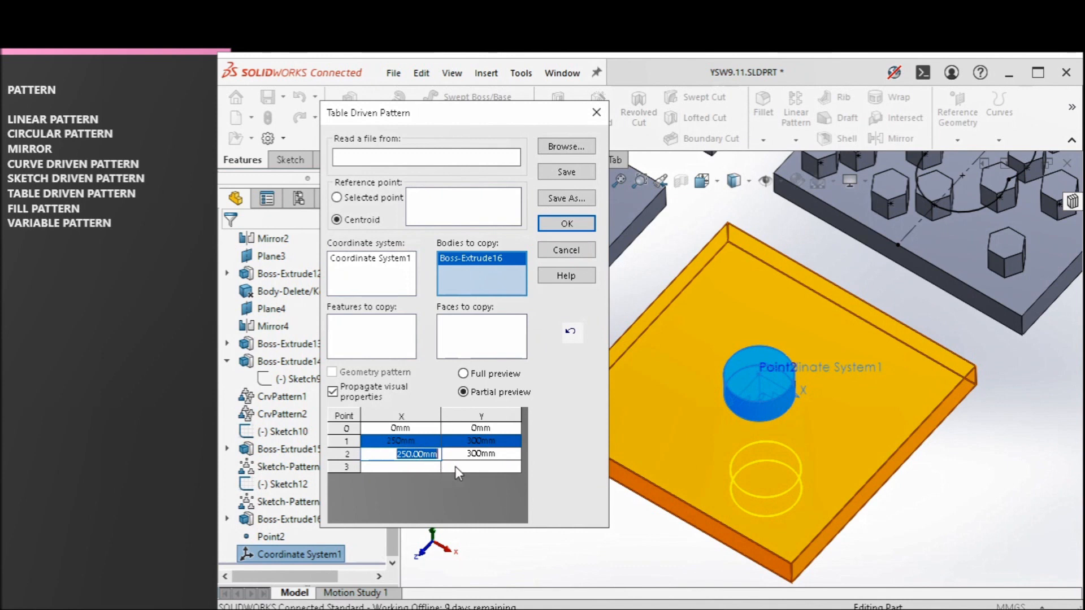
click(384, 456)
text(-)
click(460, 454)
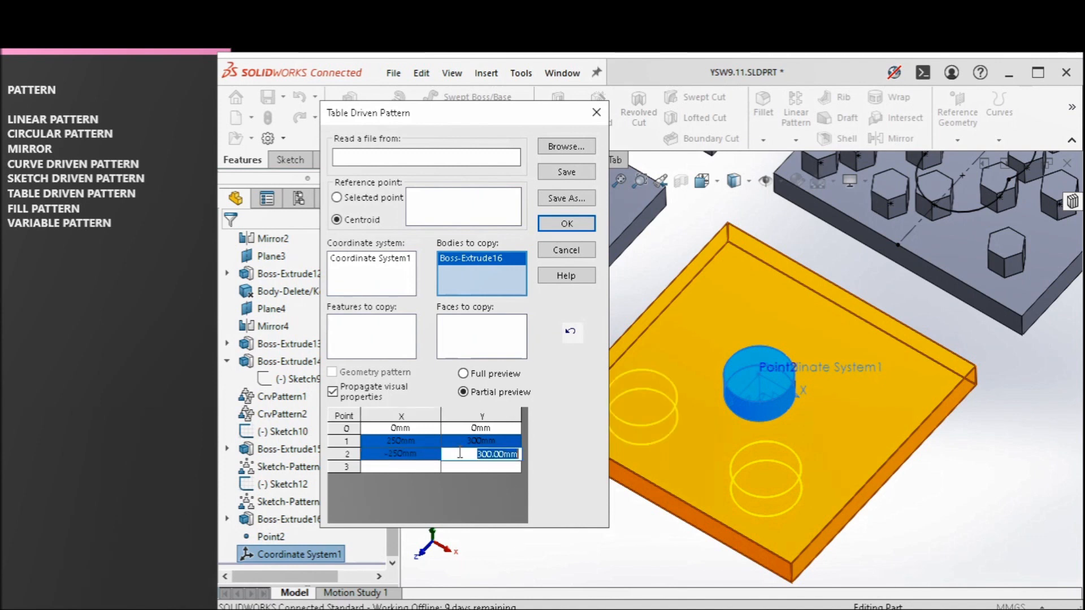
click(460, 453)
text(-)
click(476, 466)
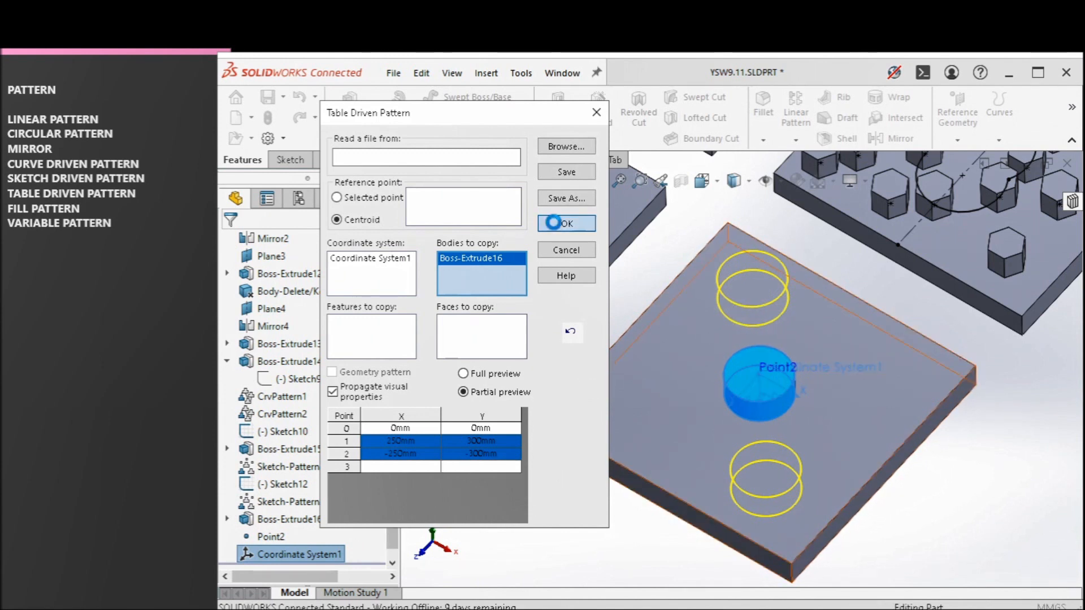
click(565, 224)
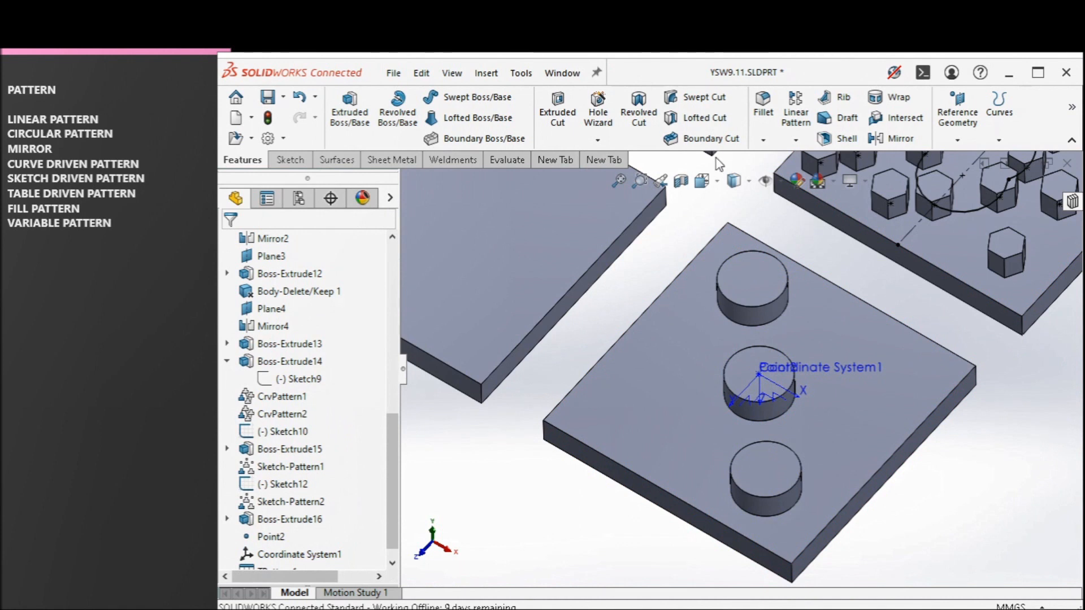
Step: Save the part with the finished table driven pattern
click(796, 140)
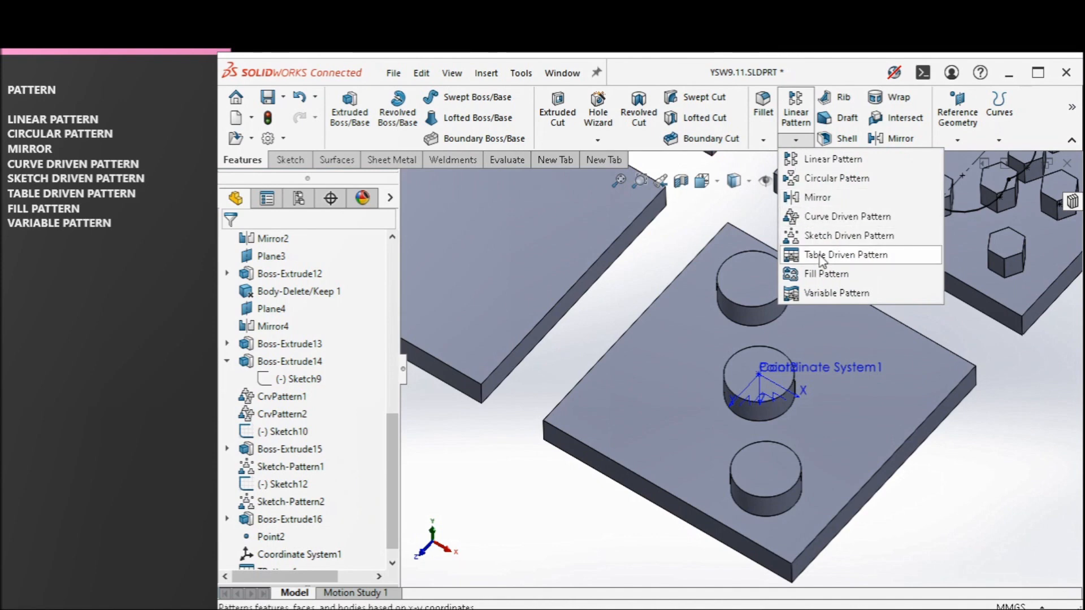
click(1052, 449)
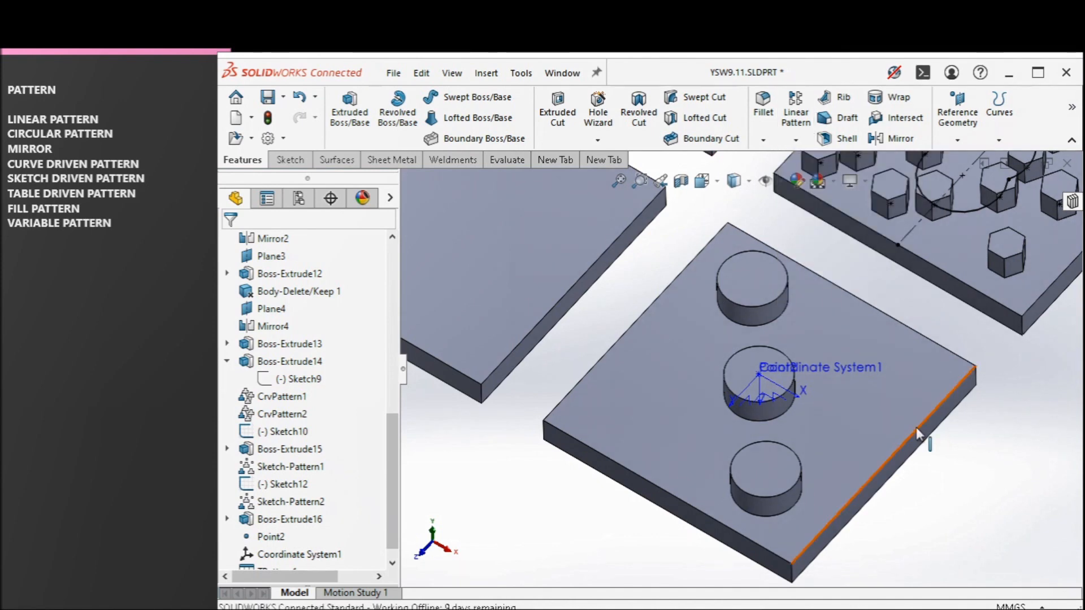
key(ctrl+s)
Step: Start a sketch on the top face of the empty plate next to the table-patterned cylinders
scroll(893, 412, up, 4)
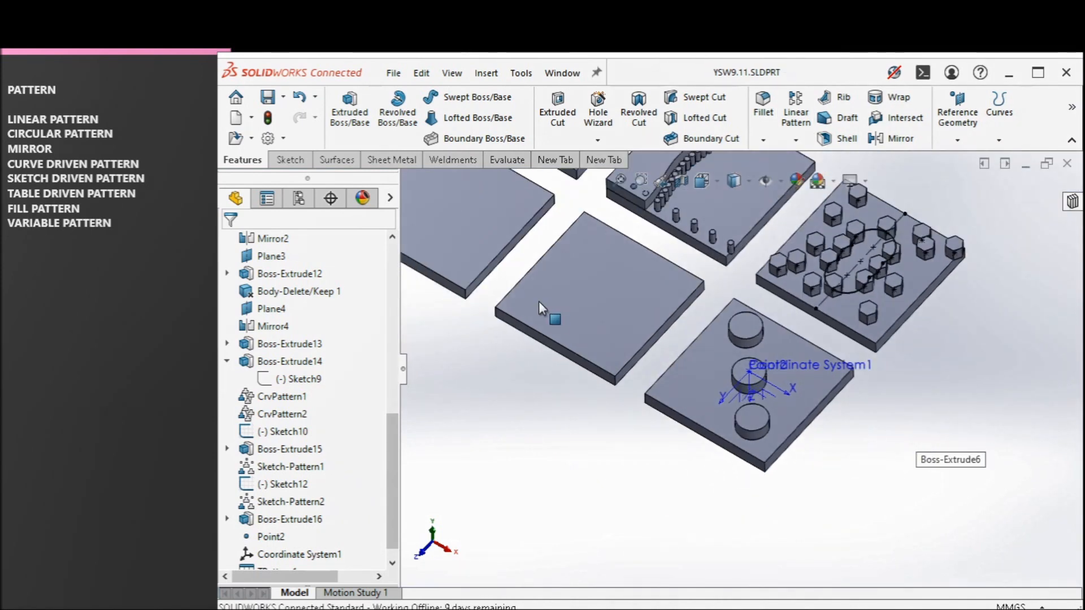
scroll(538, 301, down, 3)
scroll(650, 265, down, 1)
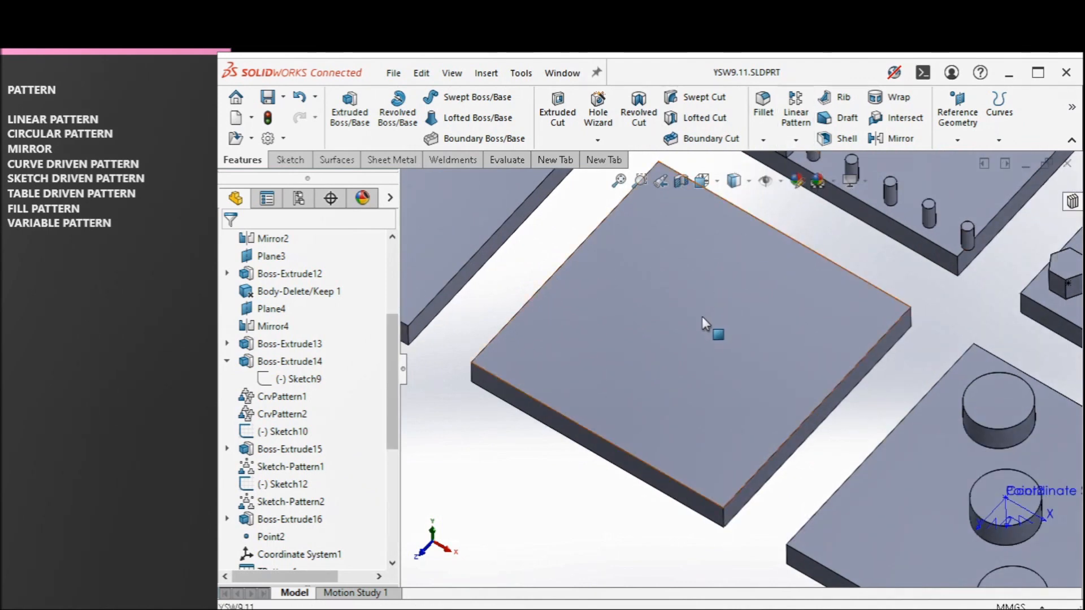
click(707, 321)
click(772, 269)
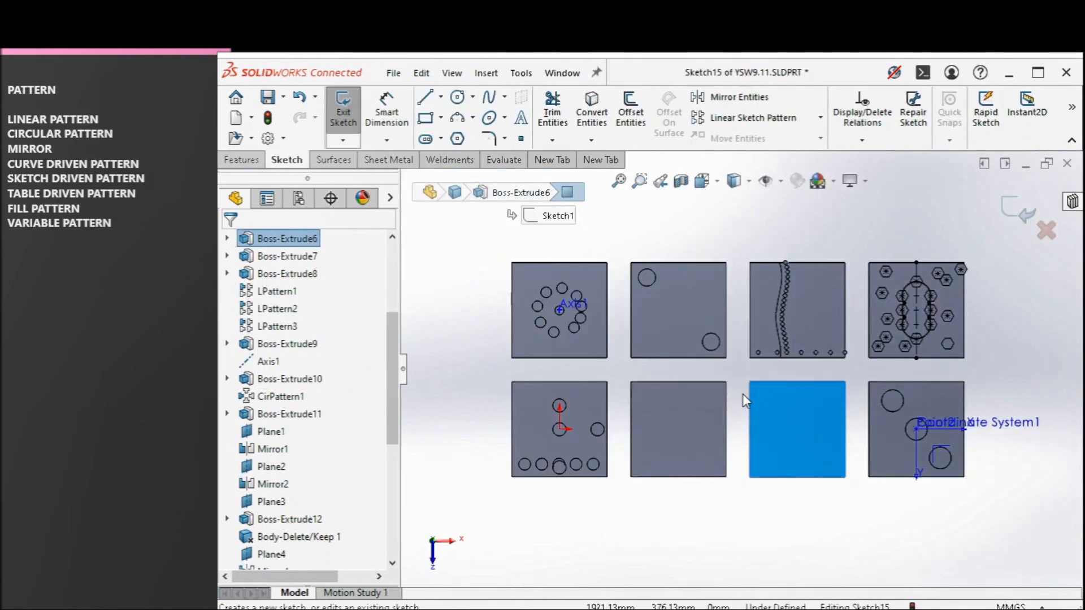
Step: Draw a vertical construction centerline across the plate, joining the midpoints of its two opposite edges
scroll(848, 452, down, 2)
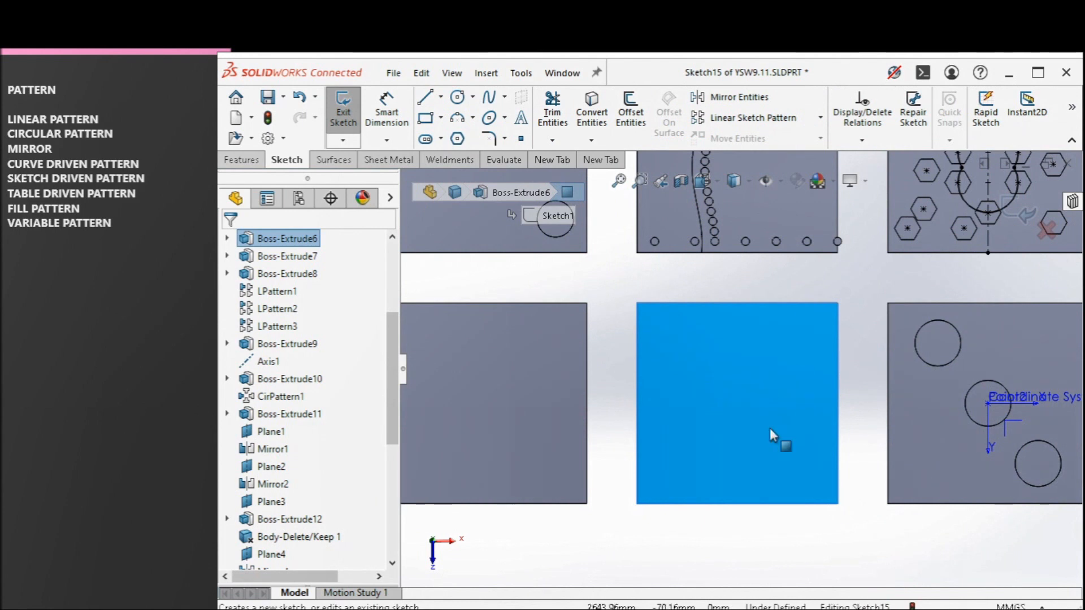
scroll(803, 441, down, 1)
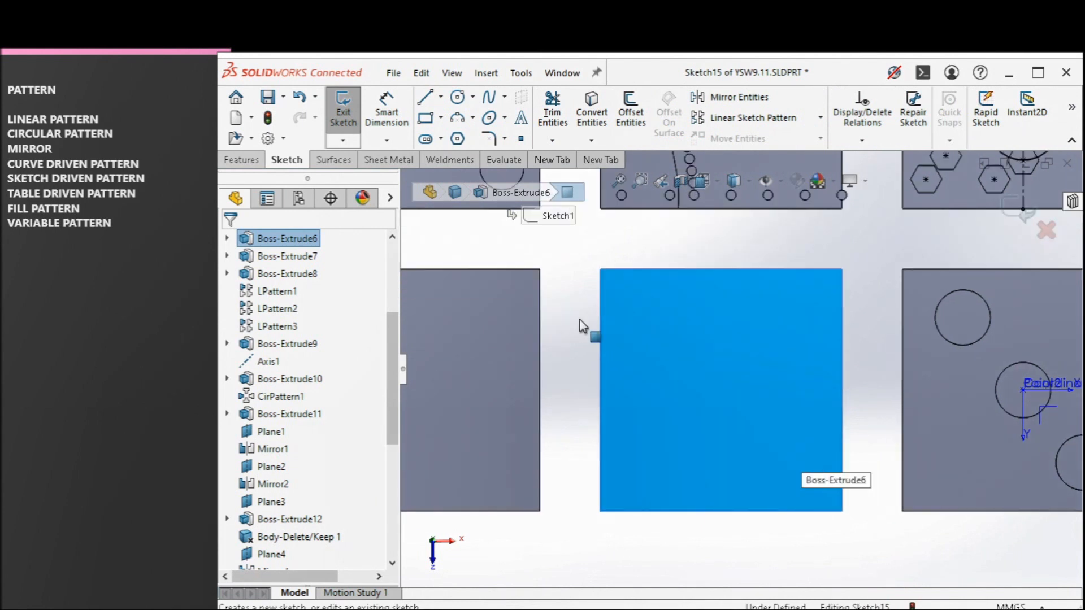
click(458, 99)
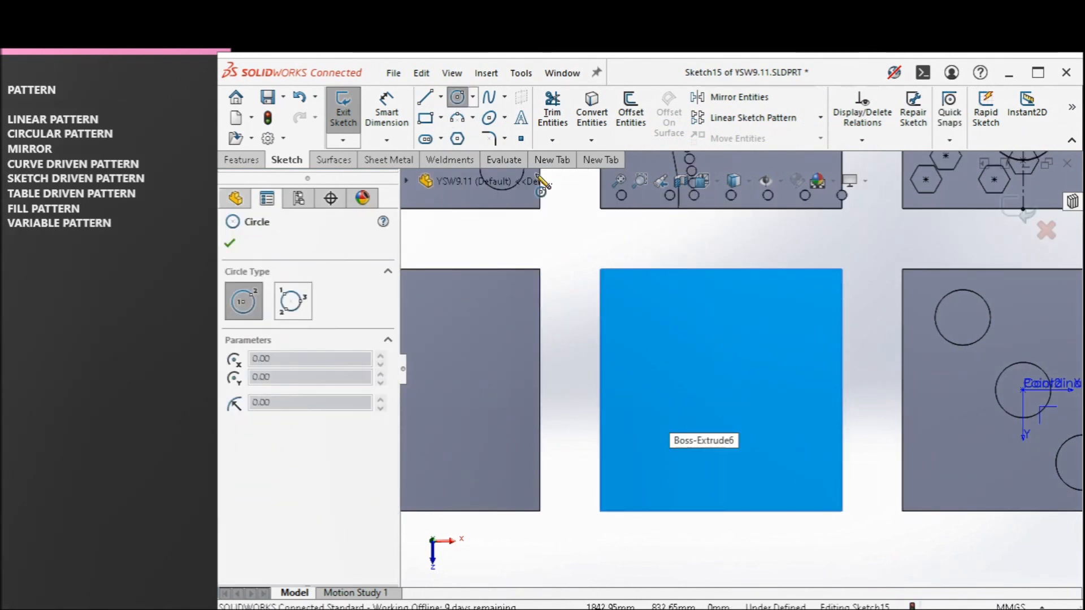
click(440, 97)
click(452, 135)
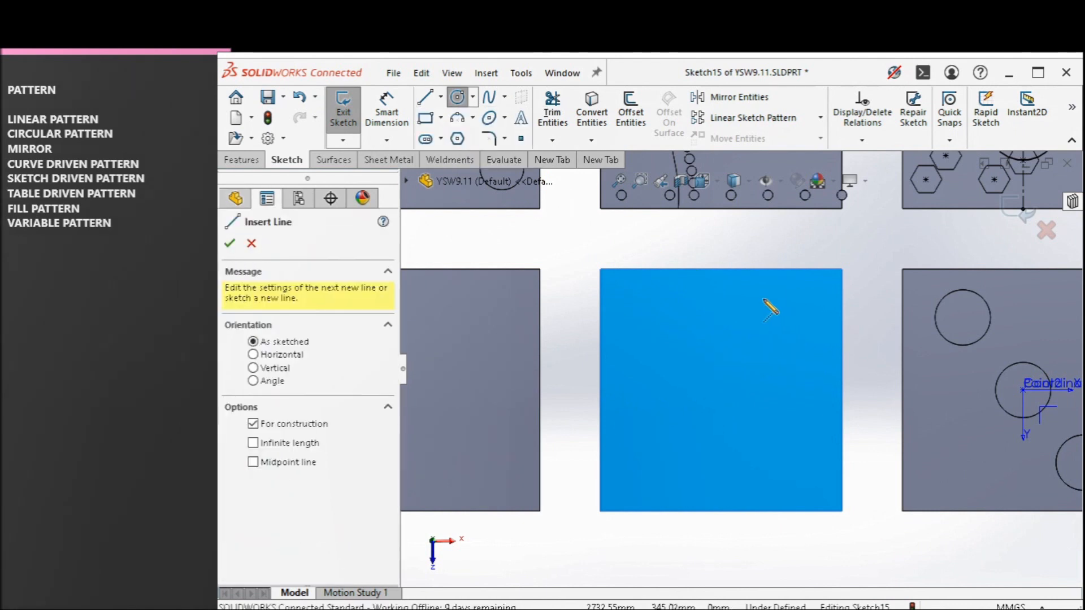
click(721, 268)
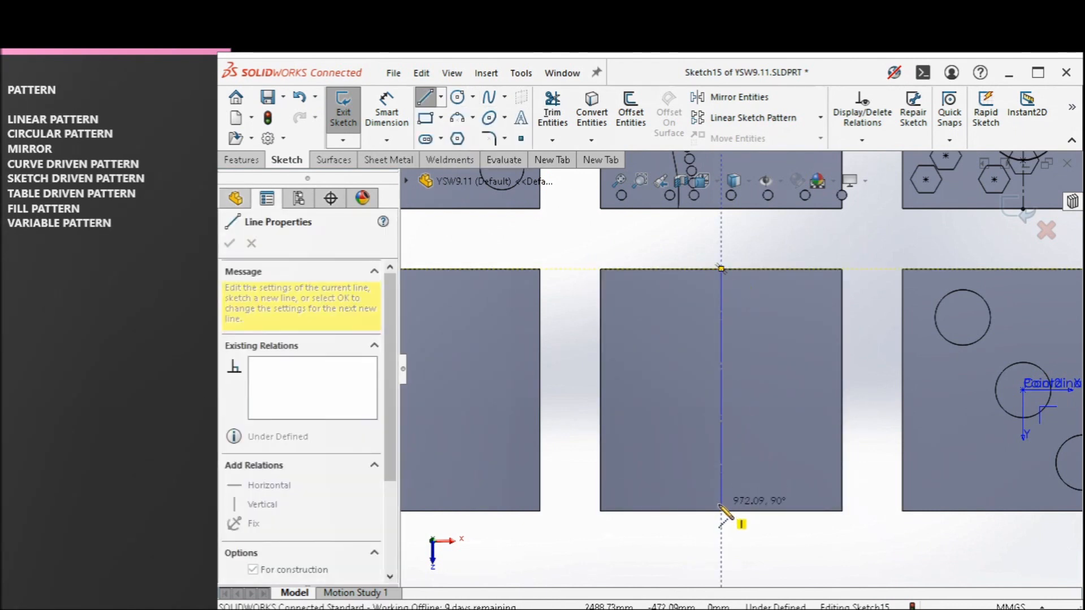
double_click(721, 511)
key(Escape)
Step: Sketch a small circle centred on the midpoint of the centerline
click(472, 99)
click(480, 113)
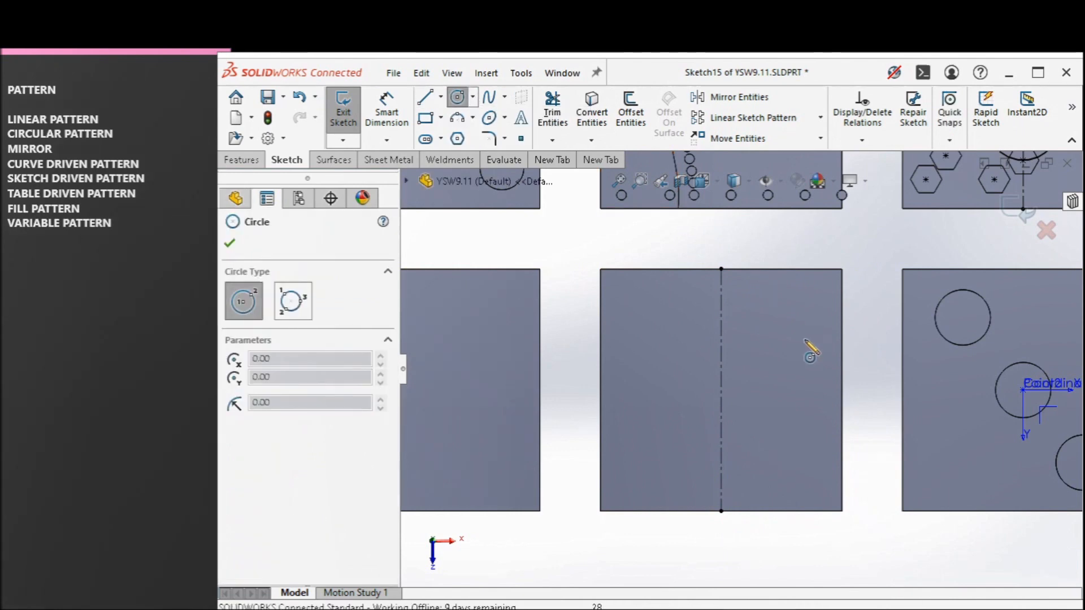
click(721, 390)
click(735, 394)
key(Escape)
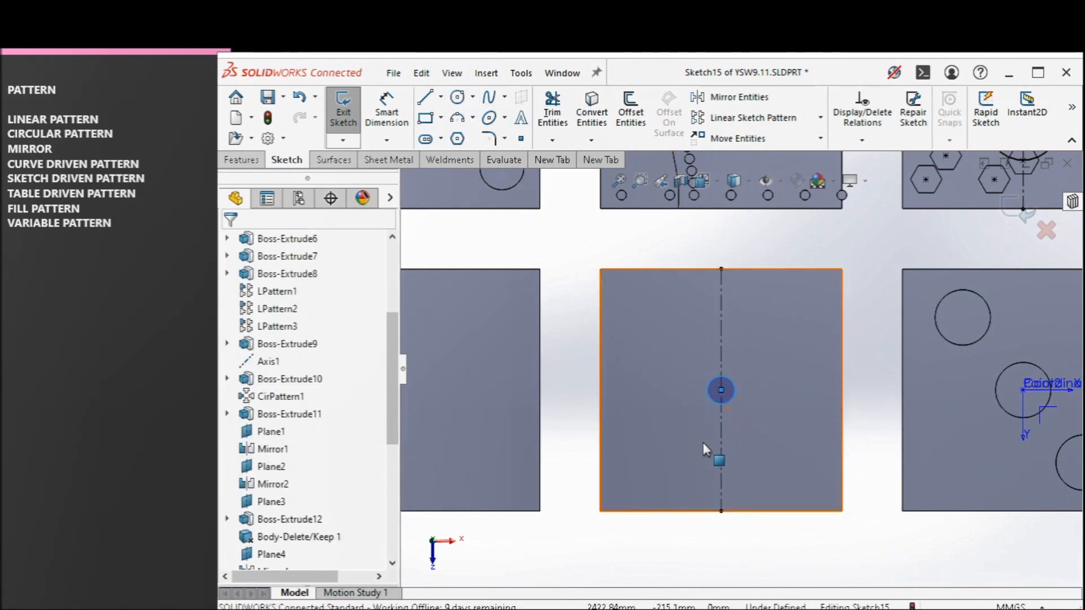
Step: Extrude the circle 100 mm as a separate body, without merging it into the plate
middle_drag(703, 442, 633, 344)
click(242, 160)
click(345, 115)
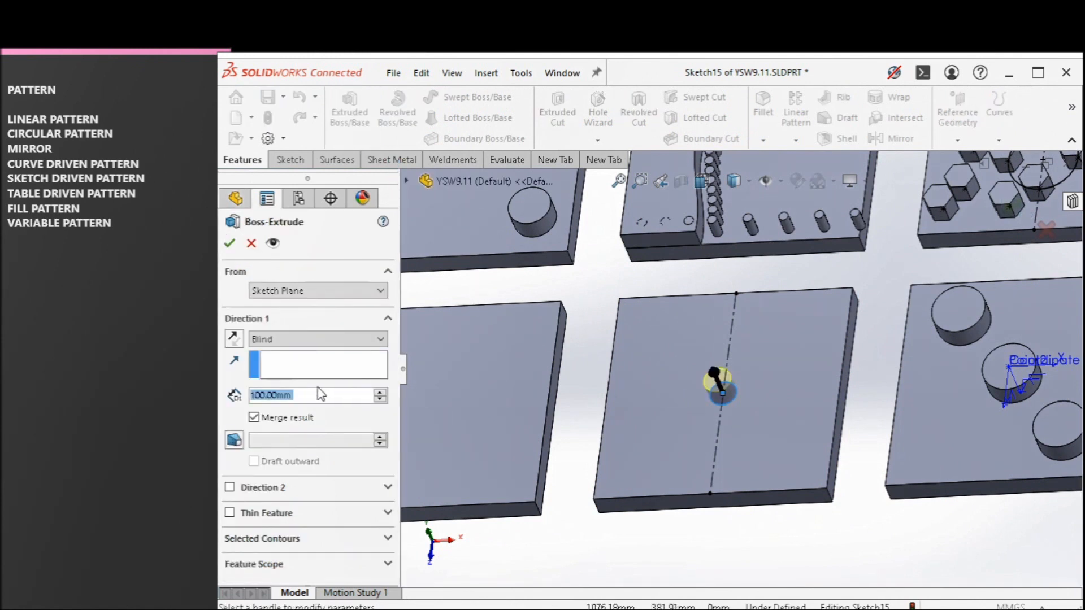
click(253, 417)
click(229, 243)
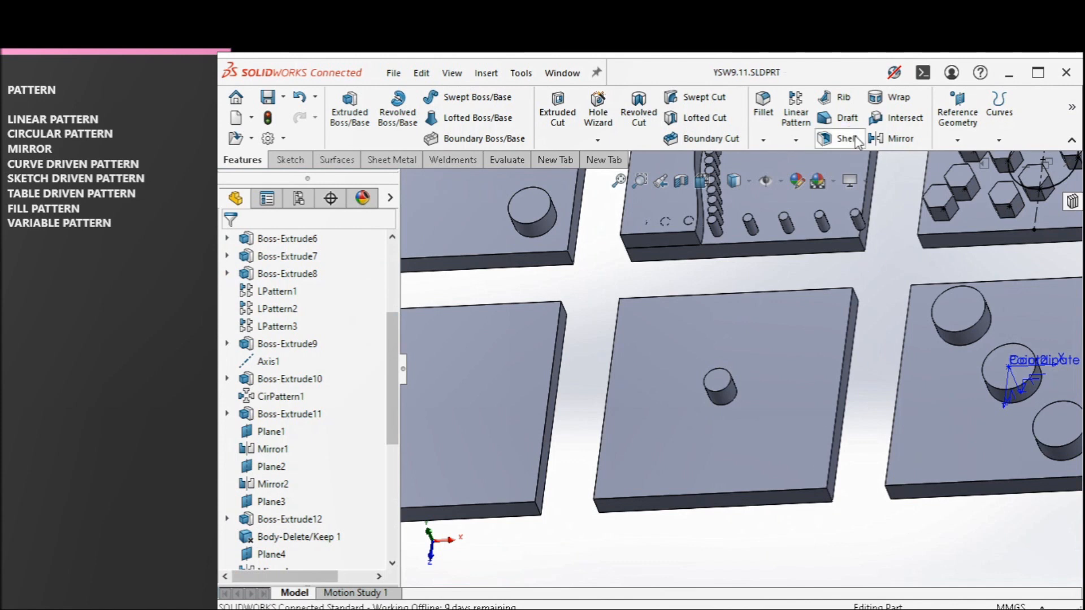
Step: Start a Fill Pattern with the plate's top face as the boundary and the small cylinder as the body to pattern
click(796, 140)
click(821, 274)
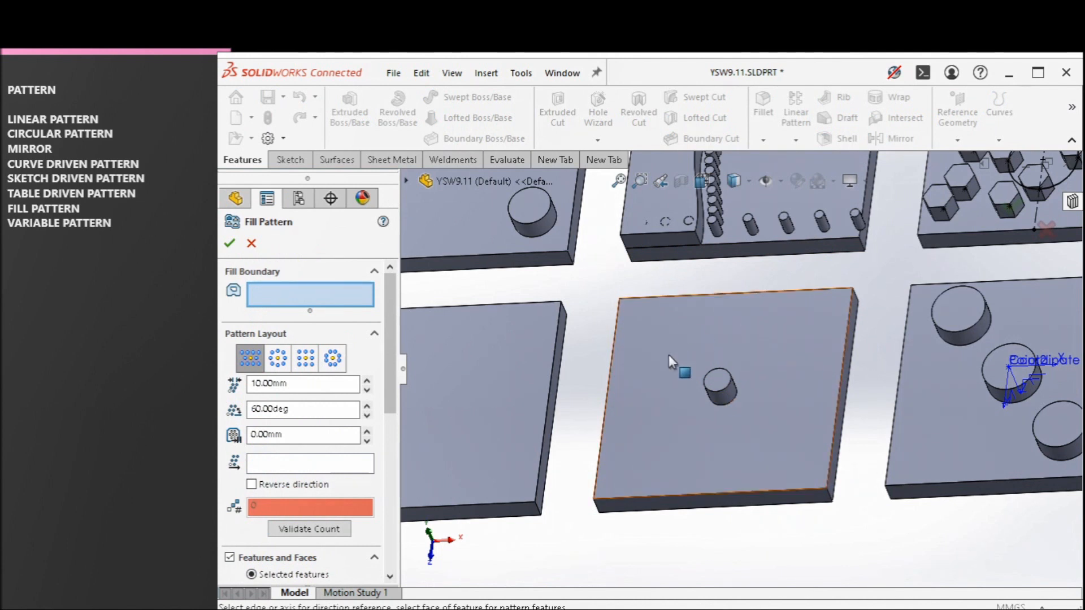
click(761, 332)
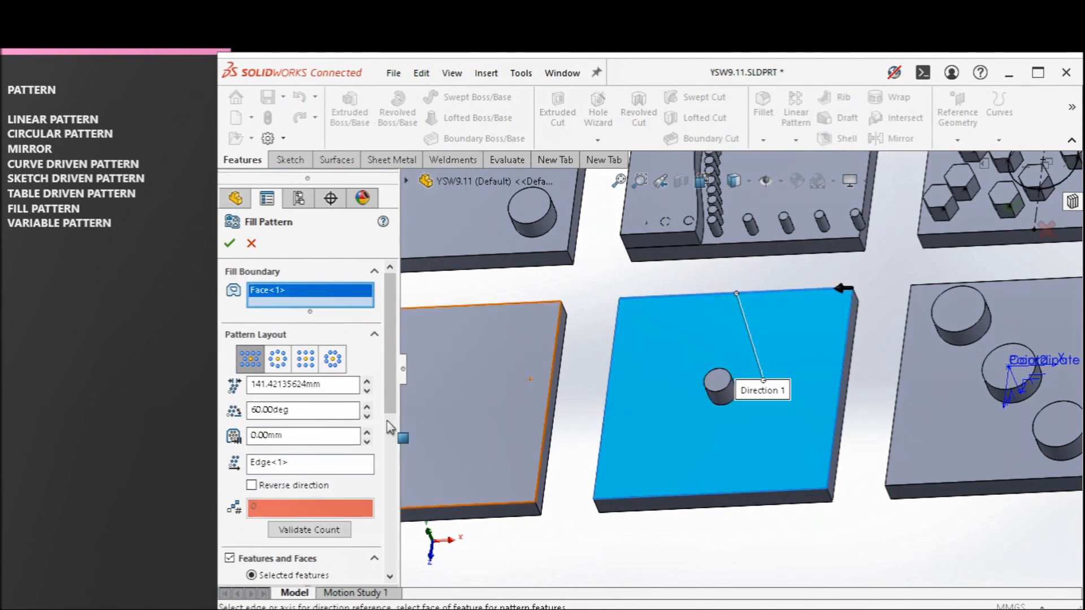
scroll(368, 482, down, 5)
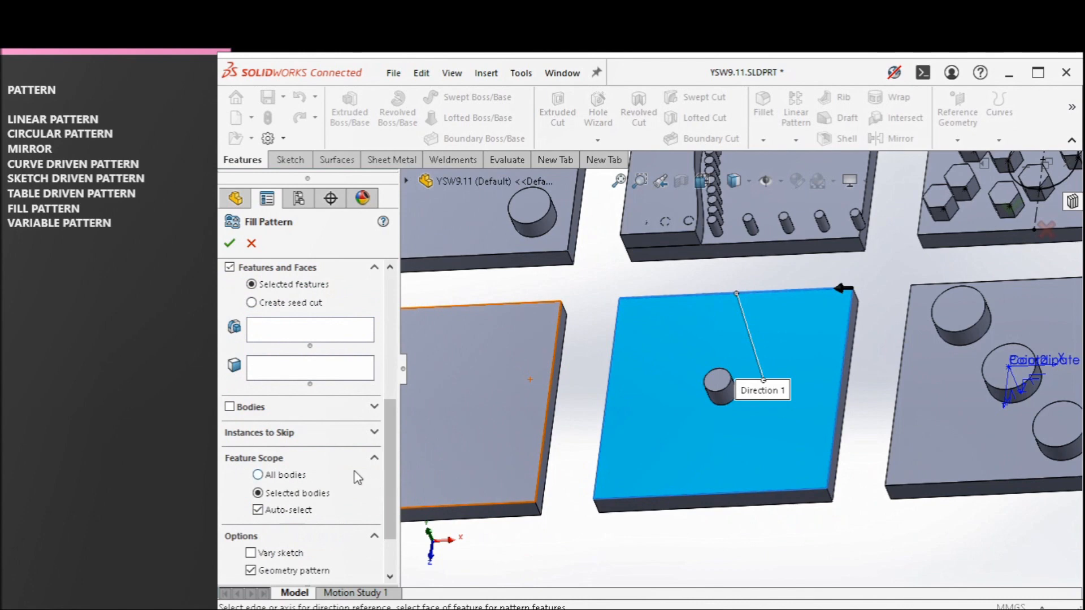
click(237, 407)
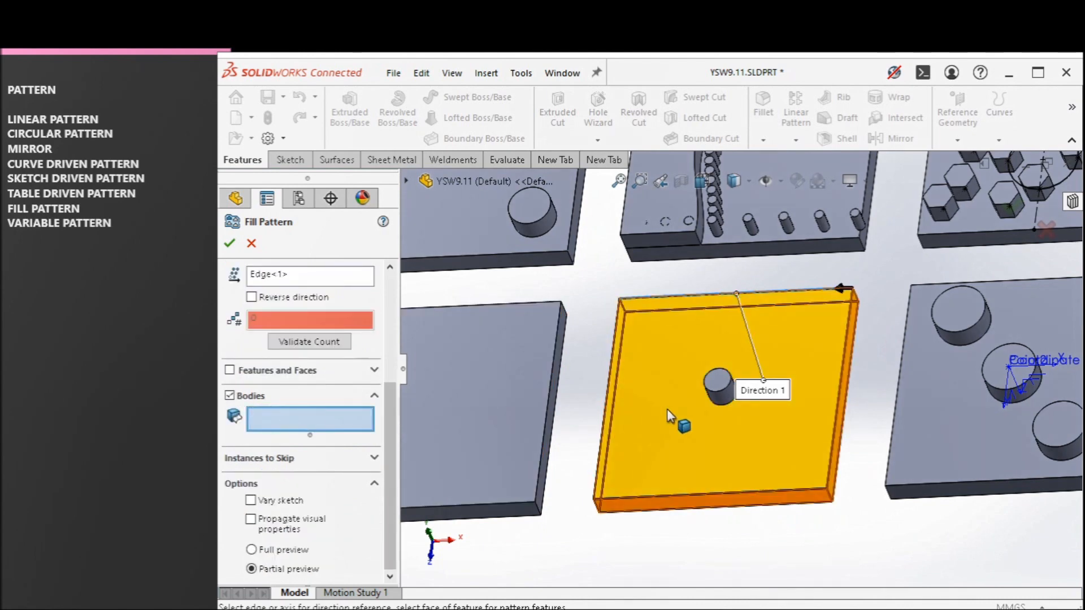
click(727, 399)
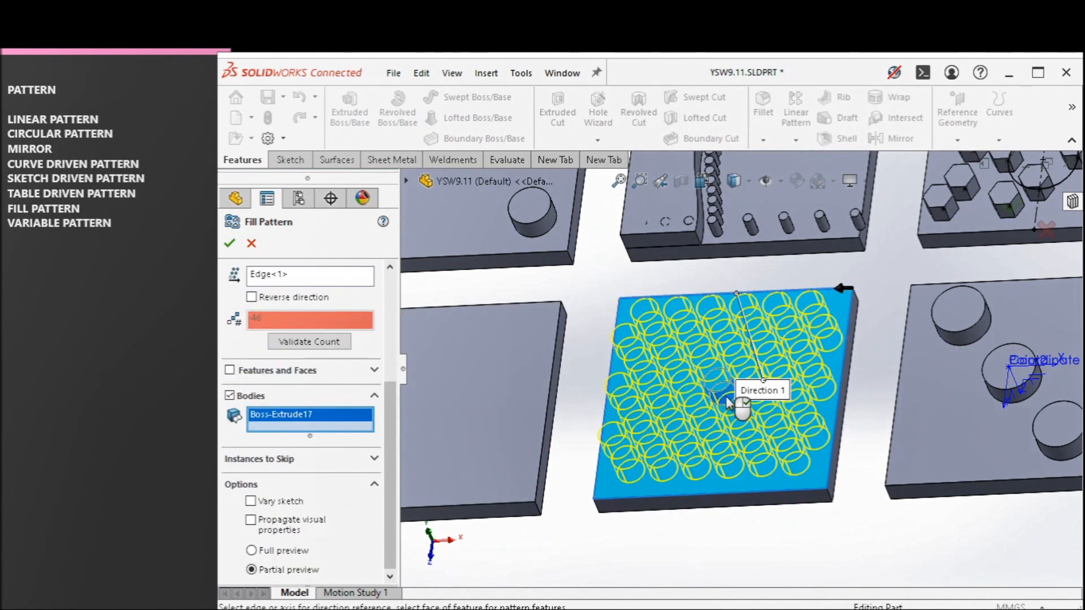
Step: Show the plate from the top and increase the fill pattern's instance spacing to 221.42135624 mm
click(700, 180)
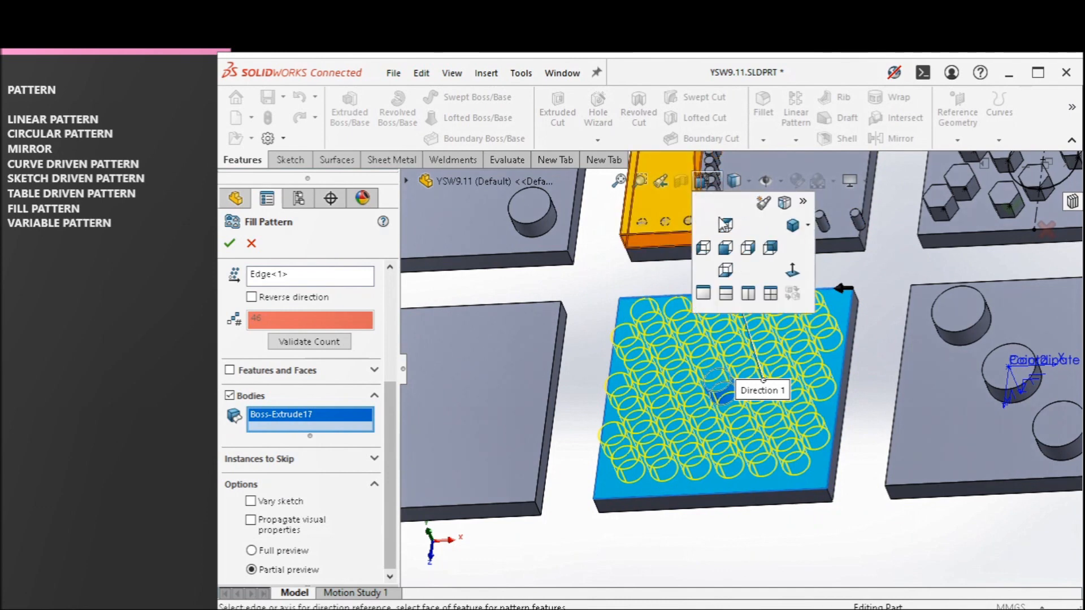
click(723, 250)
scroll(844, 430, down, 4)
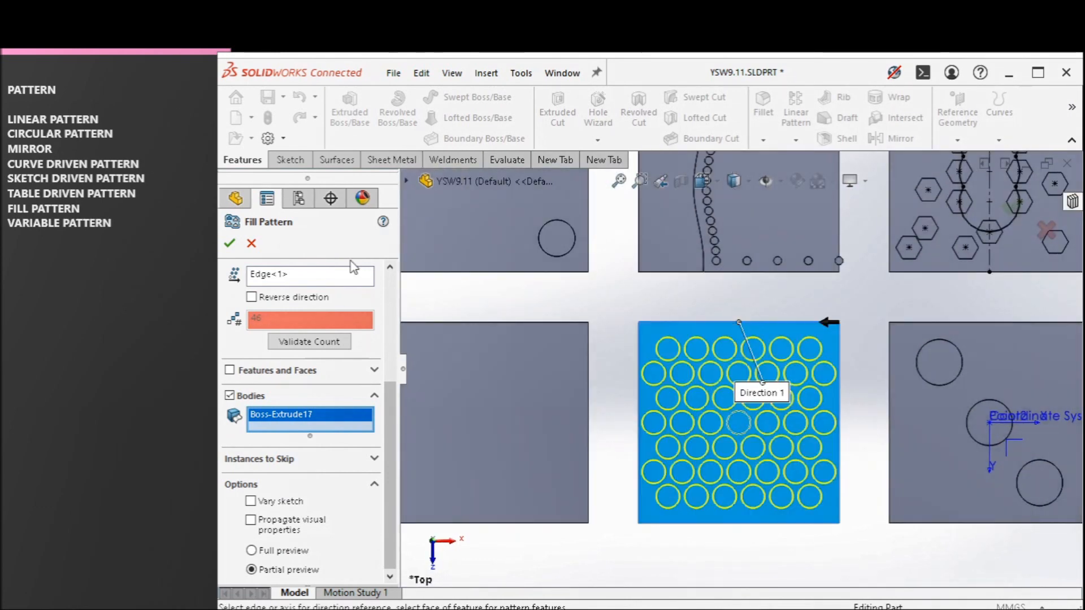
scroll(388, 297, up, 3)
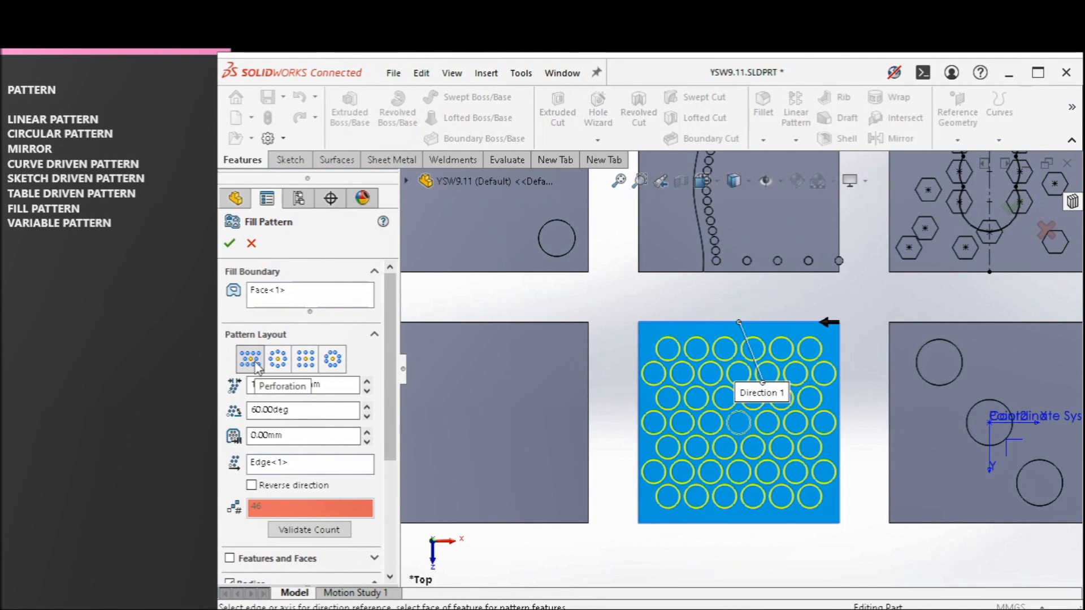
scroll(796, 494, down, 2)
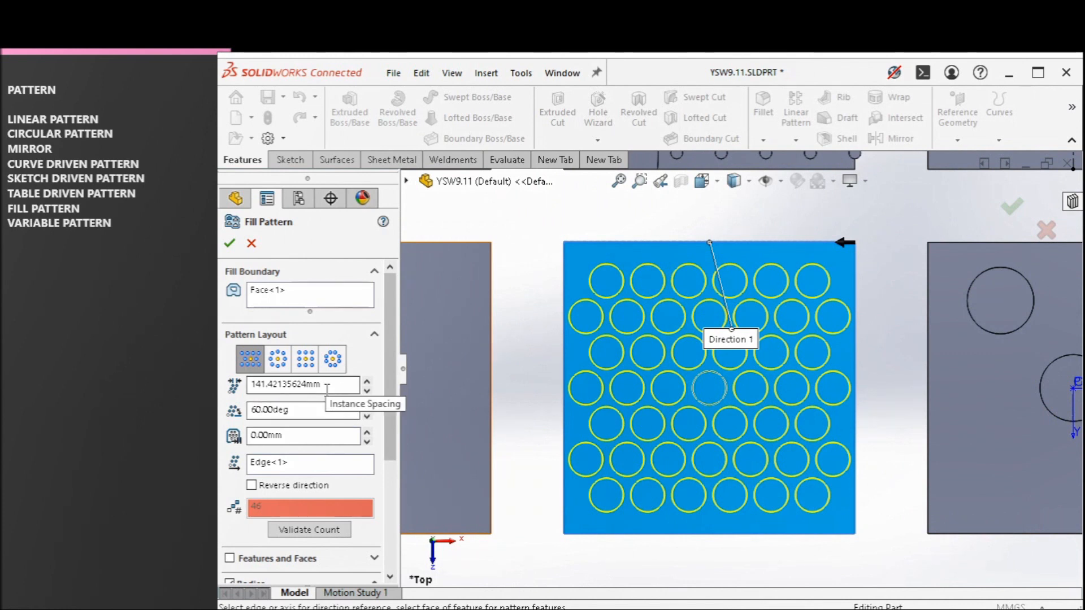
click(367, 382)
click(367, 382)
click(366, 382)
click(367, 382)
click(367, 382)
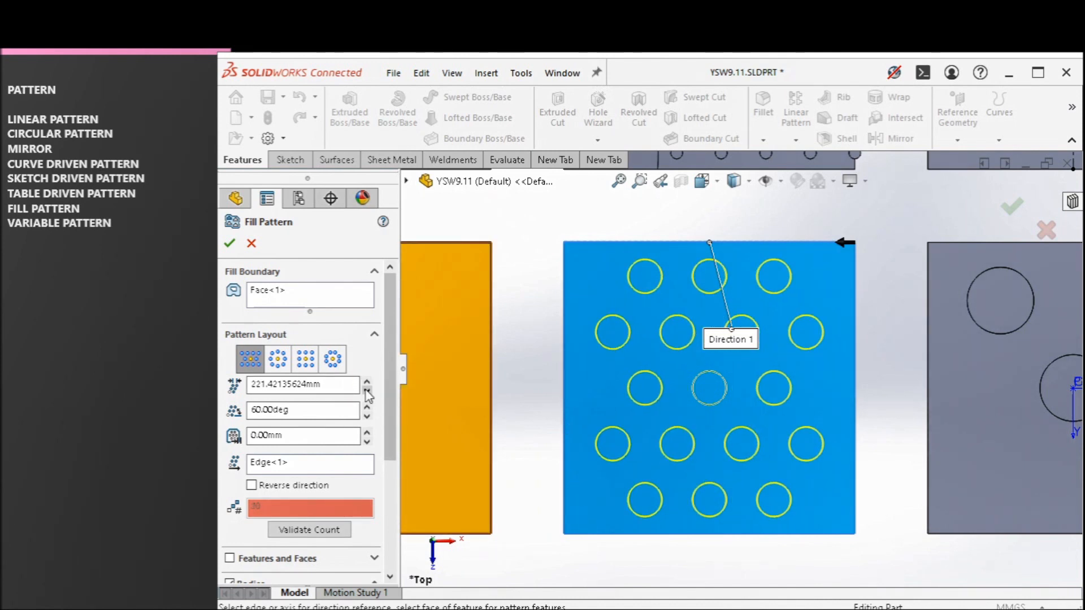
Step: Reduce the fill pattern's instance spacing to 171.42135624 mm
click(367, 391)
click(367, 391)
click(367, 391)
click(366, 391)
click(366, 391)
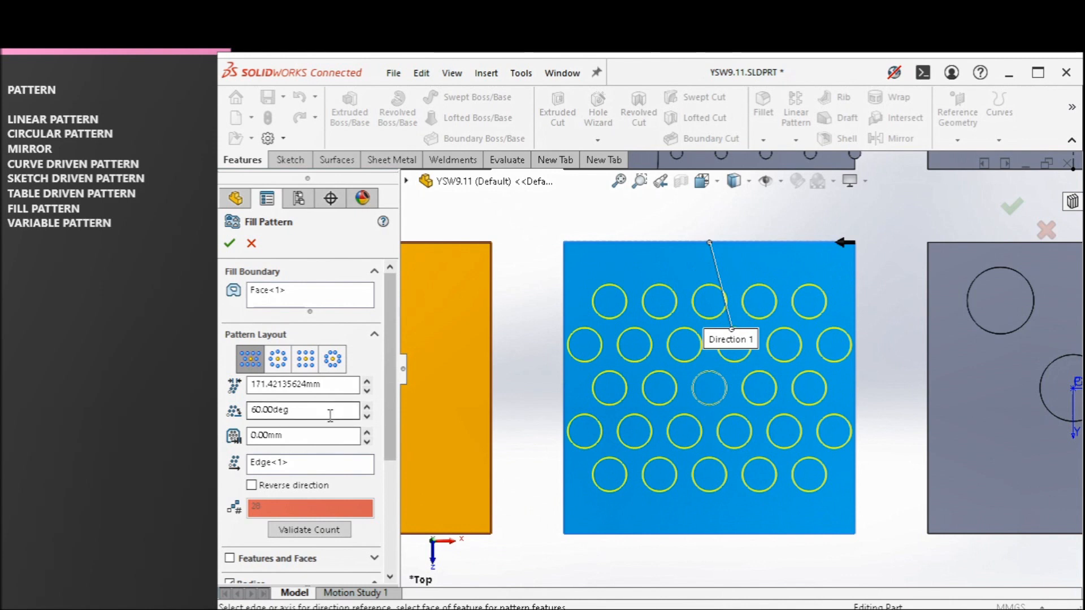
Step: Raise the stagger angle of the perforation layout to 65 degrees
click(367, 406)
click(366, 407)
click(367, 408)
click(367, 407)
click(367, 408)
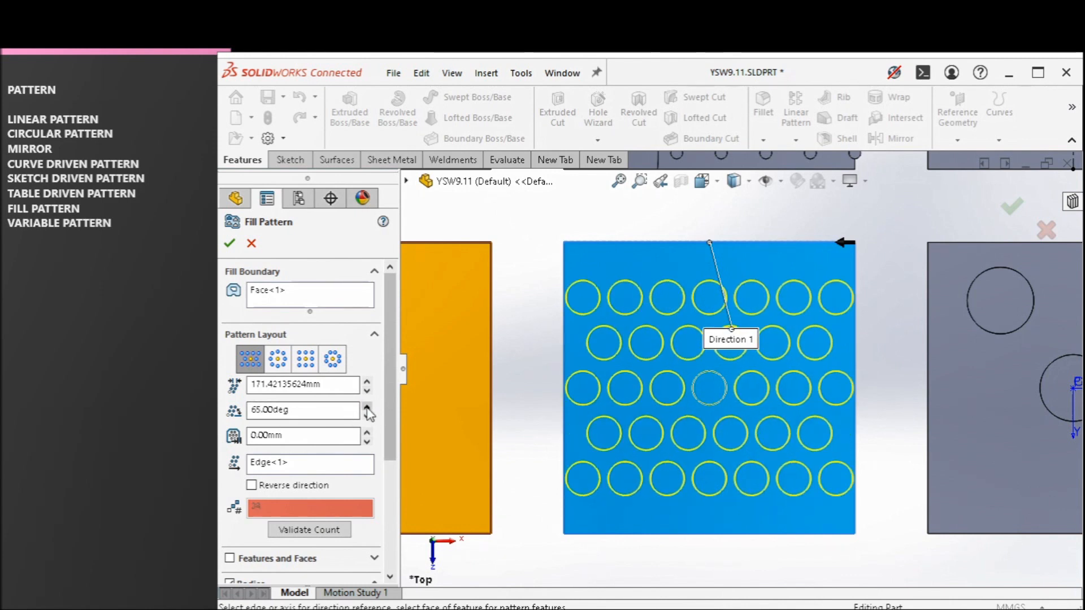
Step: Lower the stagger angle of the perforation layout to 0 degrees
click(367, 417)
click(366, 417)
click(367, 416)
double_click(318, 406)
text(0)
key(Return)
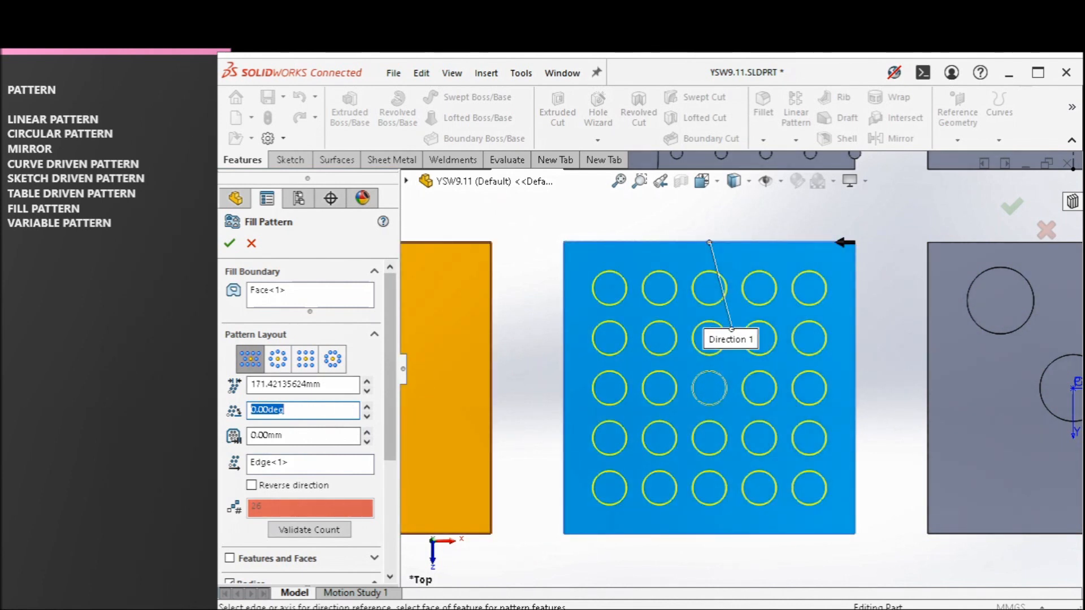
Step: Set the stagger angle of the perforation layout to 60 degrees
text(60)
key(Return)
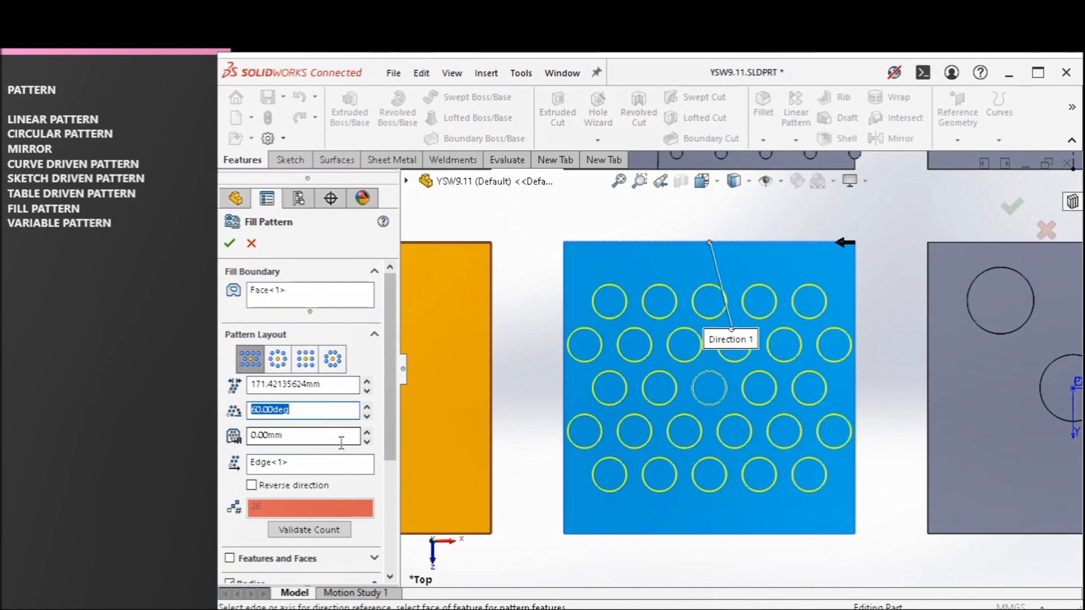
click(653, 452)
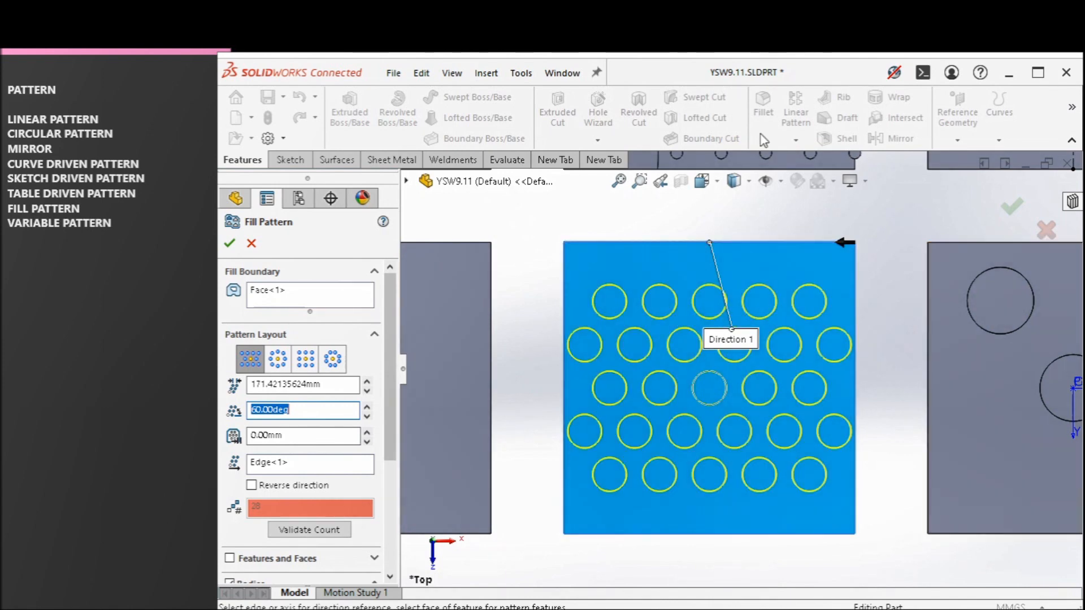
Step: Set the margins of the perforation layout to 100 mm
key(Tab)
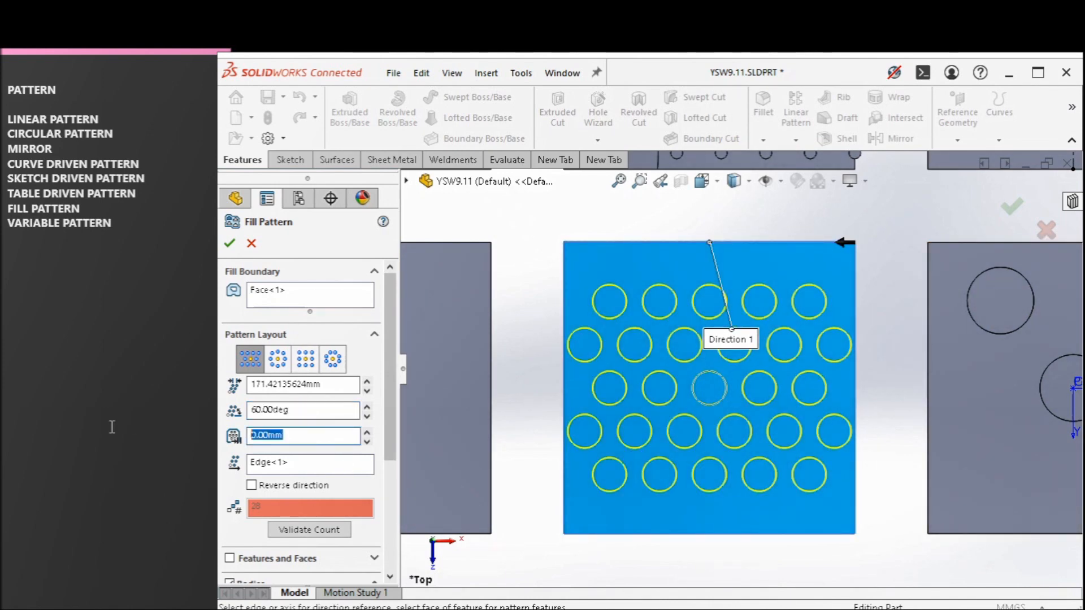
text(100)
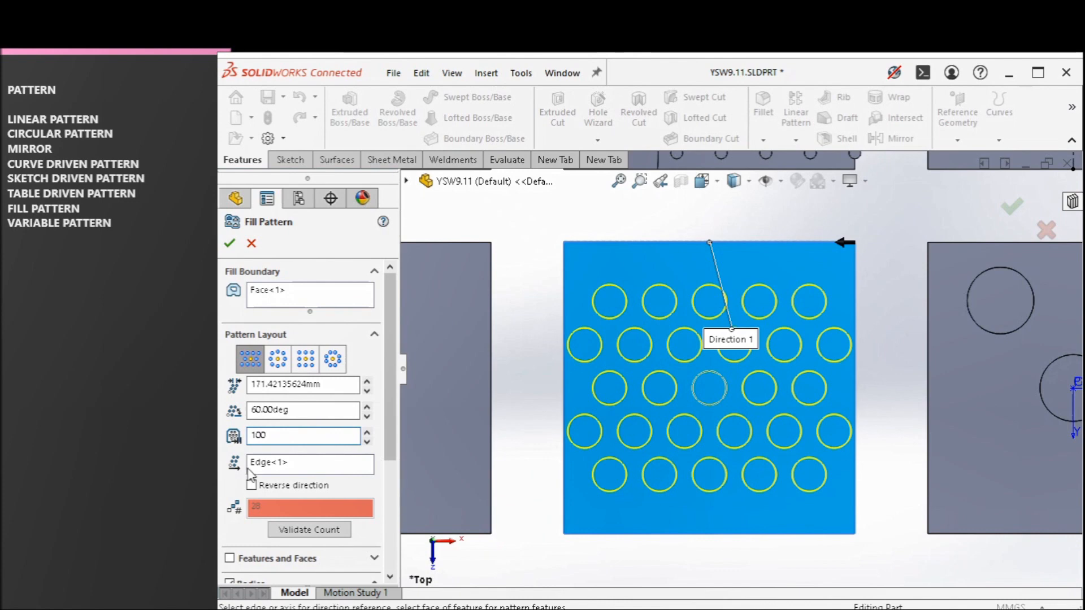
key(Return)
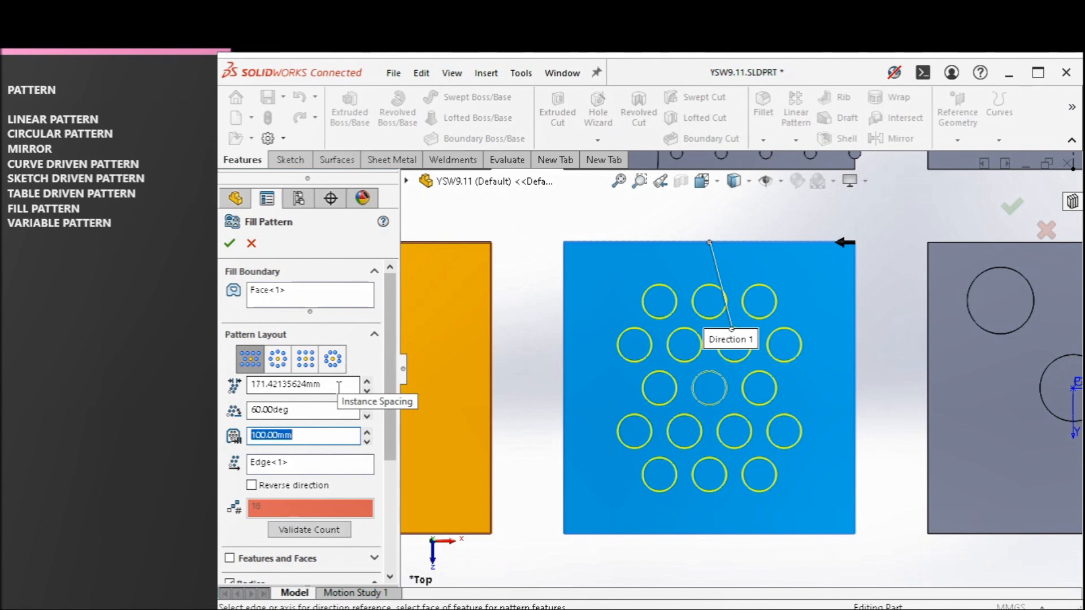
Step: Switch the fill pattern to the circular layout and set its margins to 0 mm
click(278, 360)
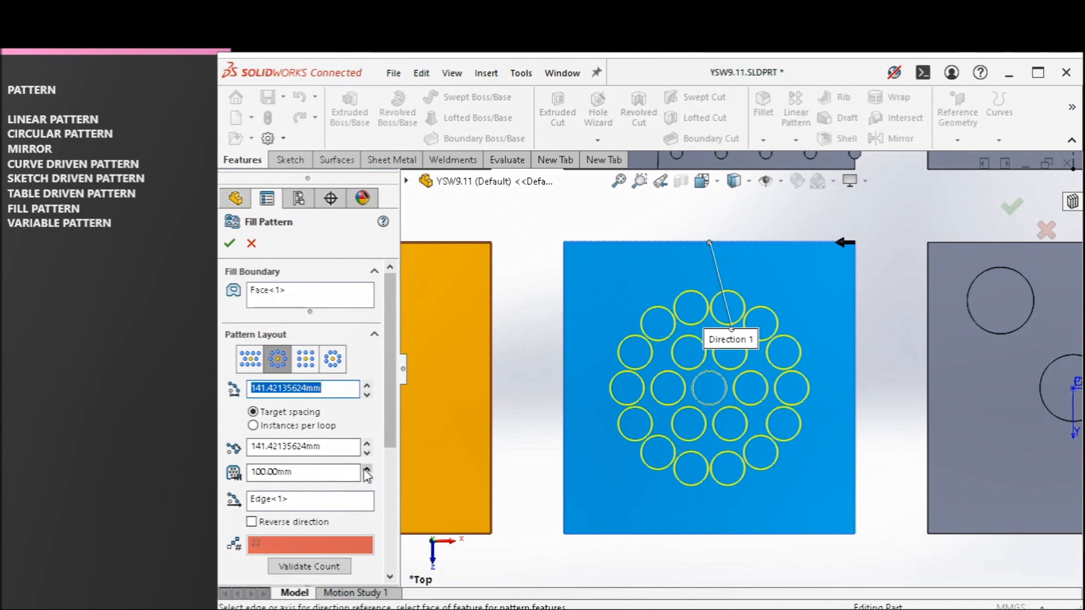
click(308, 474)
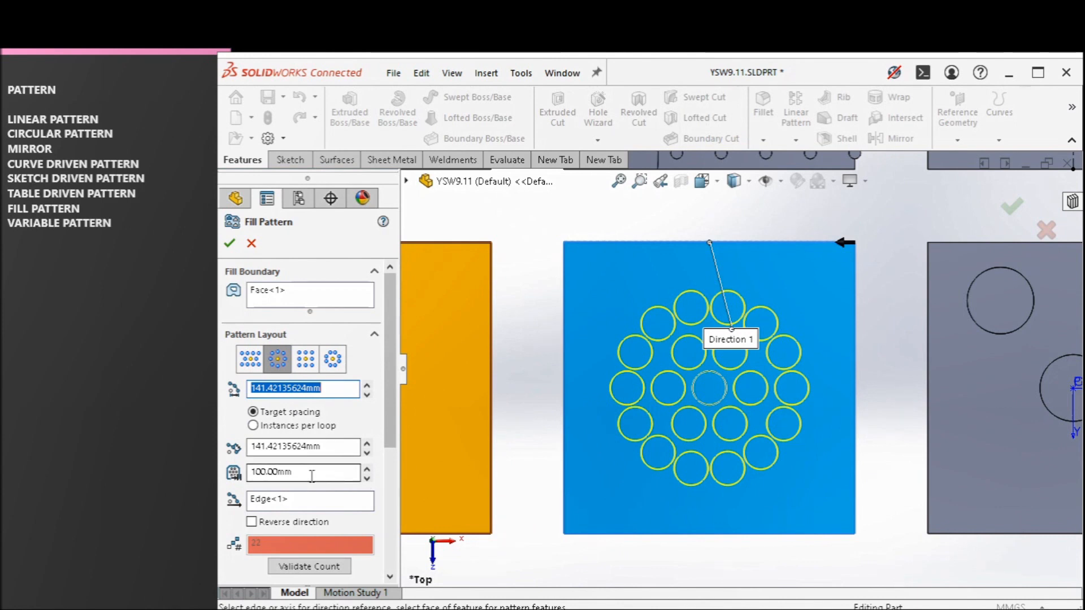
text(0)
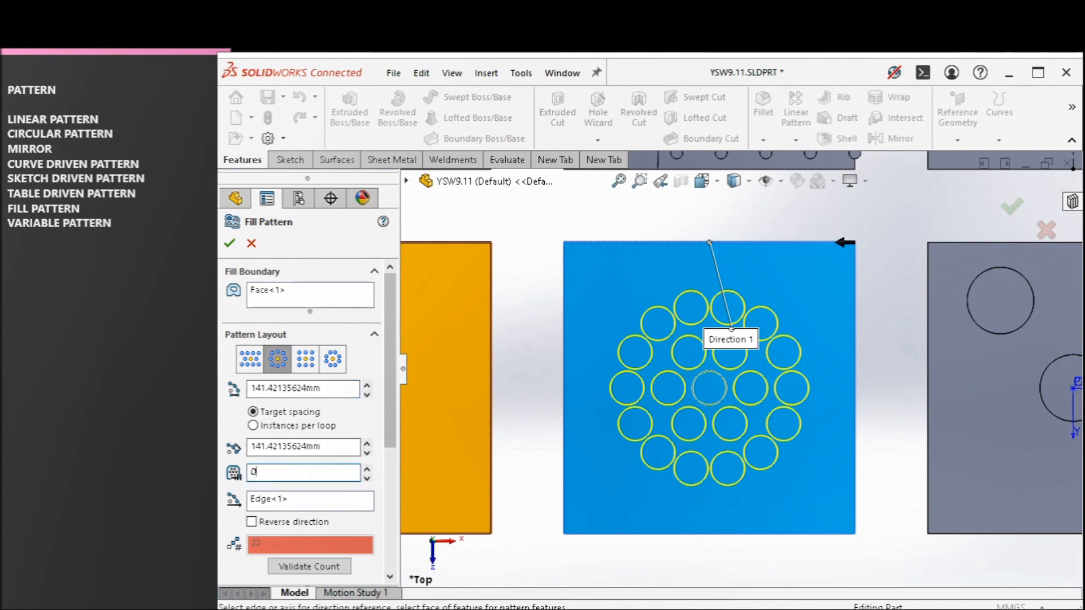
click(331, 502)
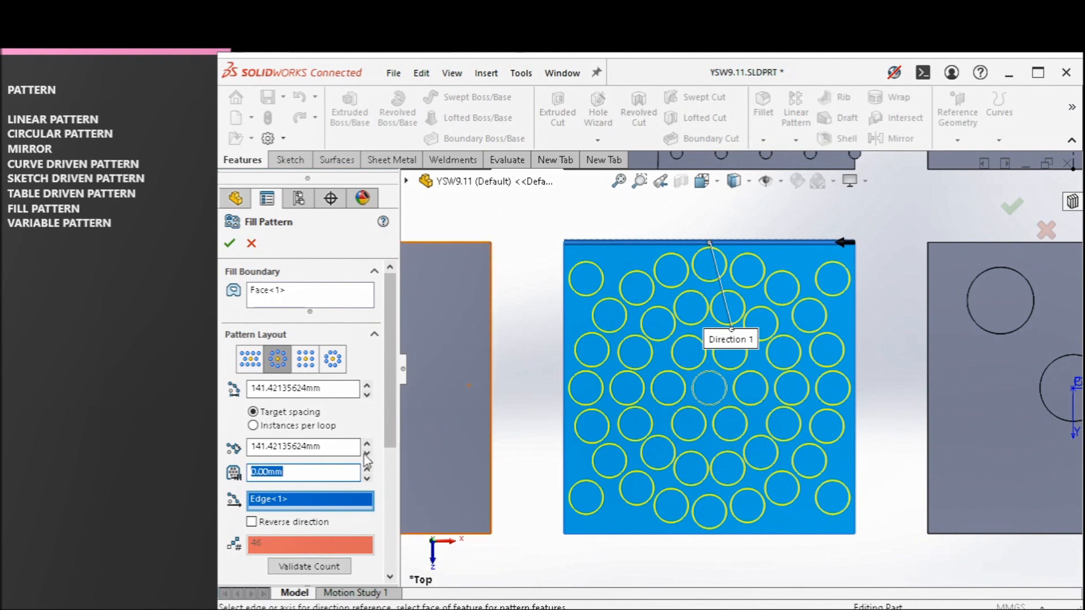
Step: Raise the circular layout's instance spacing to 231.42135624 mm
click(326, 446)
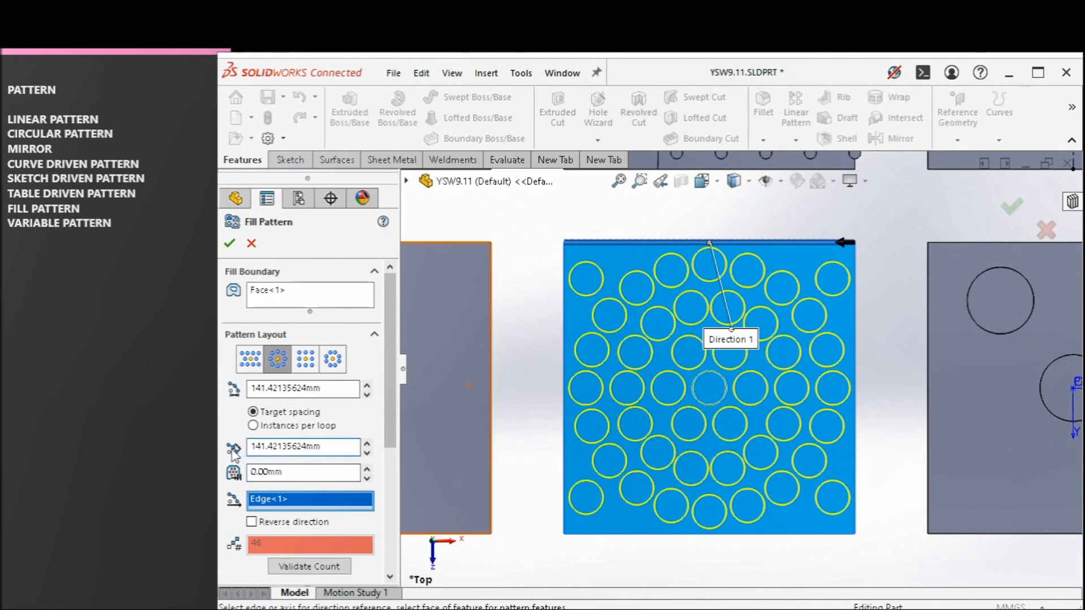
click(366, 444)
click(366, 445)
click(366, 444)
click(366, 445)
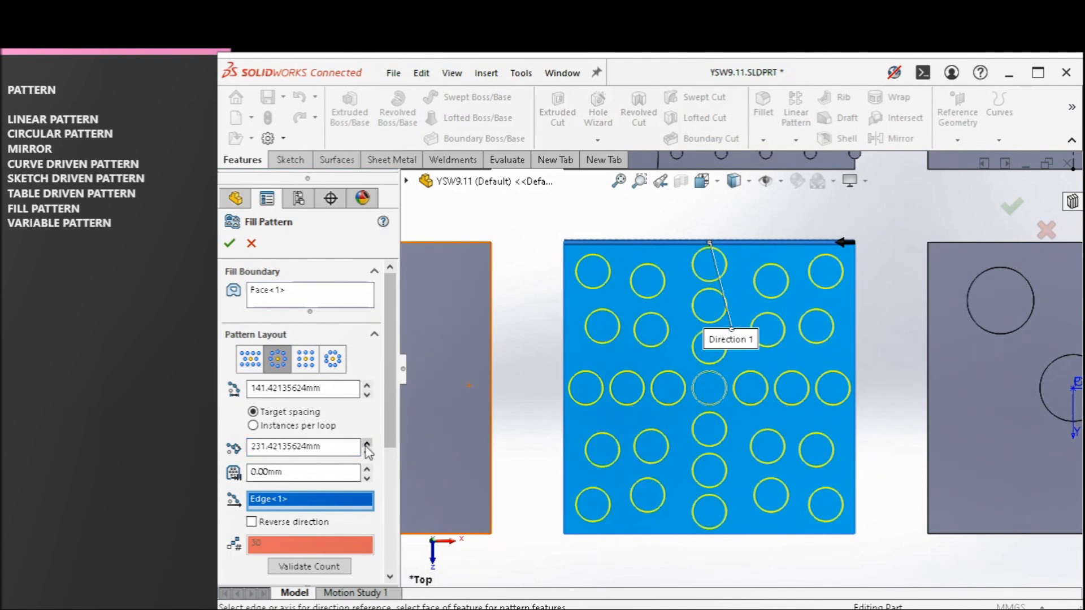
Step: Lower the circular layout's instance spacing to 131.42135624 mm
click(367, 452)
click(367, 452)
click(367, 453)
click(367, 453)
click(367, 452)
click(366, 452)
click(367, 452)
click(367, 452)
click(367, 453)
click(367, 453)
click(367, 453)
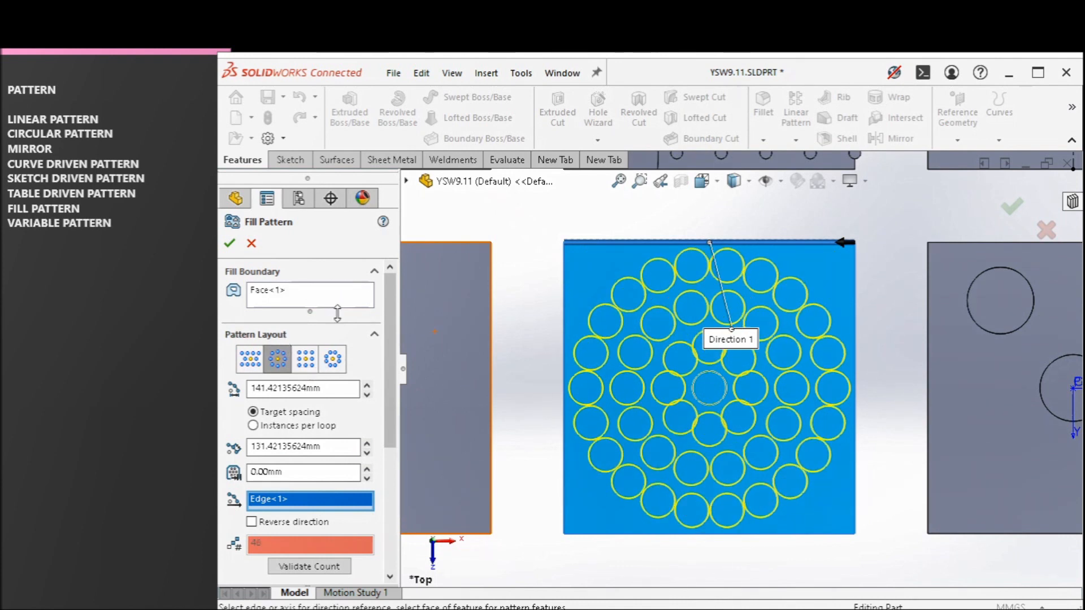
Step: Switch the fill pattern to the square layout and adjust its instance spacing to 161.42135624 mm
click(305, 359)
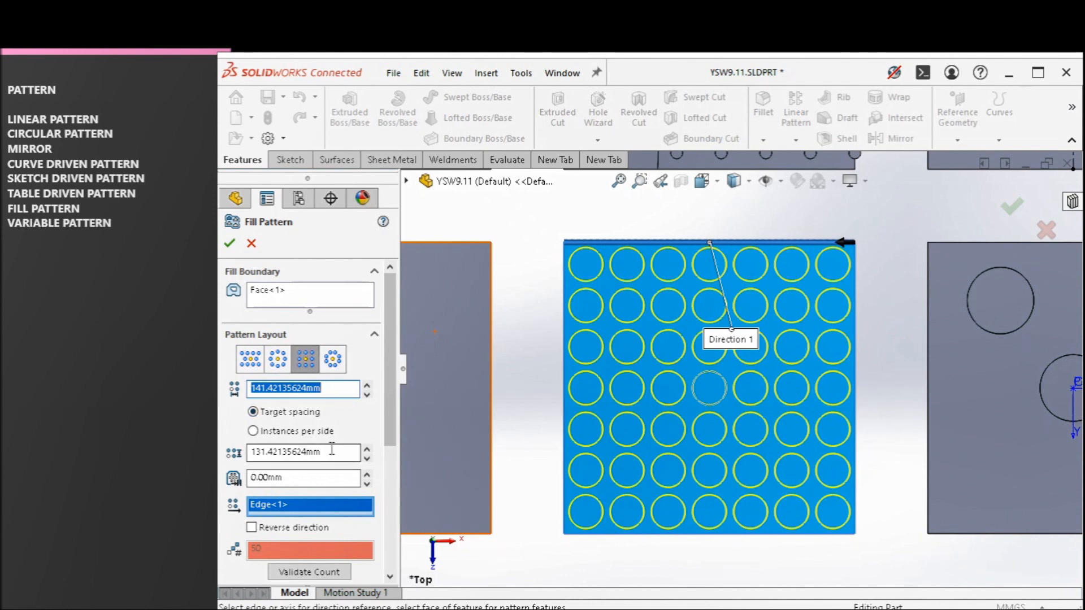
click(368, 458)
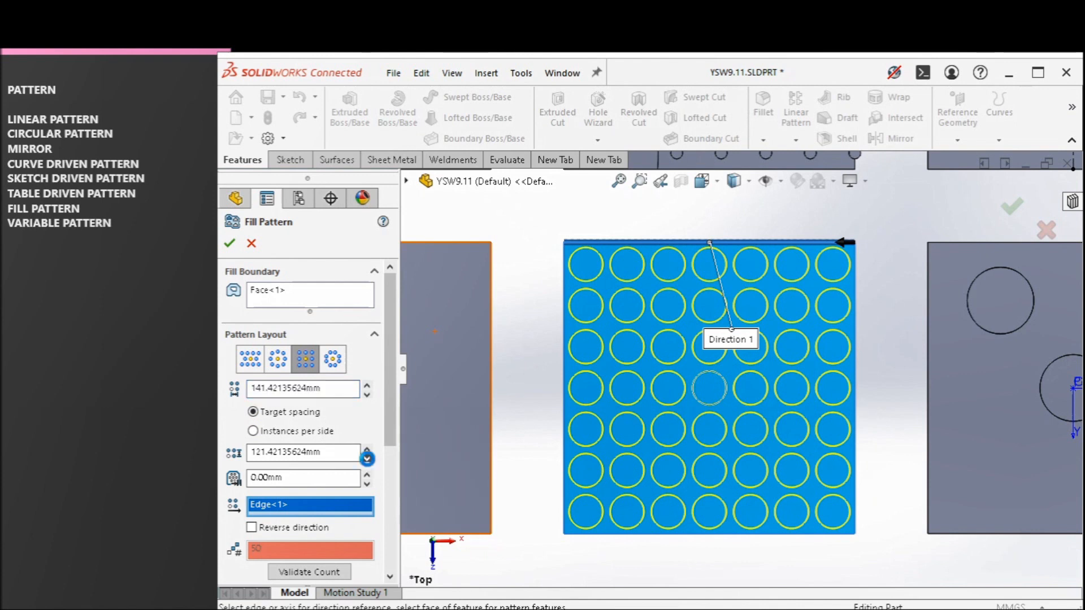
click(367, 450)
click(367, 449)
click(367, 450)
Step: Set the margins of the square layout to 100 mm
click(247, 478)
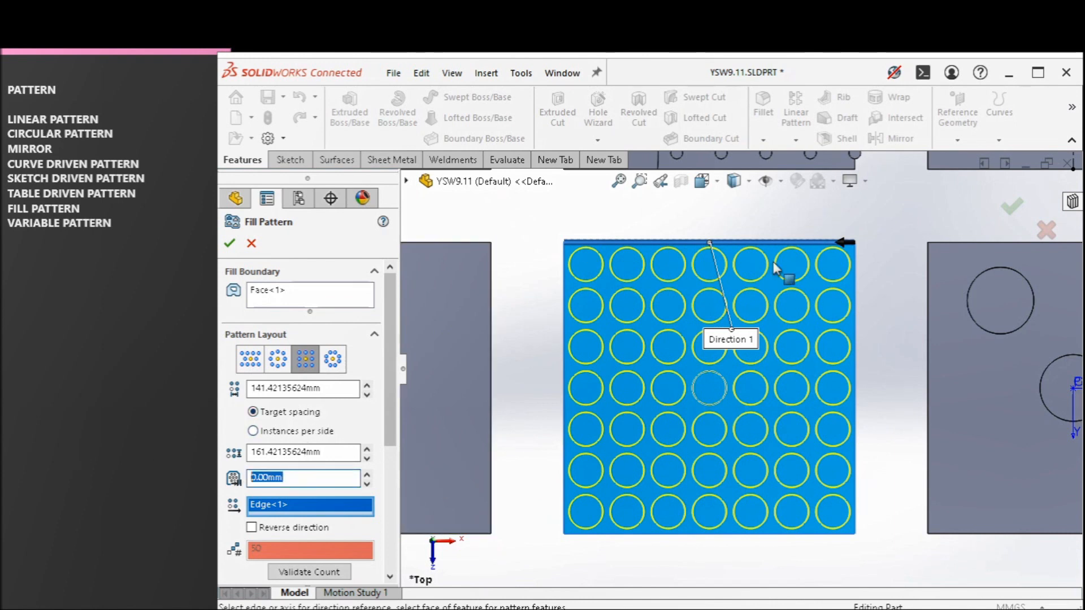
text(100)
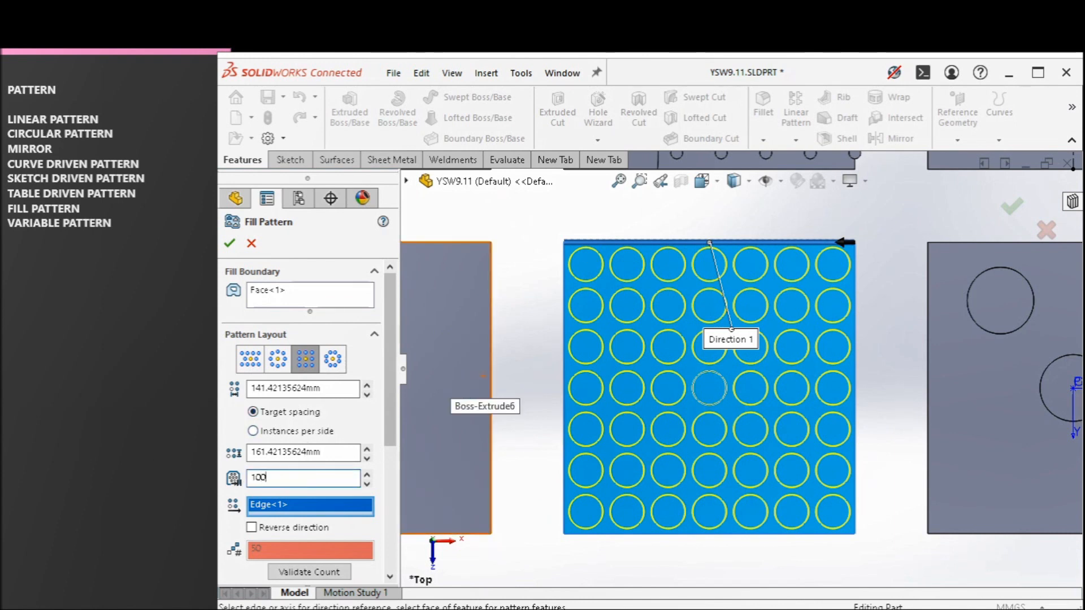
key(Return)
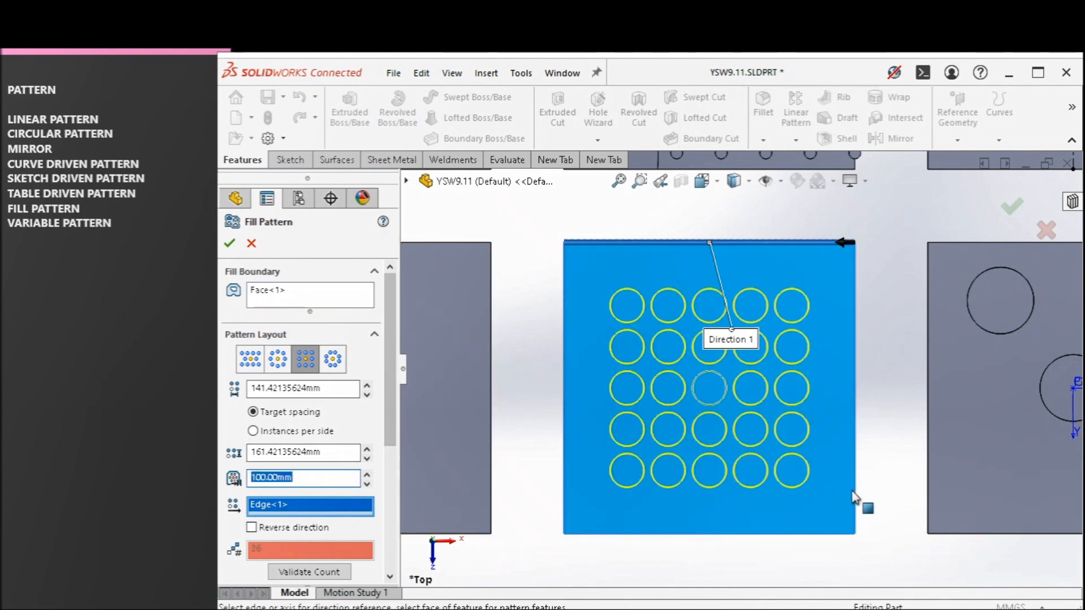
Step: Switch the fill pattern to the polygon layout and set the number of polygon sides to 3
click(333, 359)
scroll(788, 438, down, 1)
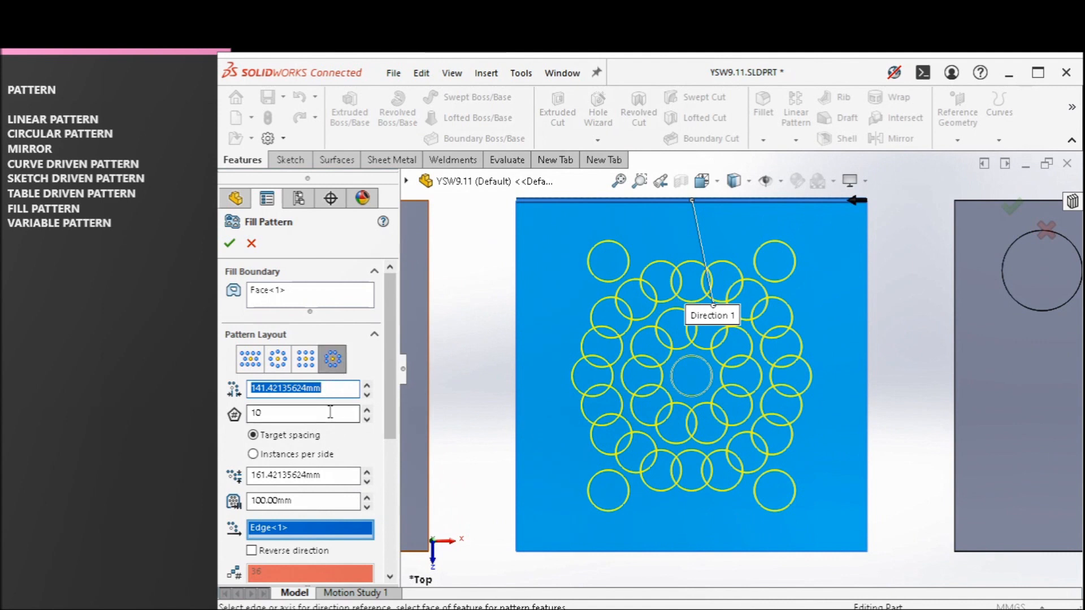
key(Tab)
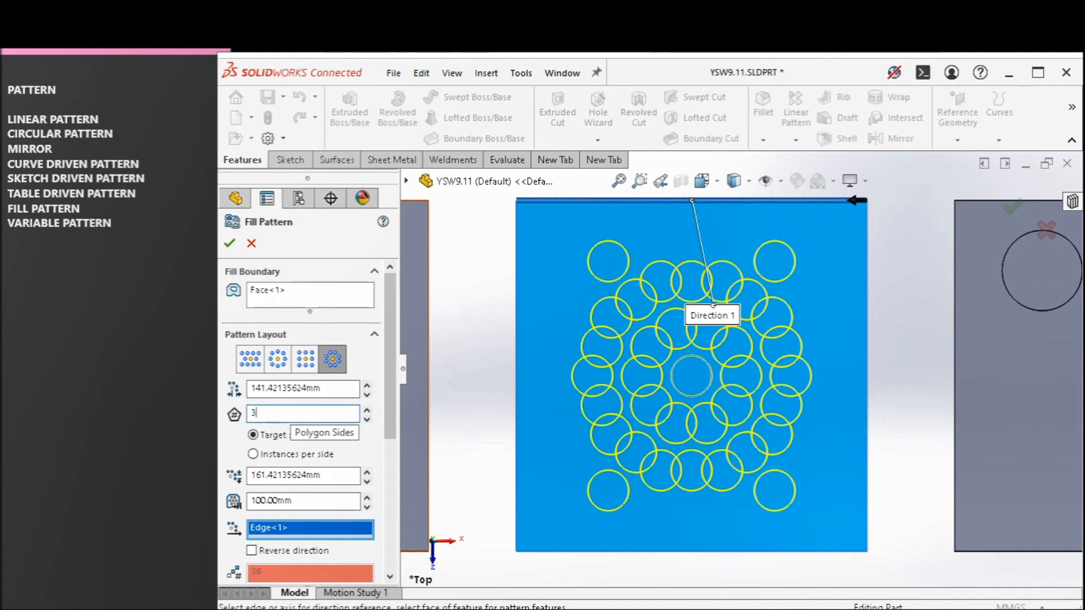
key(Return)
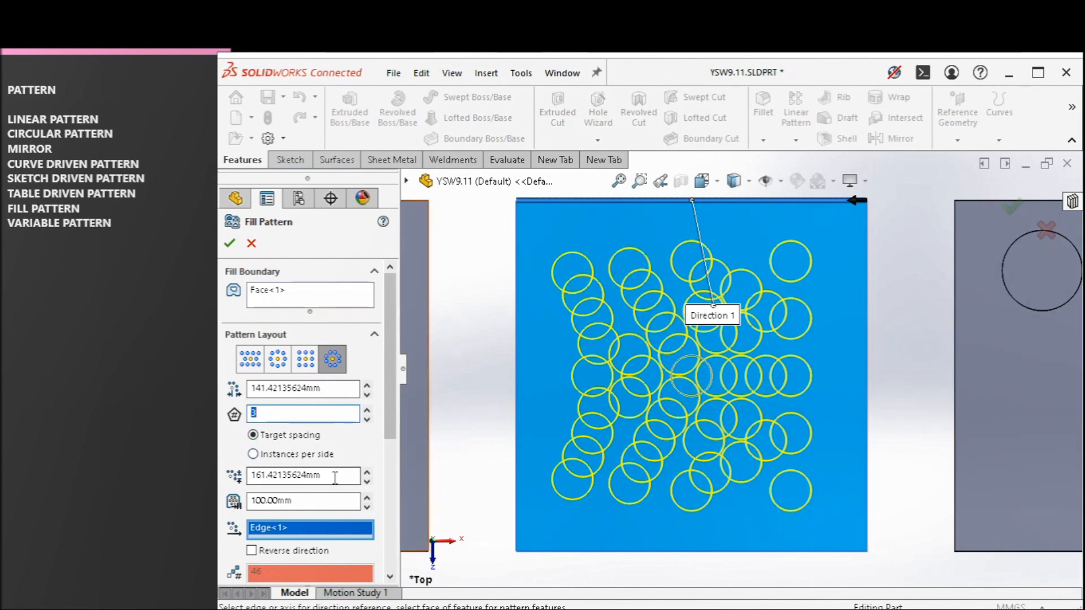
Step: Increase the polygon layout's instance spacing to 500 mm and its loop spacing to 341.42135624 mm
click(366, 471)
click(366, 471)
click(365, 473)
click(366, 473)
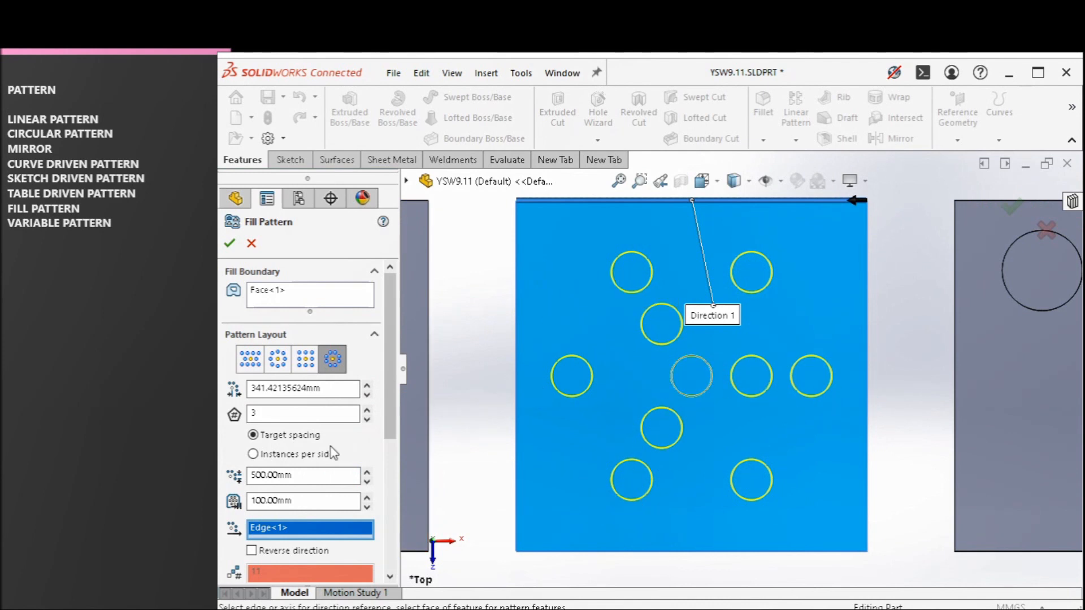
Step: Try the polygon layout with 4 sides and with 5 sides
double_click(316, 413)
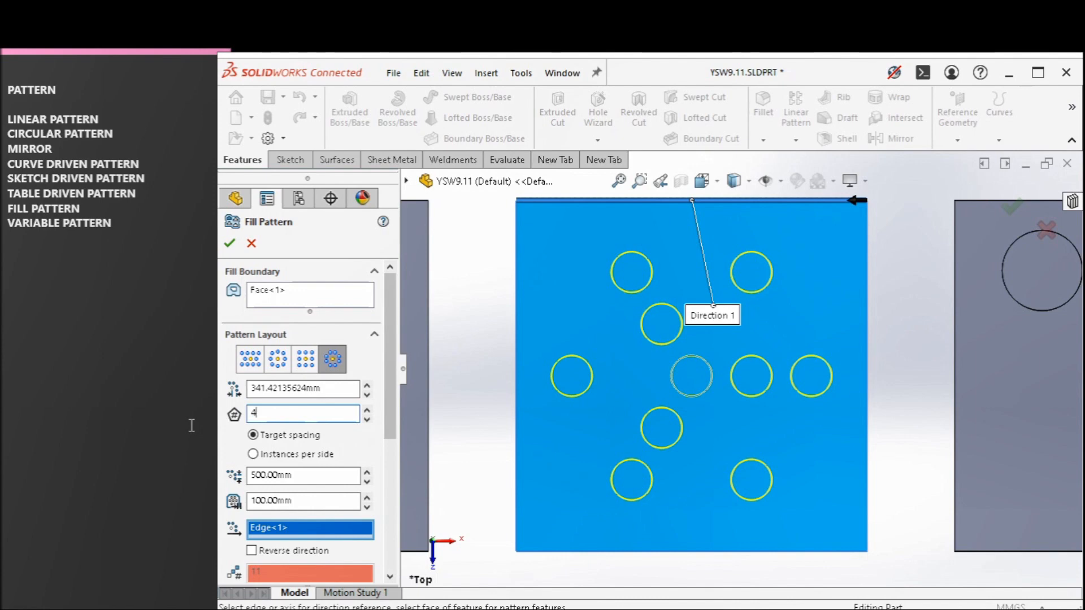
text(4)
key(Return)
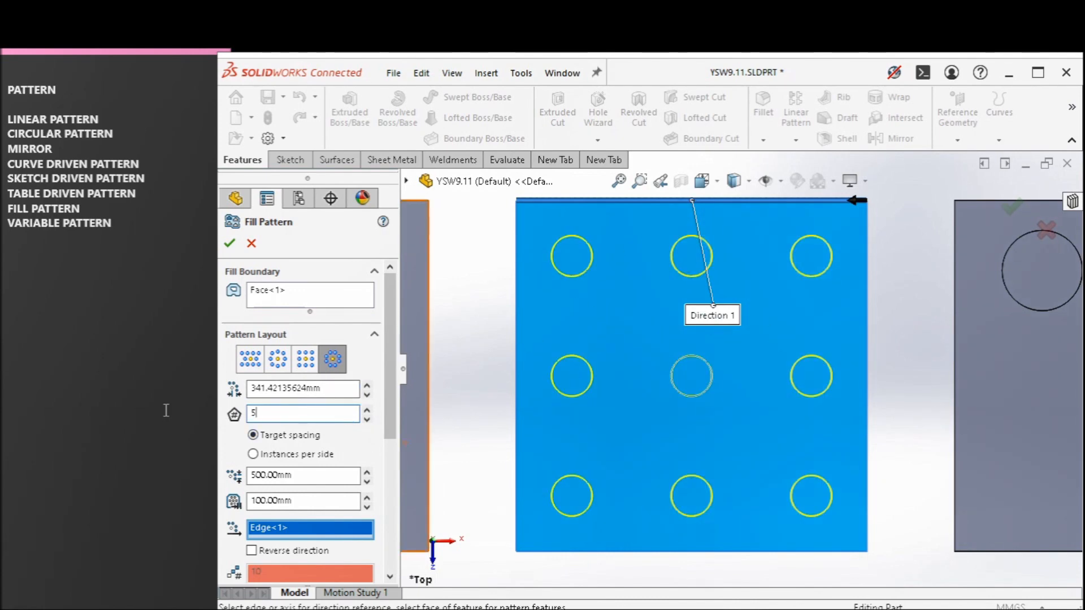
key(Return)
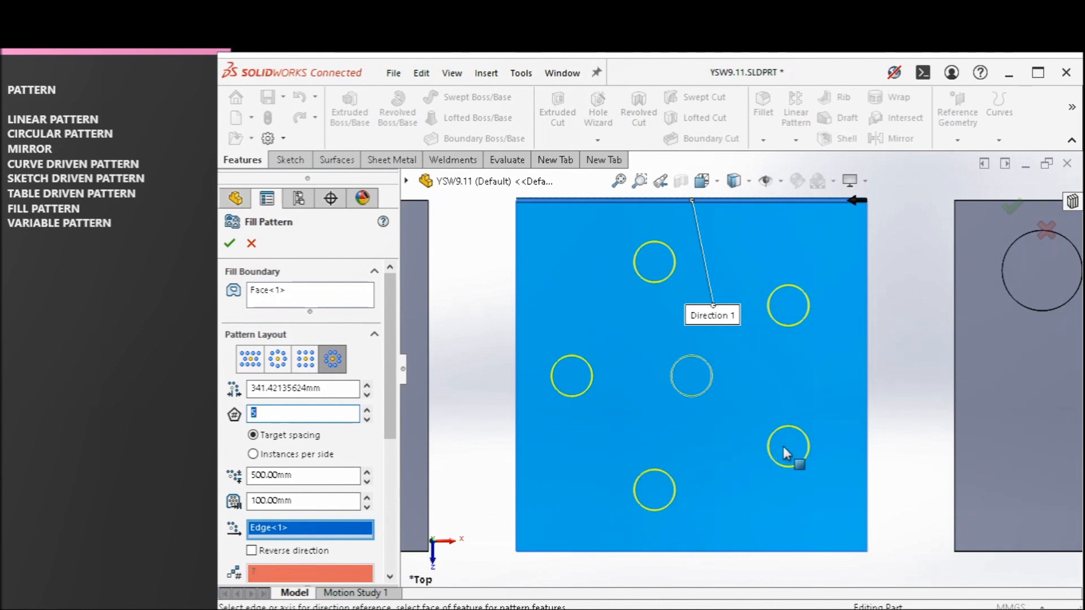
Step: Raise the number of polygon sides to 6 and accept the fill pattern
click(368, 410)
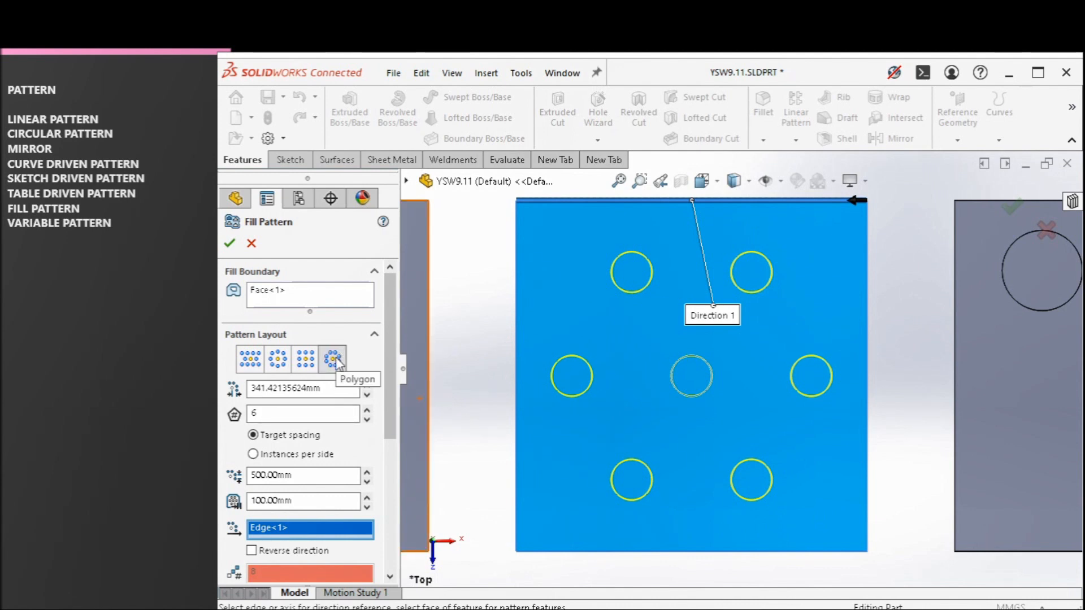
click(230, 244)
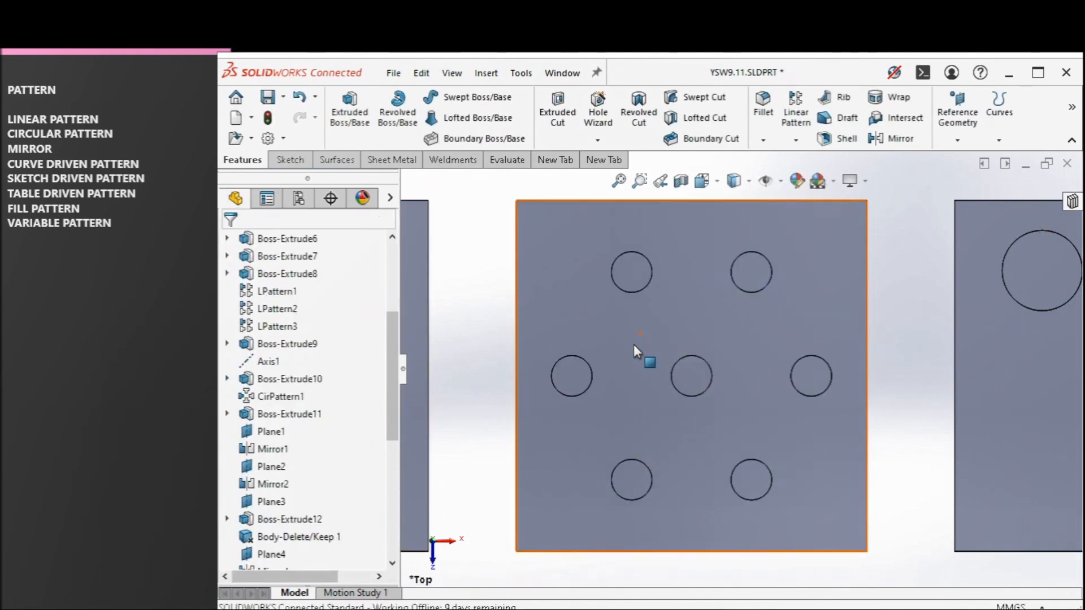
Step: Start a sketch on the top face of the empty plate beside the fill-patterned plate
key(f)
scroll(480, 347, down, 3)
scroll(568, 344, up, 3)
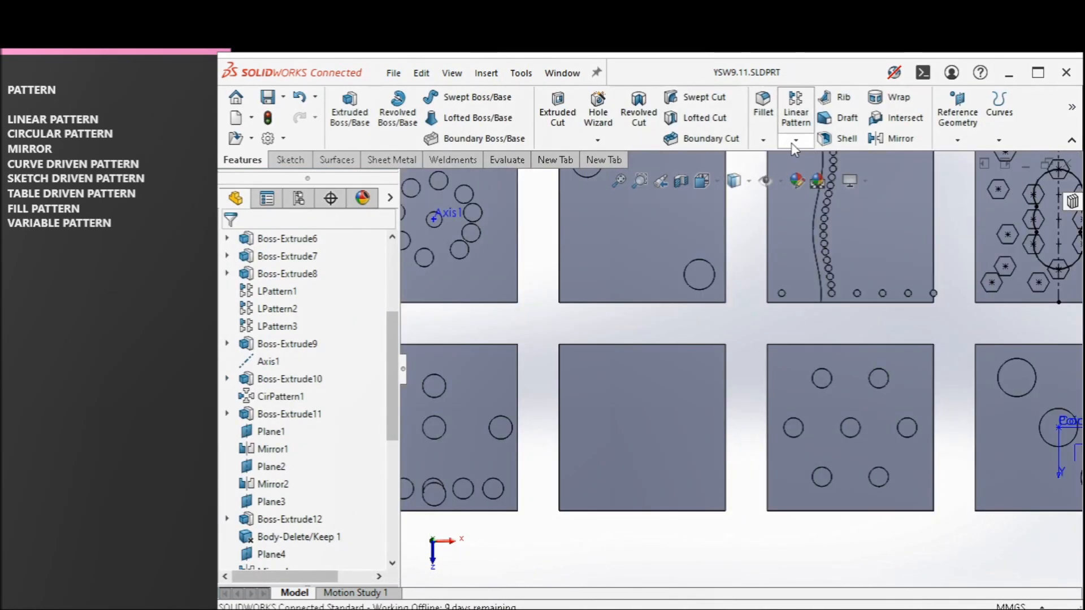
click(796, 140)
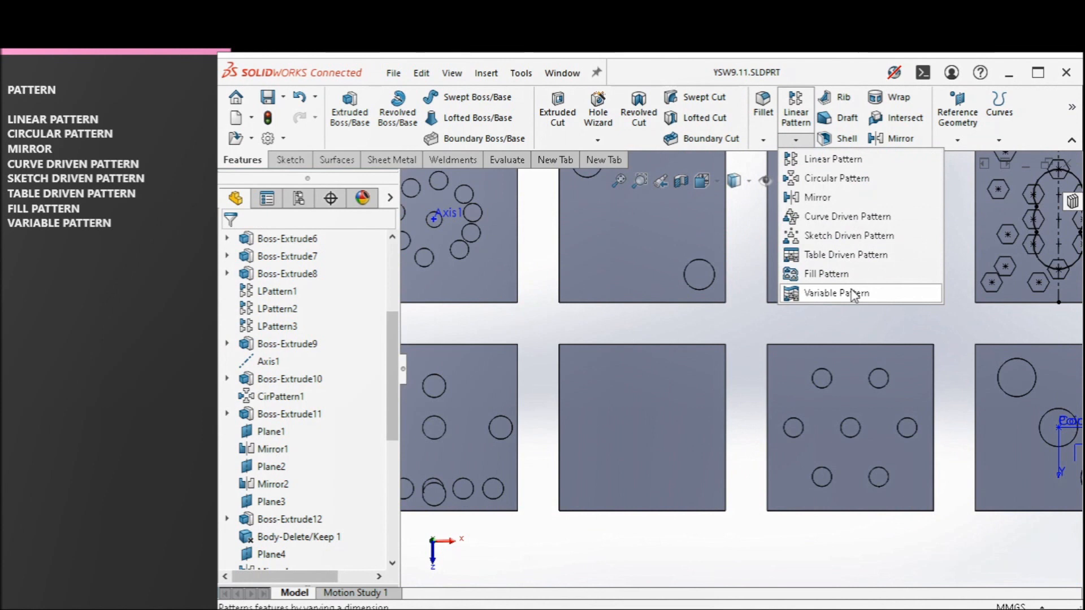
click(691, 425)
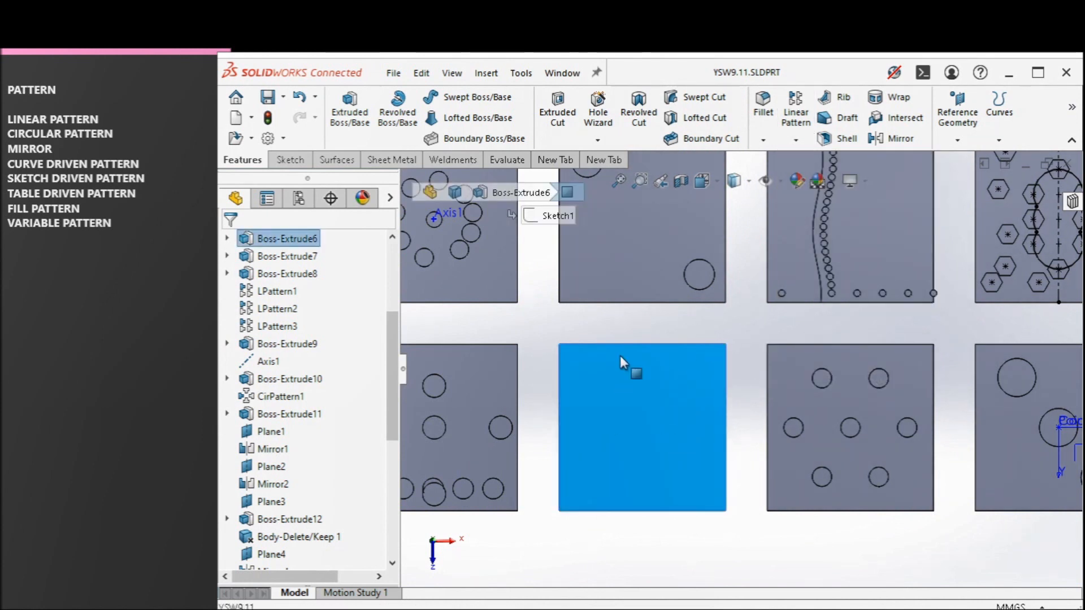
click(343, 112)
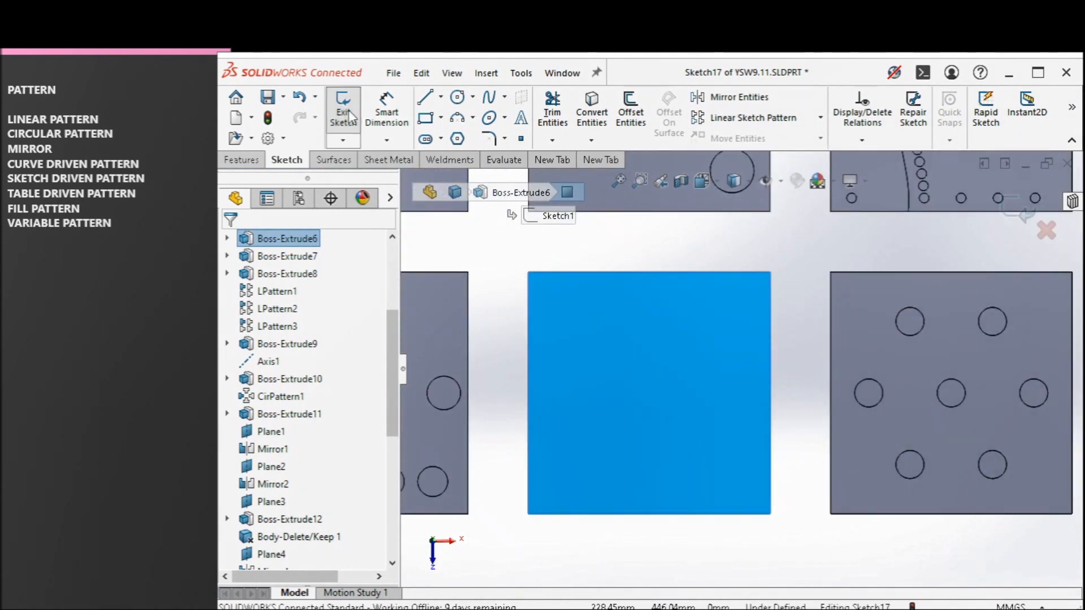
Step: Sketch a corner rectangle about 168 mm wide and 237 mm high in the upper-left area of the plate face
click(425, 117)
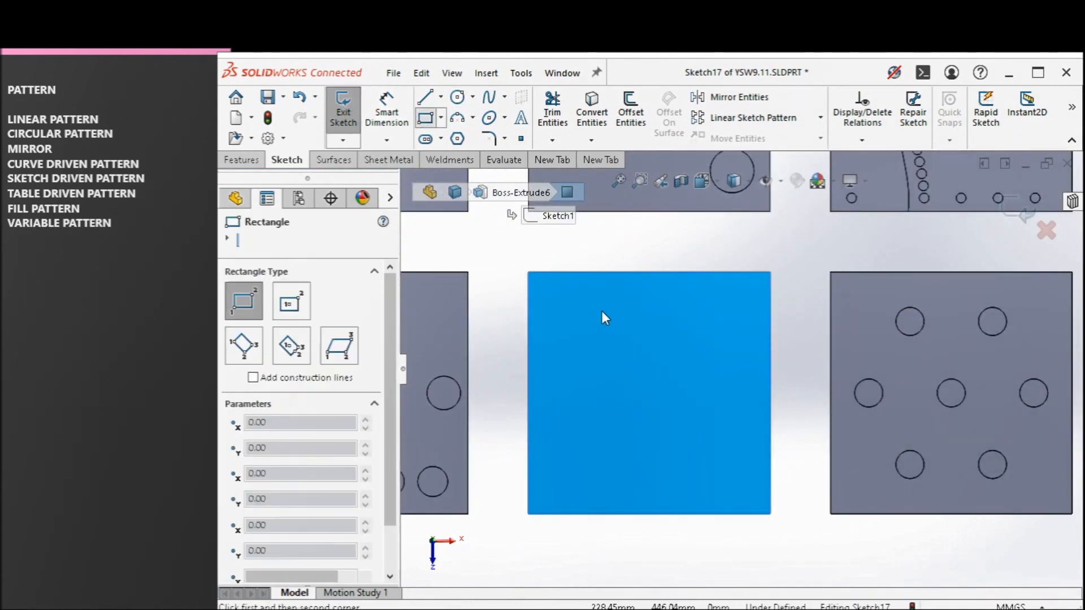
click(582, 317)
click(623, 374)
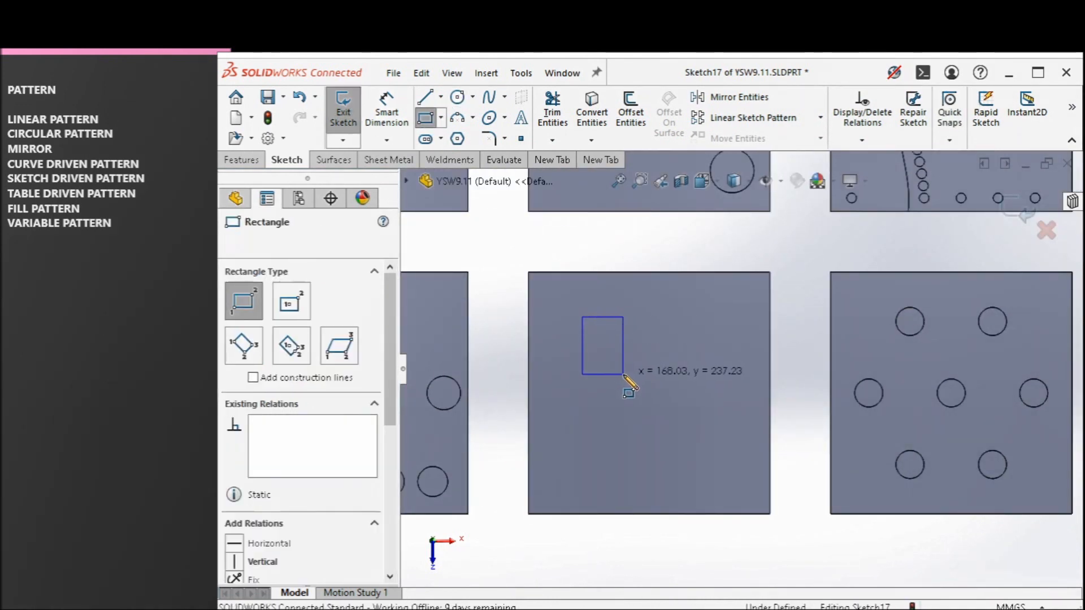
right_click(695, 263)
click(701, 267)
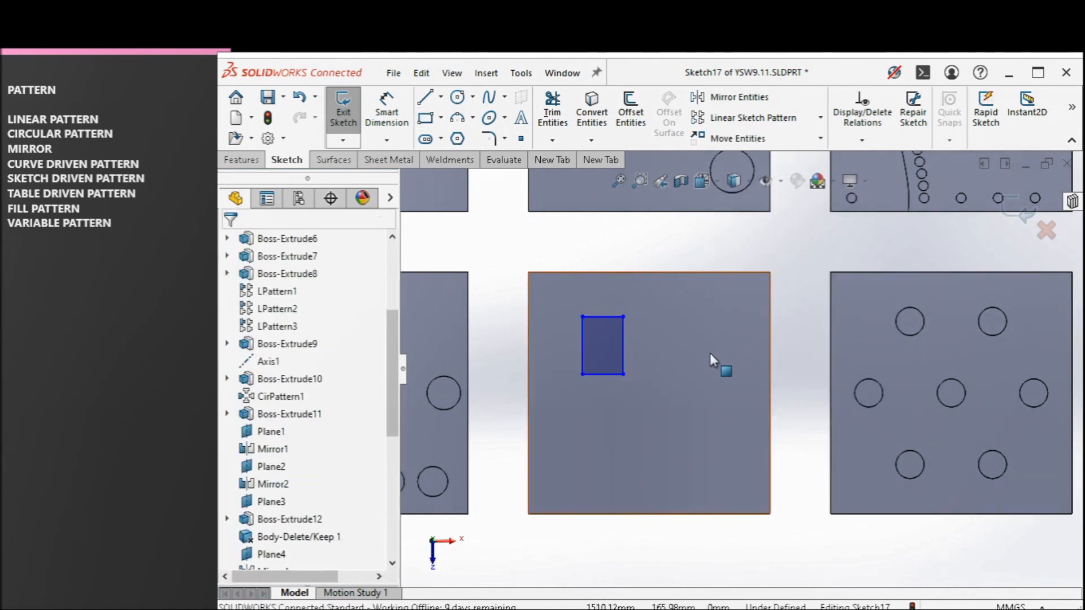
Step: Dimension the rectangle's left side 200 mm from the plate's left edge
middle_drag(606, 365, 600, 331)
scroll(598, 331, down, 3)
click(387, 112)
click(590, 339)
click(513, 342)
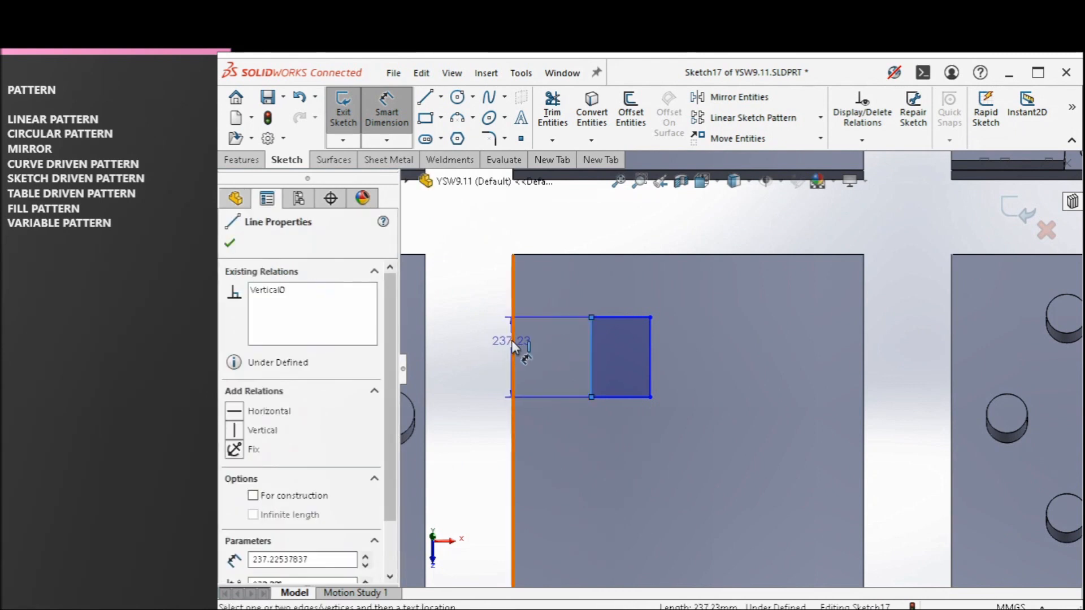
click(552, 284)
text(200)
key(Return)
Step: Dimension the rectangle's upper side 50 mm from the plate's upper edge
click(636, 317)
click(642, 257)
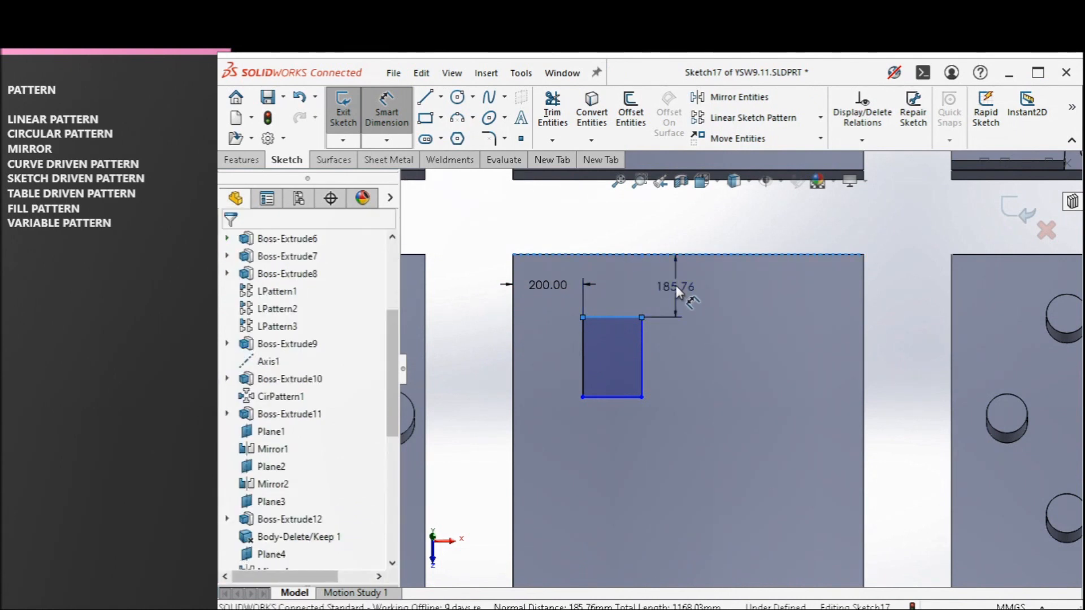
click(676, 286)
text(50)
key(Return)
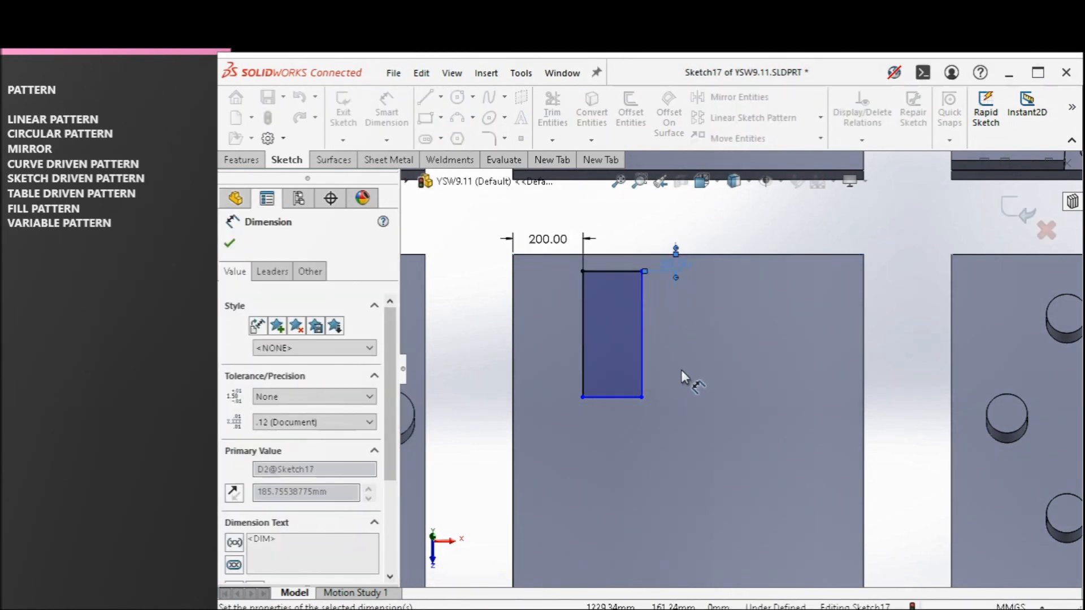
Step: Dimension the rectangle's height as 100 mm
click(647, 308)
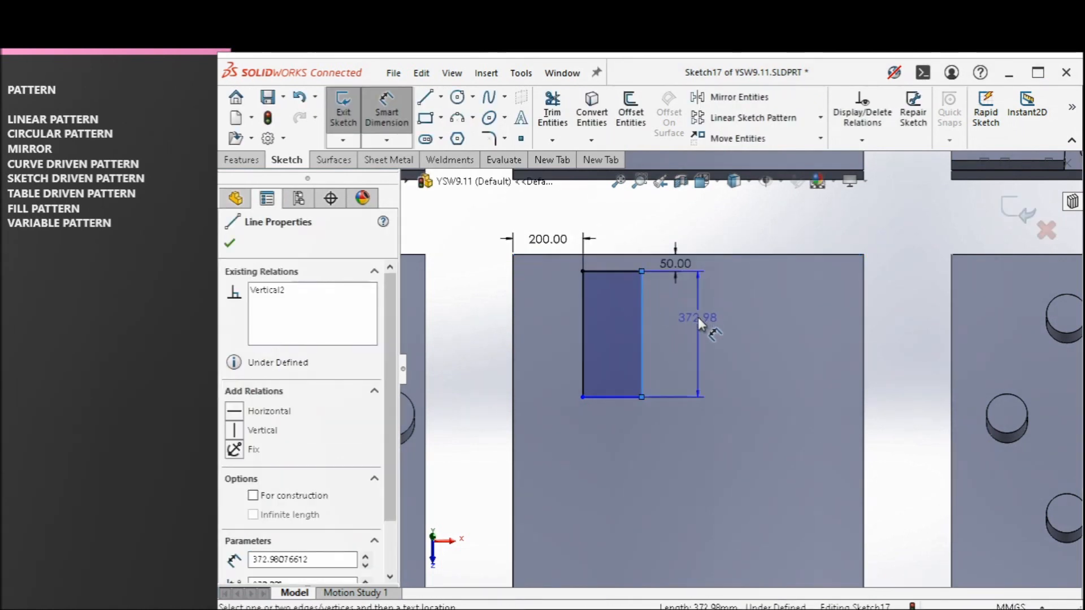
click(697, 317)
text(100)
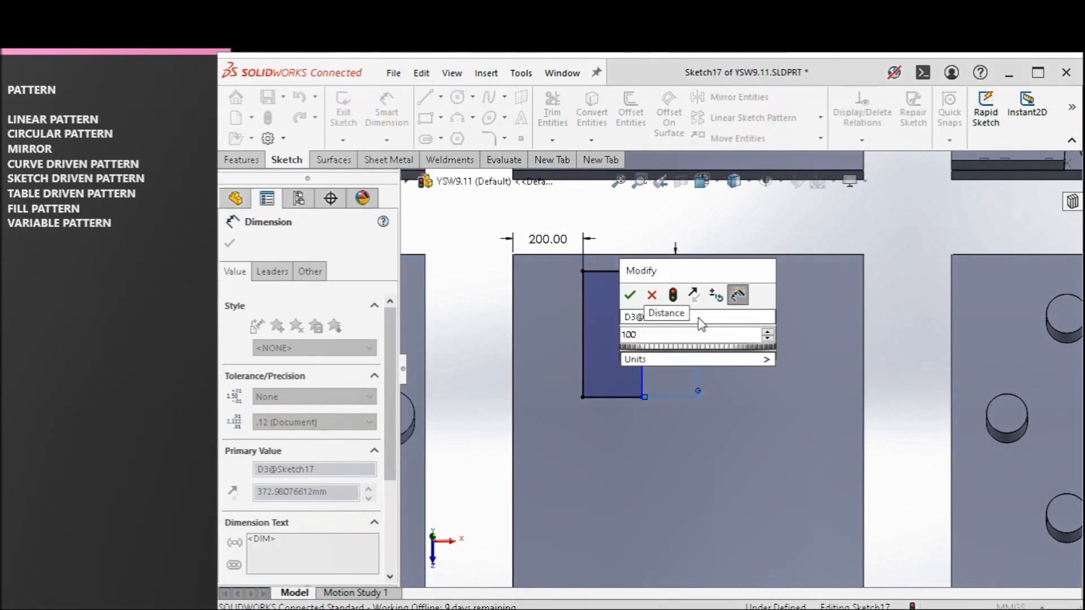
key(Return)
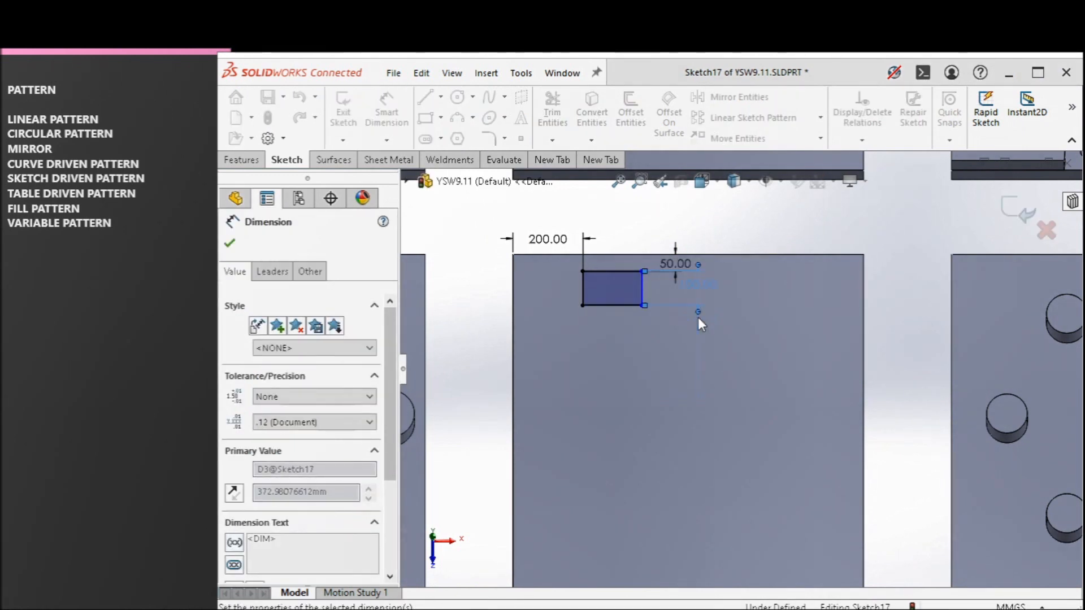
Step: Dimension the rectangle's width as 150 mm and finish dimensioning
middle_drag(727, 288, 714, 313)
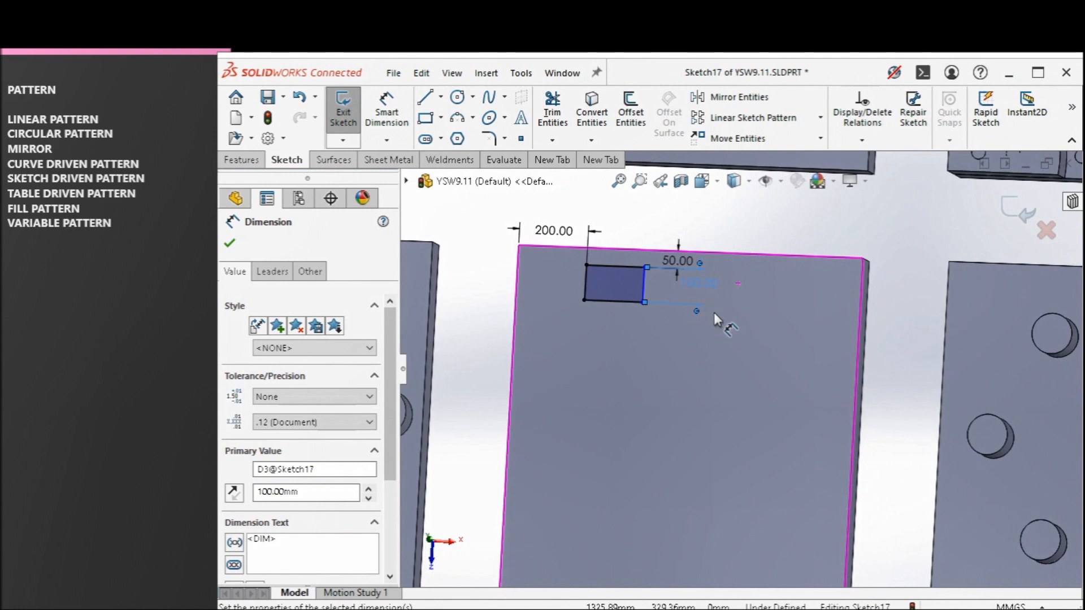
click(618, 301)
click(610, 341)
click(610, 341)
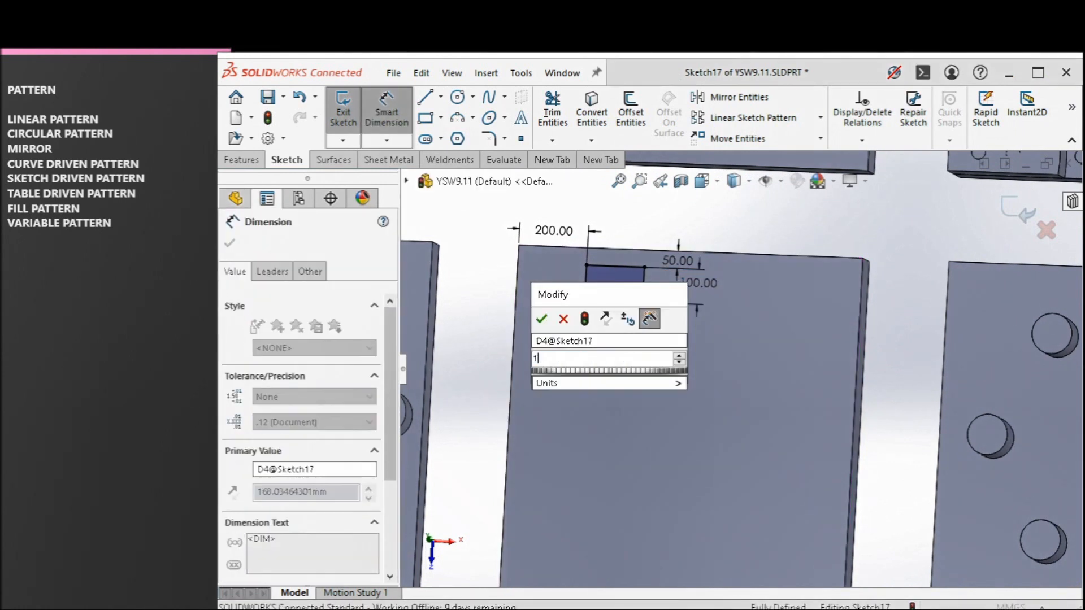
key(Return)
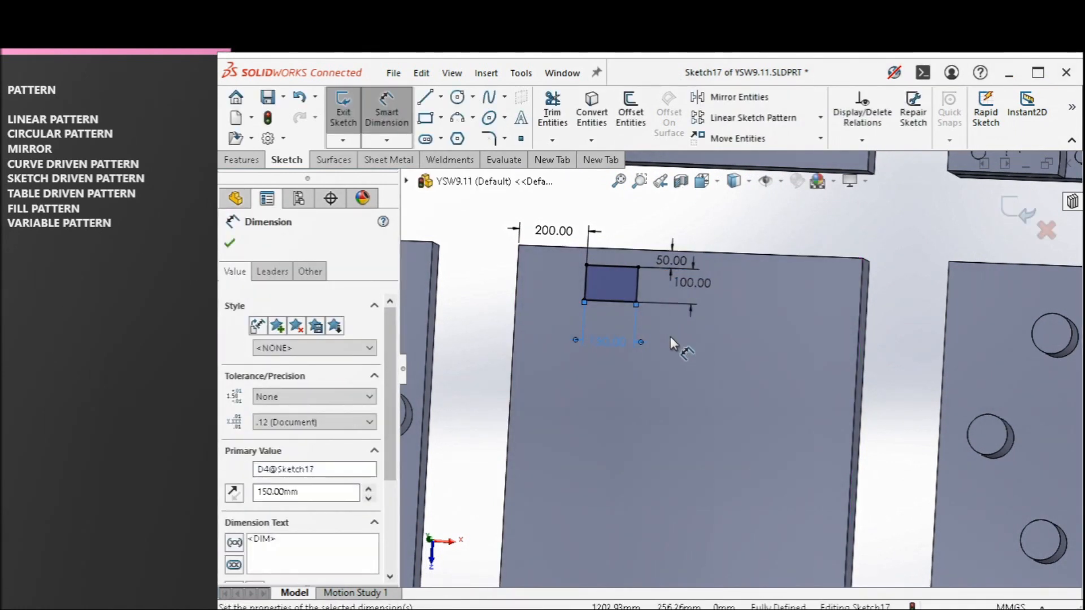
scroll(655, 328, down, 1)
click(808, 223)
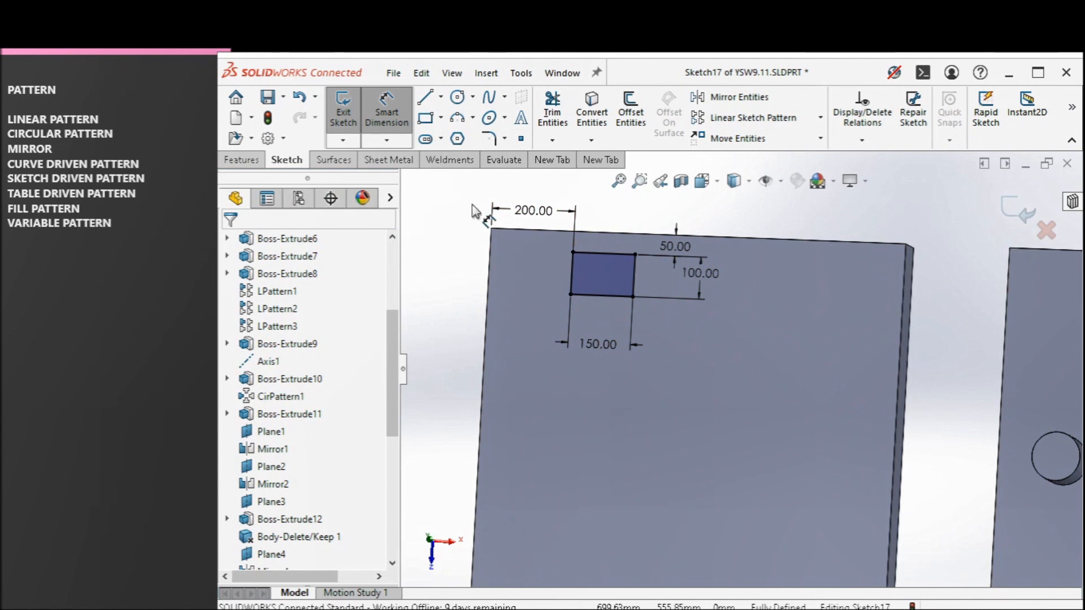
Step: Set the rectangle's offset from the plate's left edge to 100 mm
double_click(517, 211)
text(100)
key(Return)
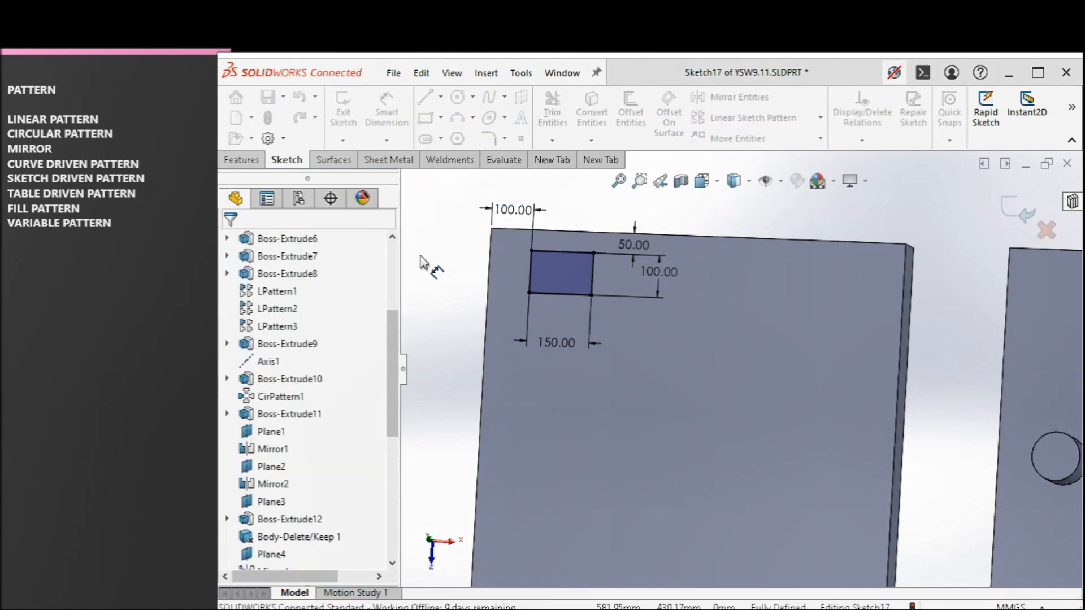
Step: Cut the rectangle into the plate as a blind Extruded Cut 50 mm deep
click(242, 160)
click(557, 113)
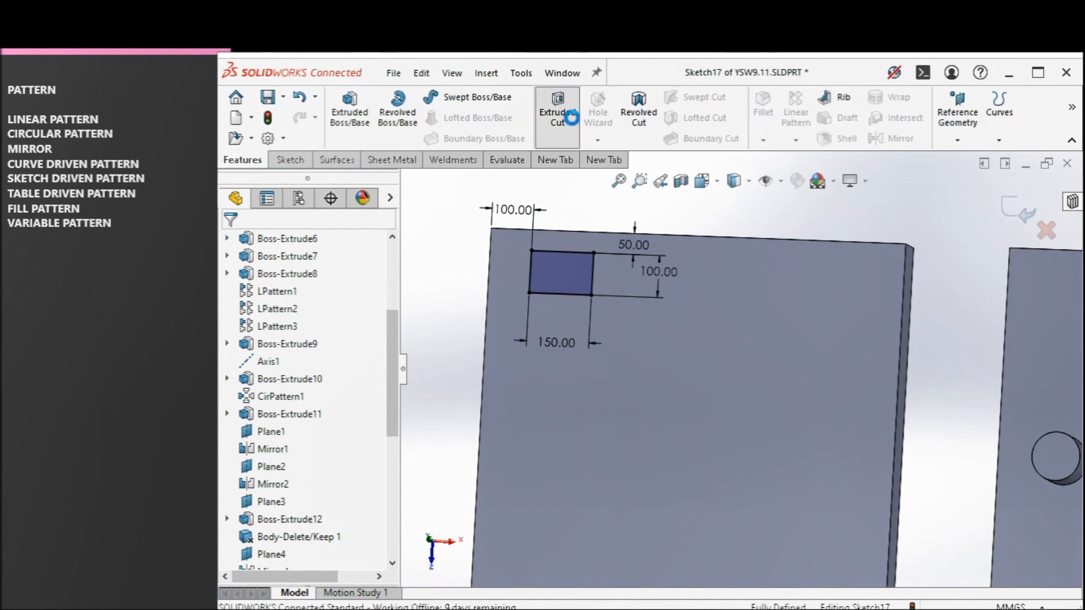
middle_drag(405, 302, 391, 270)
double_click(291, 395)
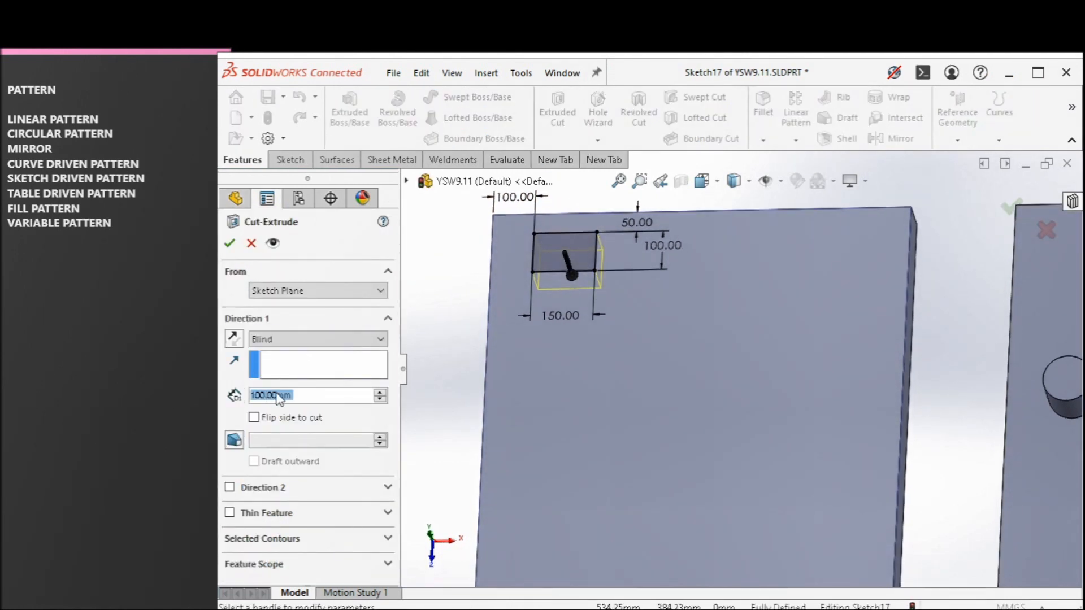
text(50)
key(Return)
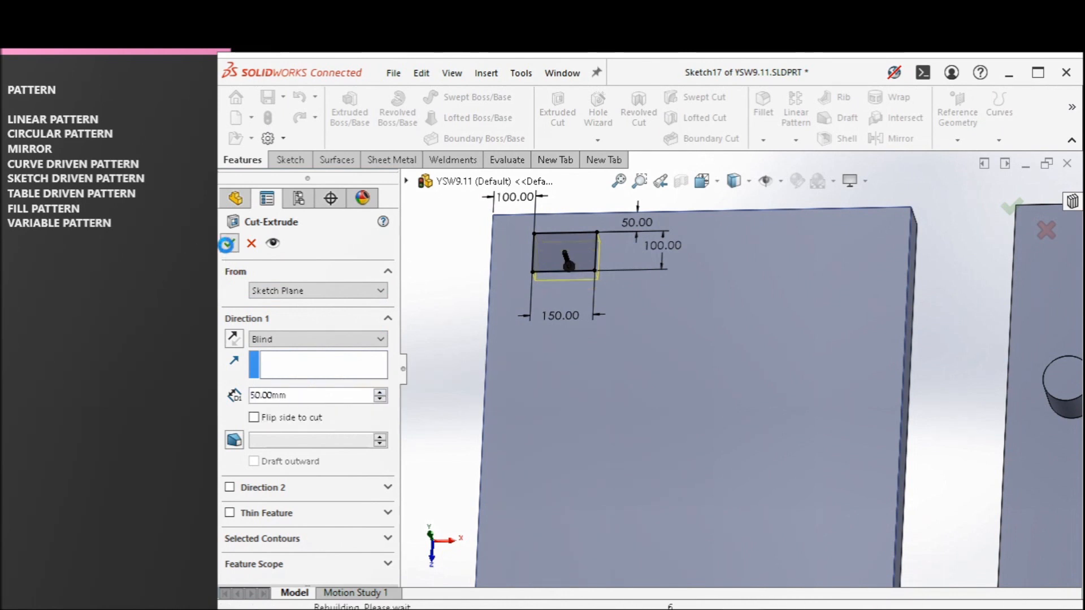
key(Return)
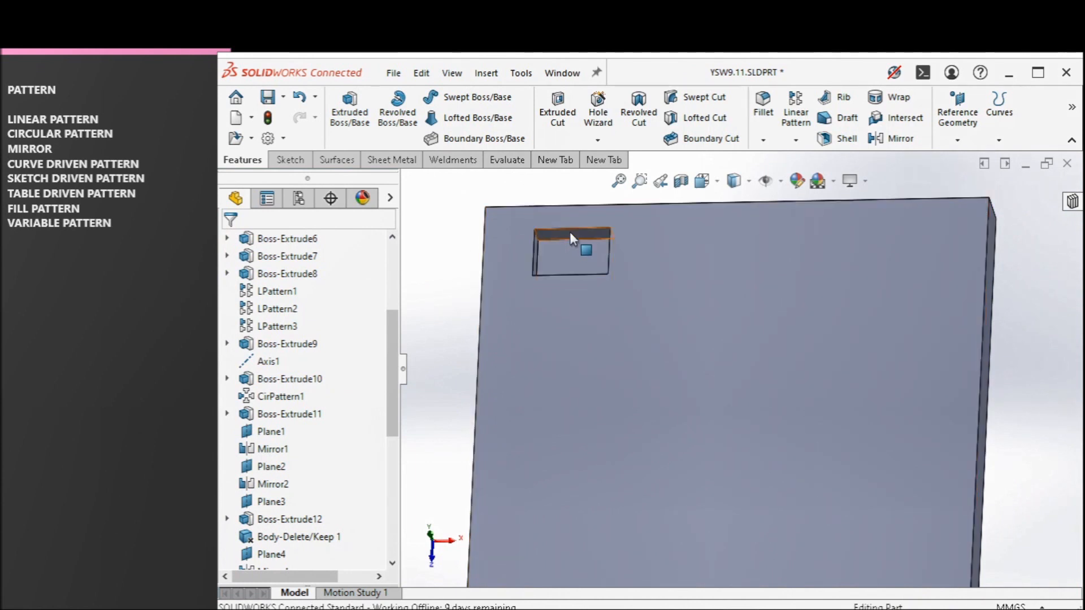
Step: Start a Variable Pattern with the rectangular pocket cut as the feature to pattern
click(796, 140)
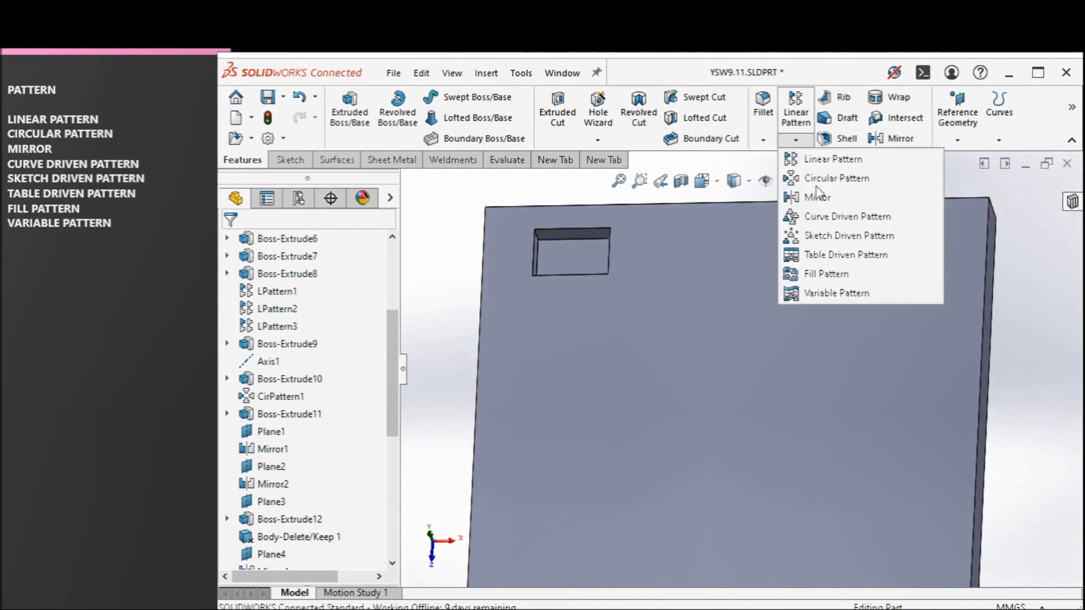
click(821, 294)
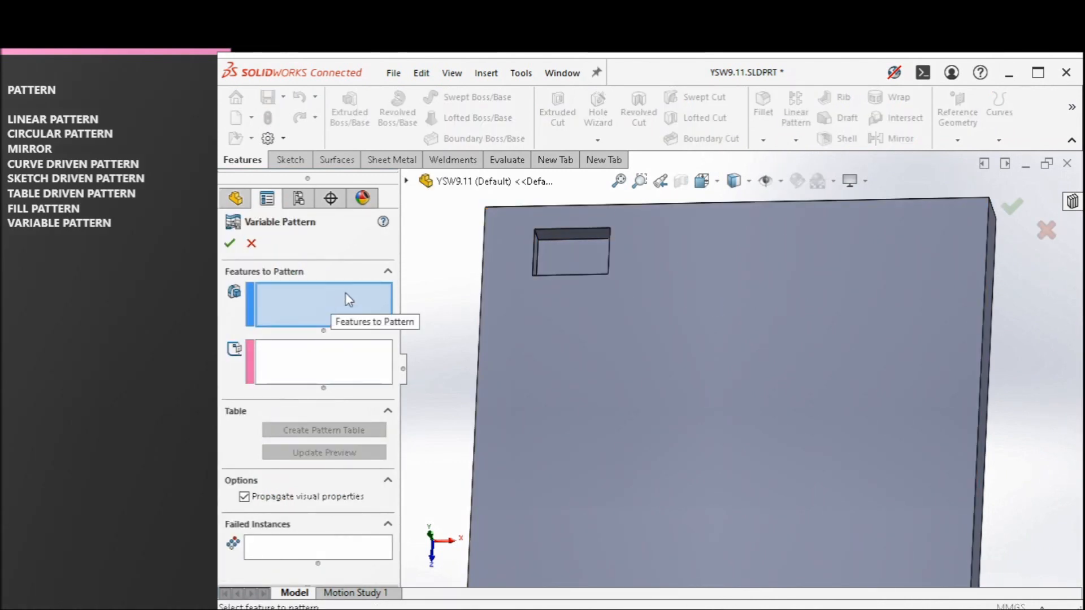
click(567, 237)
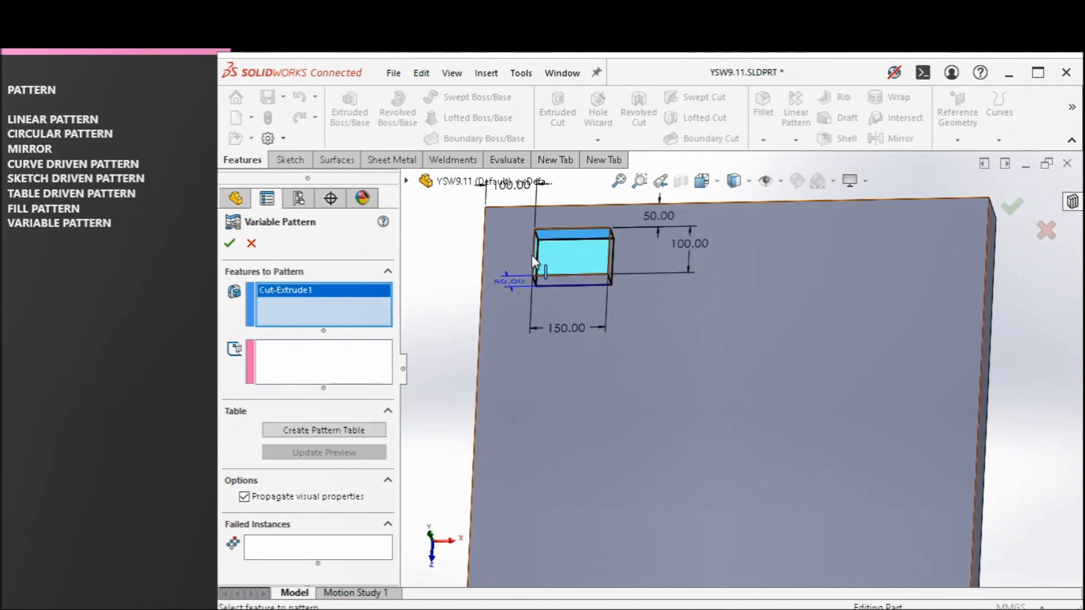
middle_drag(588, 265, 553, 275)
scroll(585, 280, up, 2)
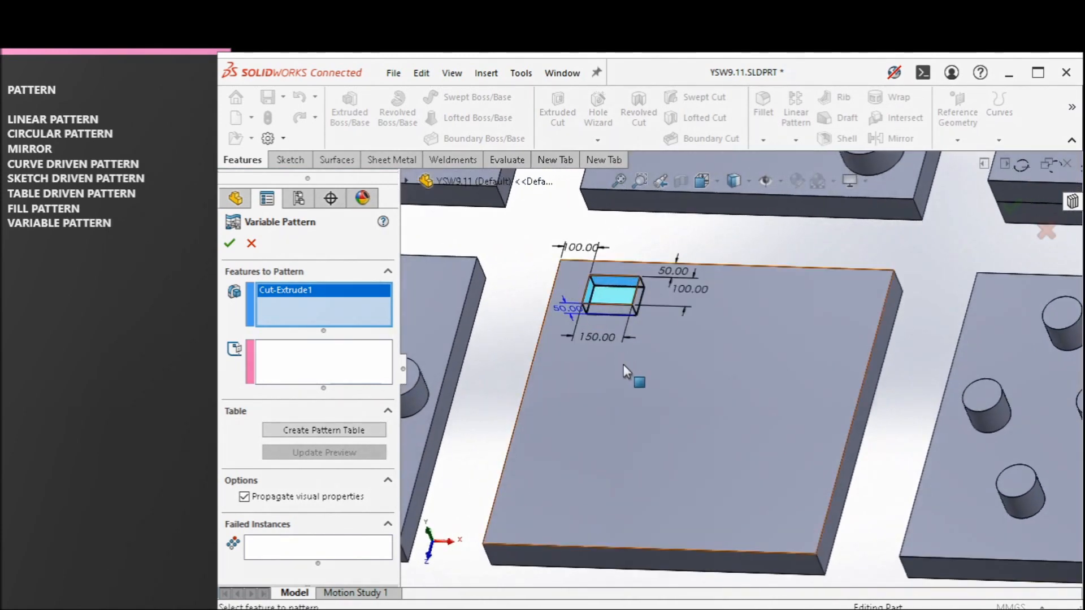
scroll(622, 365, down, 1)
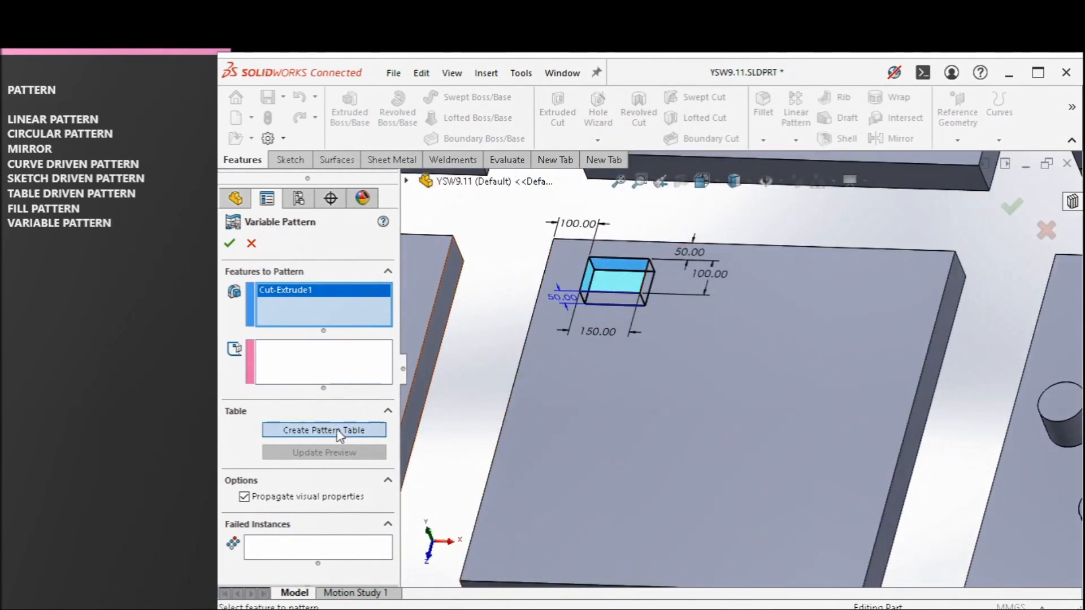
Step: Create a pattern table containing the pocket's left and upper edge offsets, height, width and cut depth dimensions
click(324, 431)
drag(370, 70, 673, 100)
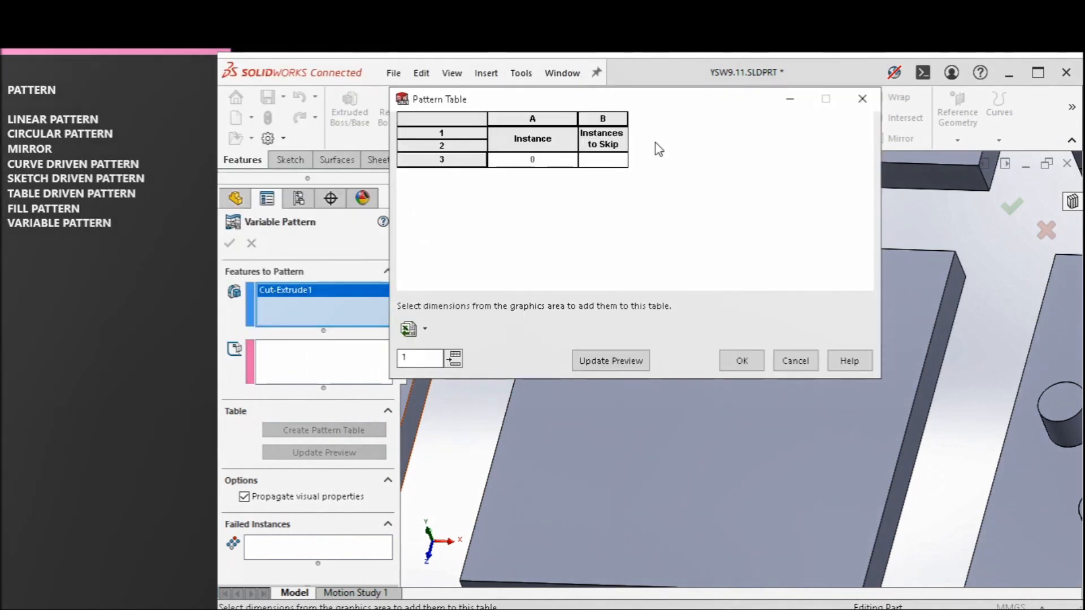
drag(665, 101, 320, 57)
scroll(599, 228, up, 1)
ctrl+middle_drag(603, 232, 652, 293)
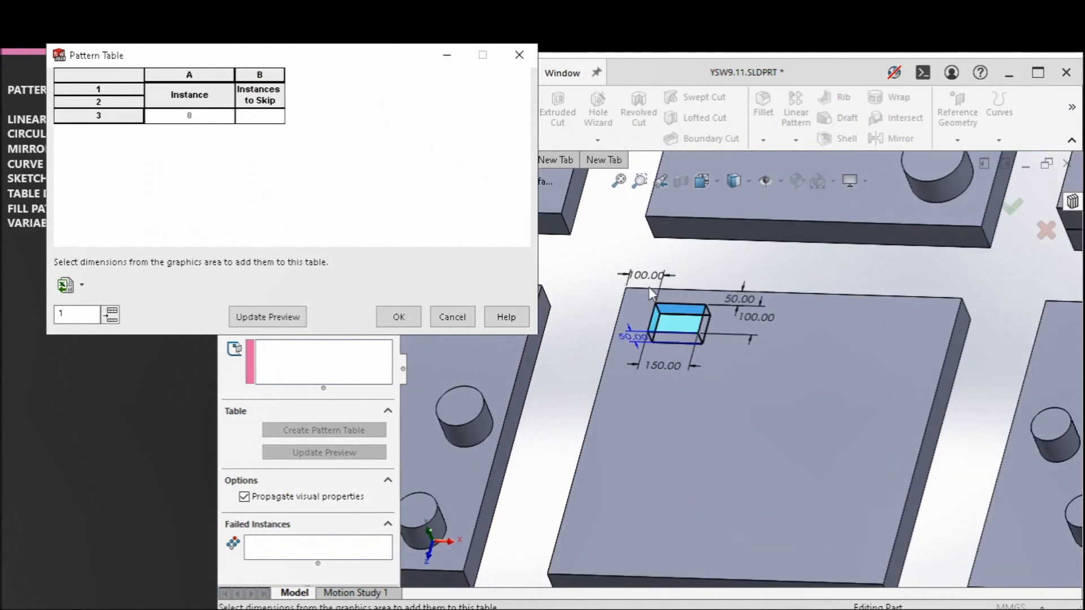
click(651, 281)
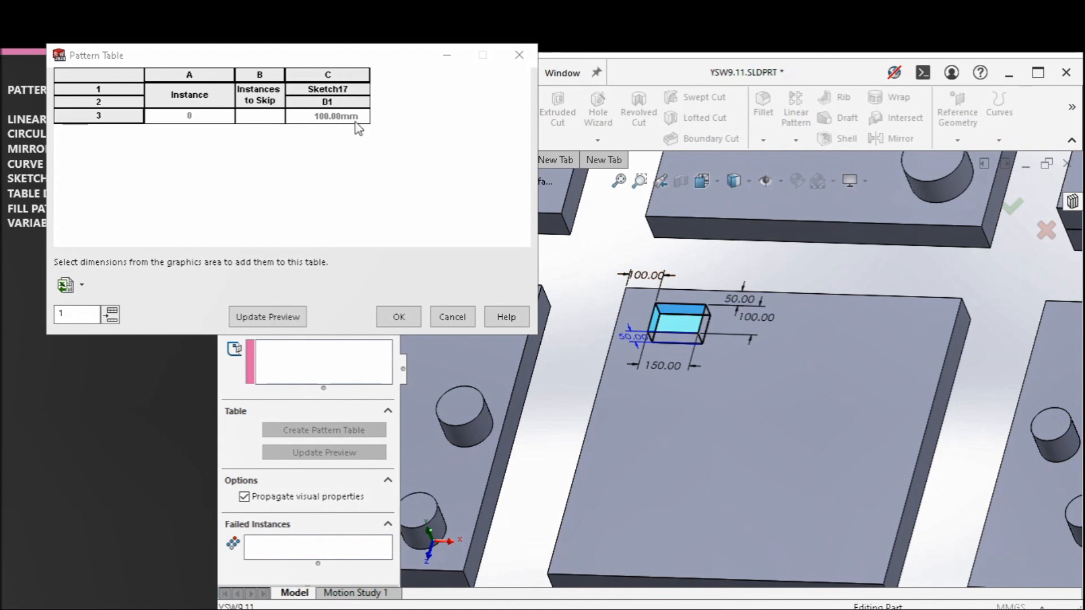
click(740, 300)
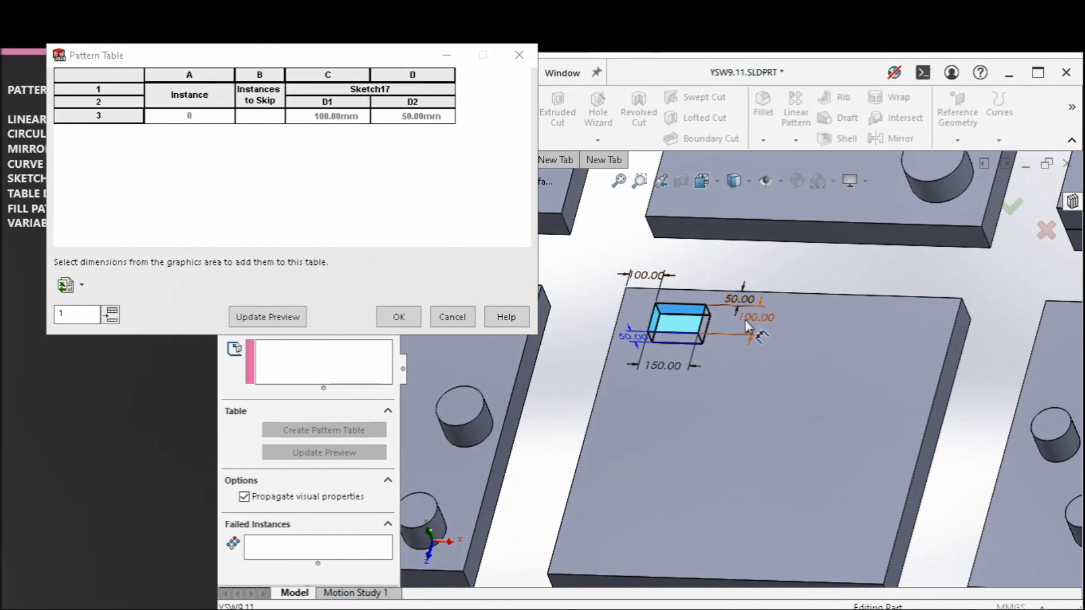
click(746, 319)
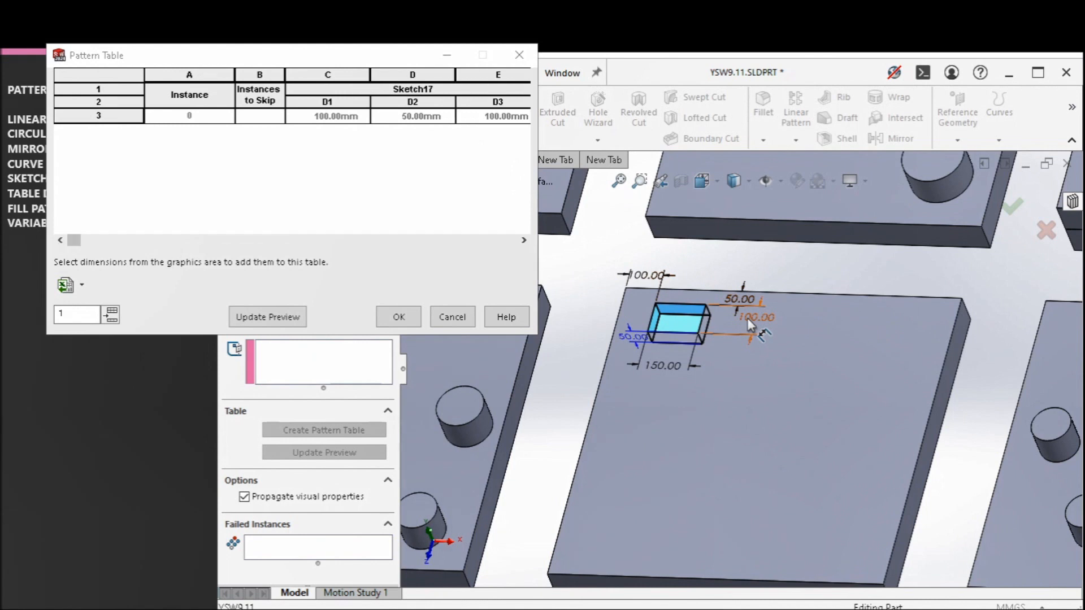
click(636, 339)
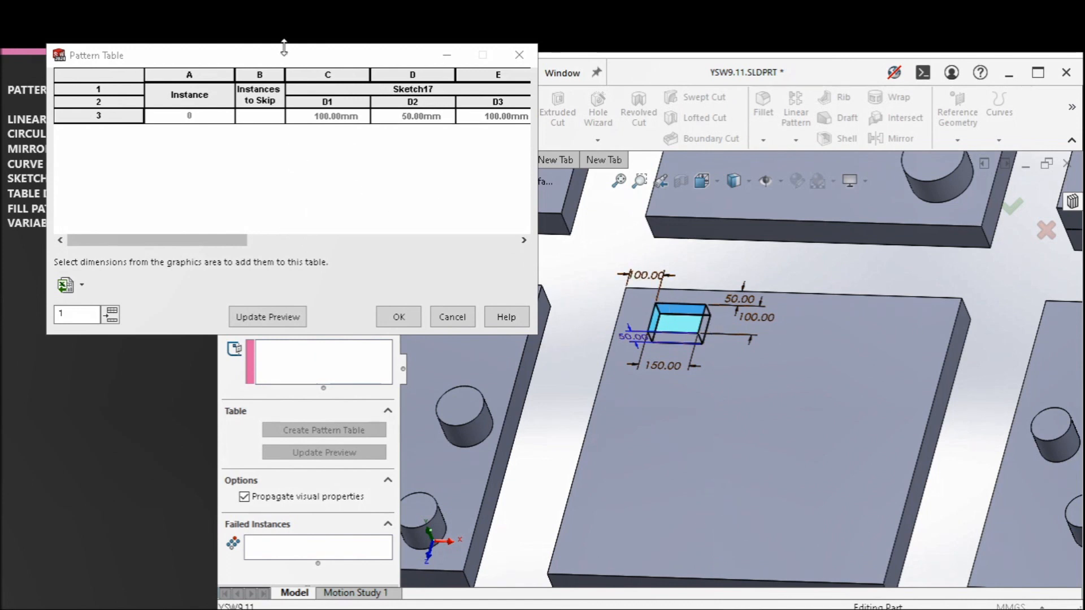
drag(294, 54, 341, 55)
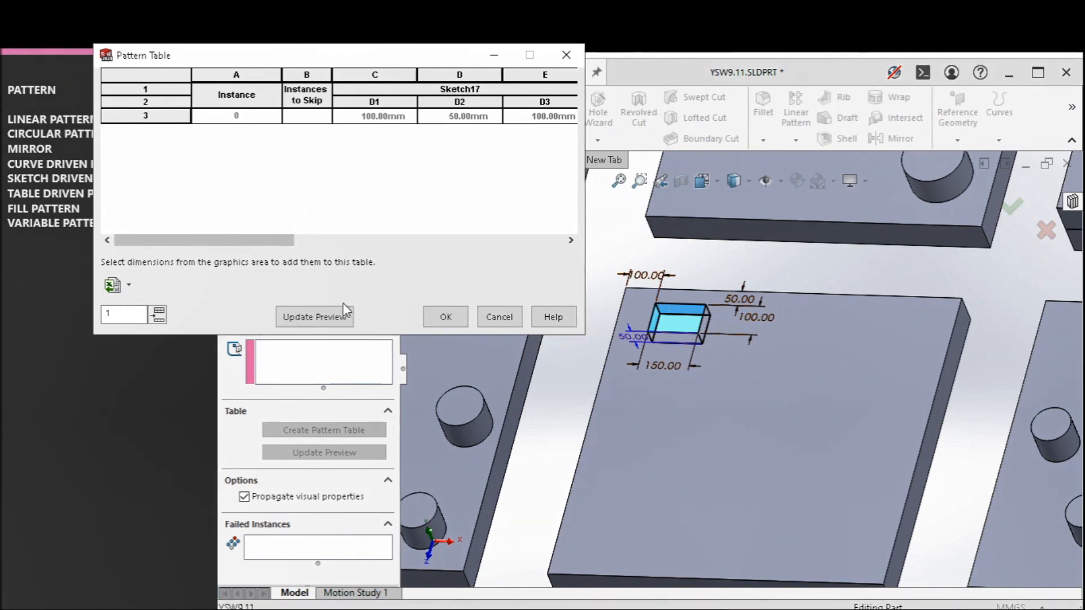
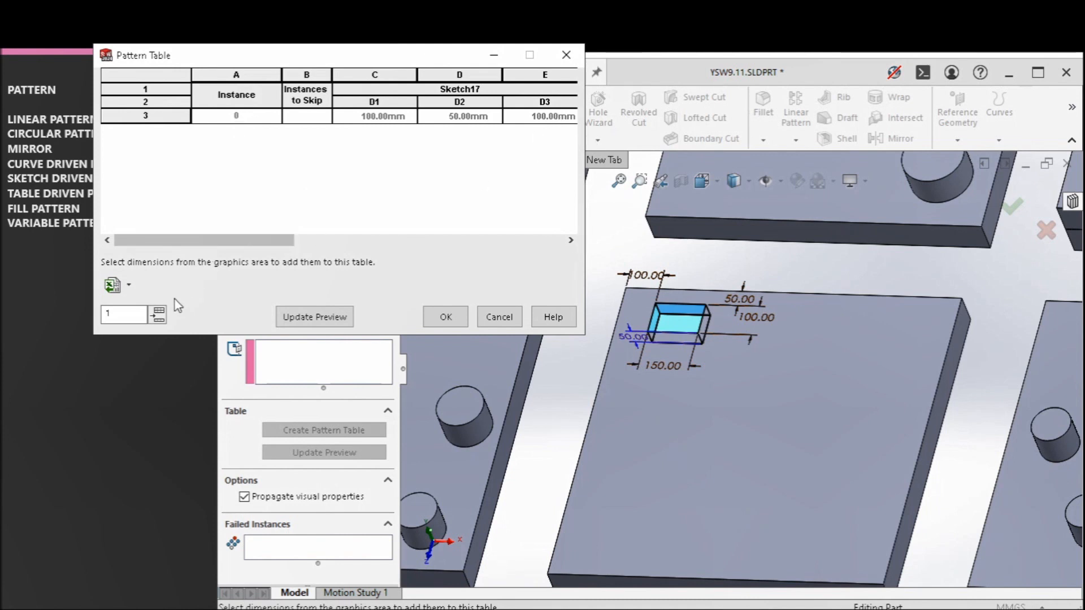
Step: Add one instance to the pattern table and set its offset from the plate's upper edge (D2) to 200 mm
click(158, 314)
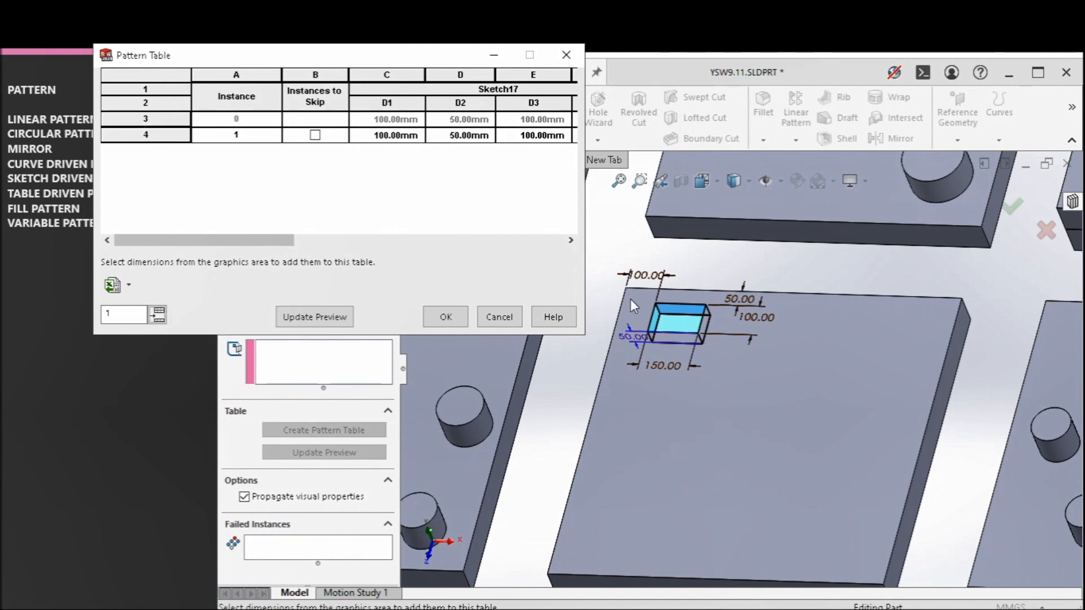
click(414, 138)
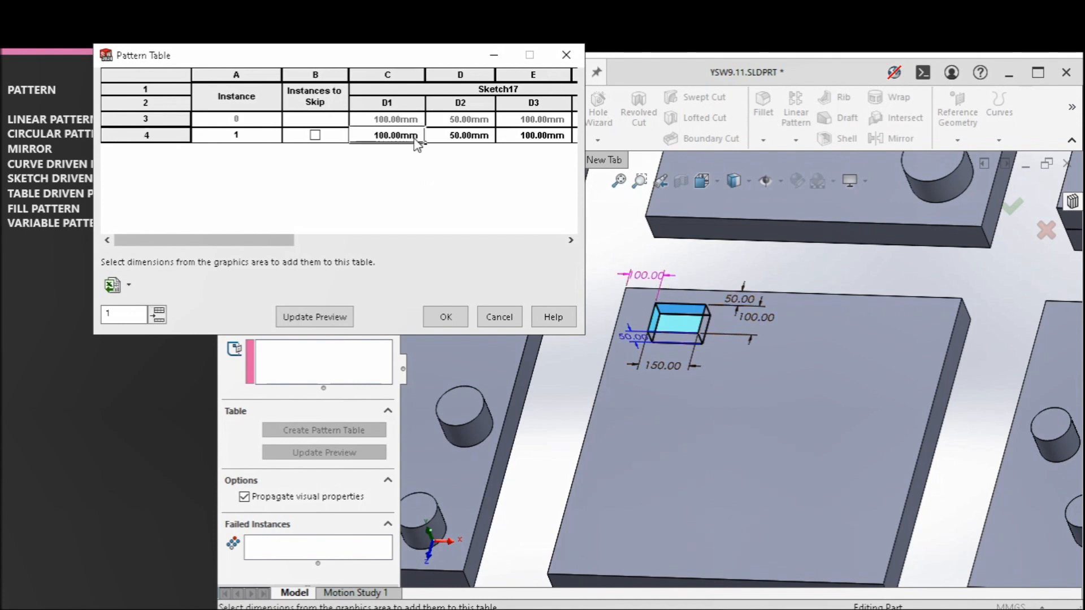
click(456, 138)
double_click(456, 137)
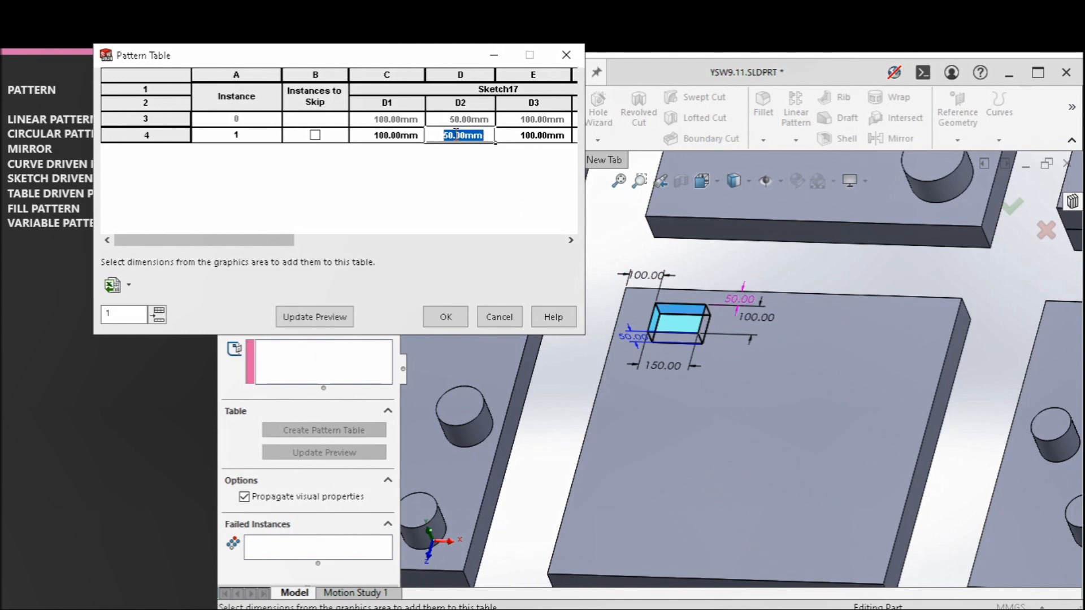
text(50+)
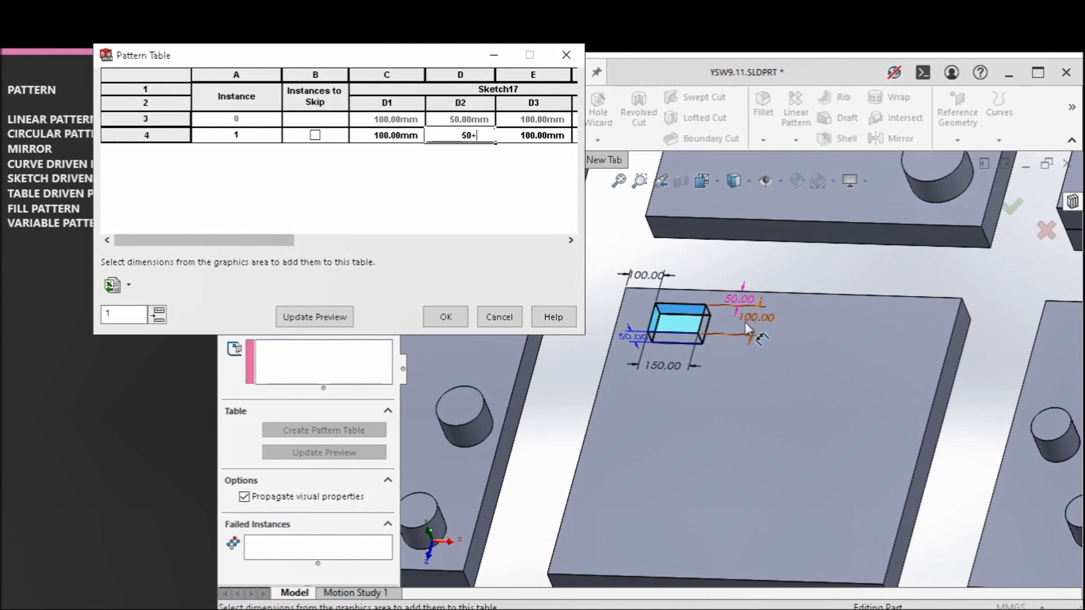
text(100+)
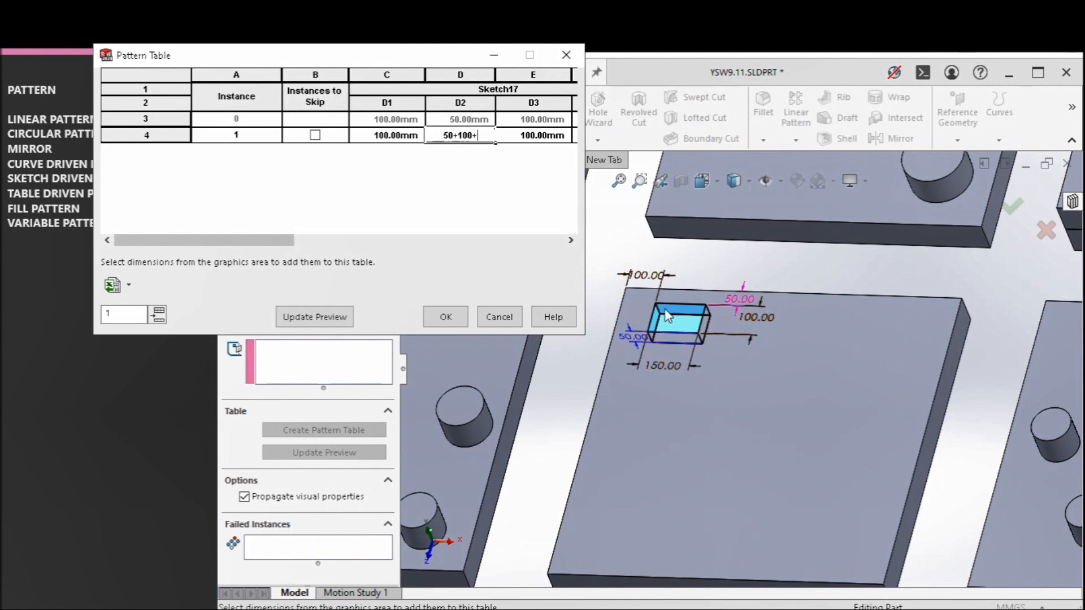
click(680, 344)
click(540, 142)
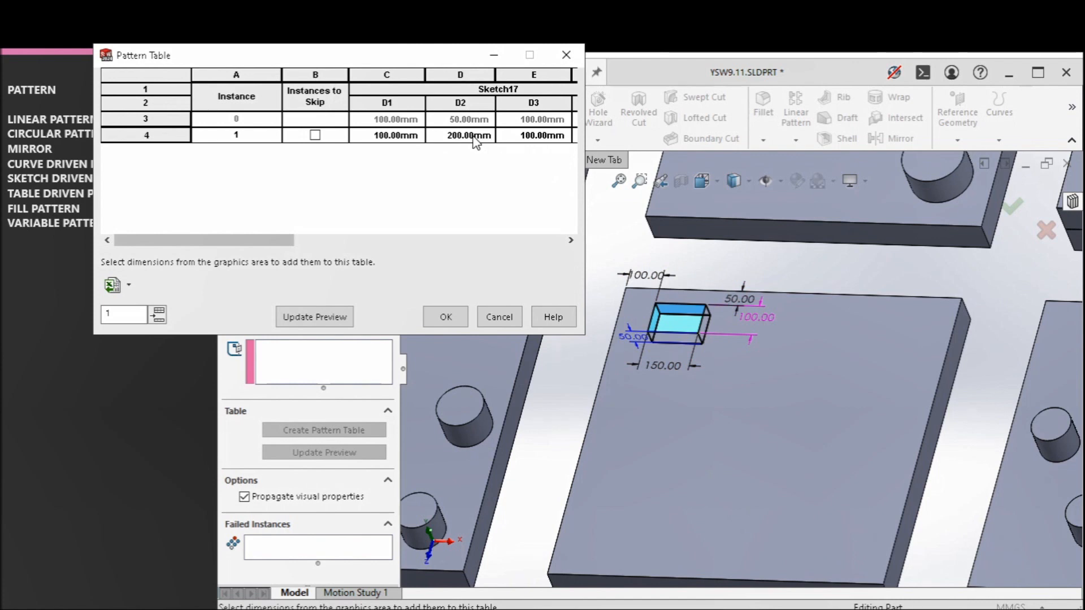
Step: Review the new instance's height, width and cut depth values in the pattern table
drag(291, 243, 370, 243)
click(364, 242)
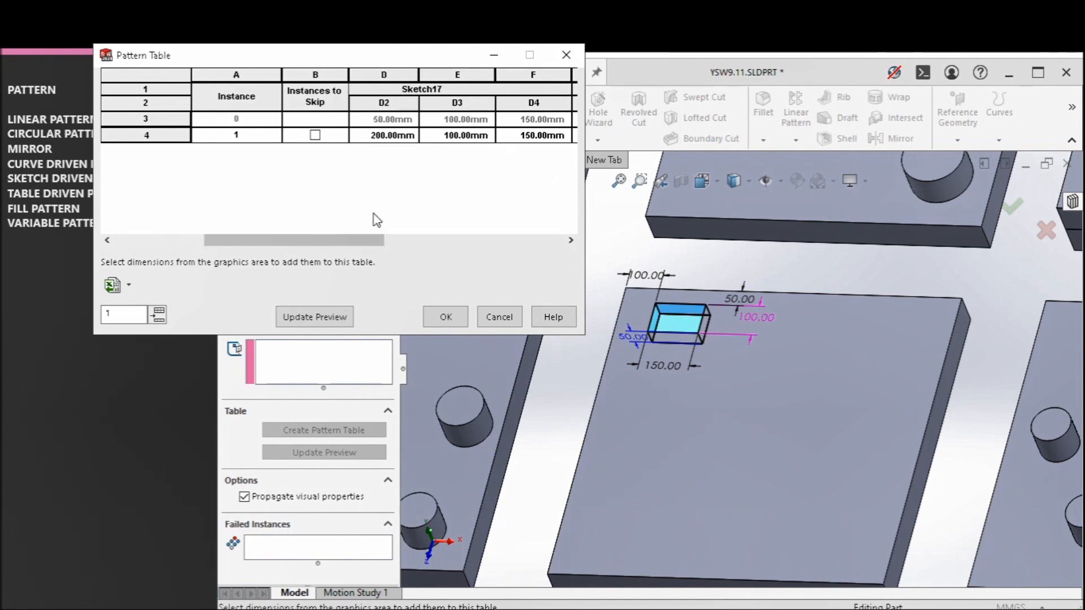
click(453, 137)
double_click(454, 138)
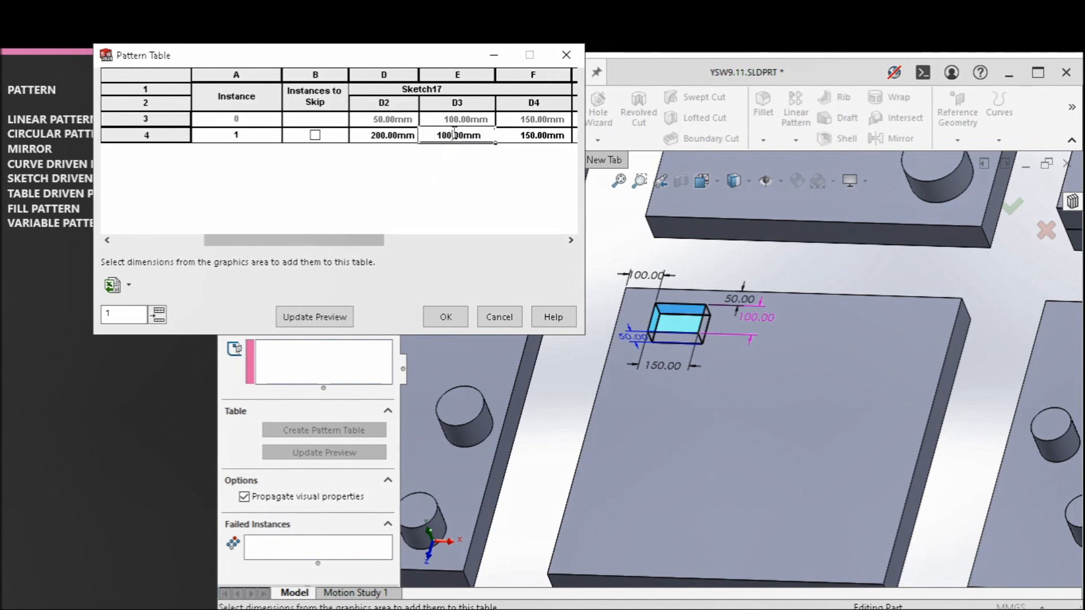
click(553, 136)
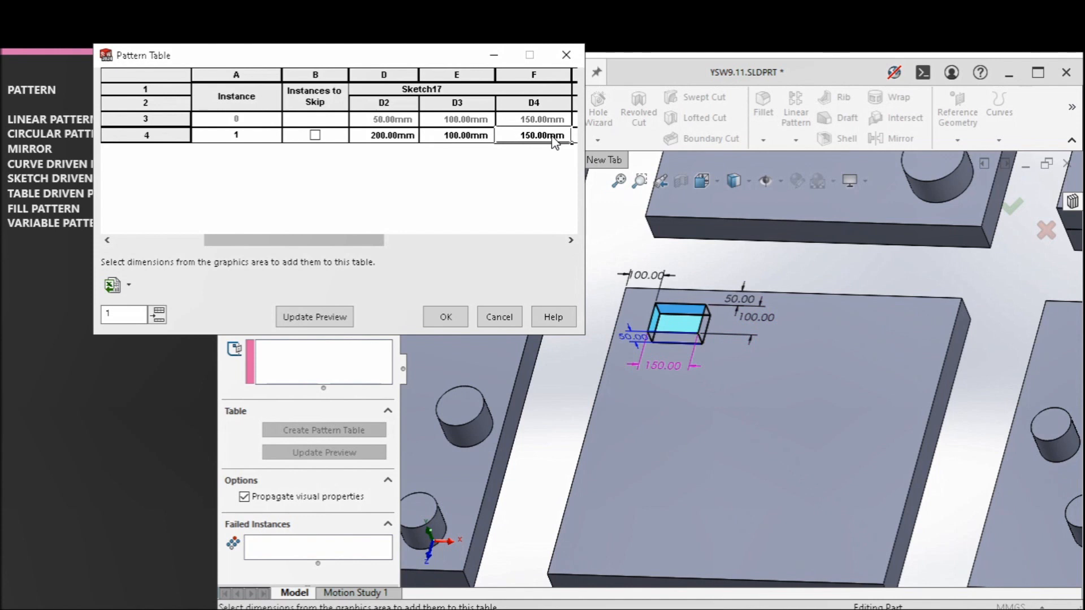
drag(375, 241, 438, 230)
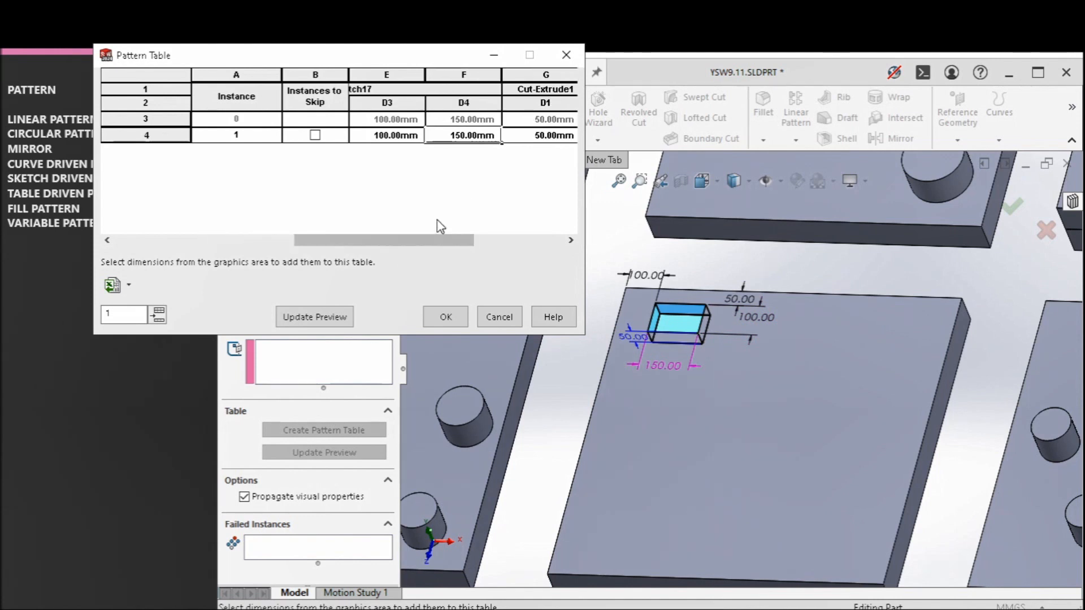
Step: Update the preview of the variable pattern and inspect the first pocket instance on the plate
click(536, 137)
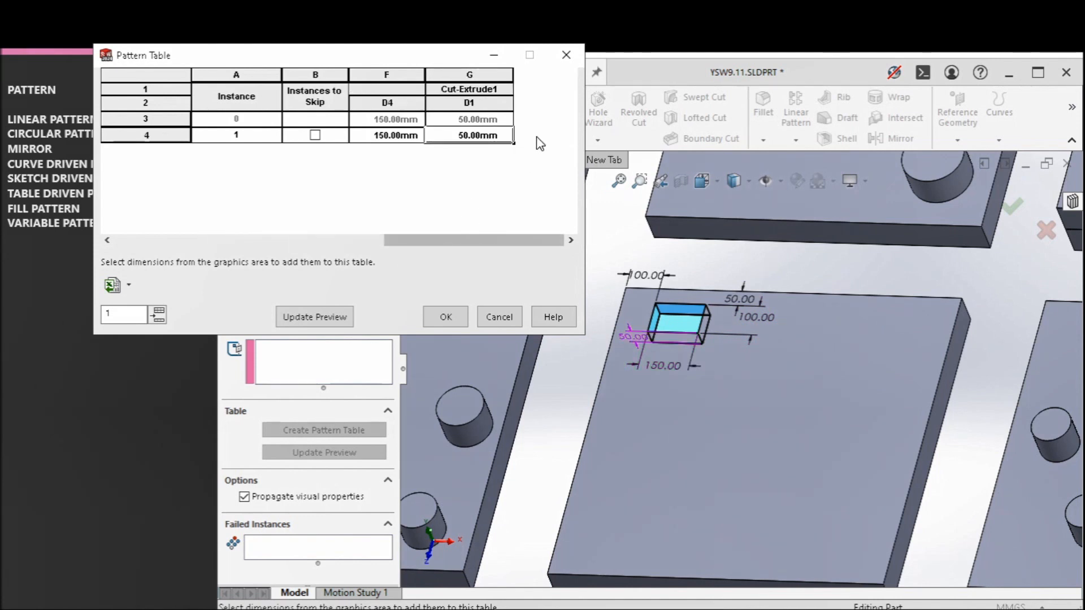
click(315, 316)
middle_drag(664, 382, 653, 362)
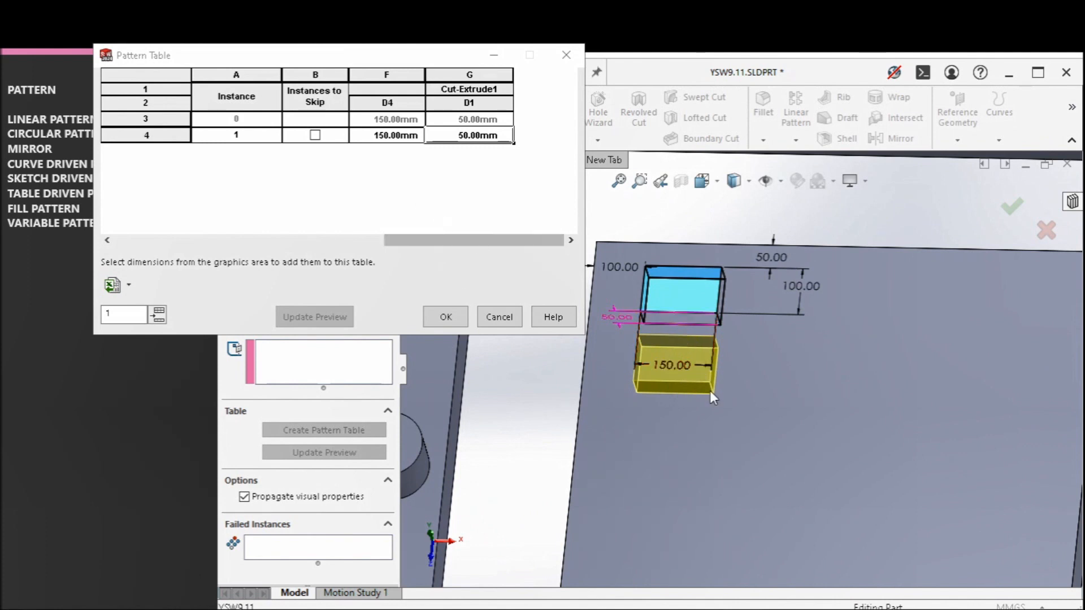
mouse_move(699, 350)
middle_down()
mouse_move(731, 365)
mouse_move(698, 400)
mouse_move(698, 361)
middle_up()
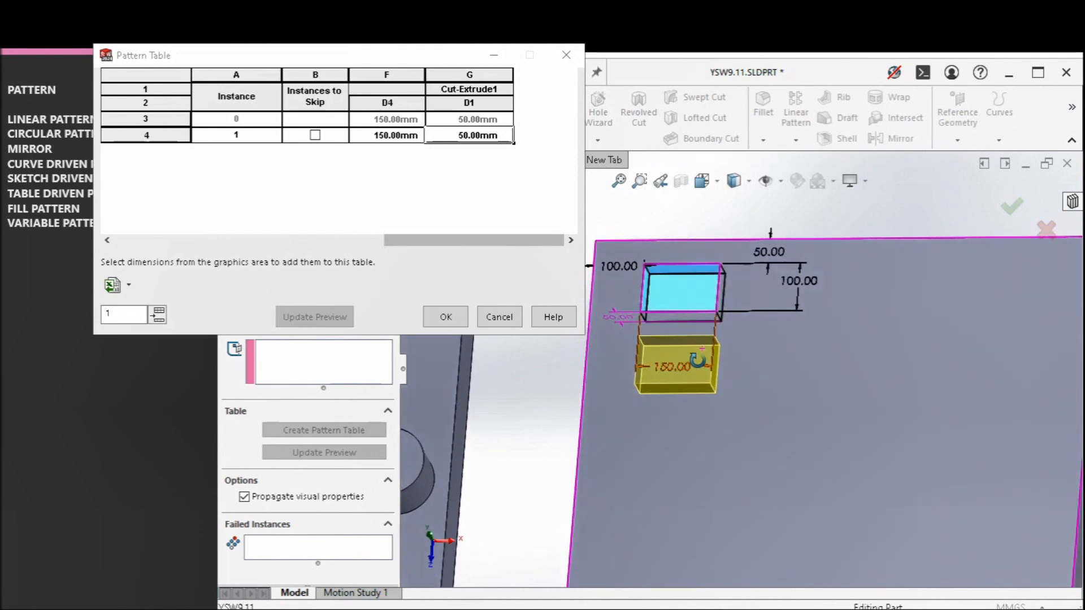
Step: Add a second instance to the pattern table and set its offset from the plate's left edge (D1) to 200 mm
click(157, 314)
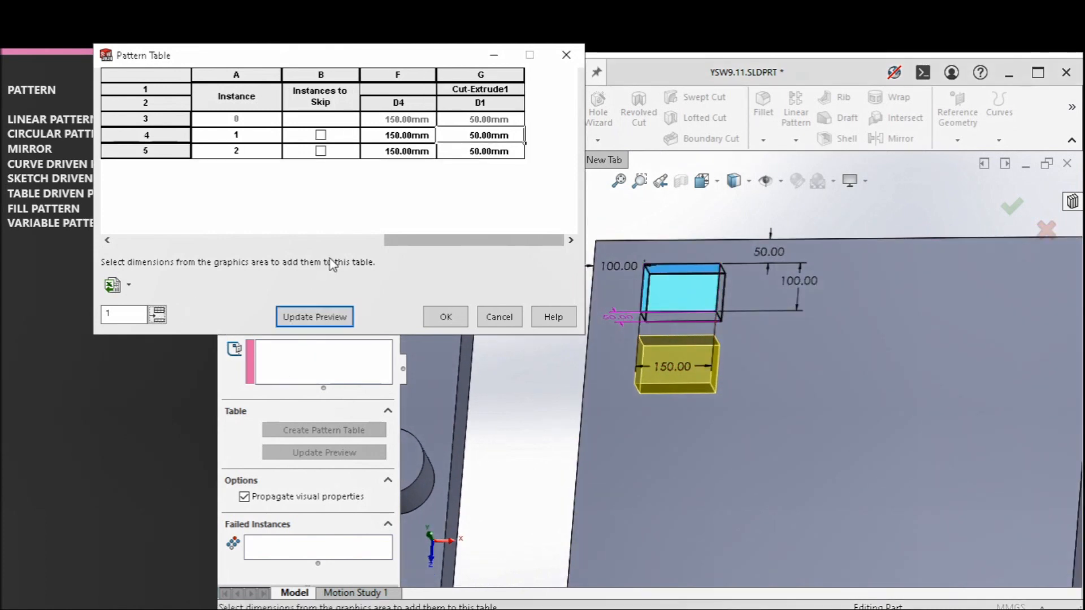
drag(394, 240, 113, 221)
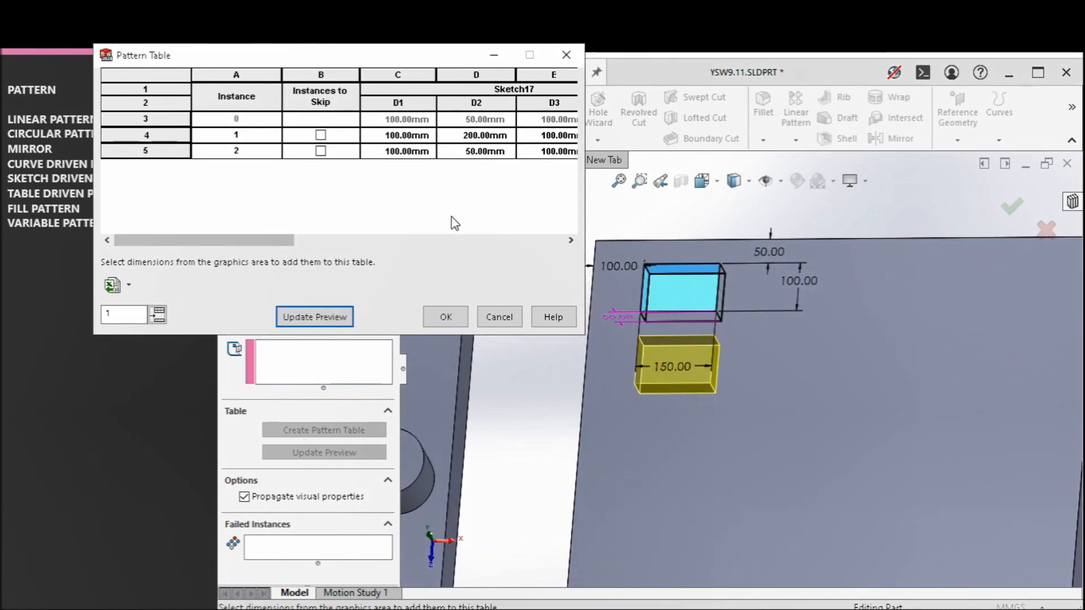
click(423, 151)
double_click(423, 151)
text(200)
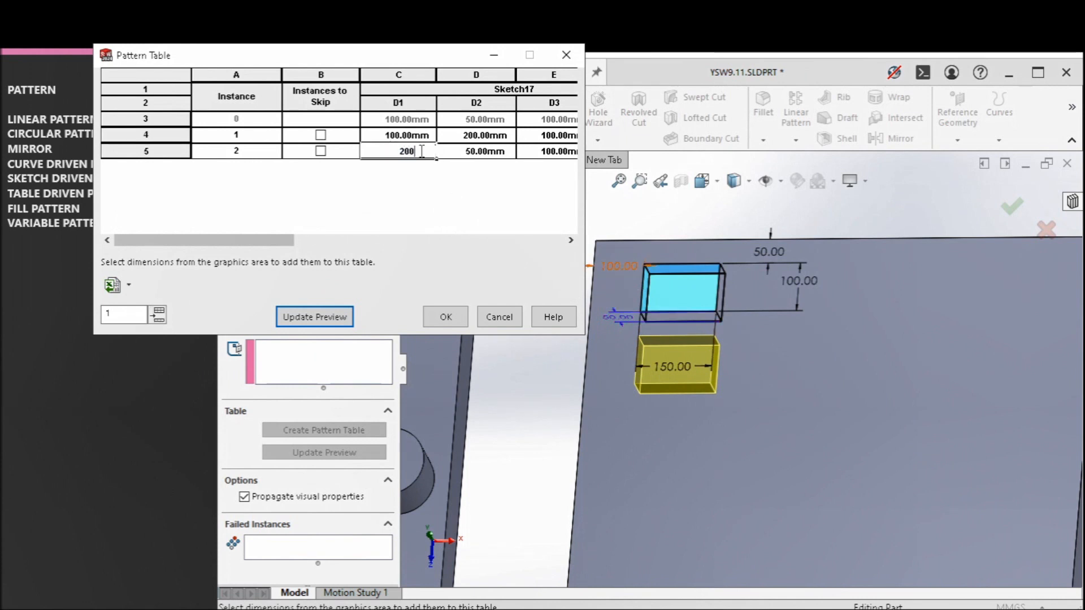
Step: Set the second instance's offset from the plate's upper edge (D2) to the sum 50+100+50+100+50
click(484, 153)
double_click(483, 151)
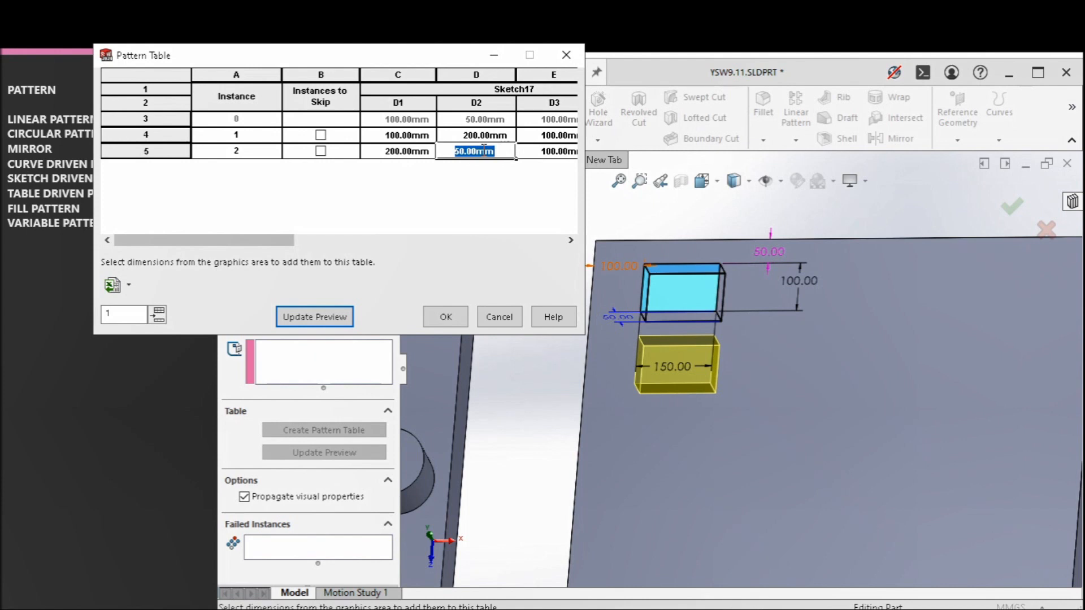
text(50+)
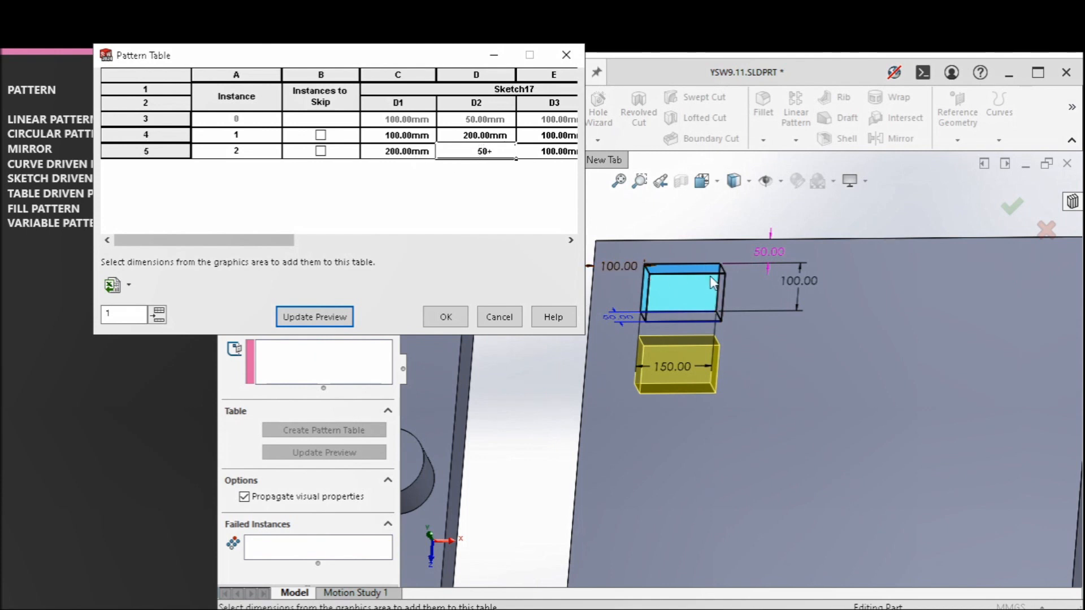
text(100+)
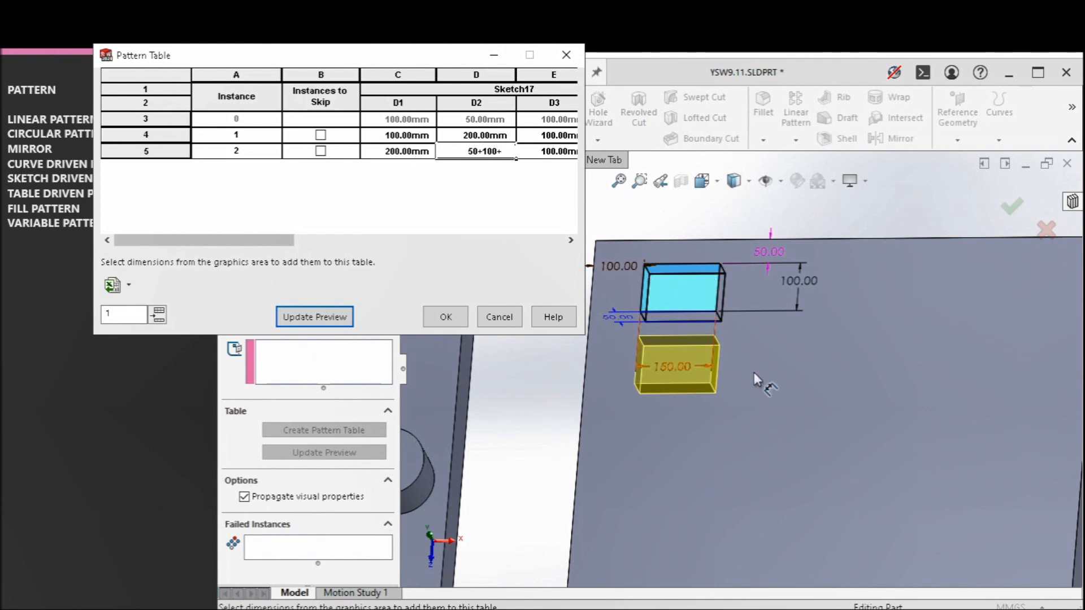
text(50+)
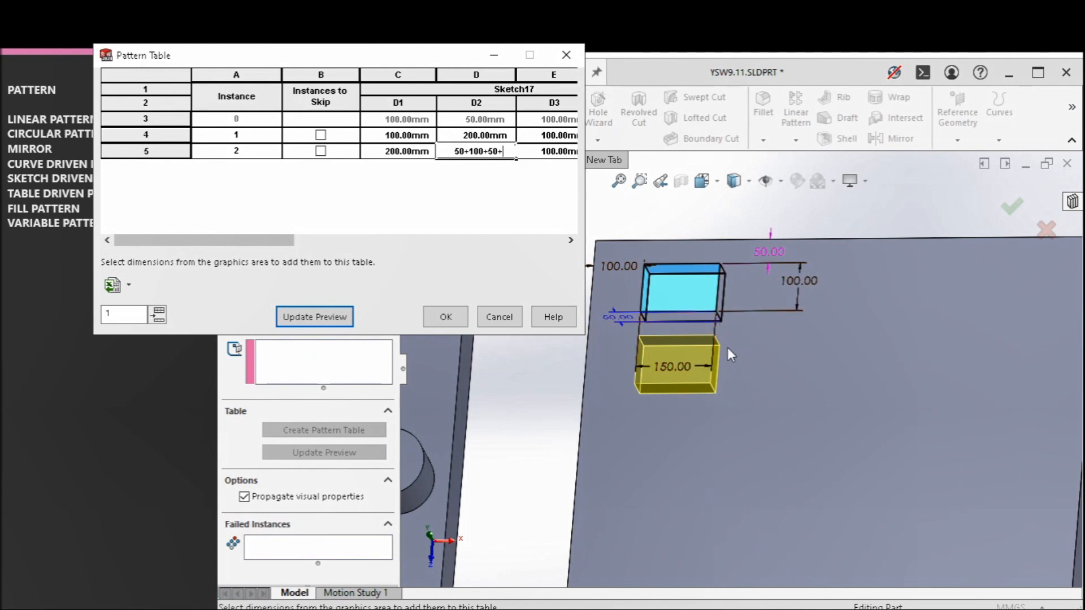
text(100+)
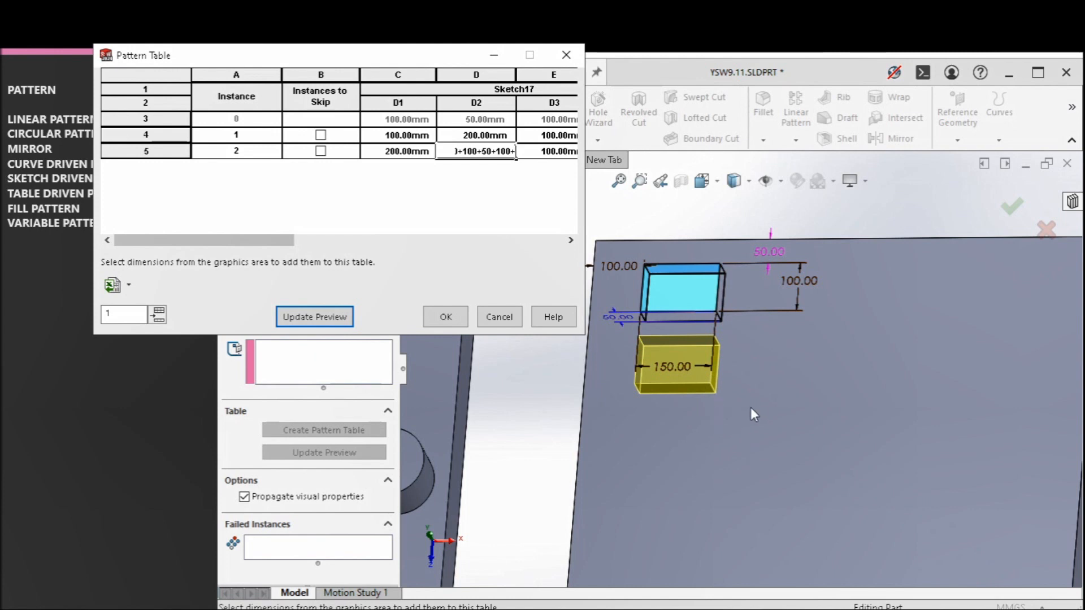
text(50)
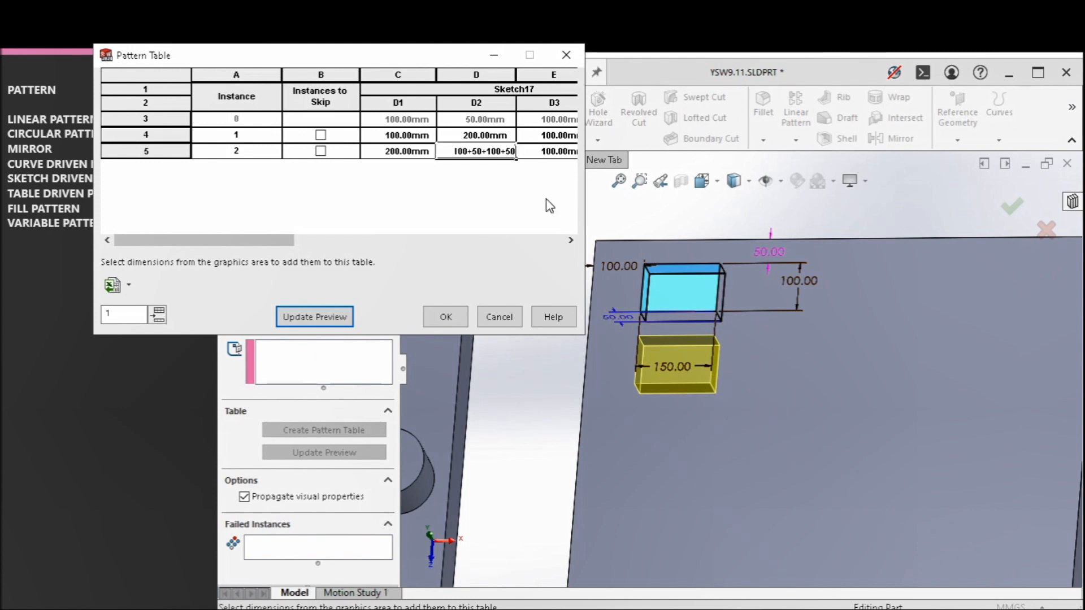
click(540, 154)
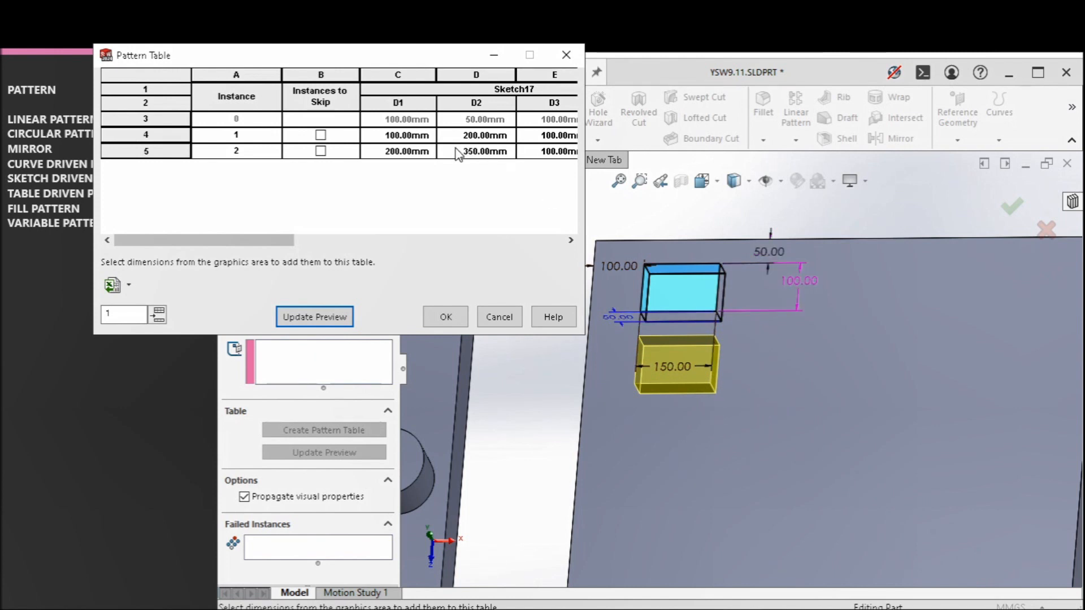
Step: Set the second instance's pocket height (D3) to 500 mm and its width (D4) to 300 mm
click(544, 153)
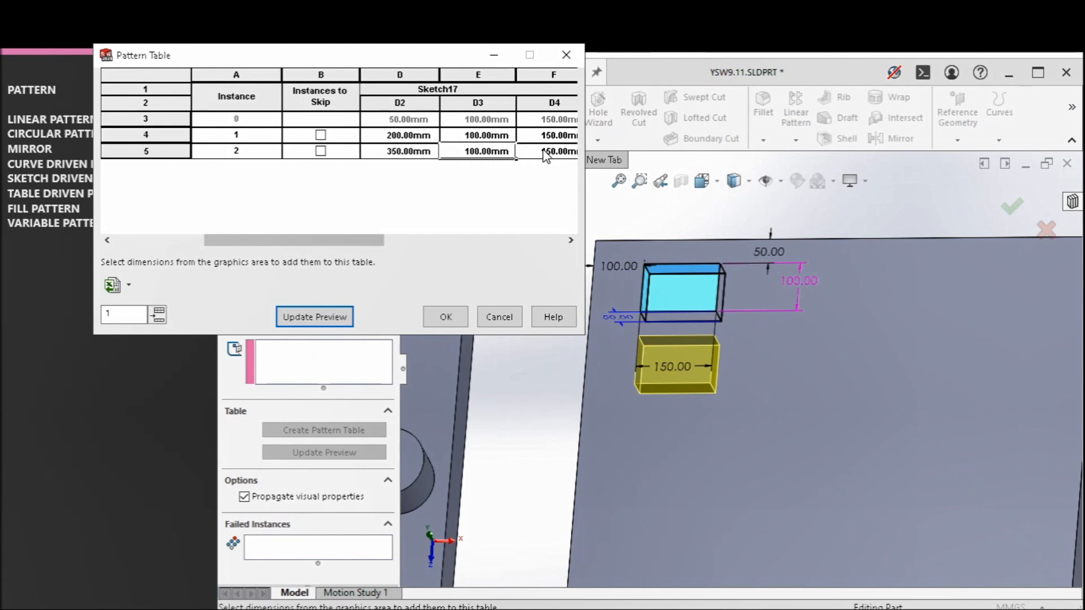
double_click(544, 153)
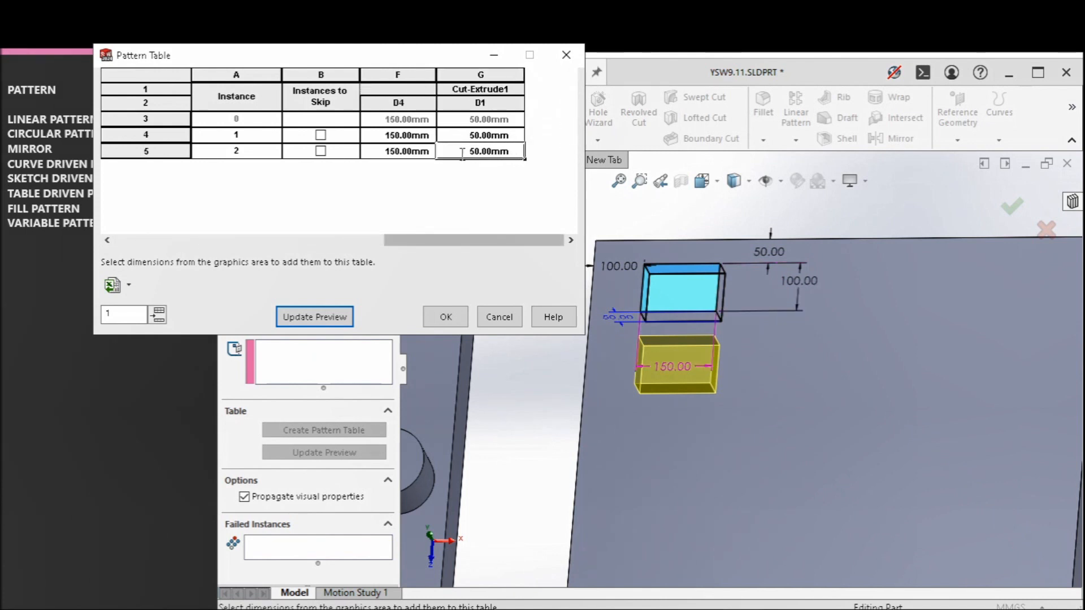
drag(429, 240, 353, 241)
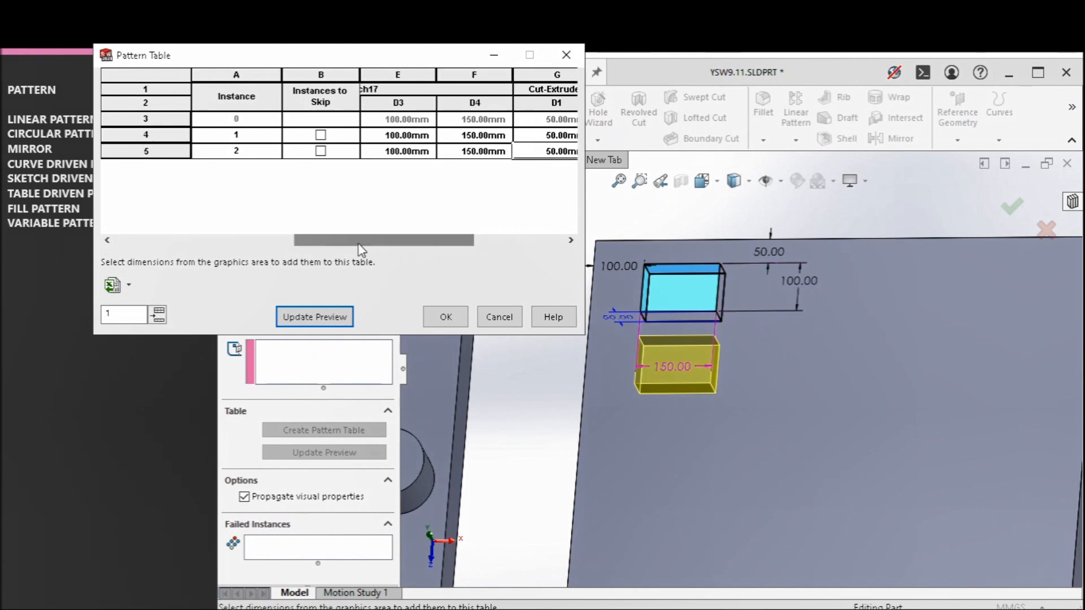
click(505, 154)
click(414, 157)
double_click(412, 153)
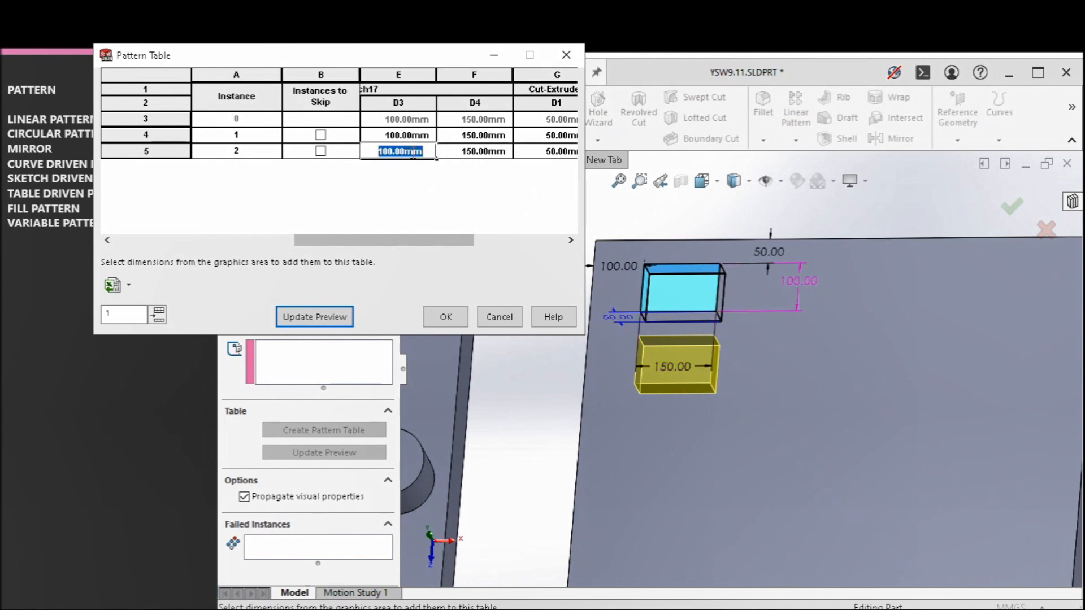
text(500)
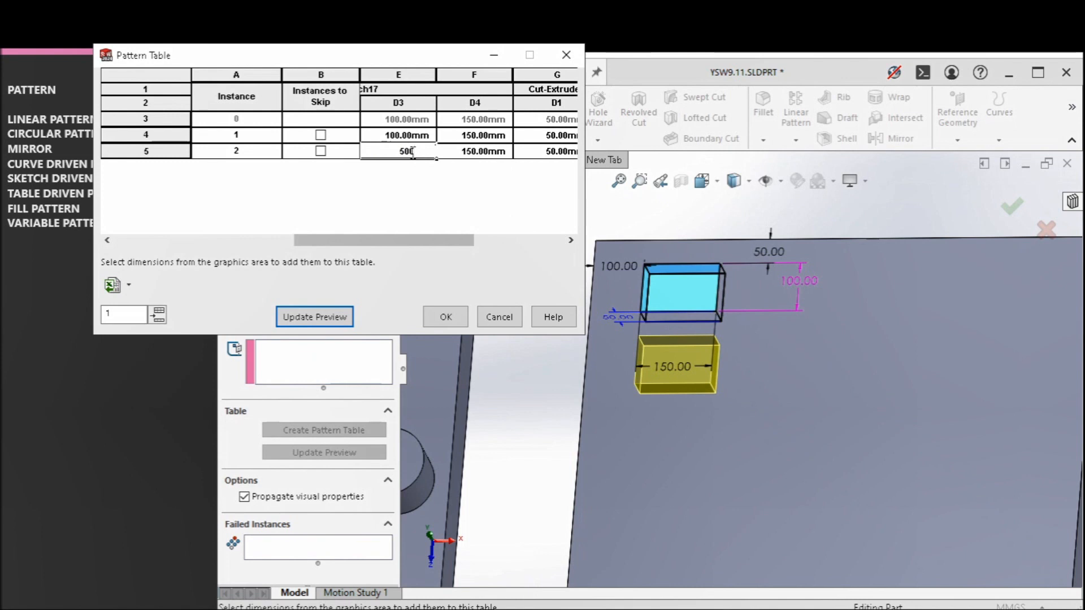
click(480, 152)
double_click(478, 151)
text(300)
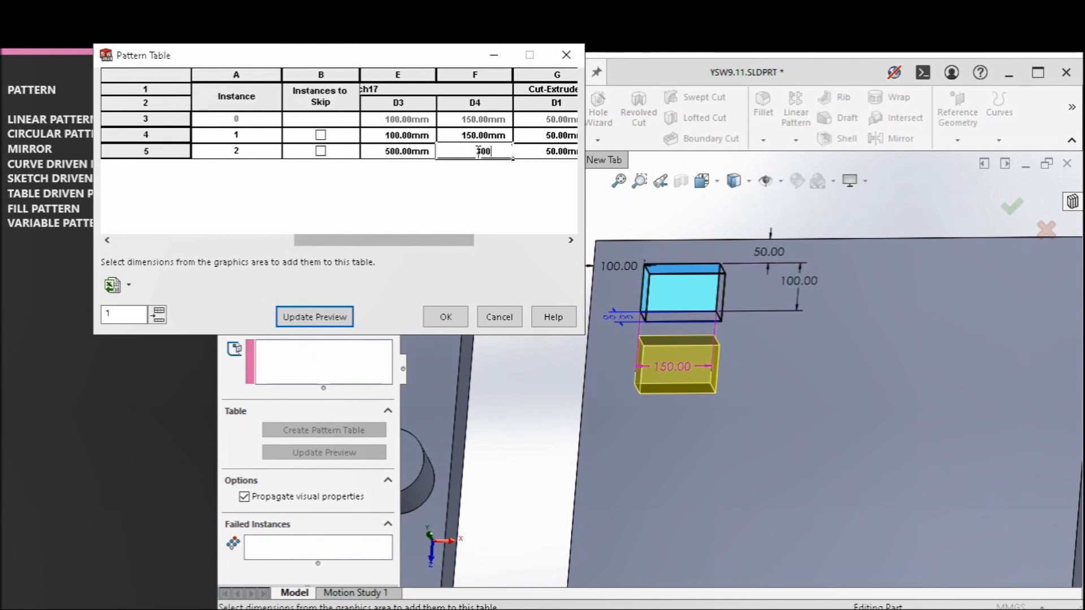
Step: Set the second instance's cut depth (Cut-Extrude1 D1) to 75 mm
click(541, 154)
drag(413, 241, 503, 240)
double_click(480, 152)
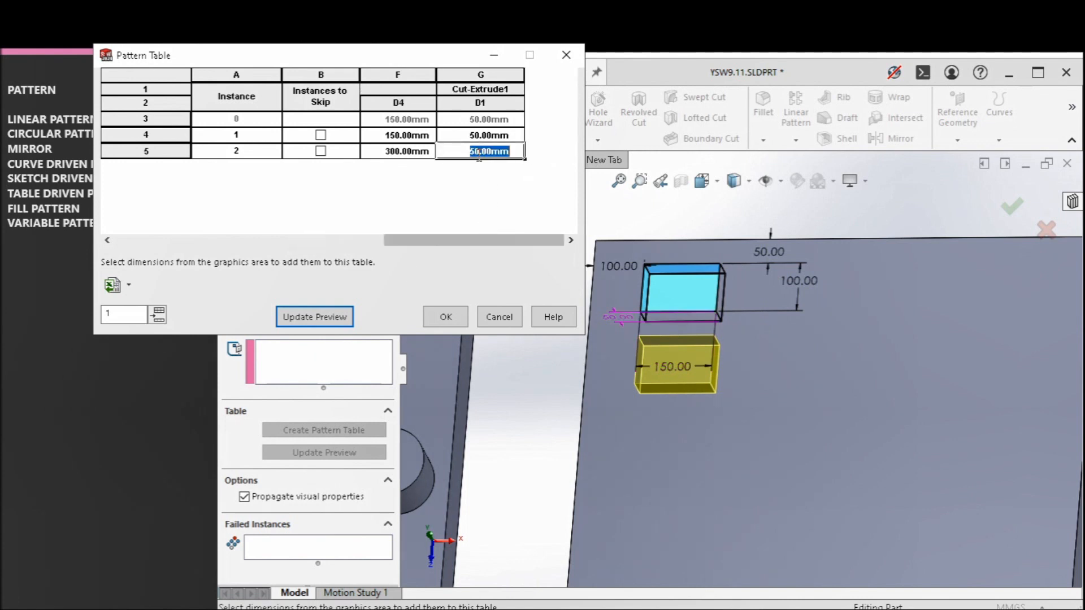
text(75)
key(Return)
Step: Update the pattern preview and compare the second pocket instance with its values in the table
click(314, 315)
scroll(791, 419, up, 4)
middle_drag(790, 427, 775, 361)
scroll(706, 448, down, 3)
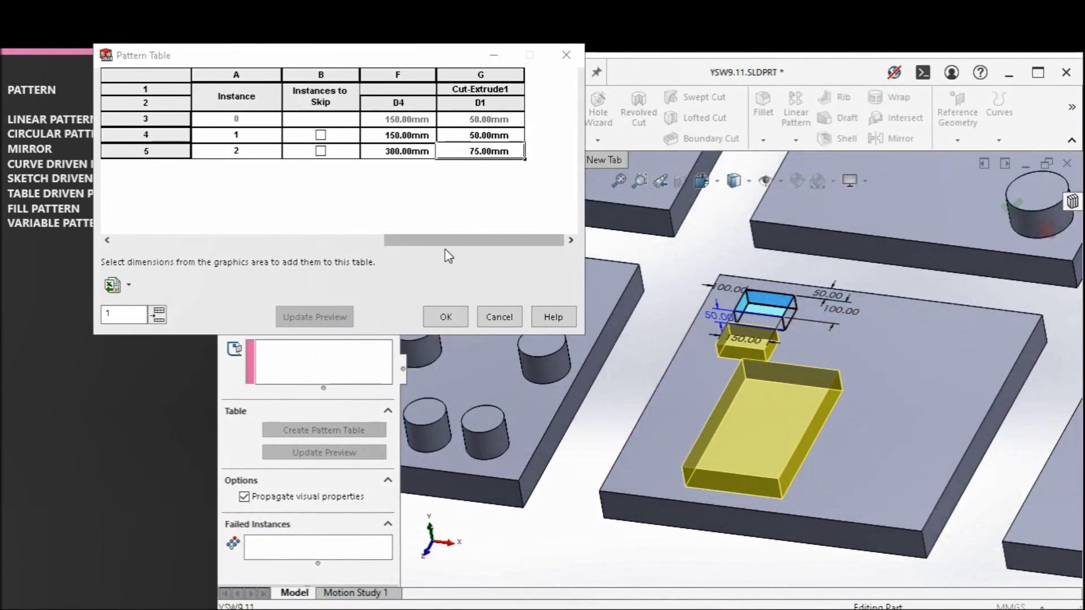
drag(443, 243, 266, 243)
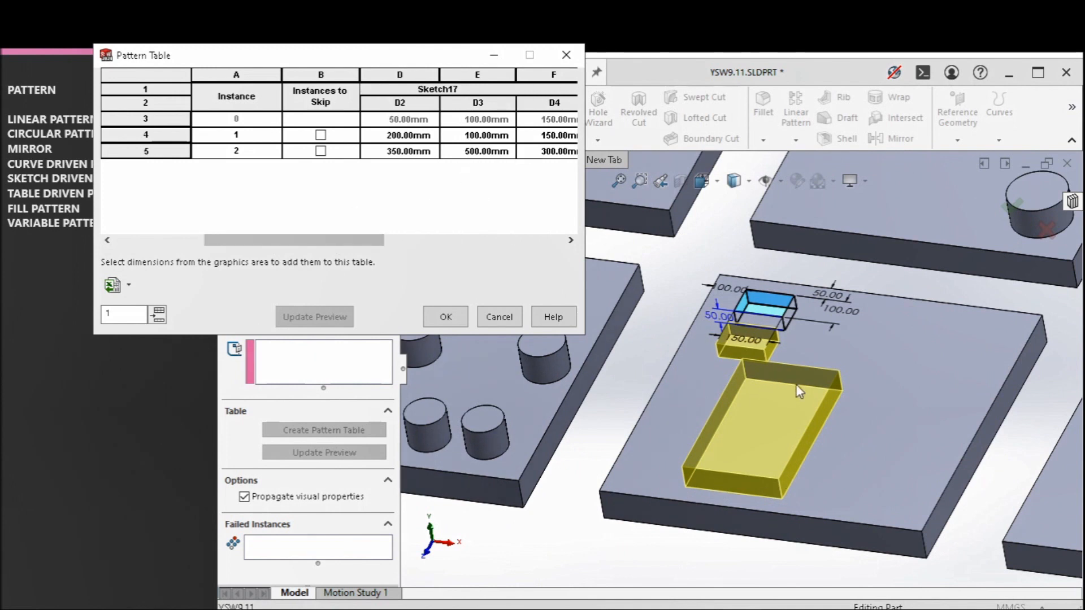
middle_drag(777, 397, 782, 425)
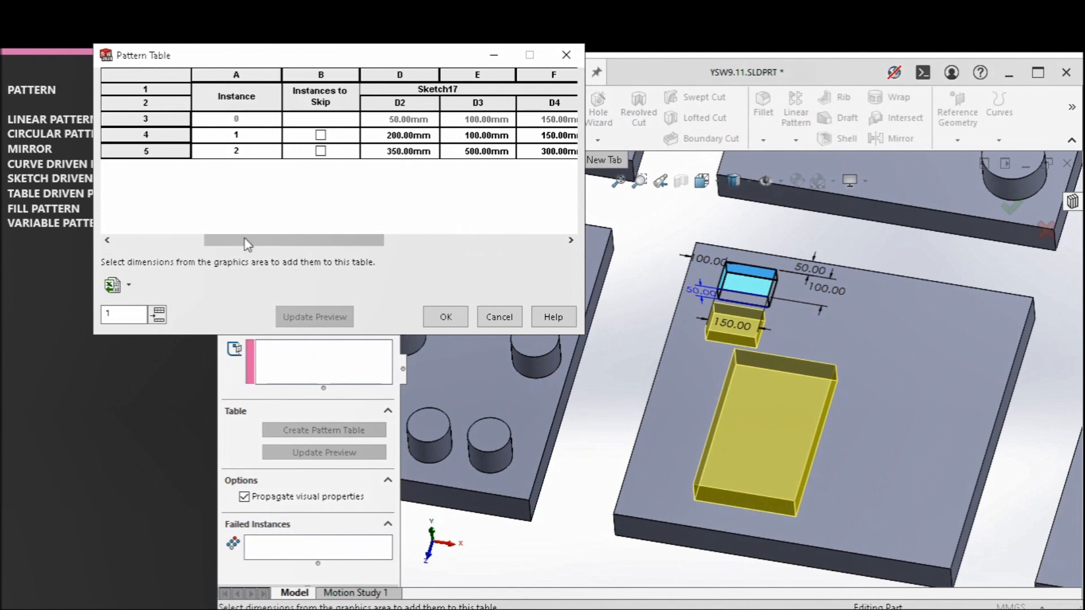
Step: Export the pattern table over the existing Excel file "YSW9.11 - Variable Pattern Table - VarPattern" and accept the variable pattern
click(130, 285)
click(161, 324)
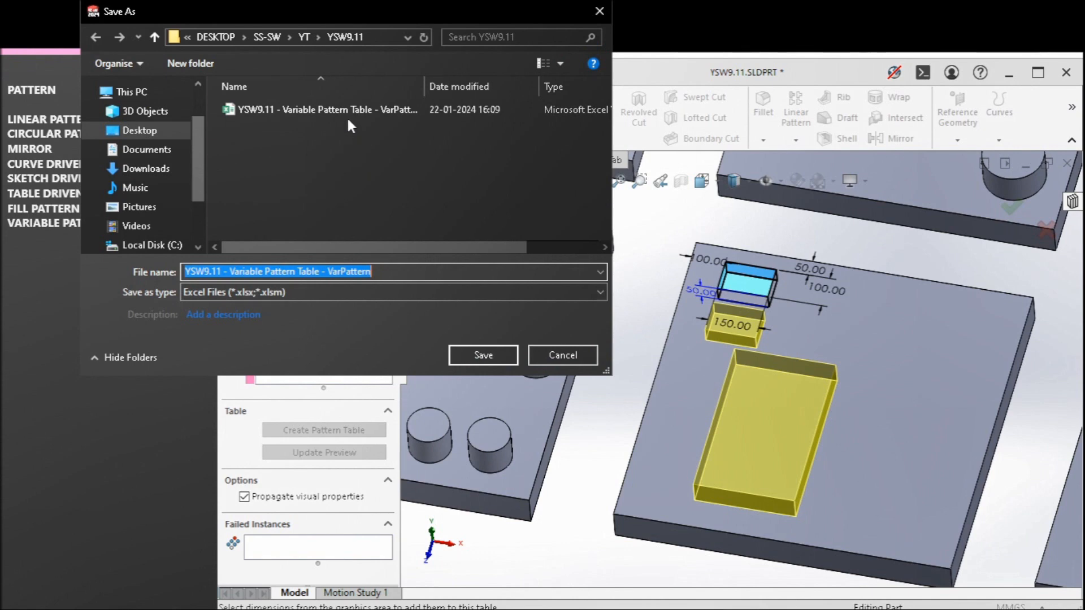
click(345, 111)
click(475, 355)
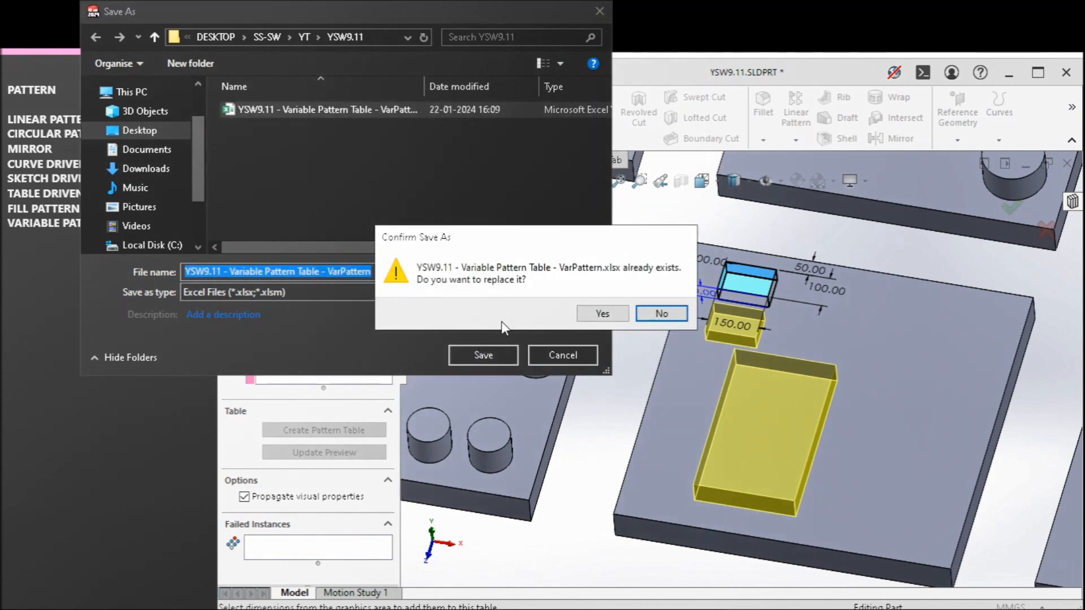
click(602, 314)
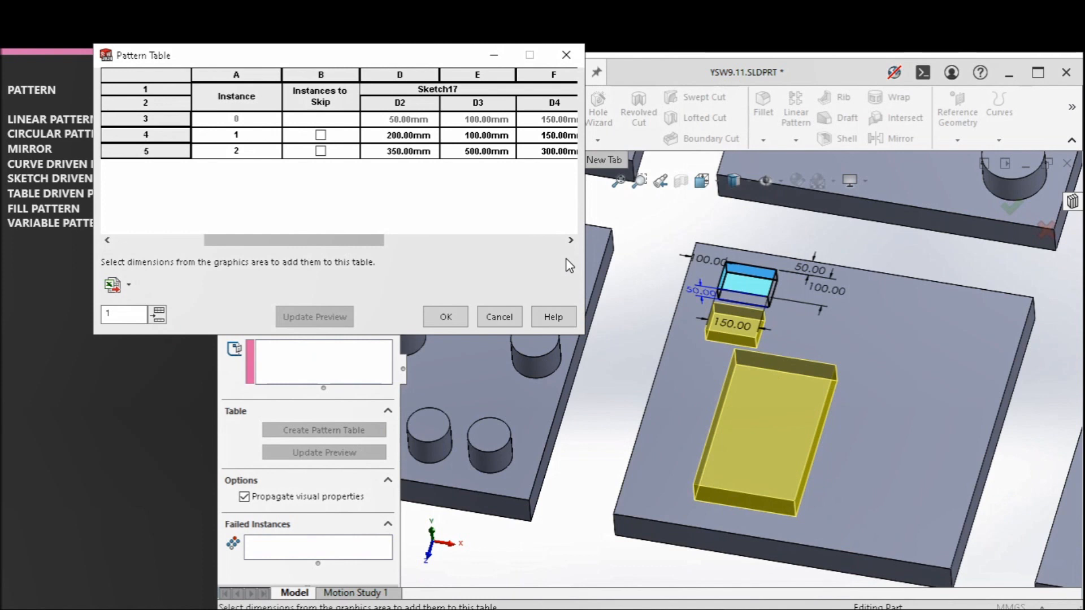
click(461, 317)
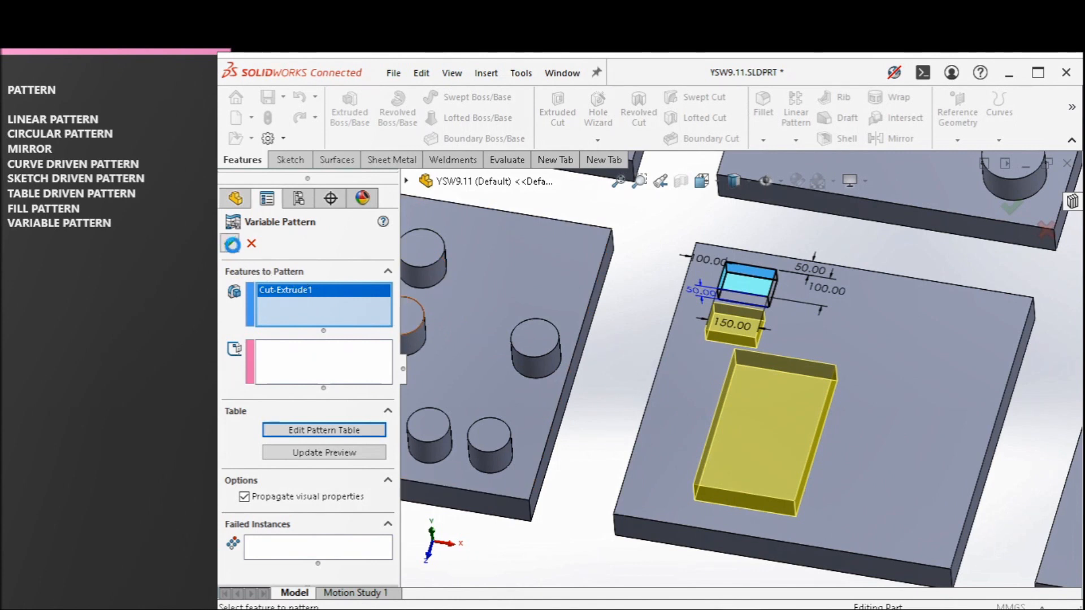
key(Return)
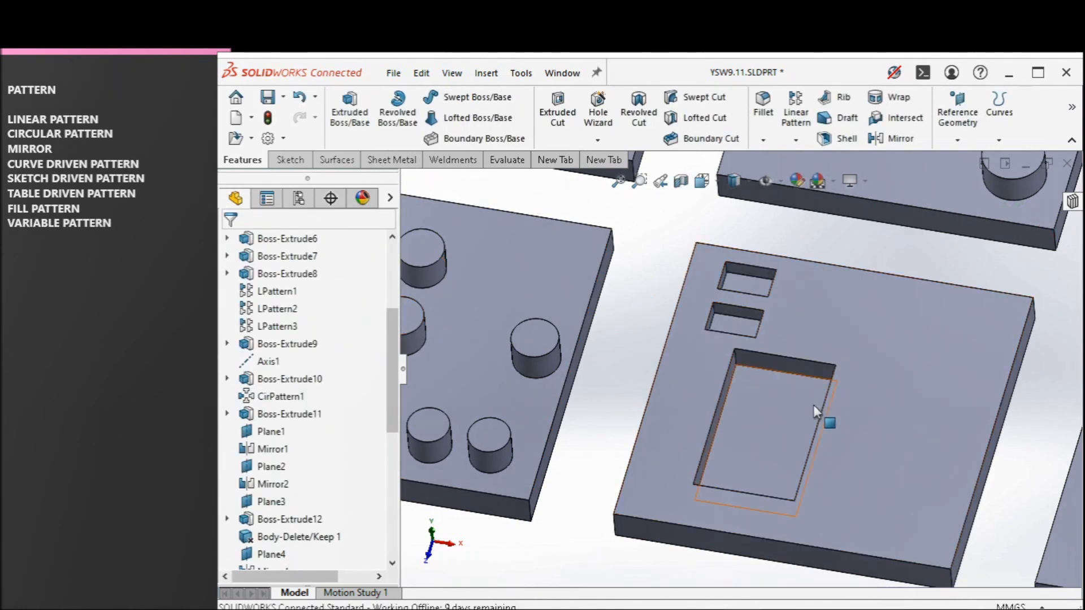
Step: Delete the VarPattern1 feature from the part
scroll(735, 452, down, 2)
scroll(315, 516, down, 5)
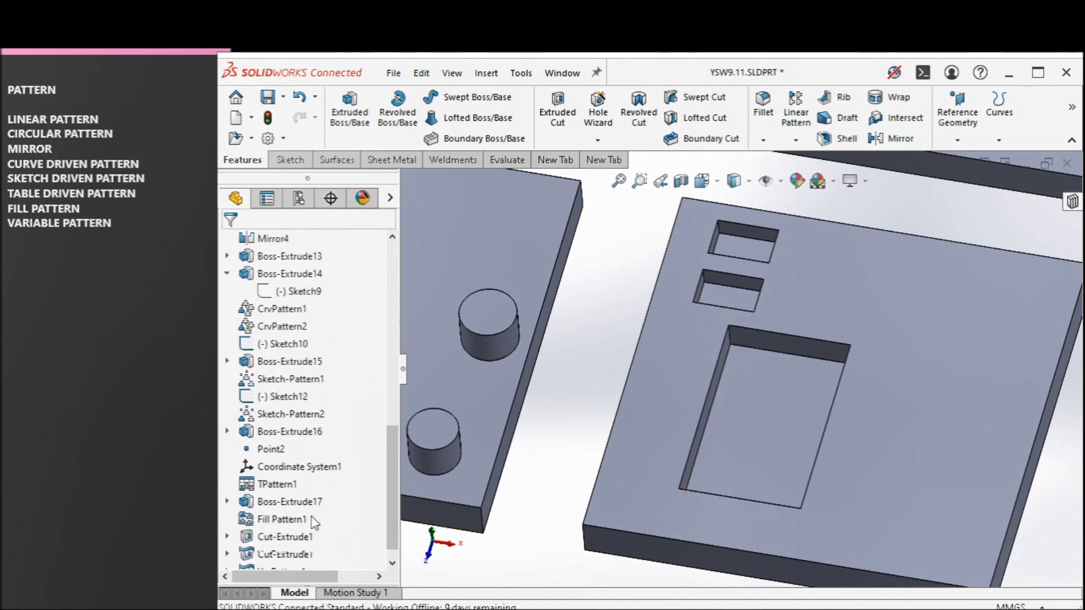
click(282, 555)
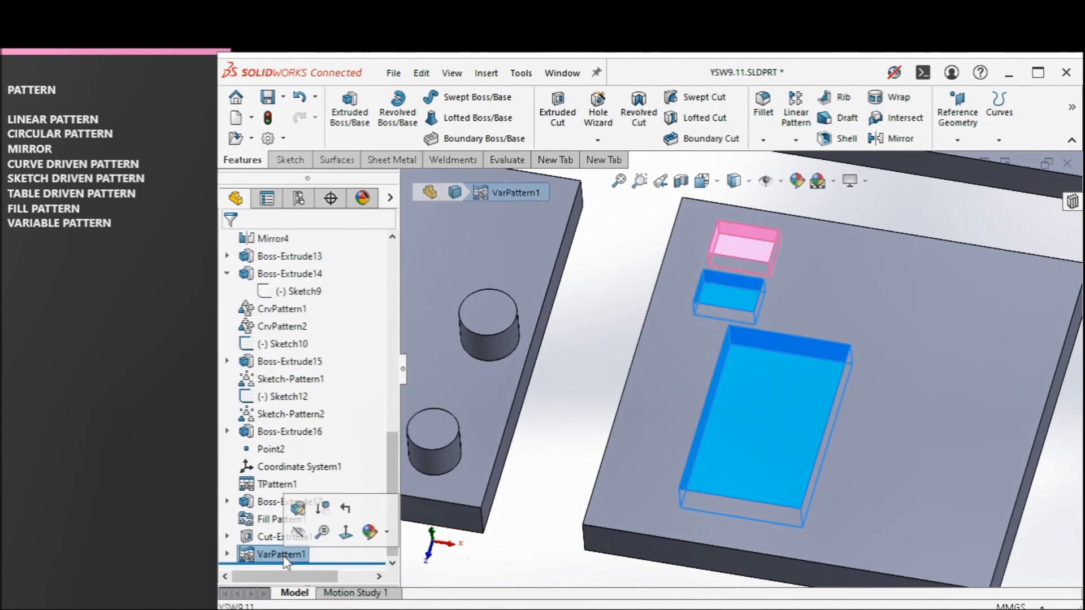
key(Delete)
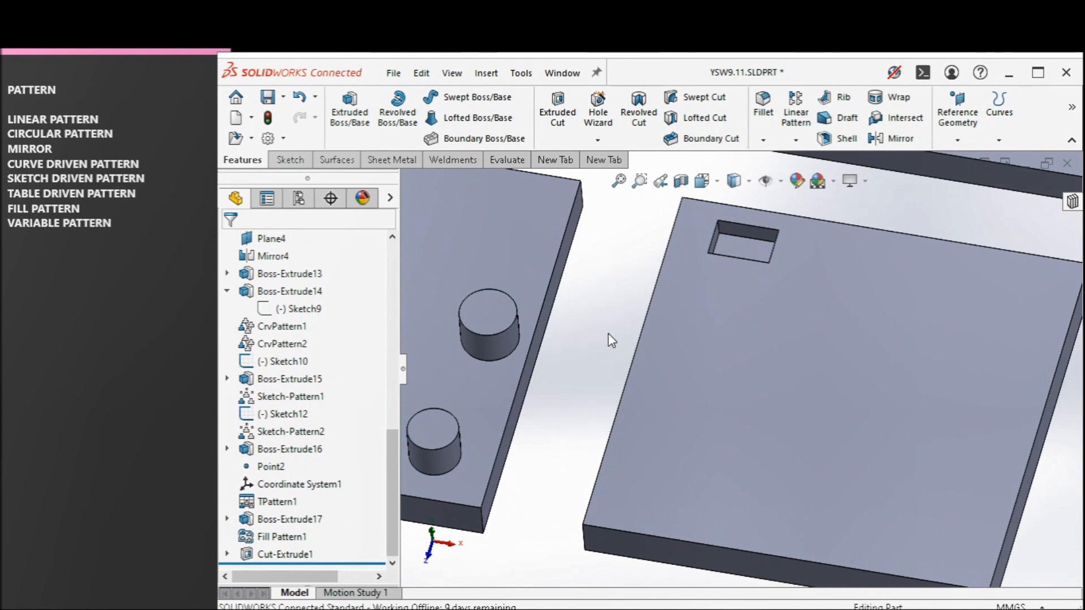
Step: Start a new Variable Pattern of the rectangular pocket cut and create an empty pattern table for it
click(795, 140)
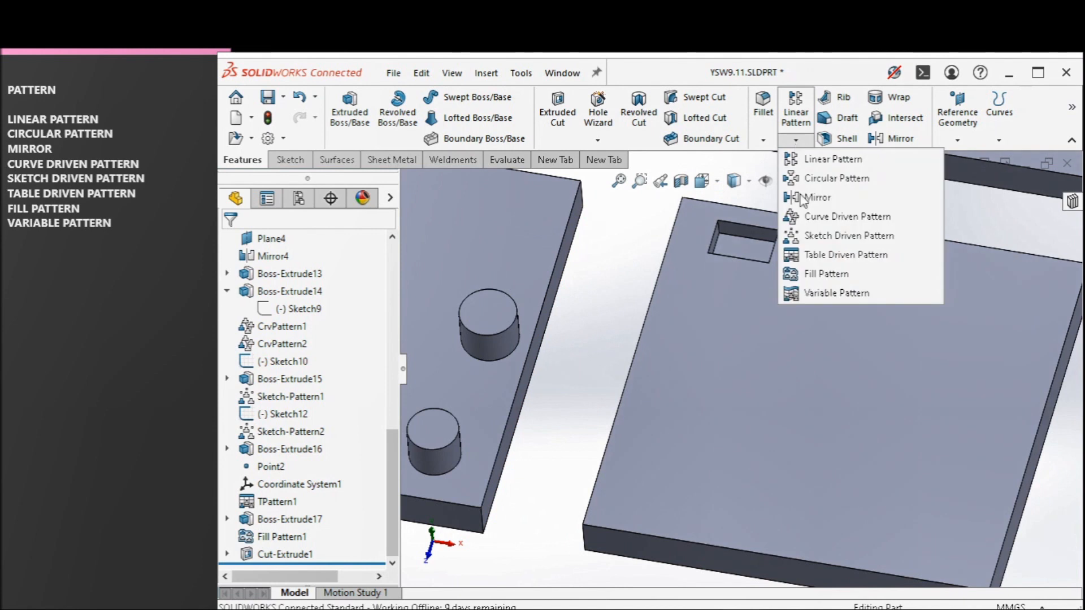
click(819, 293)
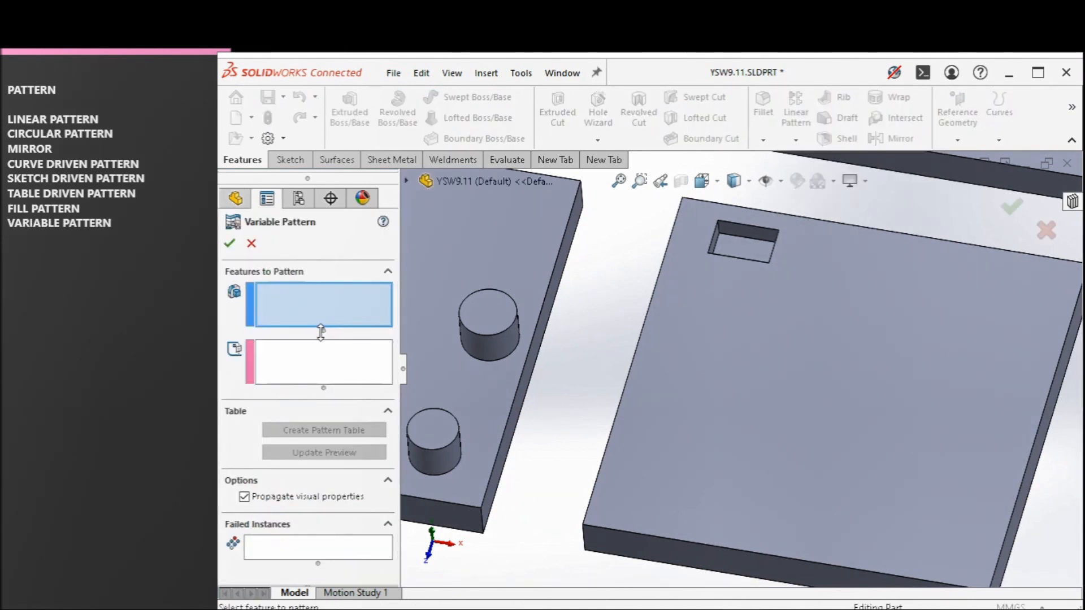
click(745, 238)
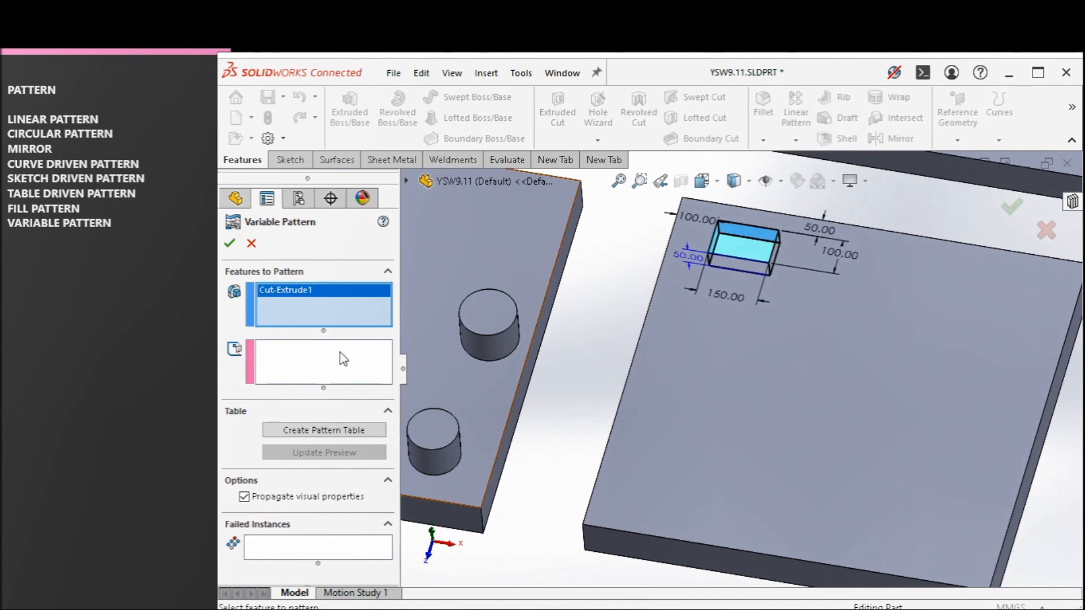
click(342, 429)
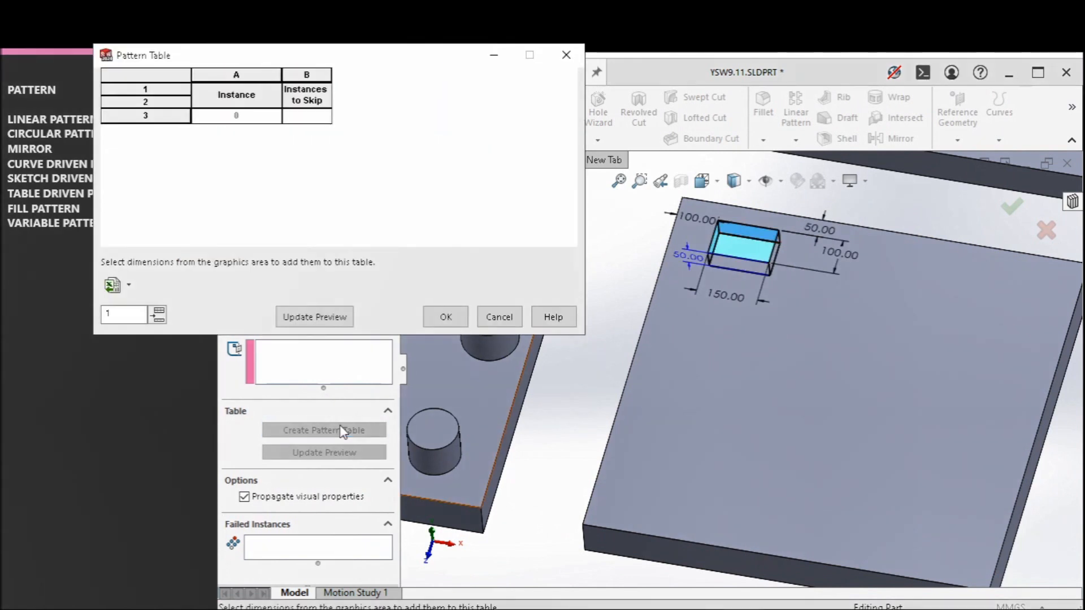
Step: Import the Excel file "YSW9.11 - Variable Pattern Table - VarPattern" into the empty pattern table and review the instance rows
click(130, 285)
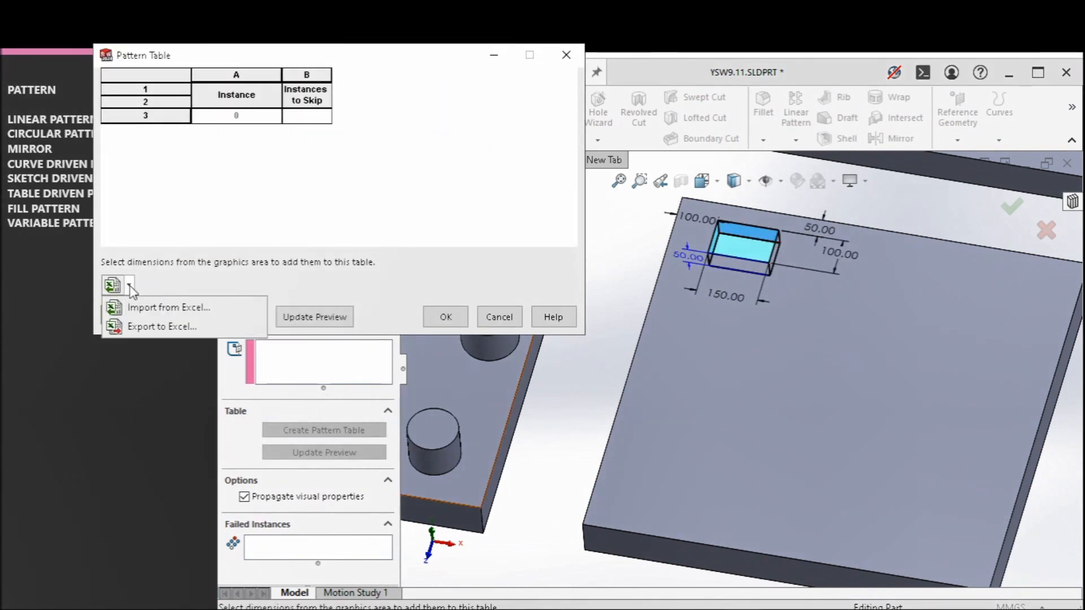
click(135, 310)
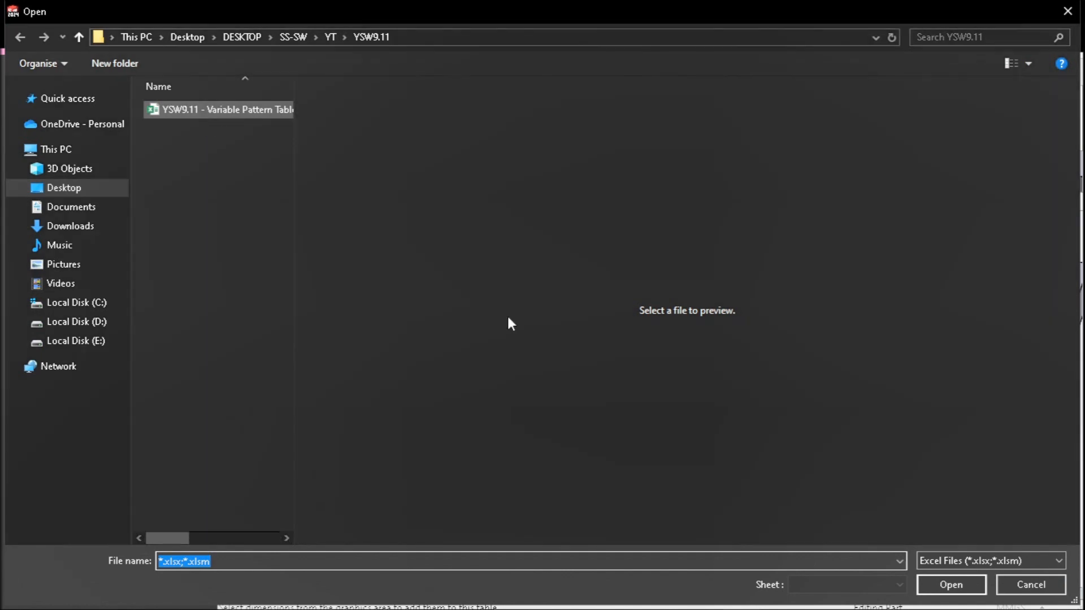
click(937, 580)
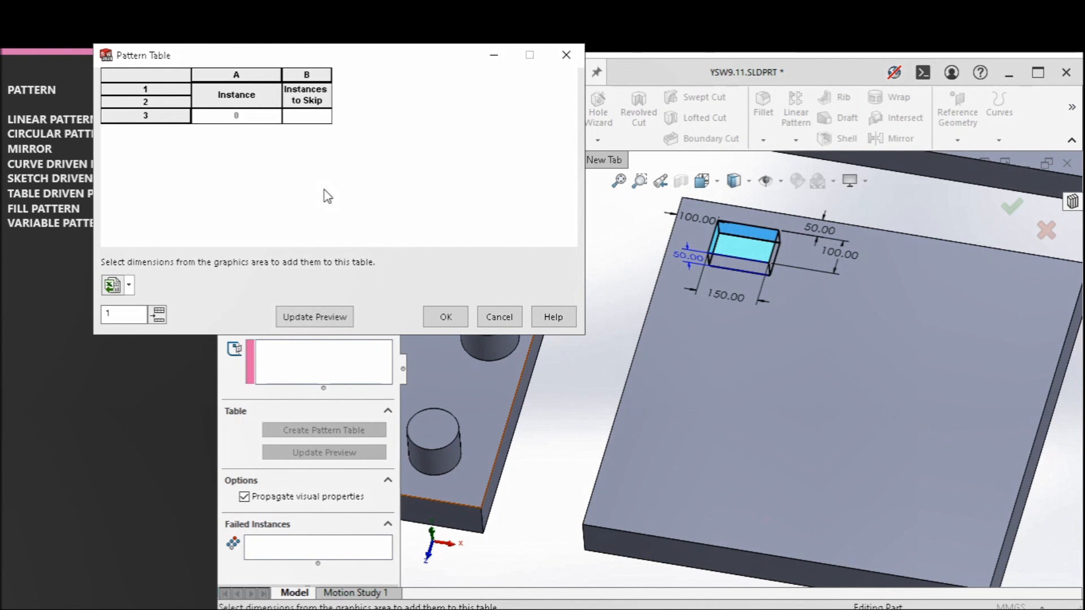
drag(292, 240, 318, 116)
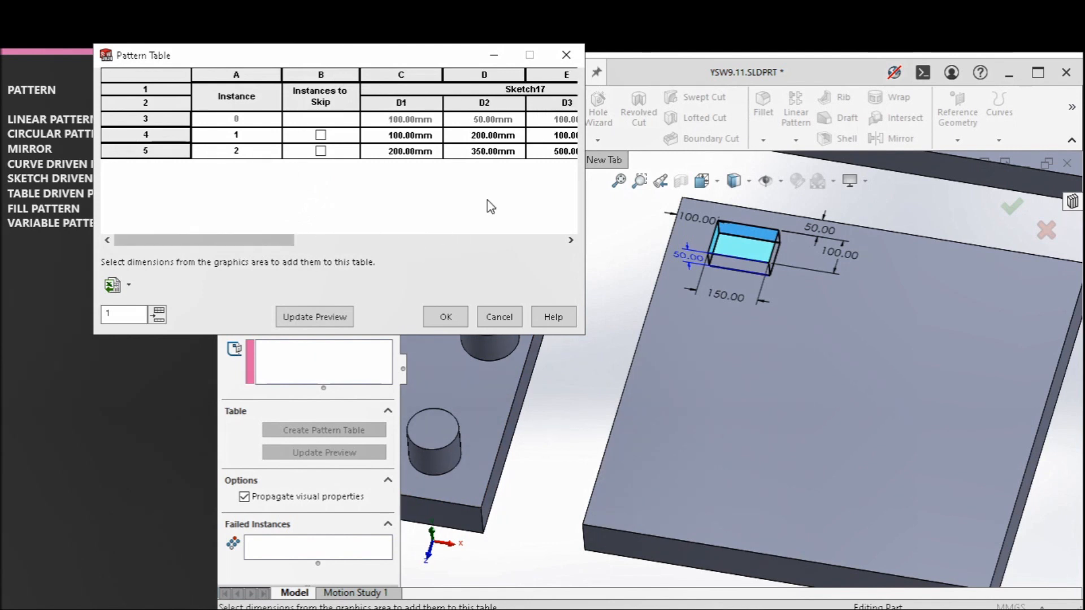
mouse_move(276, 242)
mouse_down()
mouse_move(327, 249)
mouse_move(264, 253)
mouse_up()
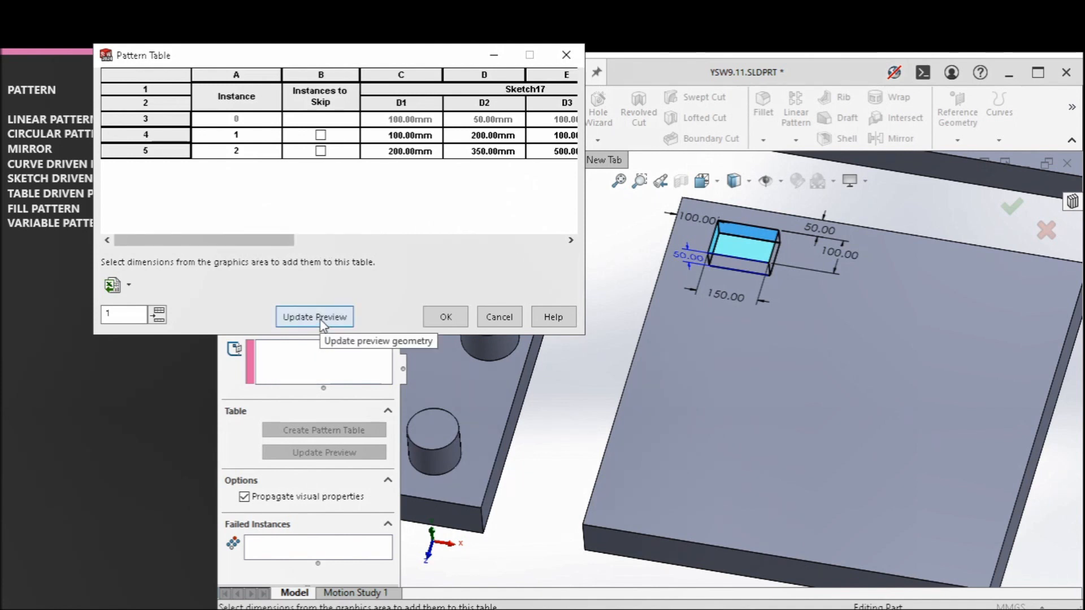
Step: Update the preview, accept the pattern table and the variable pattern of the rectangular pocket, and save the part
click(321, 320)
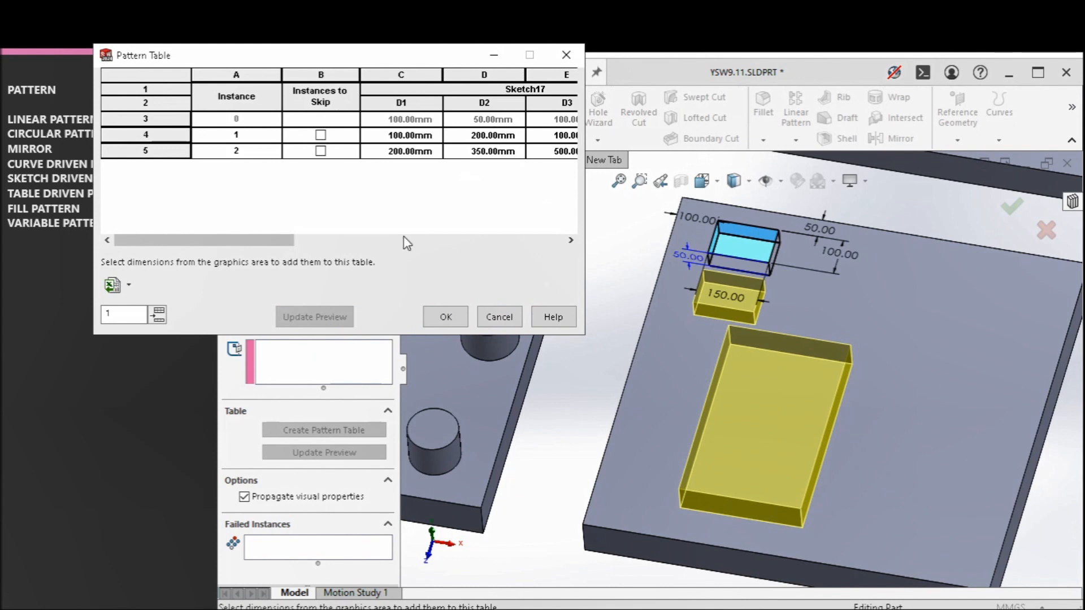
click(448, 320)
click(230, 243)
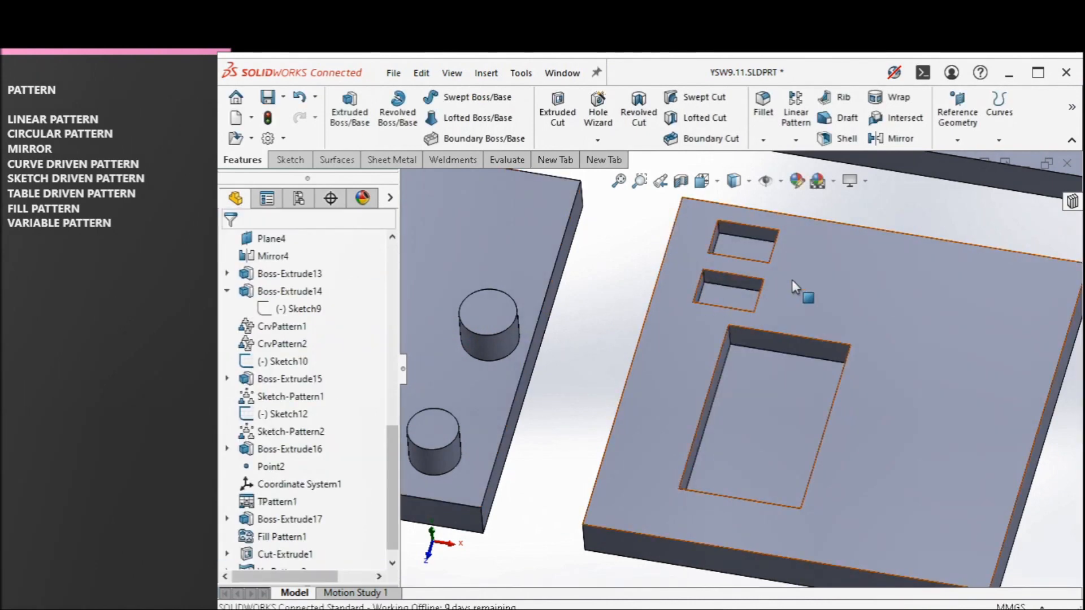
scroll(797, 289, up, 5)
click(268, 96)
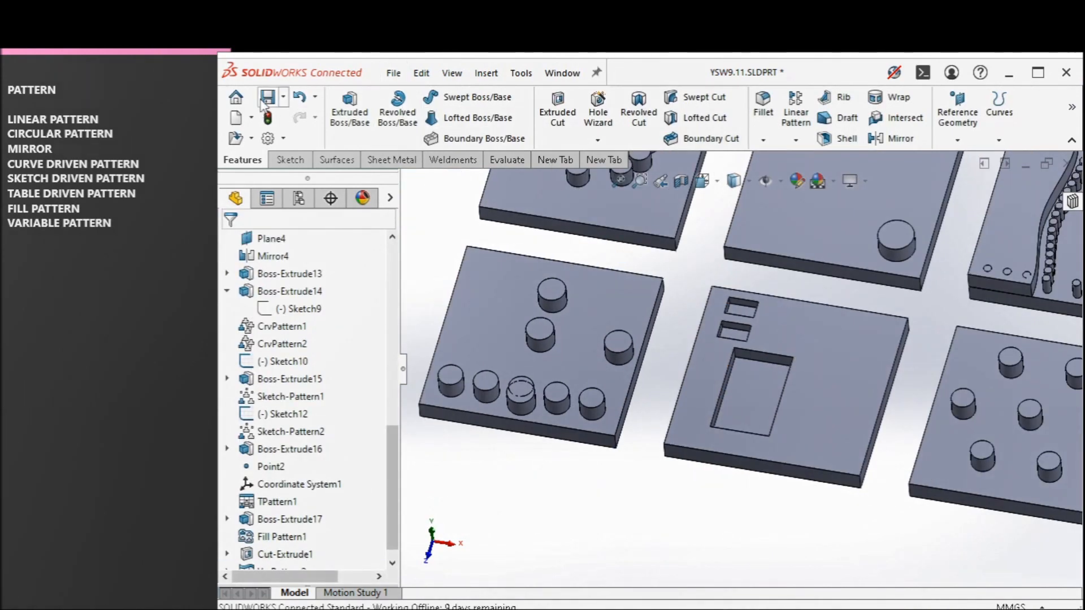